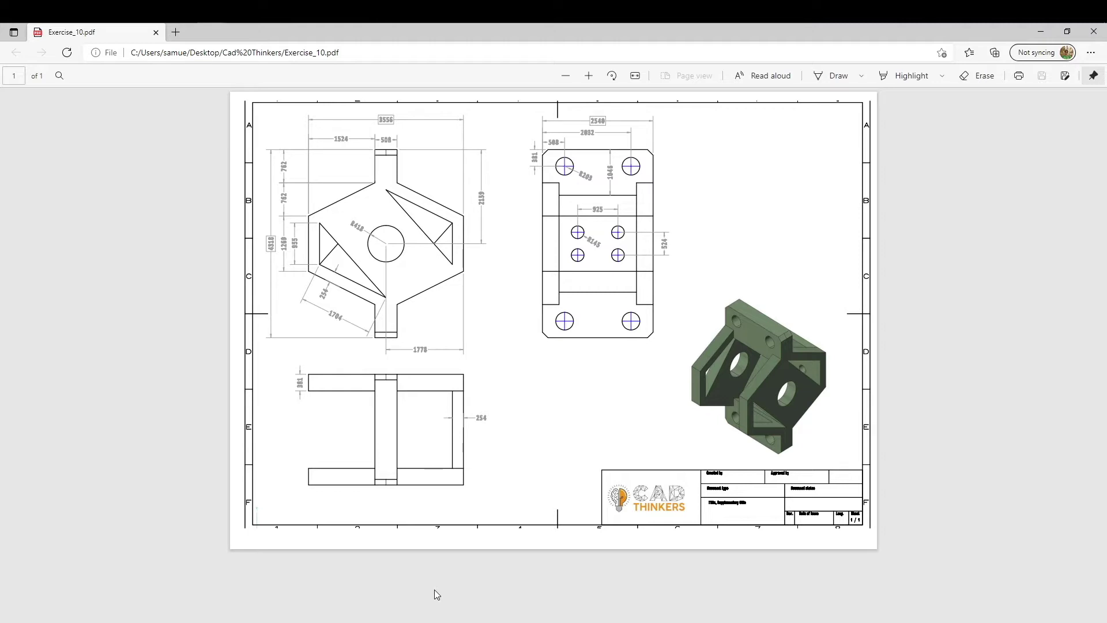
# Step: Switch to ZW3D and create a new part named Exercise_10 from the default template
pyautogui.click(158, 14)
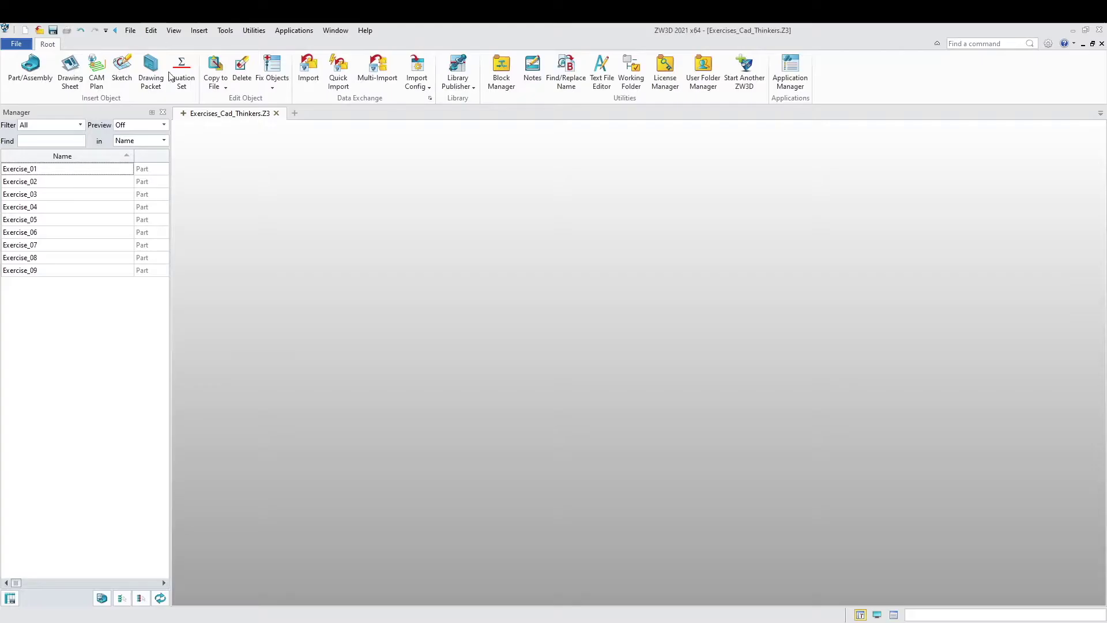
pyautogui.click(32, 72)
pyautogui.write('Exercise')
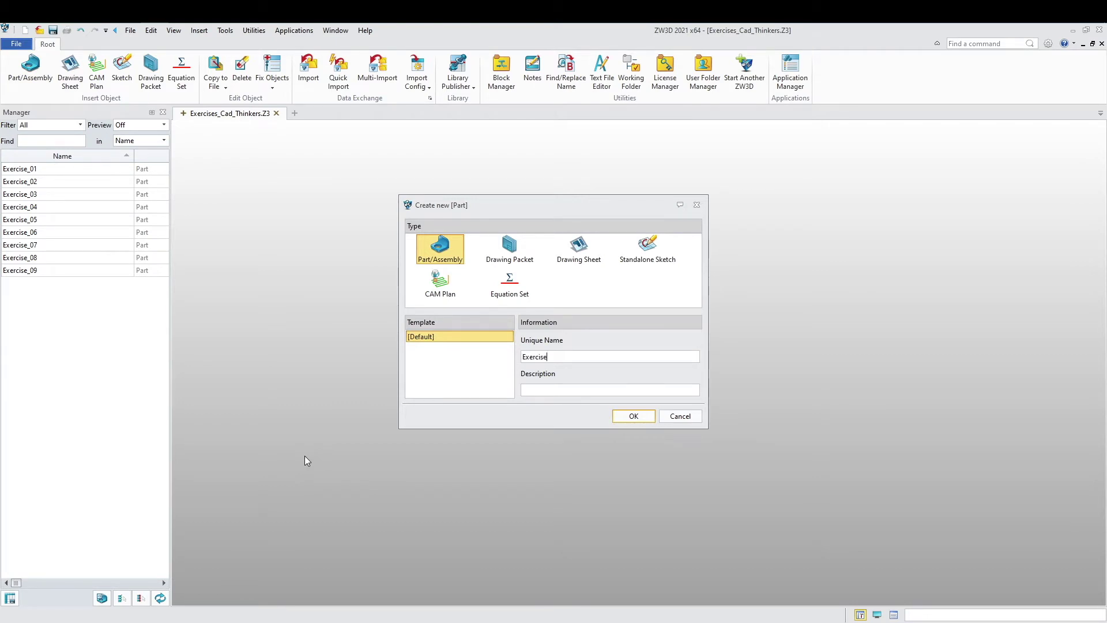
pyautogui.write('_10')
pyautogui.press('Return')
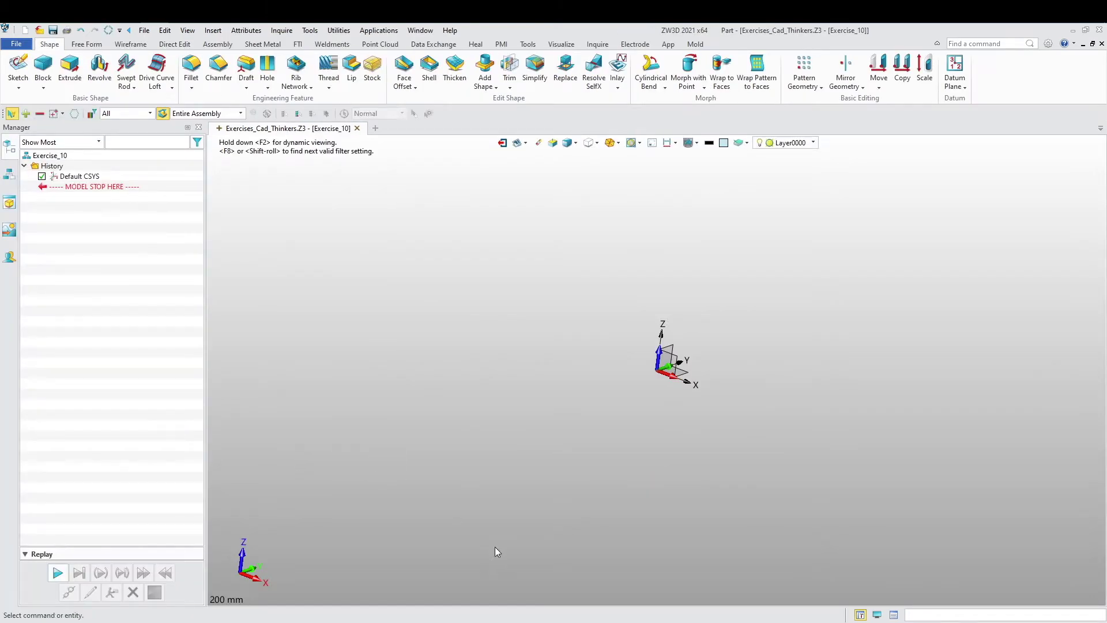
# Step: Start a new sketch on the default YZ plane
pyautogui.rightClick(423, 410)
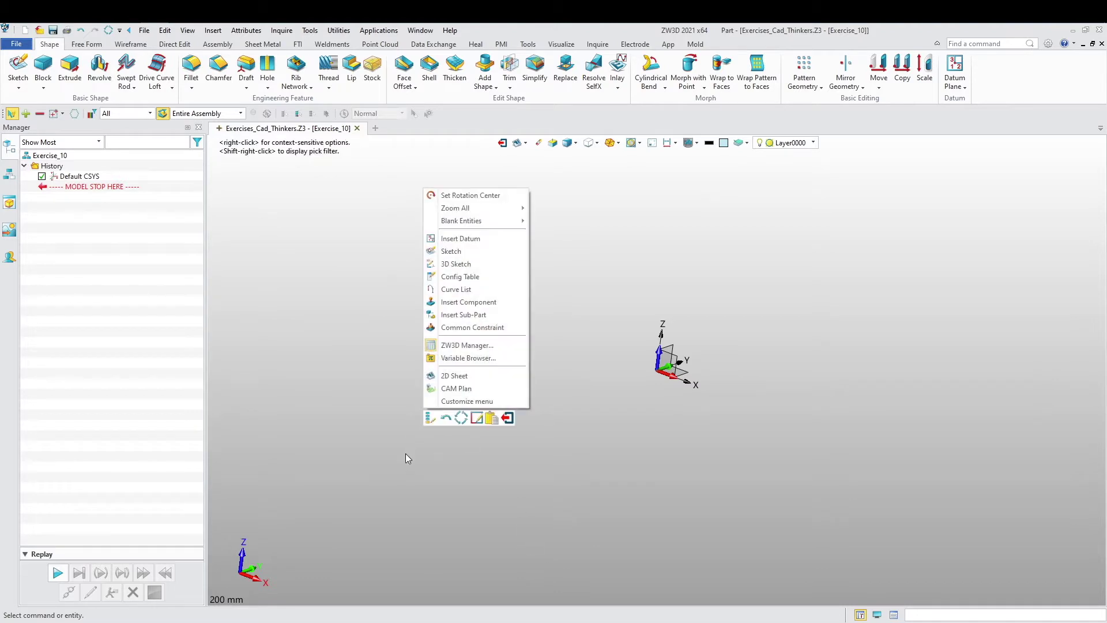
pyautogui.click(461, 250)
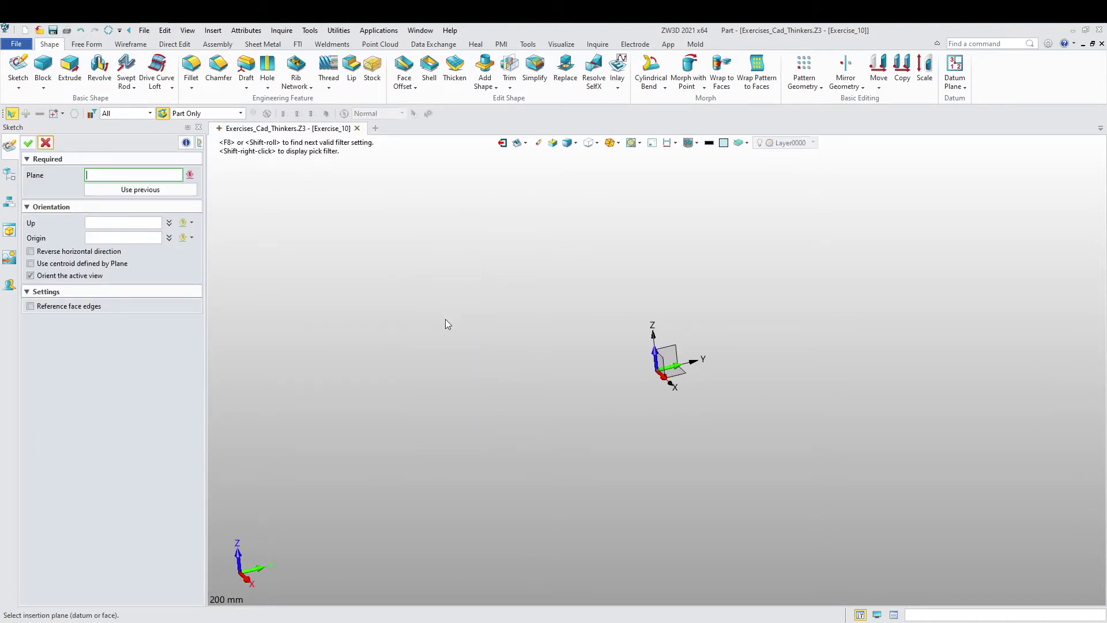
pyautogui.click(665, 354)
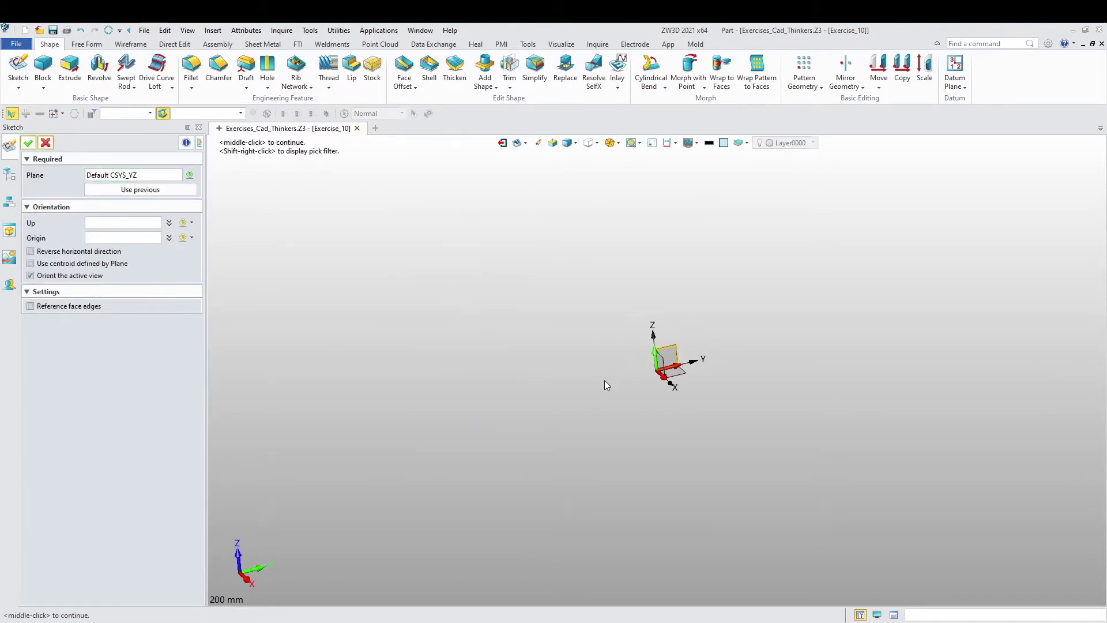
pyautogui.middleClick(490, 365)
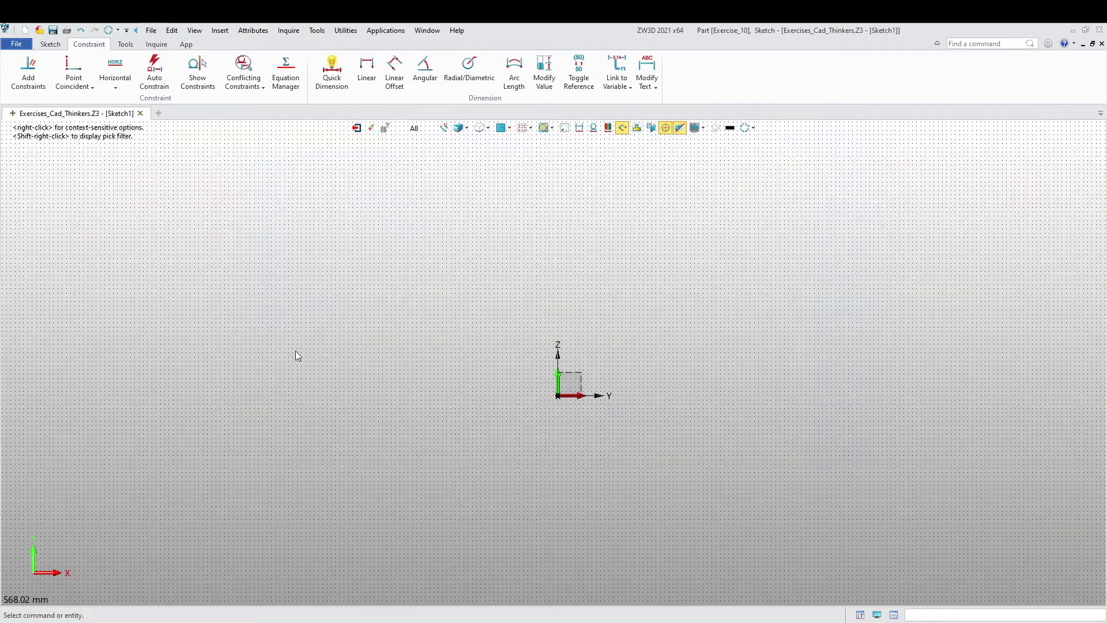
# Step: Sketch a circle of radius 418 mm centred on the origin
pyautogui.click(50, 45)
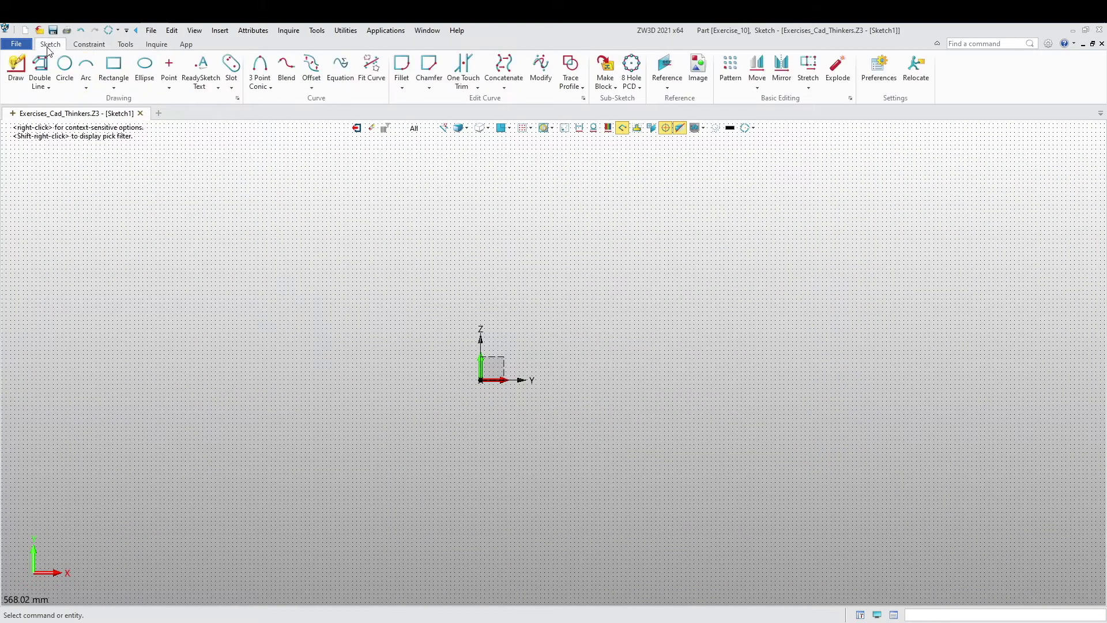
pyautogui.click(64, 65)
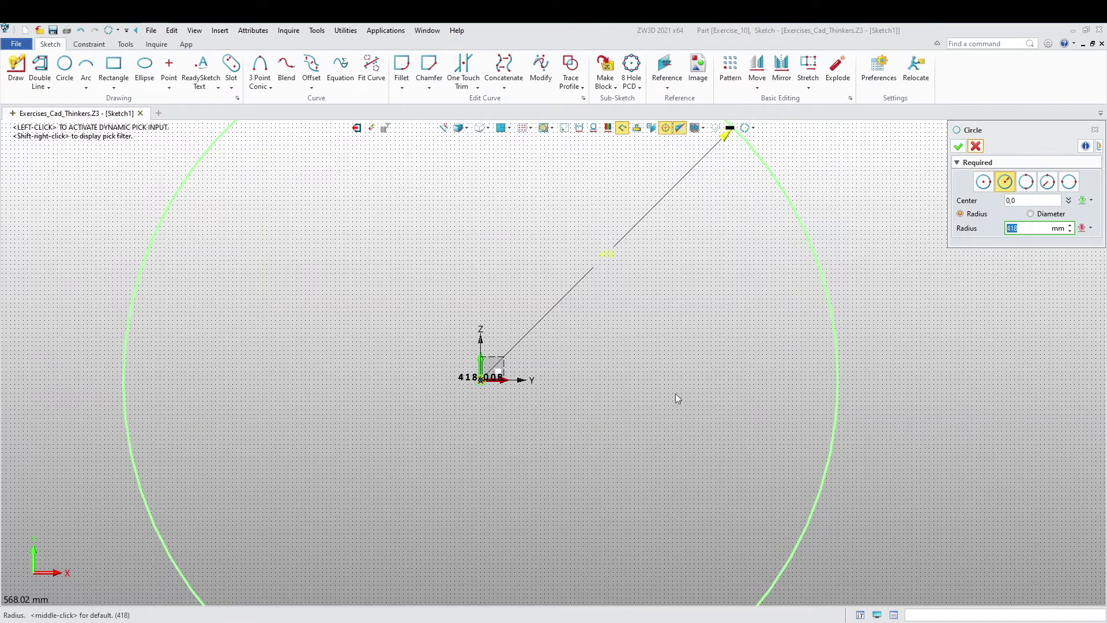
pyautogui.click(958, 146)
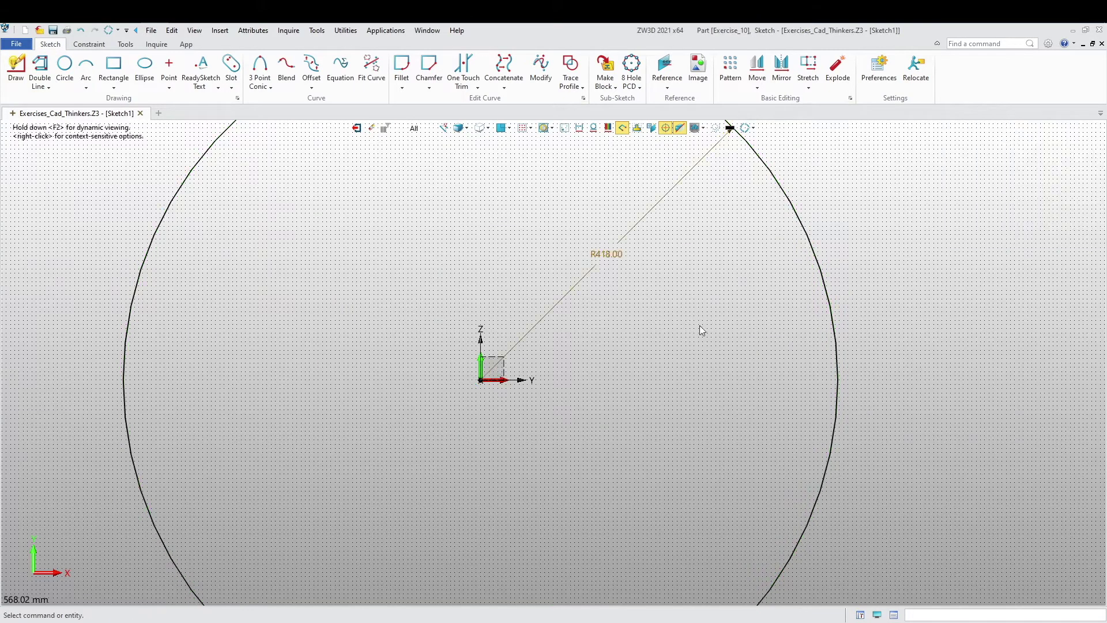
# Step: Sketch a closed twelve-sided outline around the circle, about 3100 mm wide and 4070 mm tall, with narrow rectangular tabs above and below the hexagonal body
pyautogui.scroll(-10, 572, 416)
pyautogui.moveTo(523, 436); pyautogui.dragTo(471, 440, button='middle')
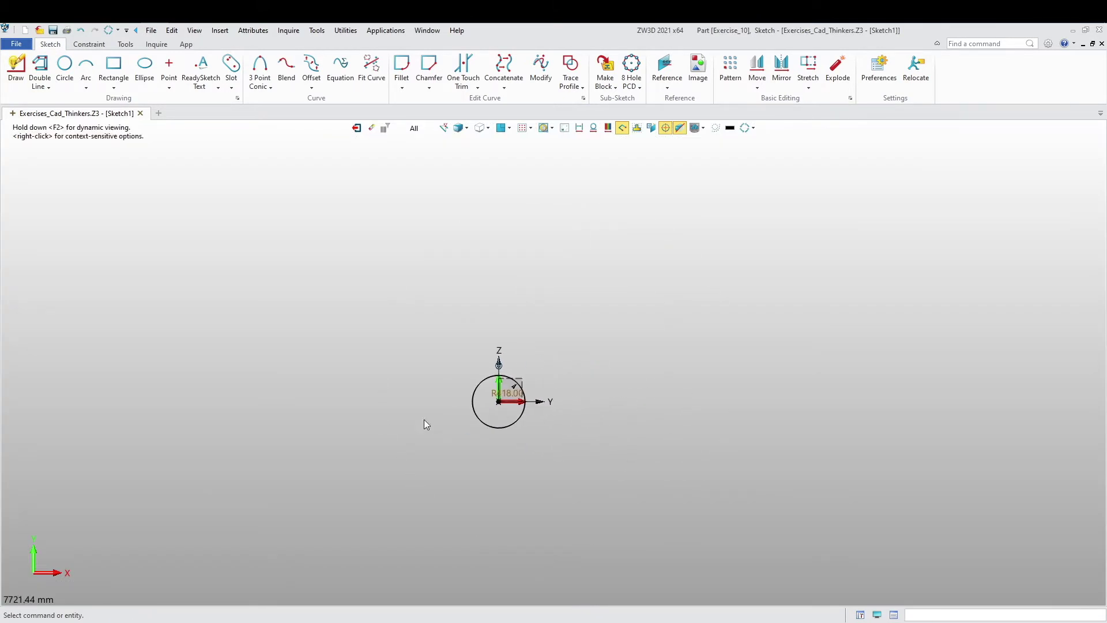
pyautogui.click(18, 66)
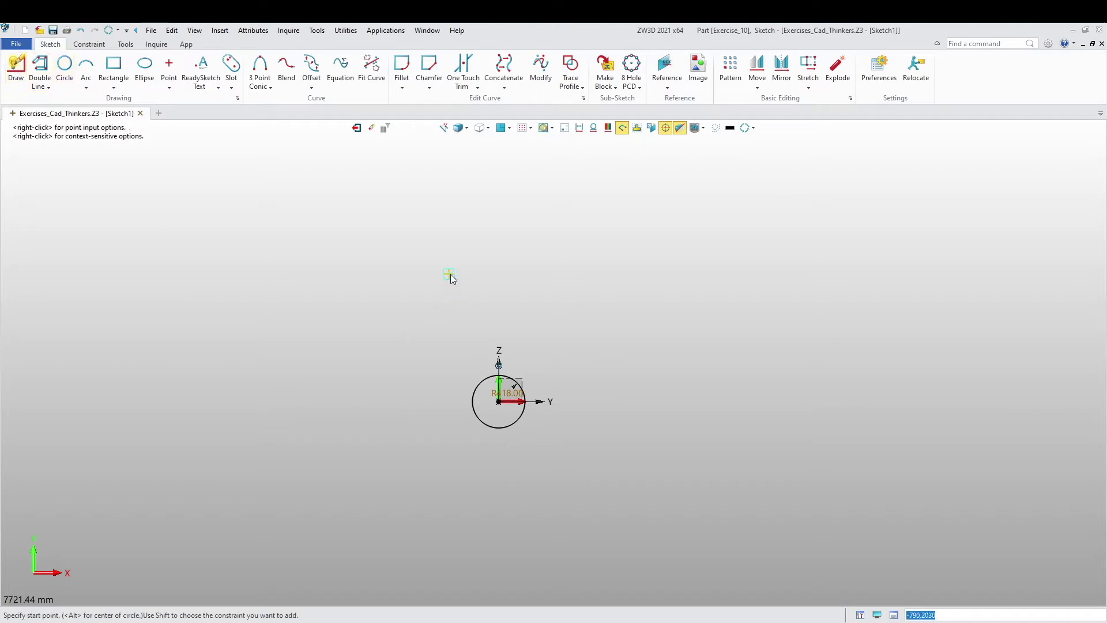
pyautogui.click(450, 273)
pyautogui.click(529, 274)
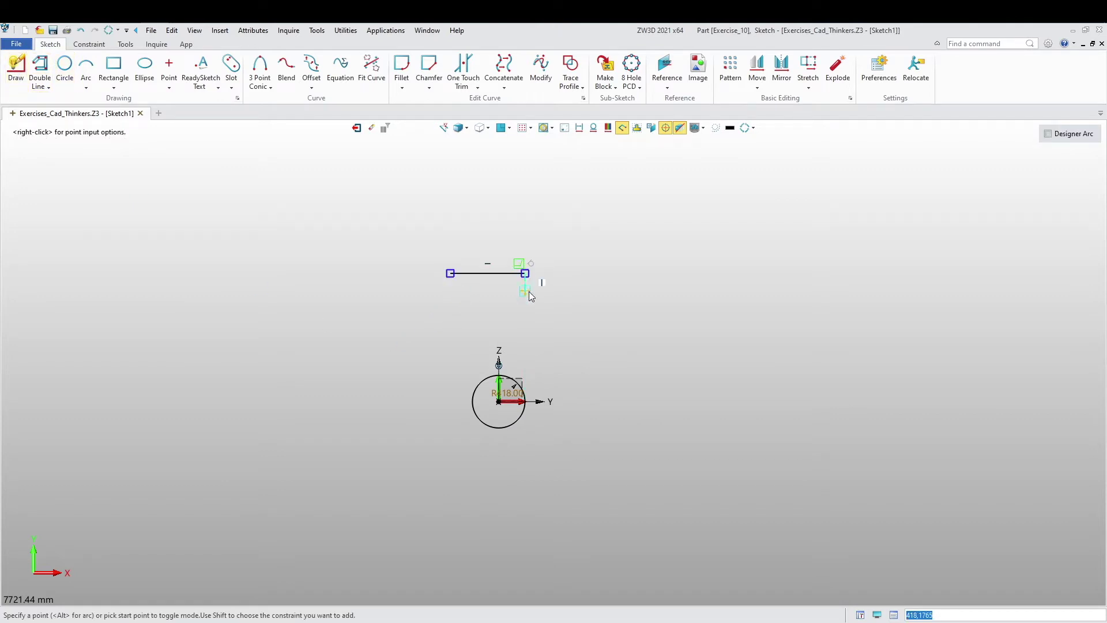
pyautogui.click(527, 312)
pyautogui.click(585, 353)
pyautogui.click(584, 448)
pyautogui.click(529, 490)
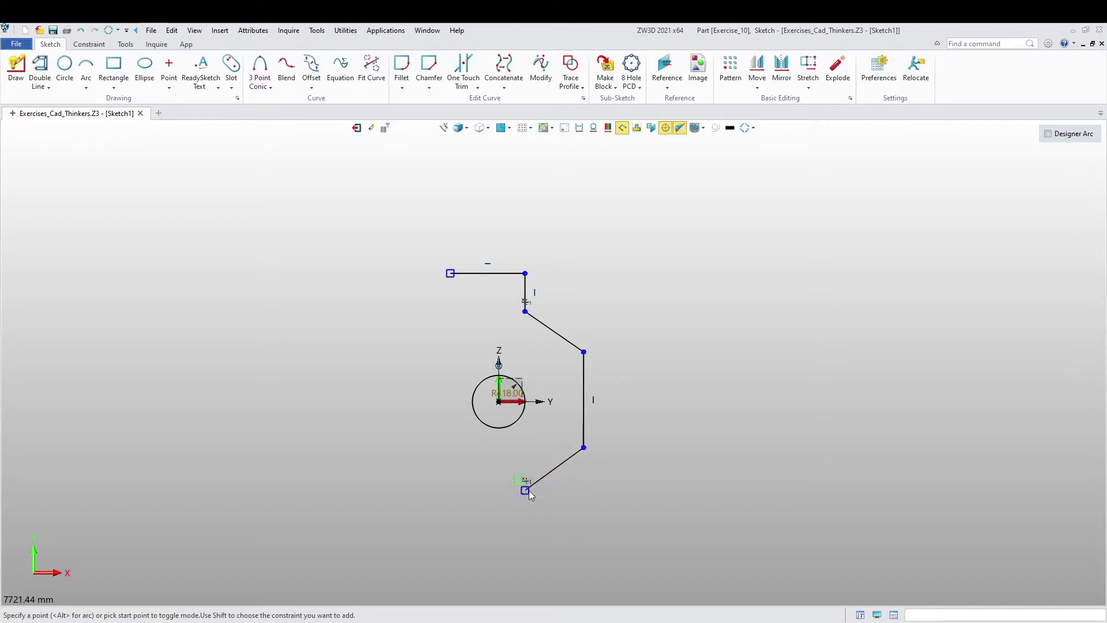
pyautogui.click(526, 529)
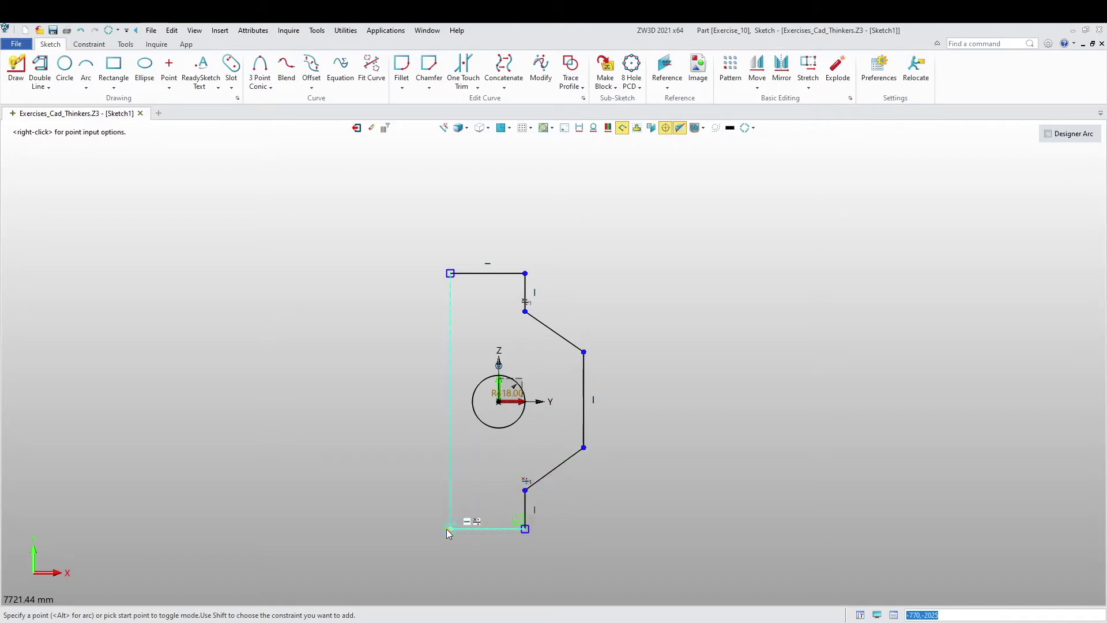
pyautogui.click(448, 529)
pyautogui.click(451, 491)
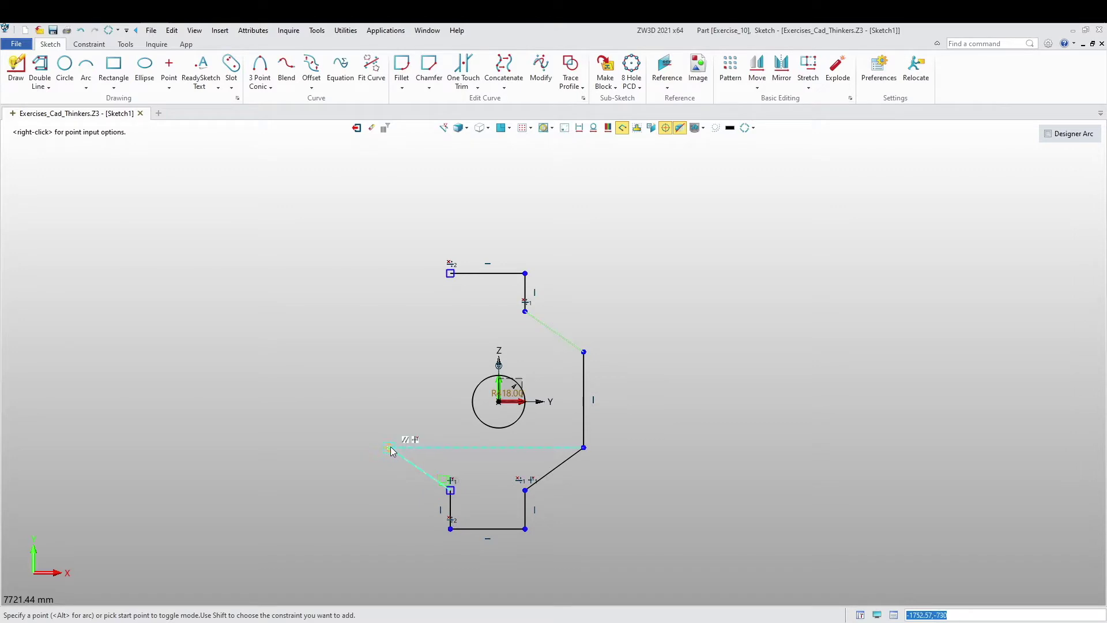
pyautogui.click(389, 448)
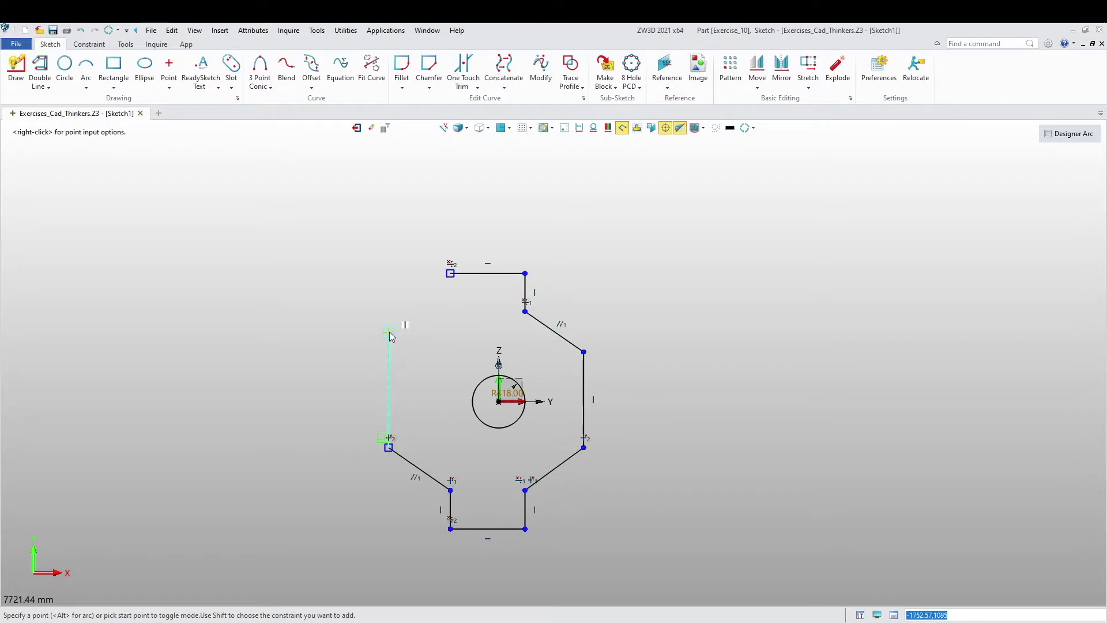
pyautogui.click(391, 361)
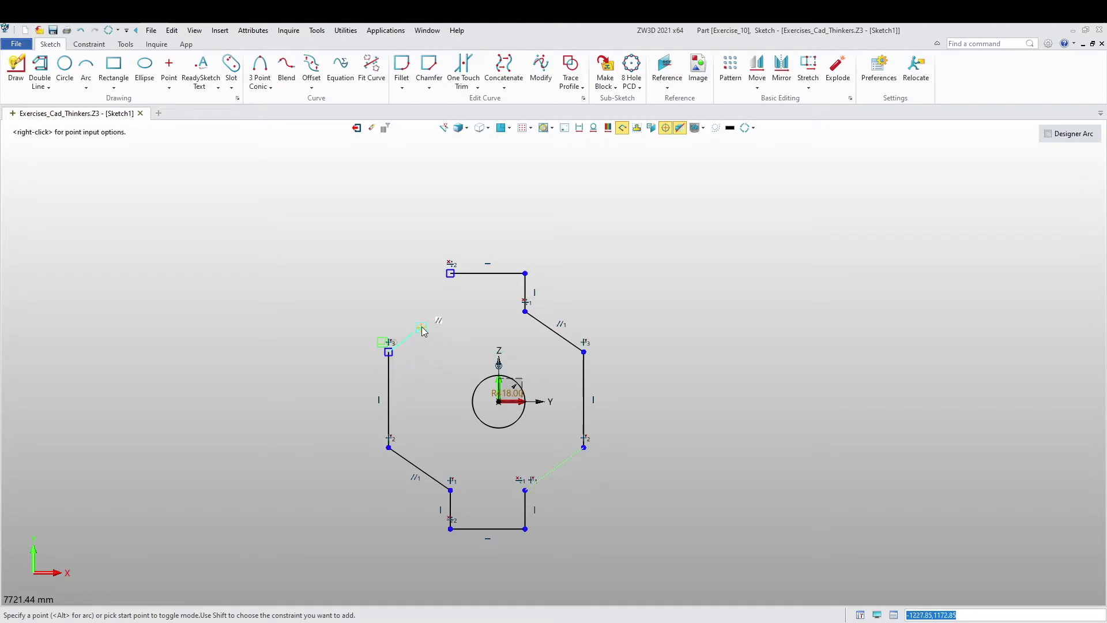
pyautogui.click(454, 313)
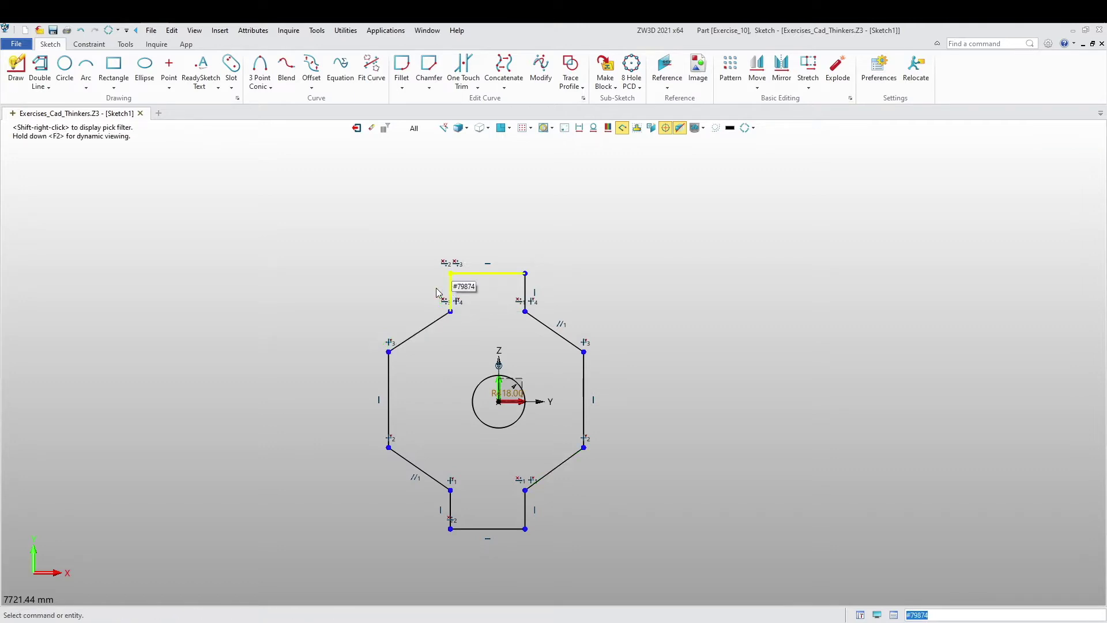
pyautogui.scroll(2, 416, 307)
pyautogui.press('Escape')
# Step: Dimension the vertical distance from the origin to the outline's top edge, accepting the drawn value
pyautogui.moveTo(369, 312); pyautogui.dragTo(285, 253, button='middle')
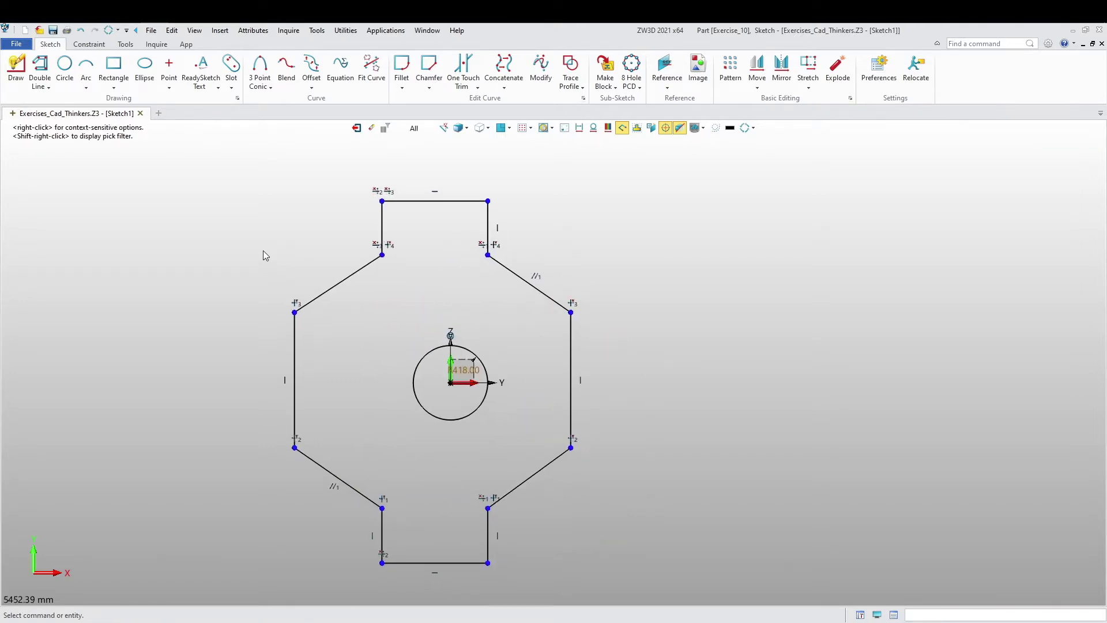
pyautogui.click(89, 44)
pyautogui.click(367, 69)
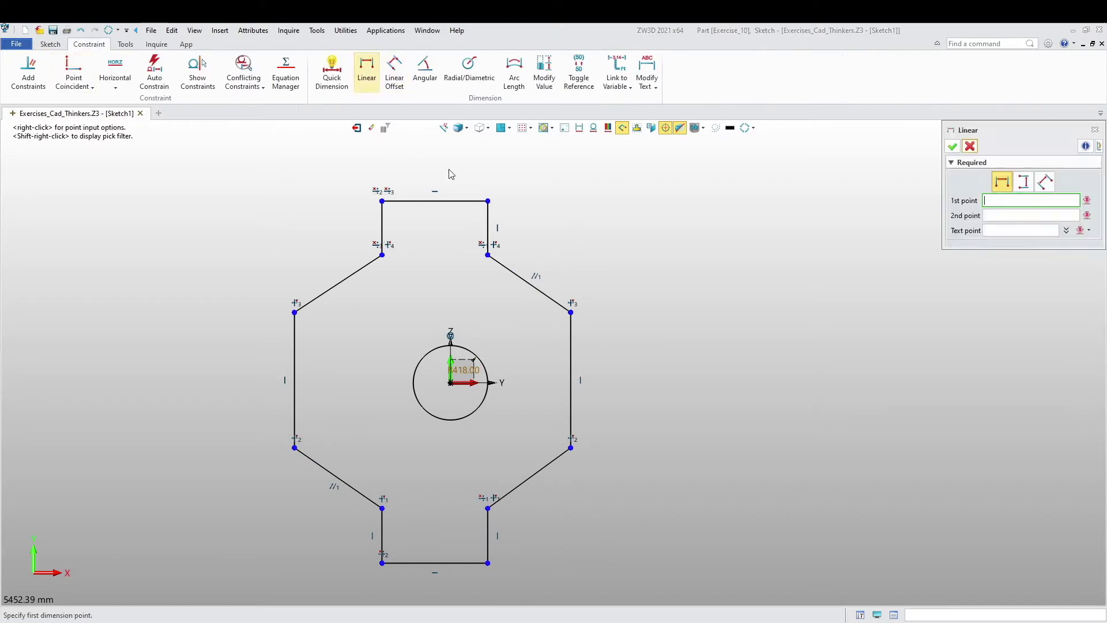
pyautogui.click(331, 72)
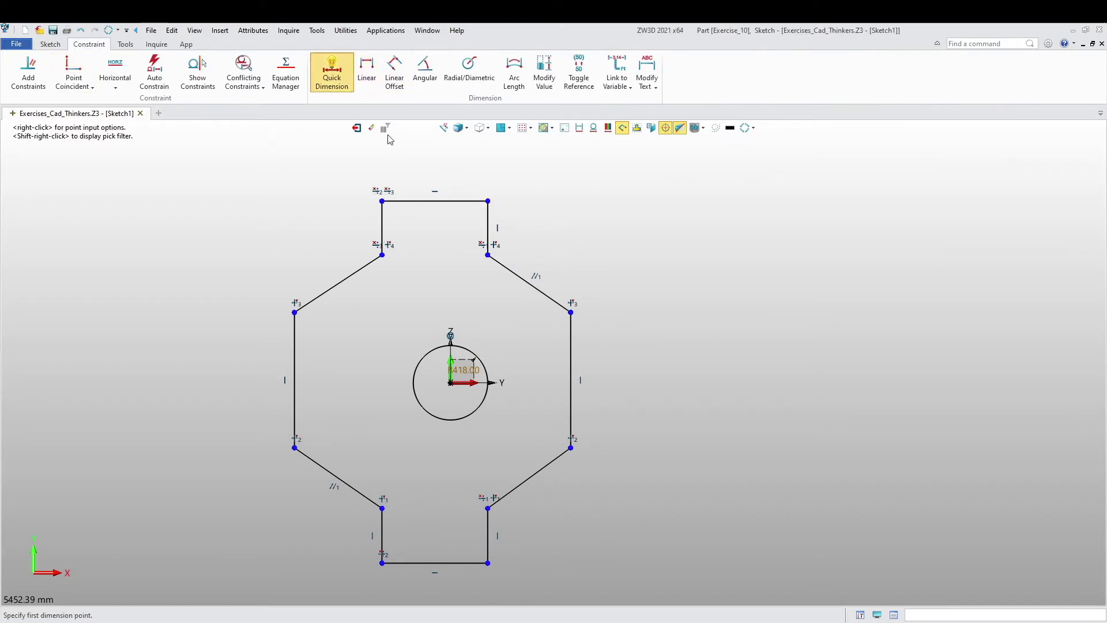
pyautogui.click(476, 201)
pyautogui.click(451, 383)
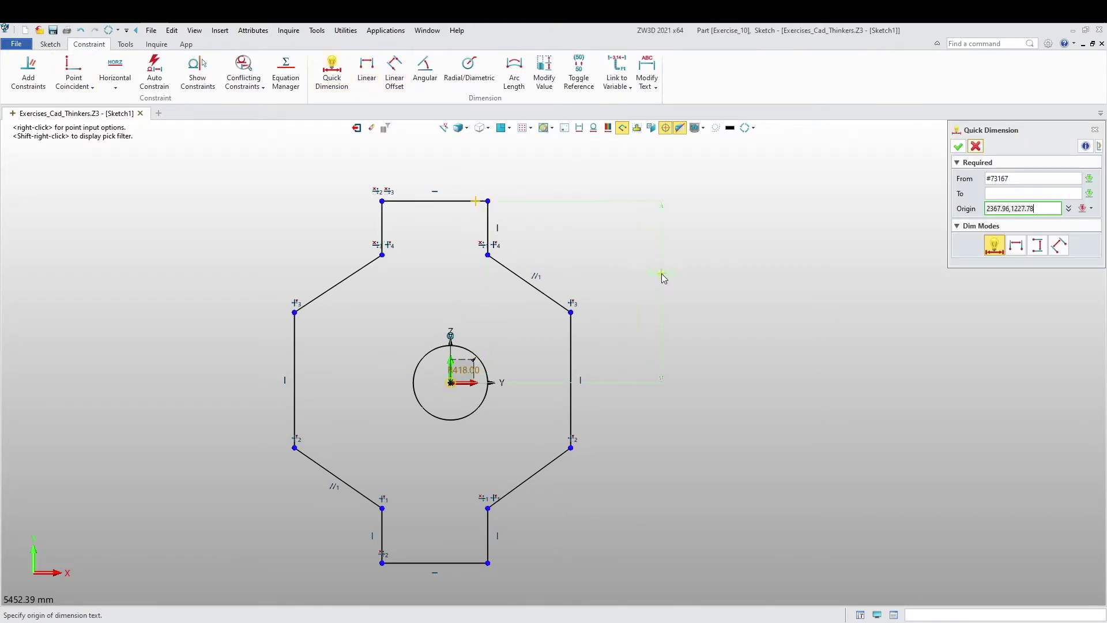
pyautogui.click(673, 285)
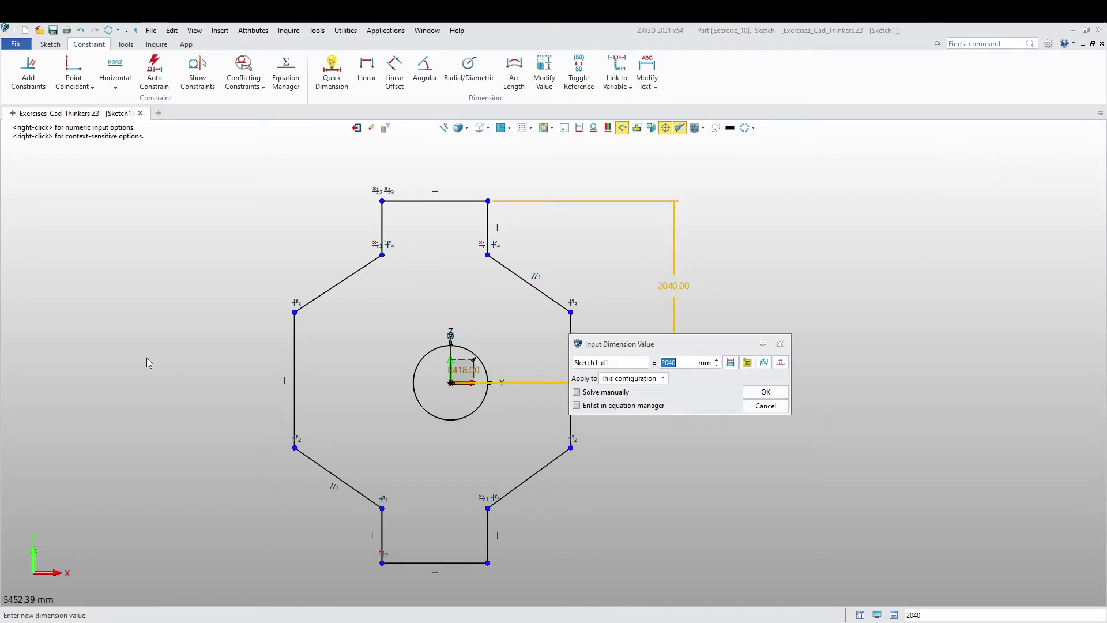
pyautogui.press('Return')
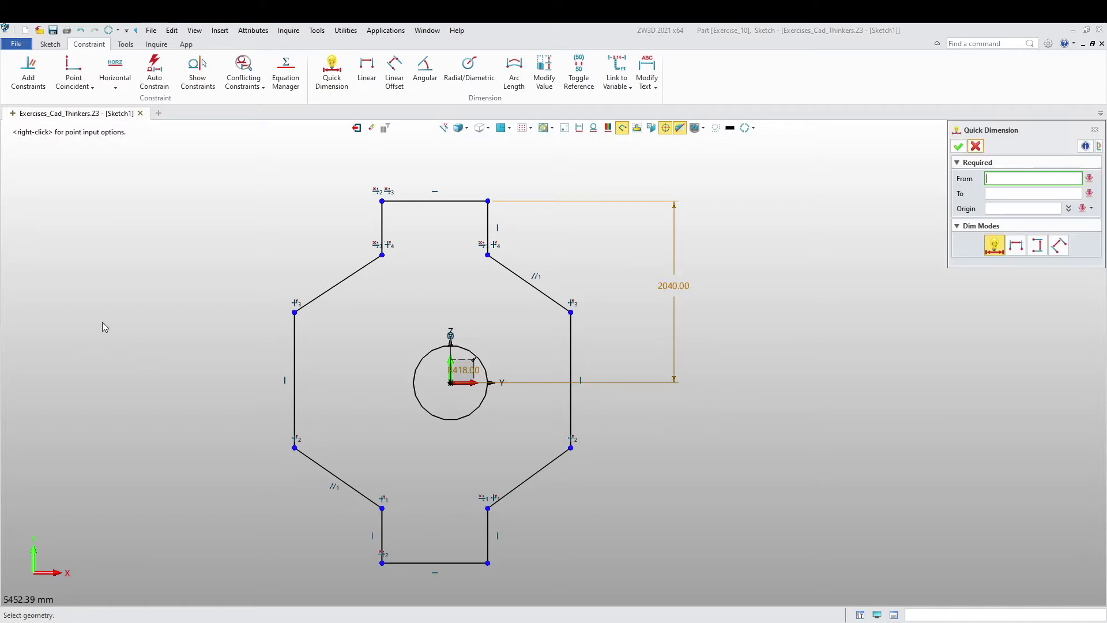
# Step: Dimension the horizontal distance from the origin to the outline's right vertical side, accepting the drawn value
pyautogui.scroll(-3, 64, 355)
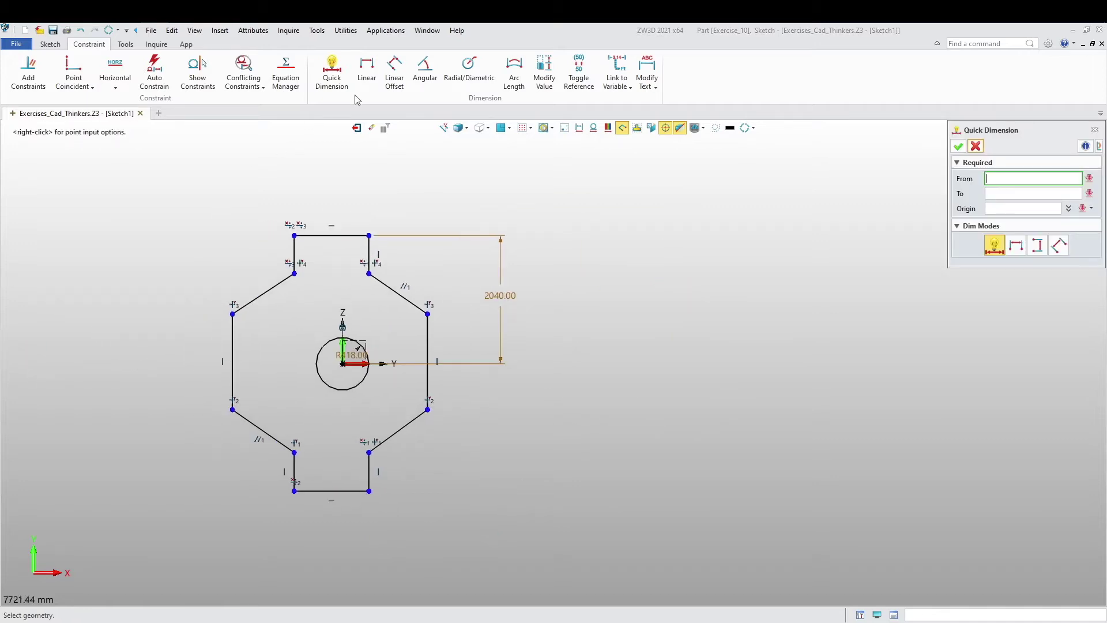
pyautogui.click(367, 68)
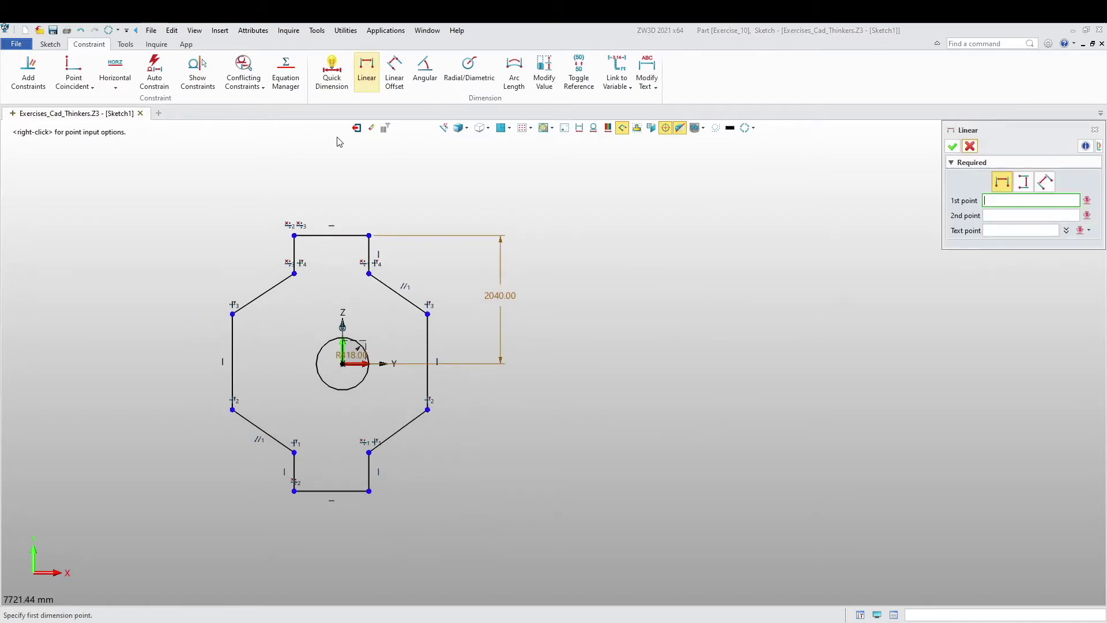
pyautogui.click(360, 385)
pyautogui.click(428, 409)
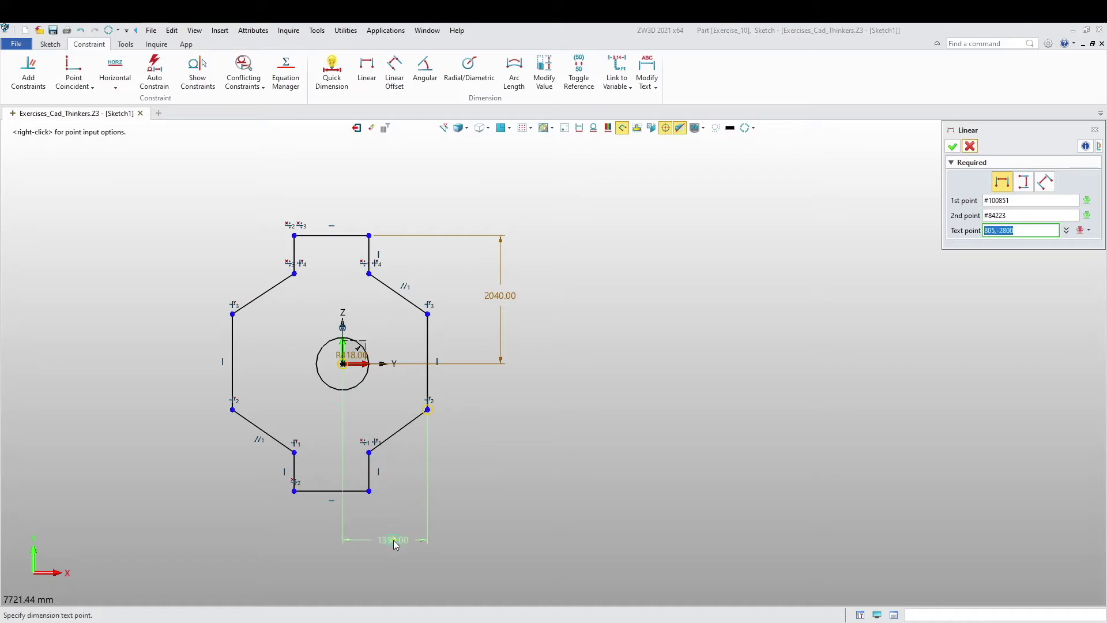
pyautogui.click(395, 545)
pyautogui.press('Return')
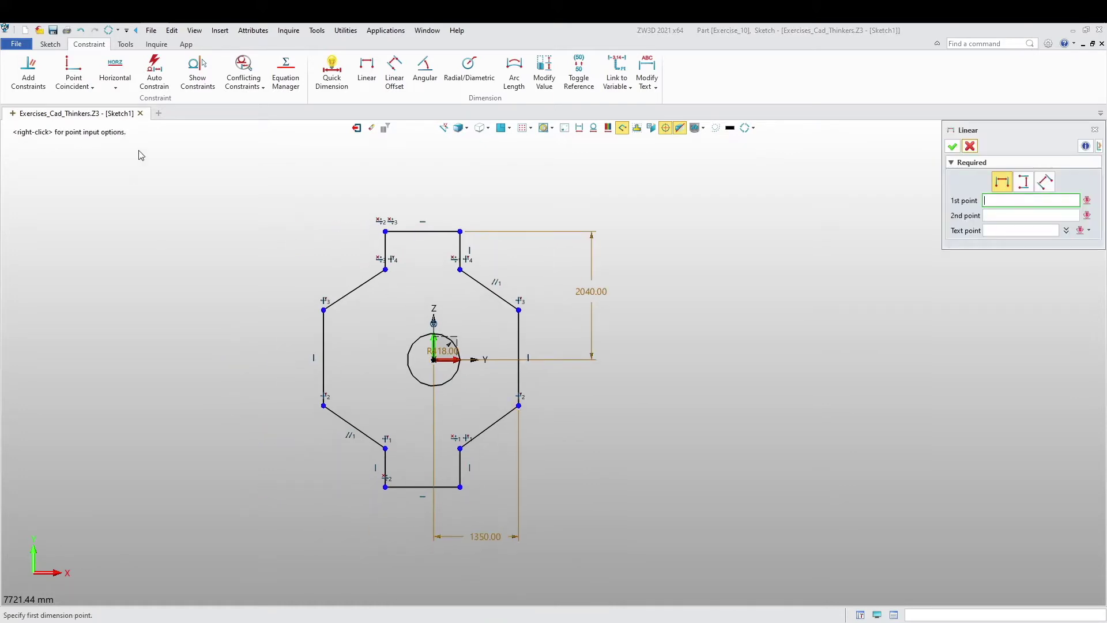
# Step: Constrain the outline's top and bottom horizontal edges to equal length
pyautogui.click(29, 68)
pyautogui.click(423, 231)
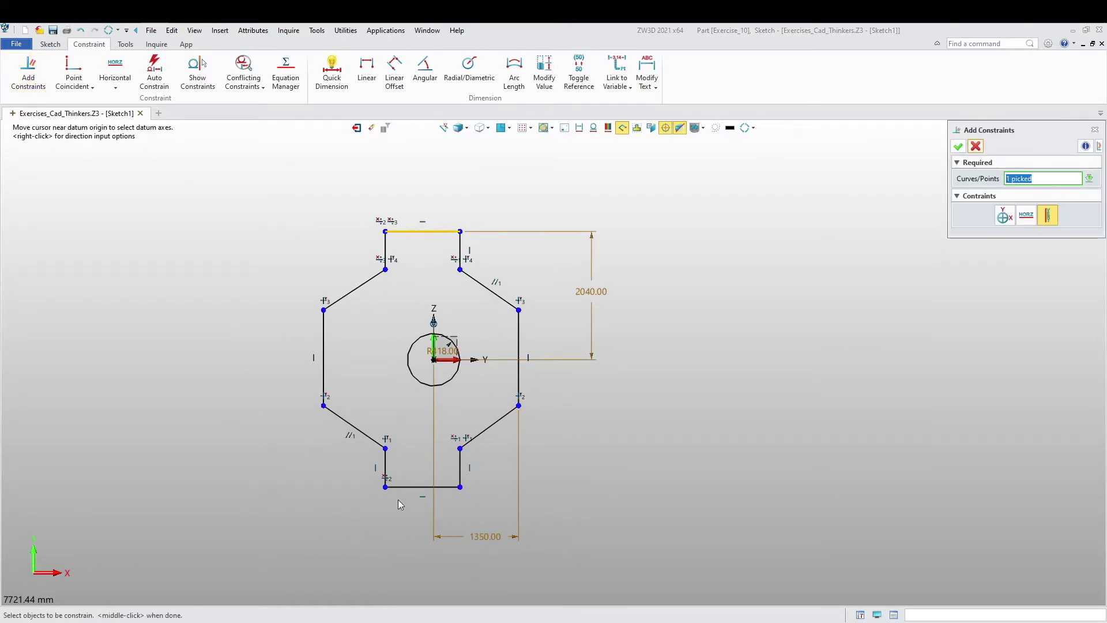
pyautogui.click(410, 488)
pyautogui.click(949, 147)
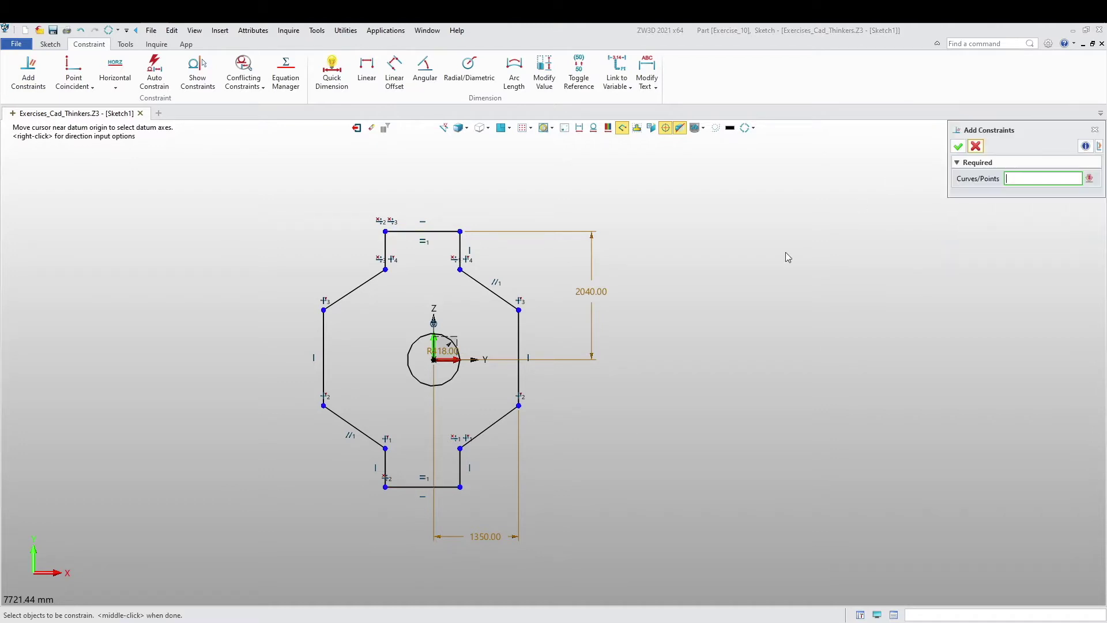
# Step: Constrain the four short vertical edges of the upper and lower tabs to equal length
pyautogui.click(29, 68)
pyautogui.click(385, 251)
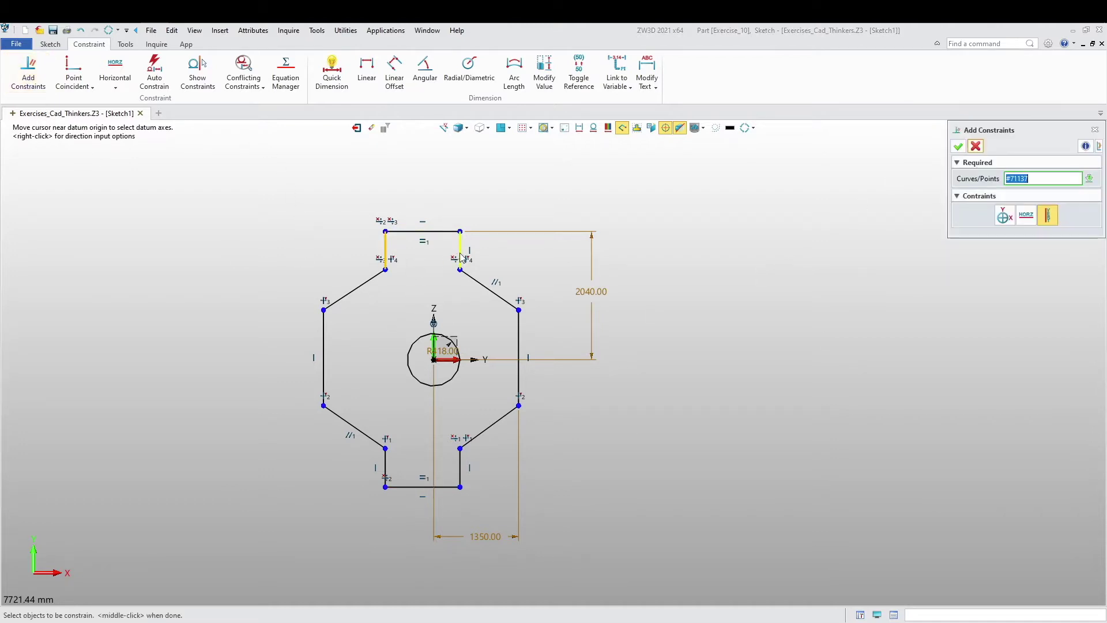
pyautogui.click(460, 251)
pyautogui.click(385, 464)
pyautogui.click(460, 467)
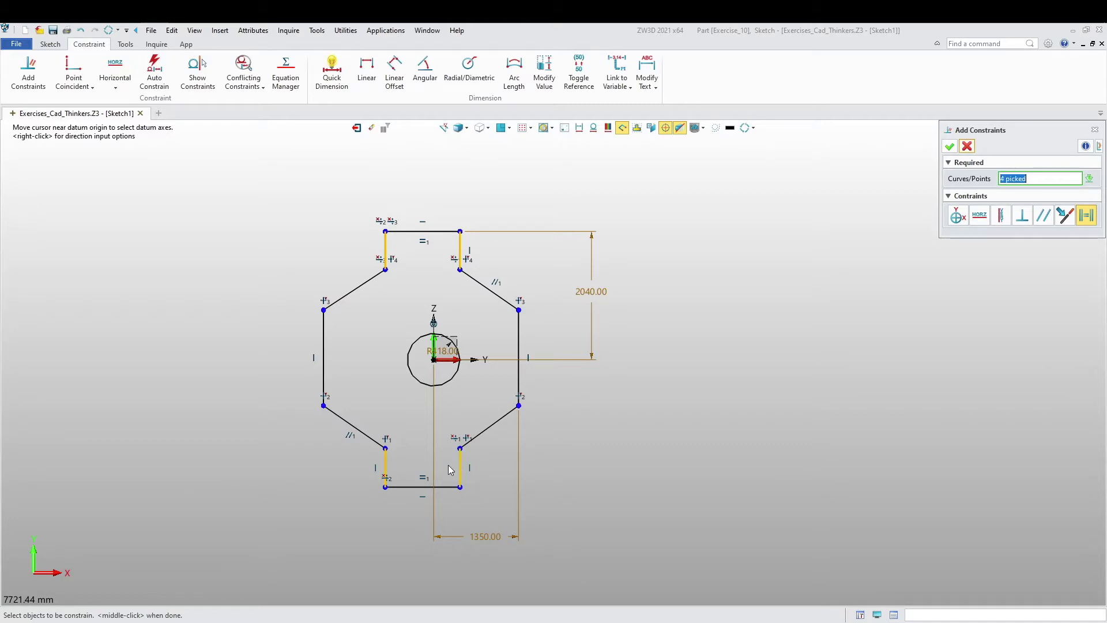
pyautogui.click(950, 147)
# Step: Constrain the outline's four slanted edges to equal length
pyautogui.click(354, 427)
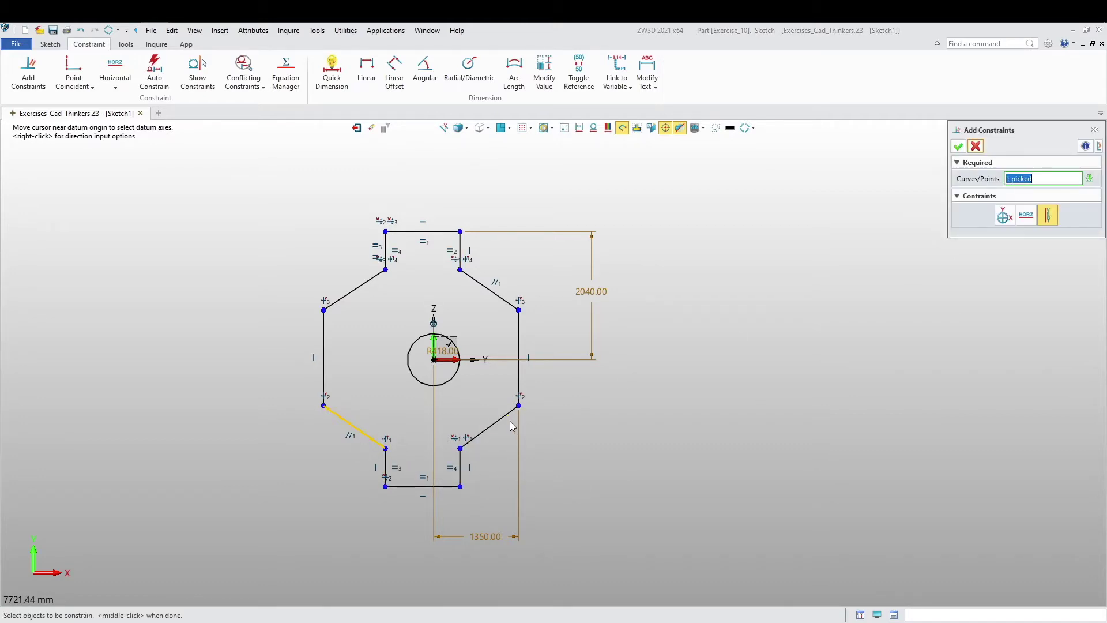
pyautogui.click(493, 425)
pyautogui.click(371, 279)
pyautogui.click(485, 285)
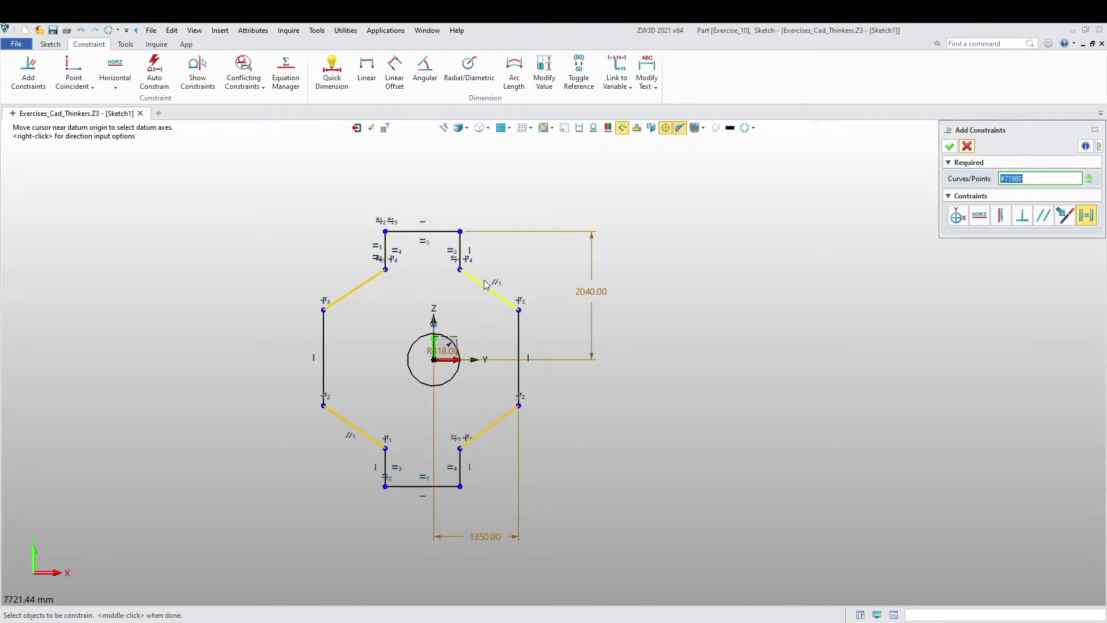
pyautogui.click(950, 147)
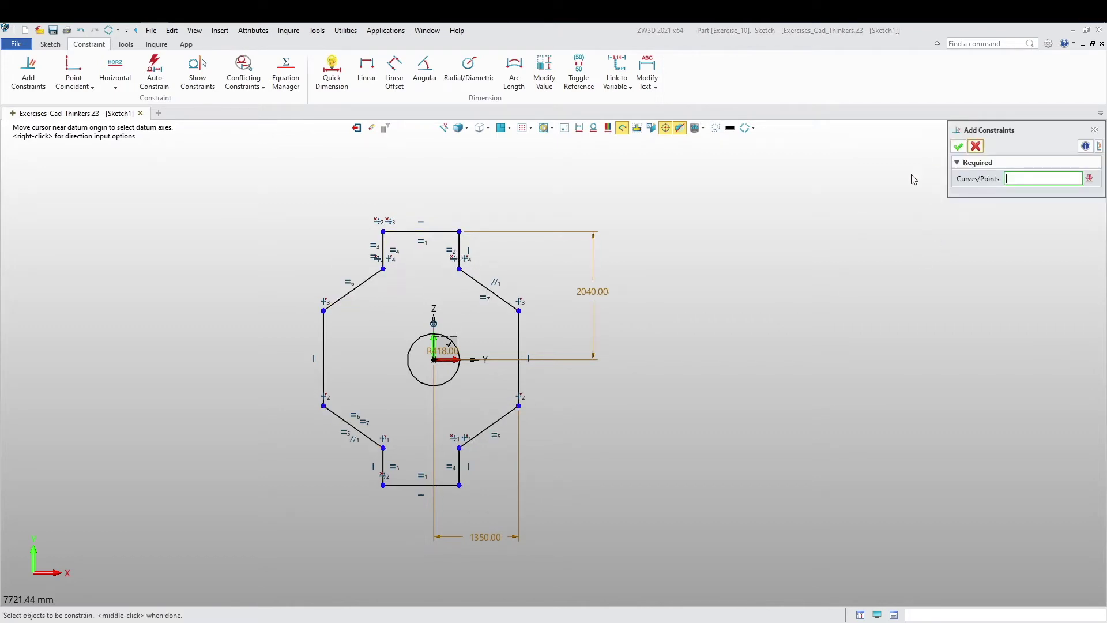
# Step: Constrain the outline's two long outer vertical sides to equal length
pyautogui.click(323, 358)
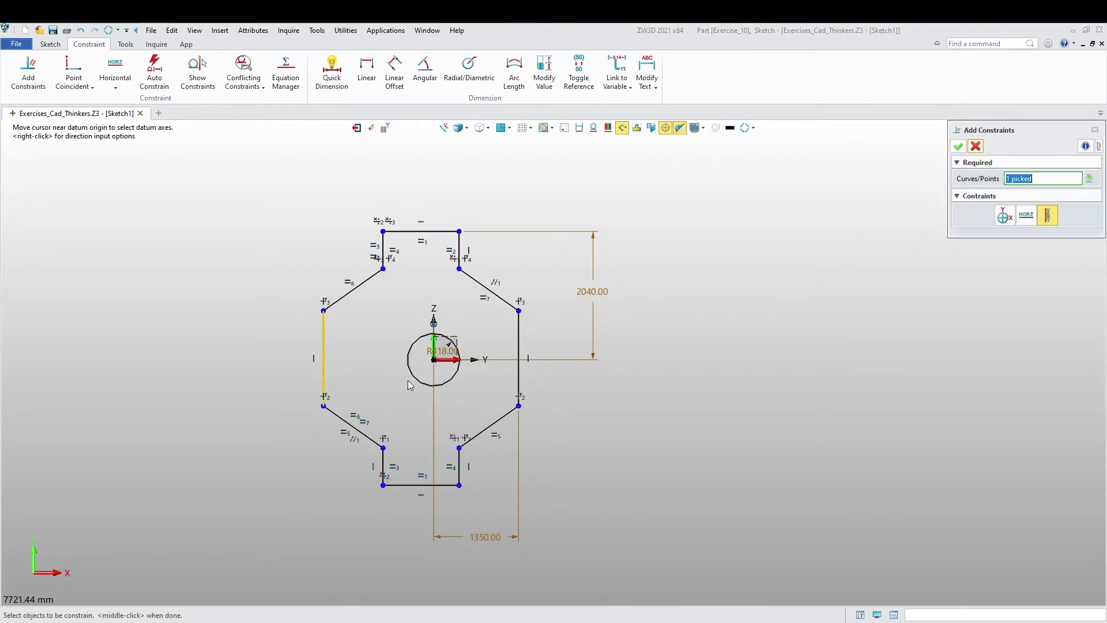
pyautogui.click(521, 338)
pyautogui.click(950, 146)
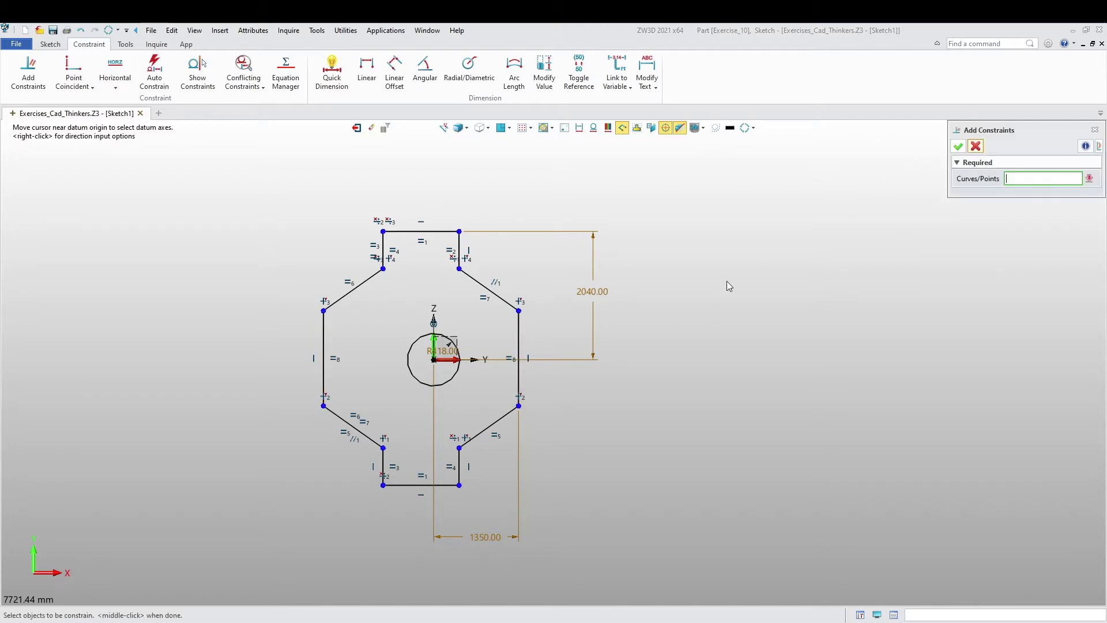
# Step: Move the central circle's radius dimension text close beside the circle
pyautogui.scroll(-3, 704, 317)
pyautogui.scroll(4, 669, 363)
pyautogui.scroll(-4, 689, 377)
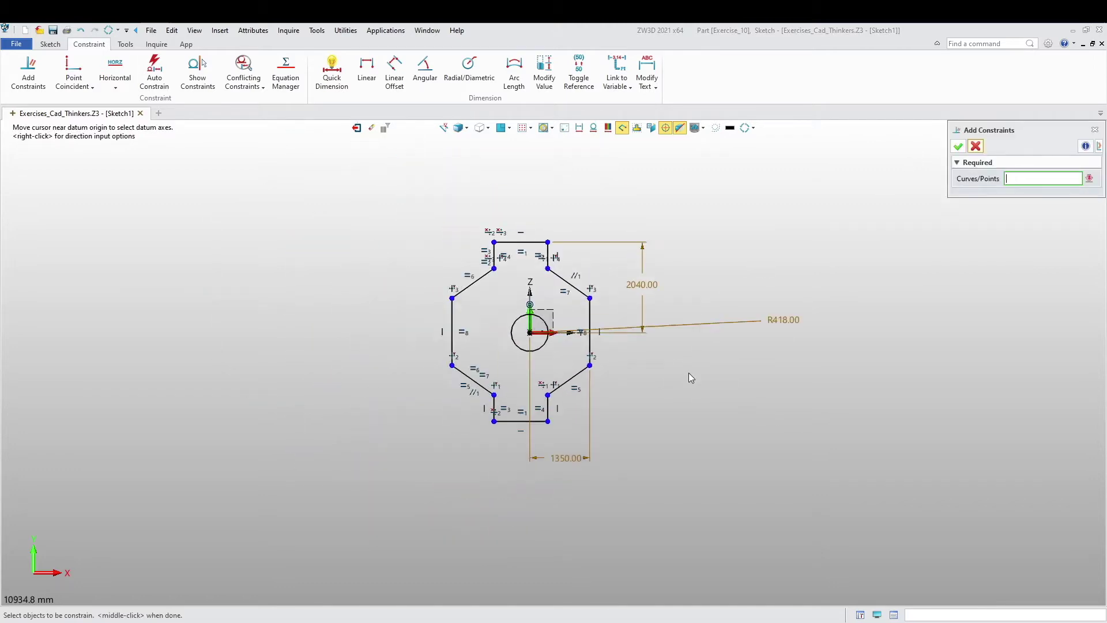
pyautogui.middleClick(801, 326)
pyautogui.rightClick(813, 329)
pyautogui.click(831, 321)
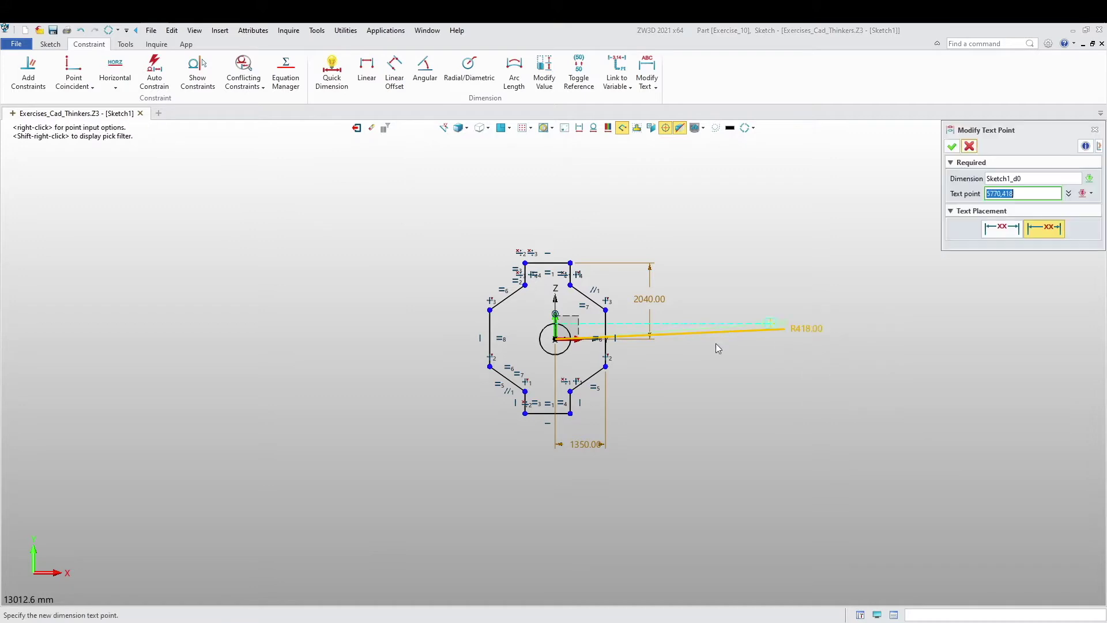
pyautogui.scroll(4, 571, 346)
pyautogui.click(568, 312)
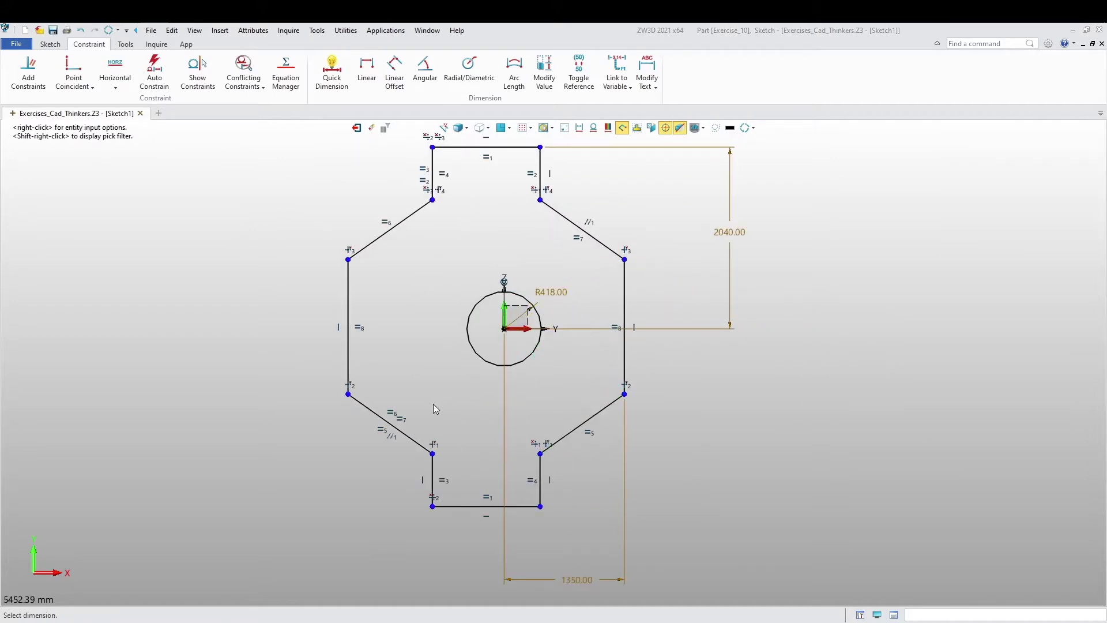
# Step: Add a horizontal linear dimension of 508/2 mm from the origin to the upper tab's right corner
pyautogui.scroll(-3, 434, 404)
pyautogui.click(333, 70)
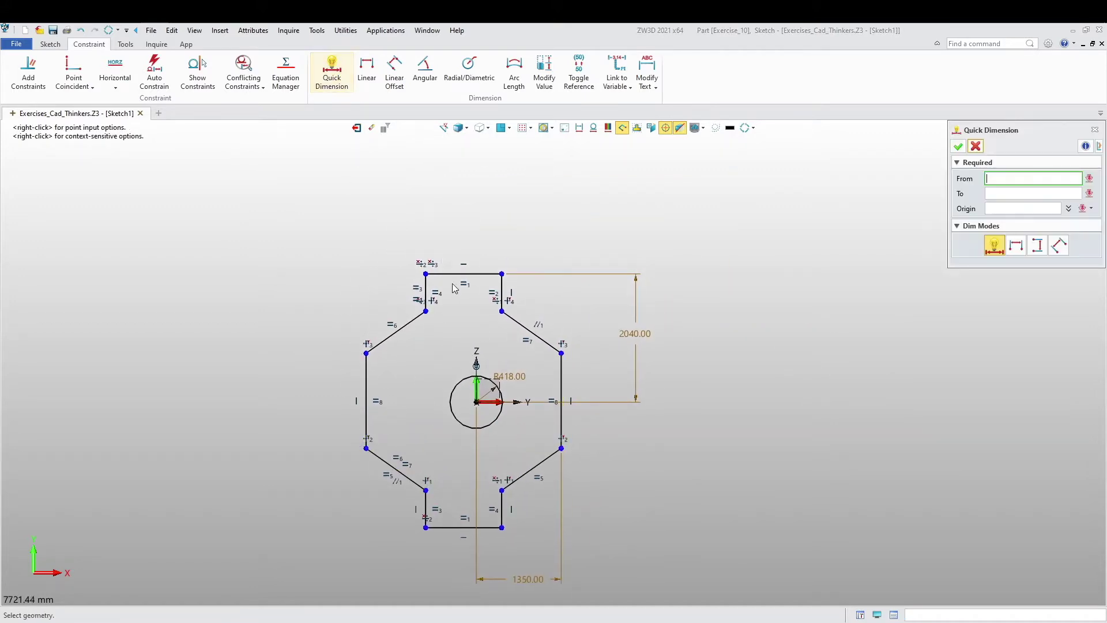
pyautogui.press('Escape')
pyautogui.click(367, 70)
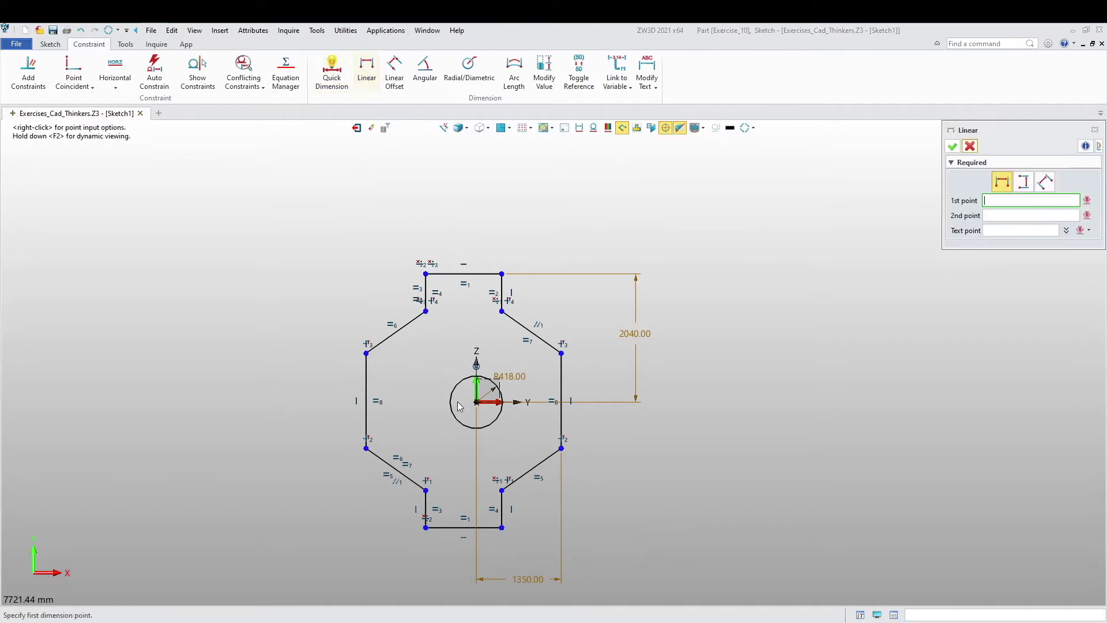
pyautogui.click(452, 406)
pyautogui.click(502, 275)
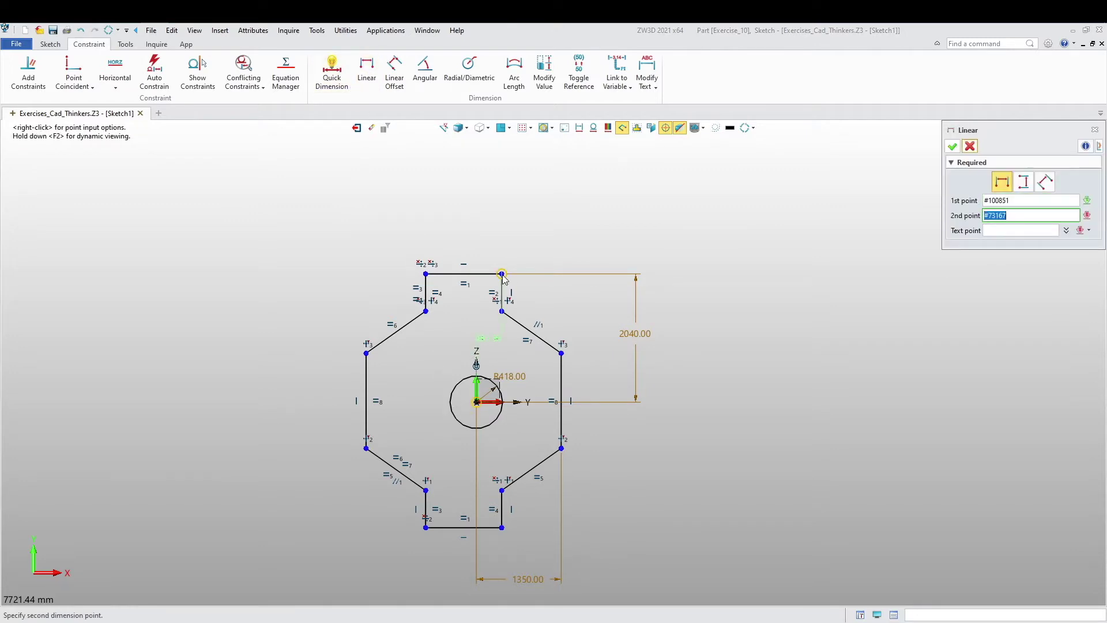
pyautogui.click(490, 228)
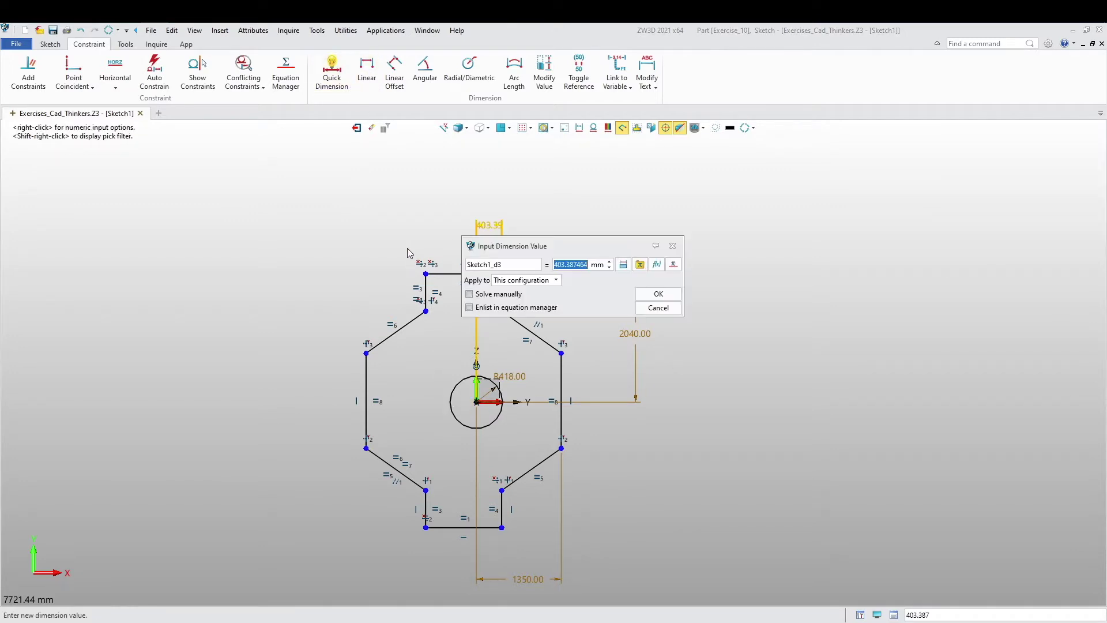
pyautogui.write('508/2')
pyautogui.press('Return')
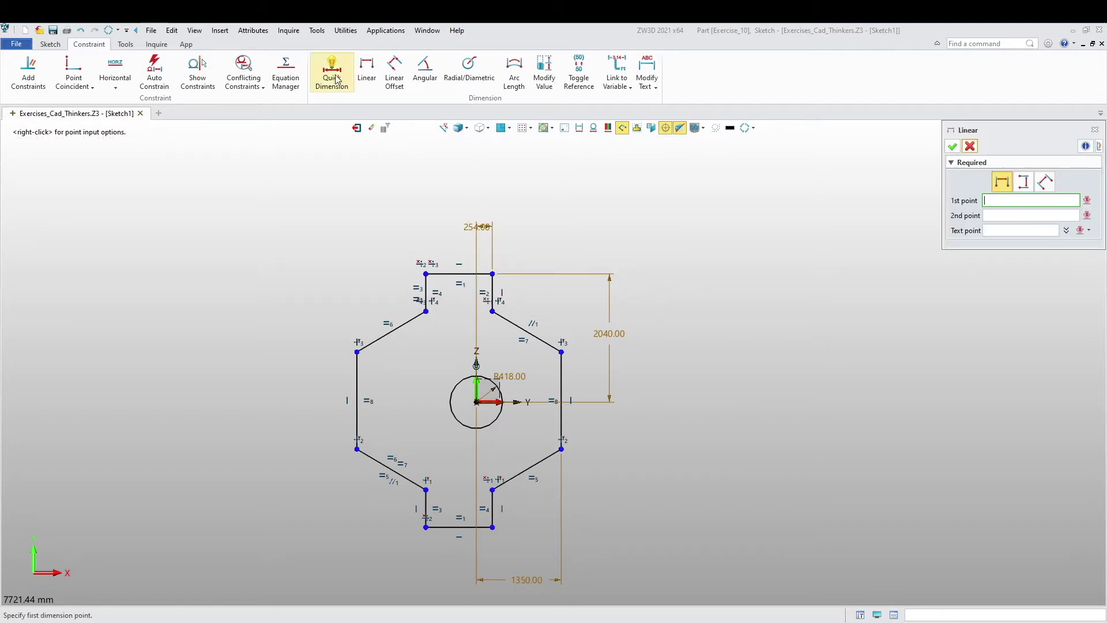
# Step: Dimension the upper tab's top edge with a width of 508 mm
pyautogui.click(333, 73)
pyautogui.click(459, 273)
pyautogui.click(455, 196)
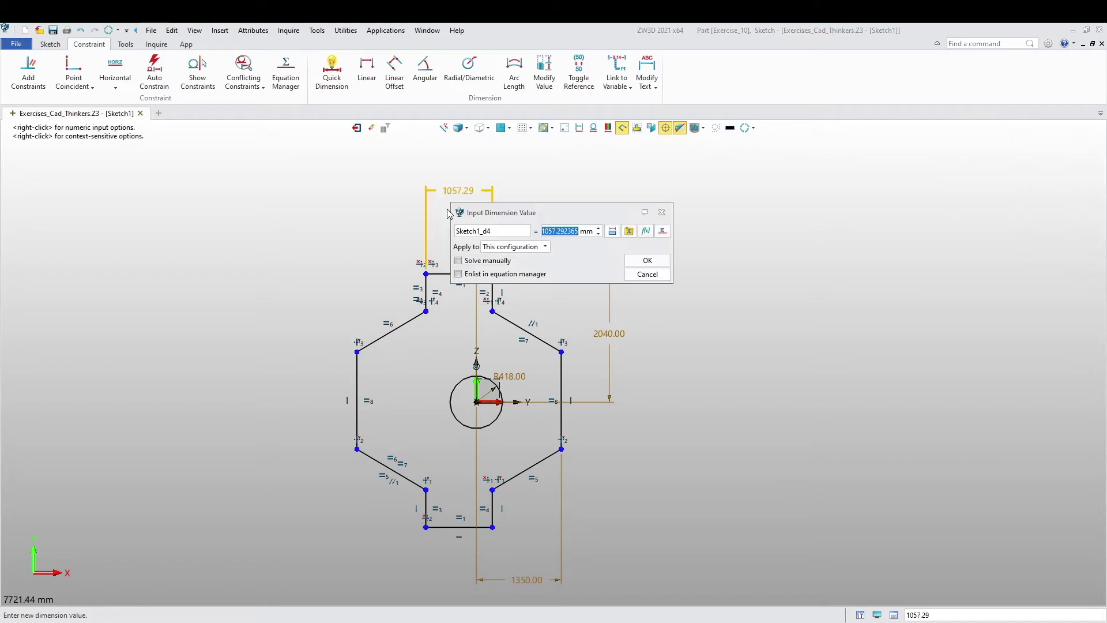
pyautogui.write('508')
pyautogui.press('Return')
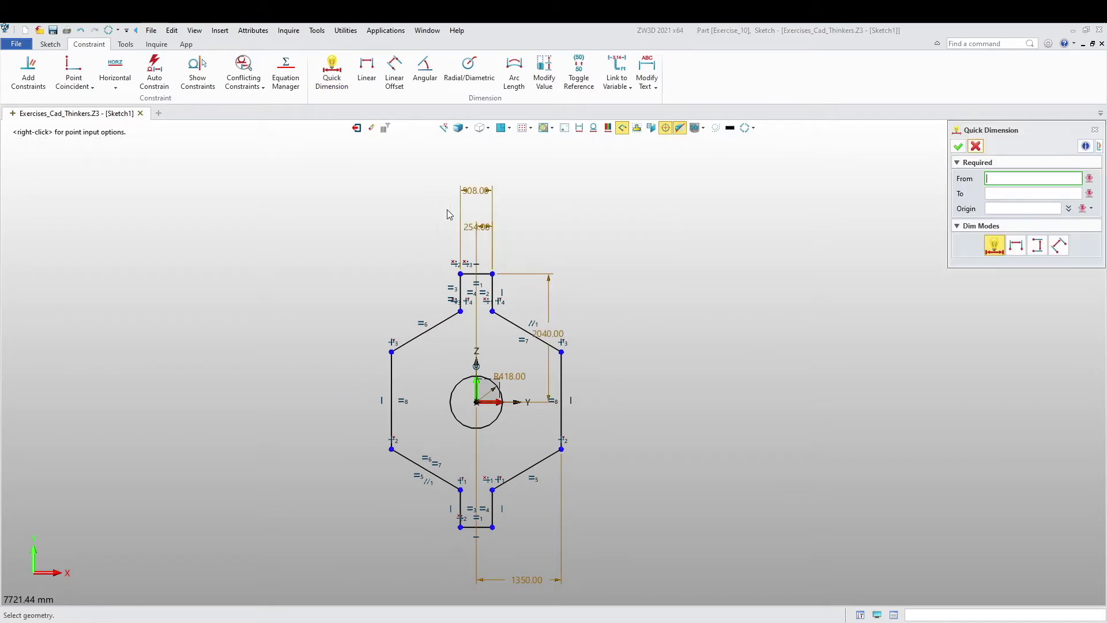
# Step: Set the vertical distance from the origin to the outline's top edge to 2159 mm
pyautogui.moveTo(529, 461); pyautogui.dragTo(504, 344, button='middle')
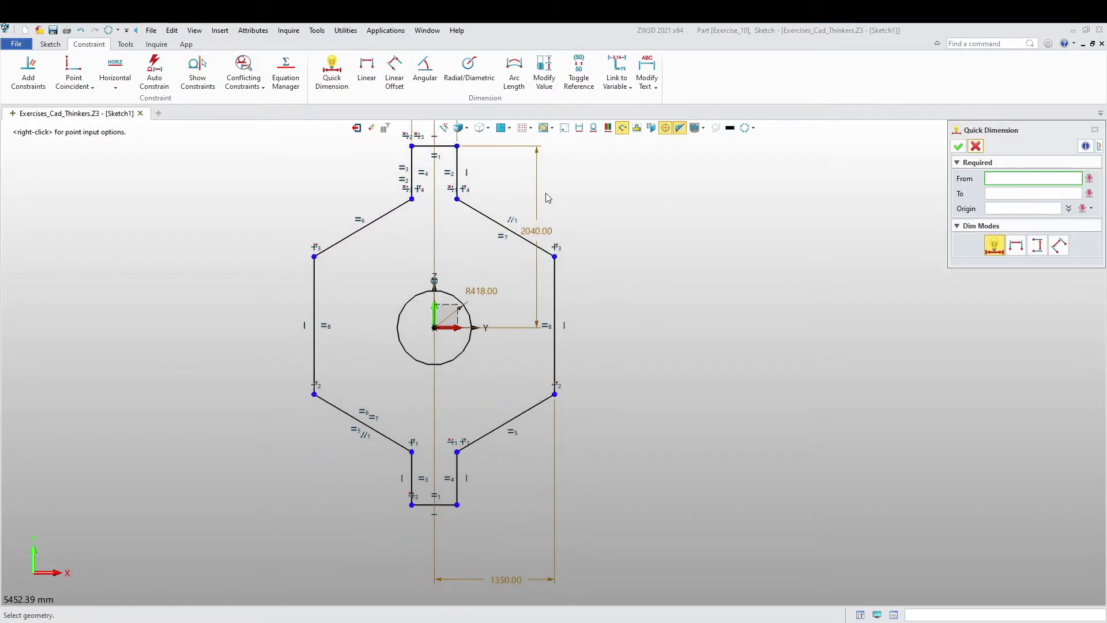
pyautogui.press('Escape')
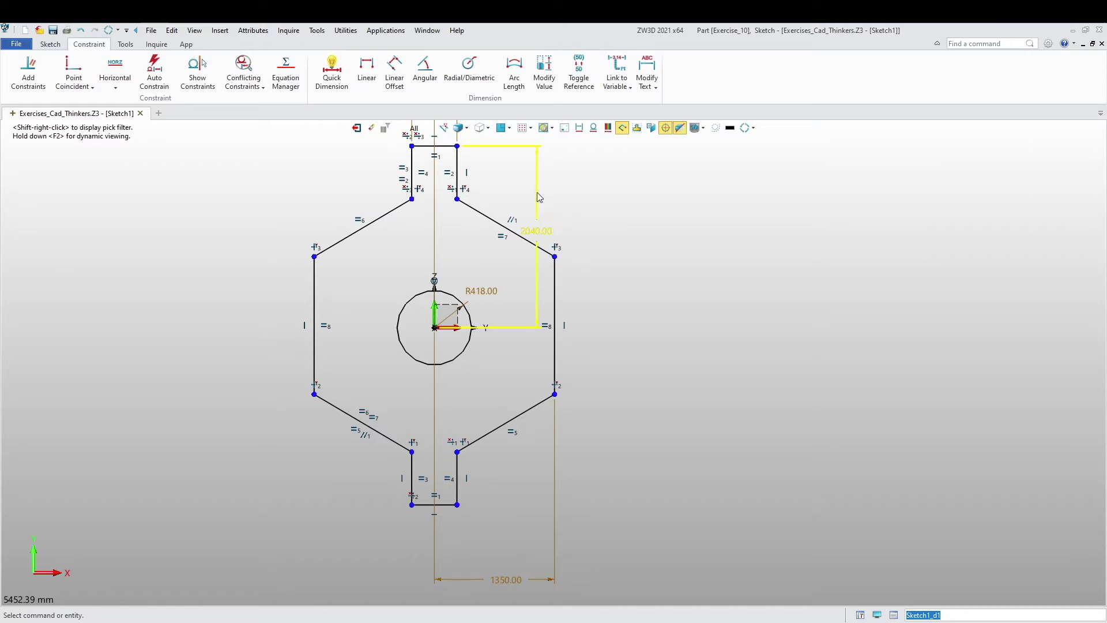
pyautogui.doubleClick(537, 196)
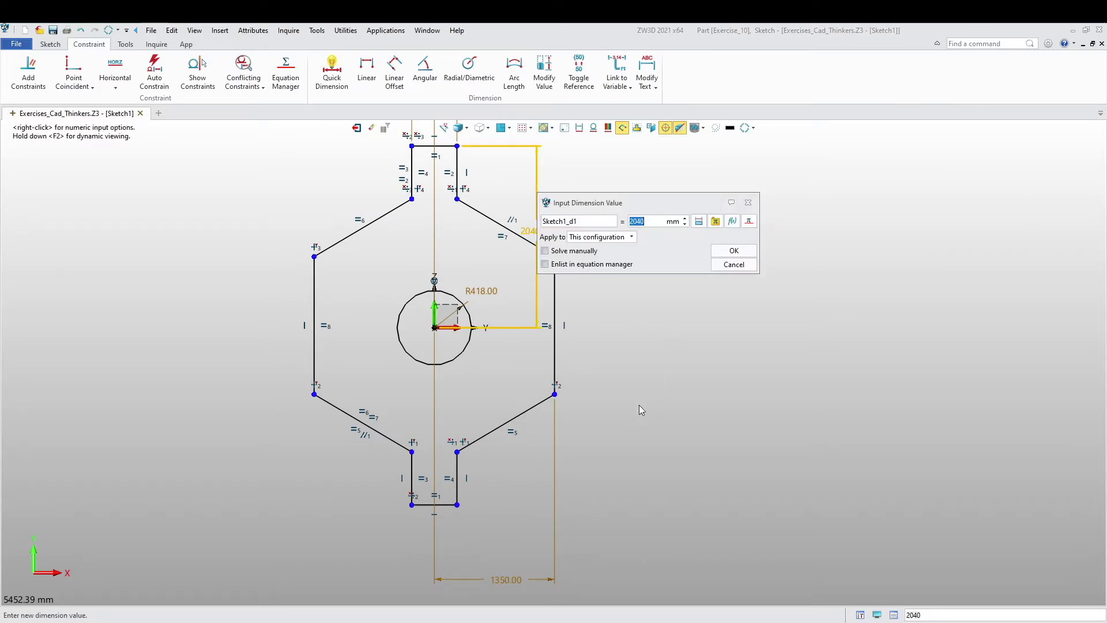
pyautogui.write('2159')
pyautogui.press('Return')
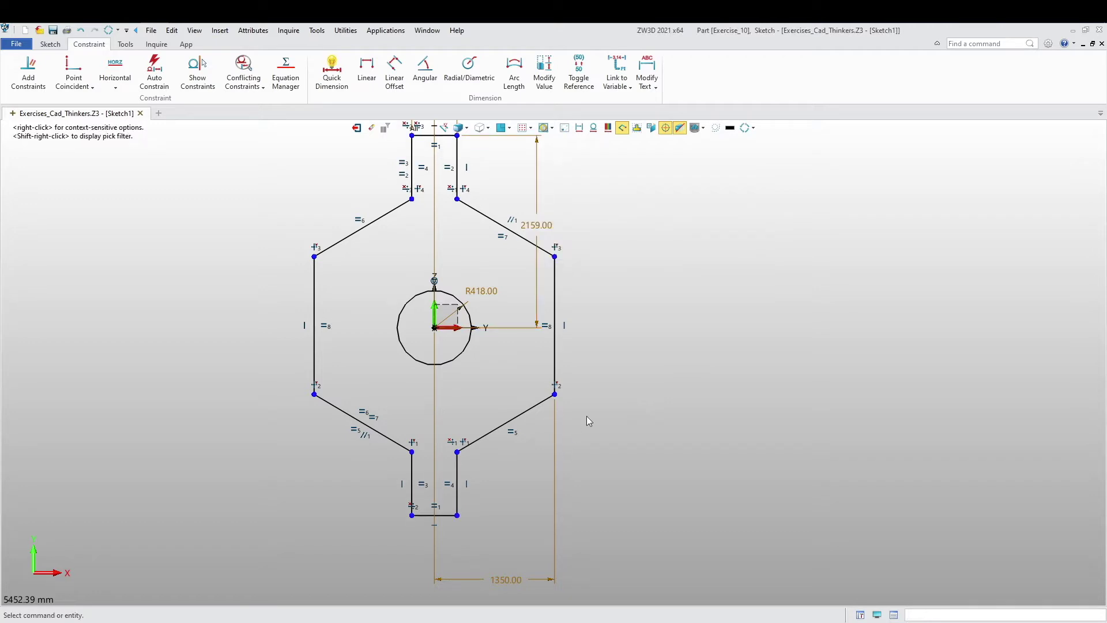
# Step: Set the horizontal distance from the origin to the outline's right vertical side to 1778 mm
pyautogui.doubleClick(528, 582)
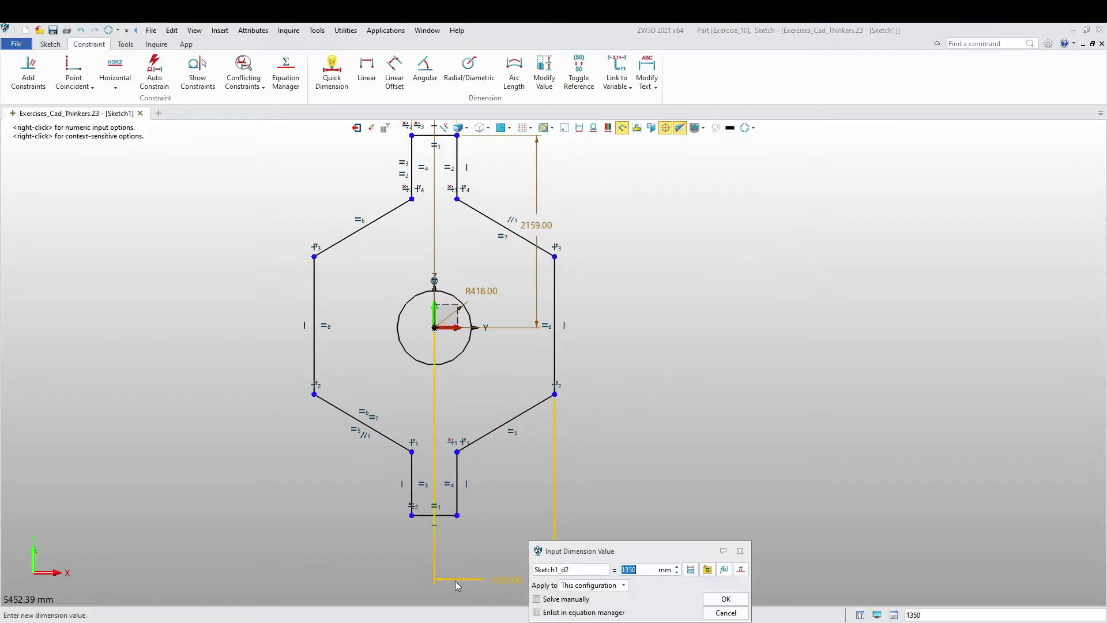
pyautogui.write('1778')
pyautogui.press('Return')
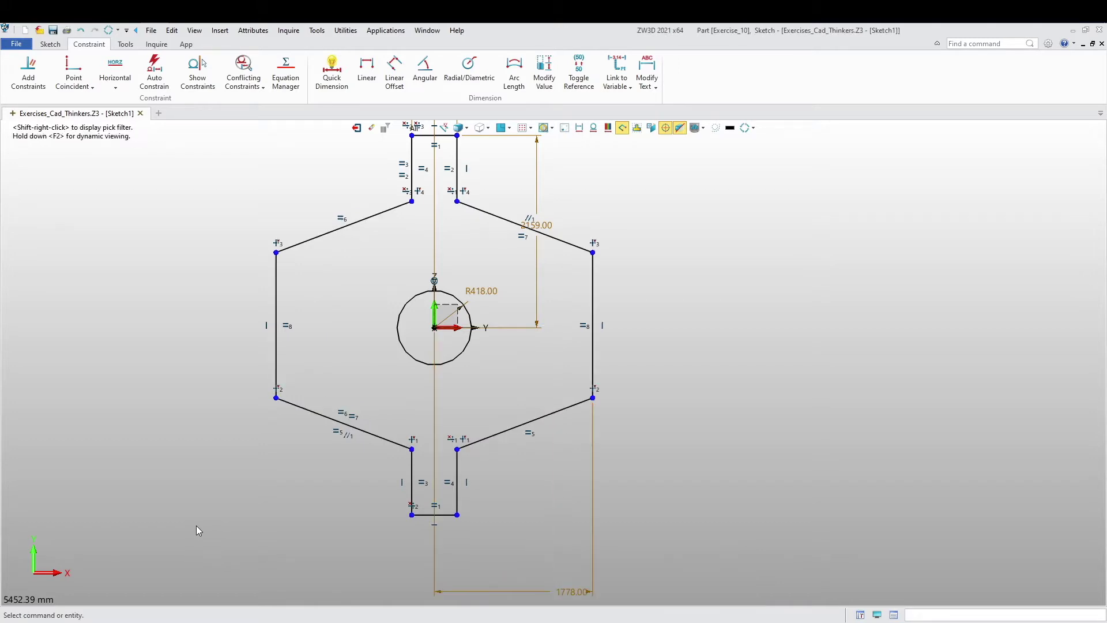
# Step: Try to dimension the overall width between the outline's two long outer vertical sides
pyautogui.scroll(-3, 274, 398)
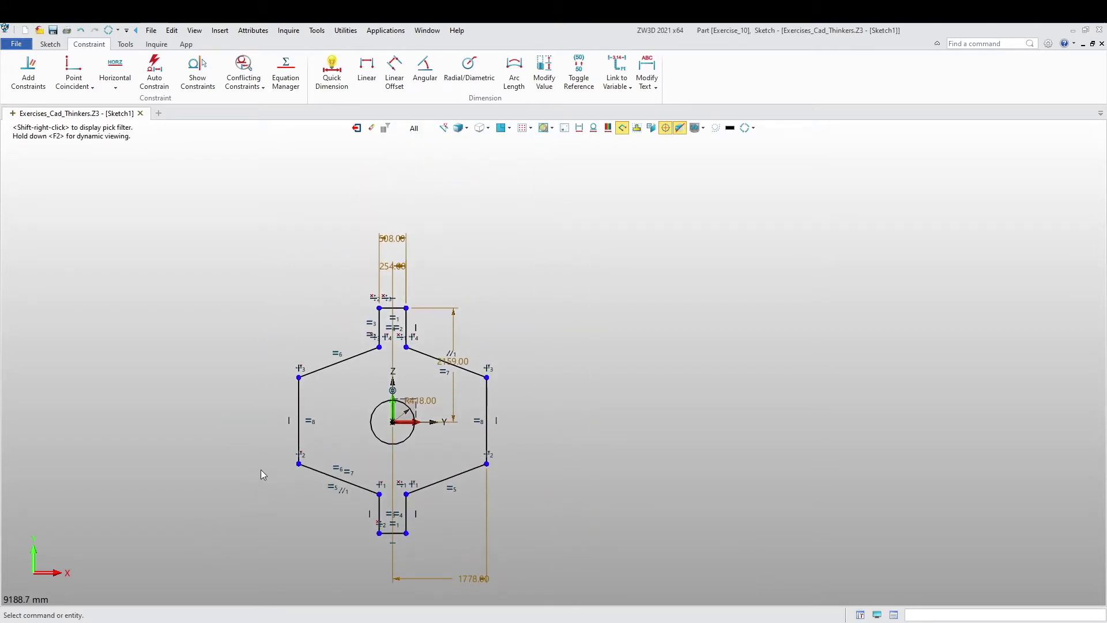
pyautogui.click(332, 72)
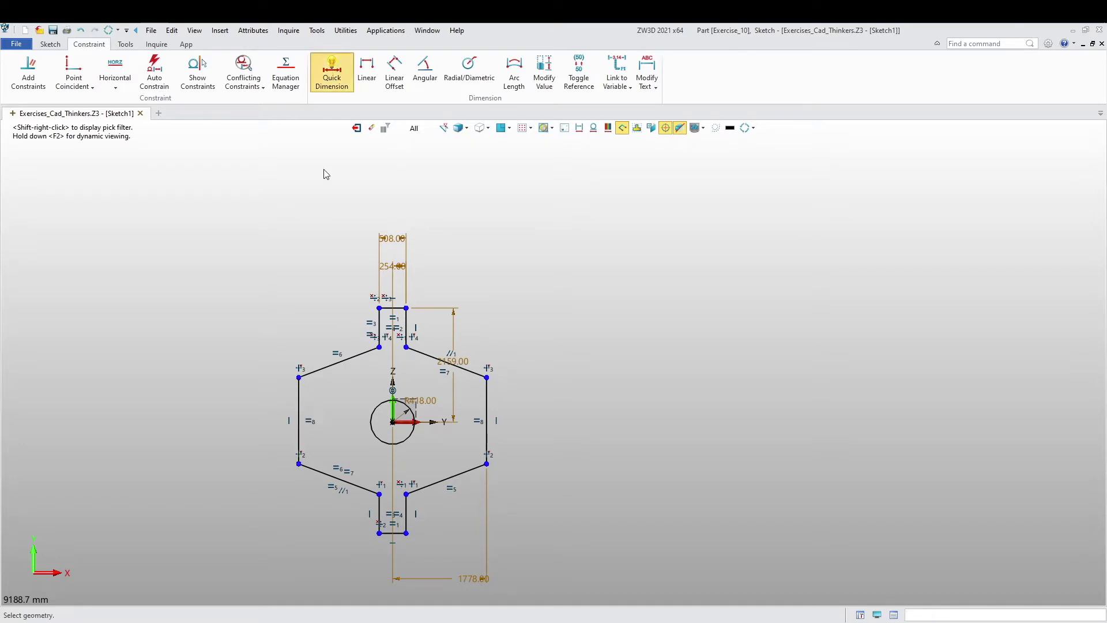
pyautogui.click(295, 408)
pyautogui.click(296, 406)
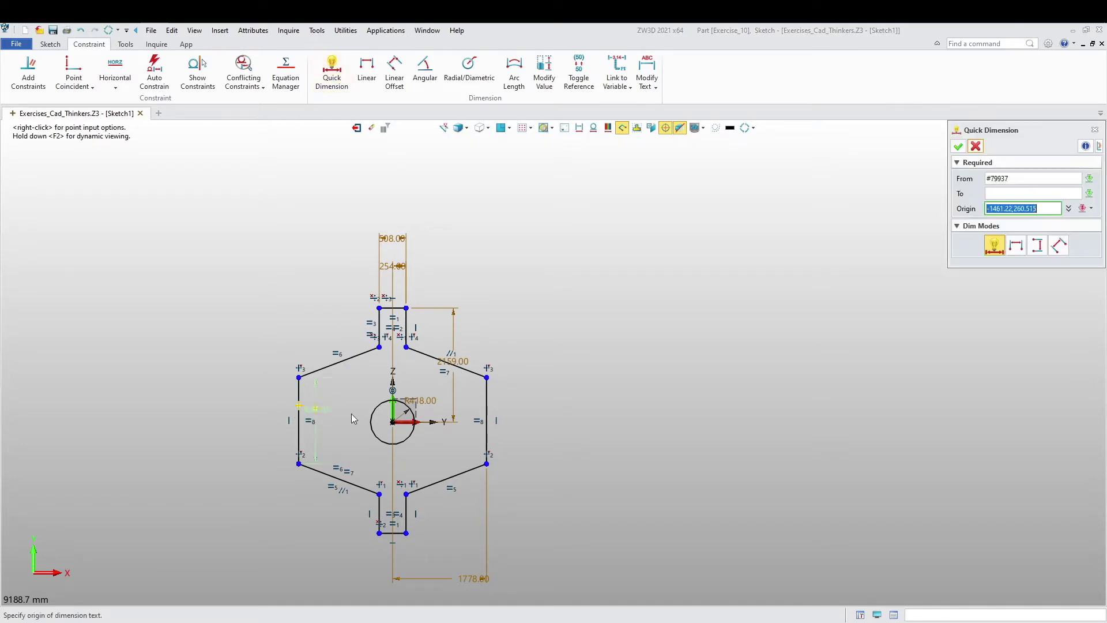
pyautogui.click(488, 402)
pyautogui.click(398, 207)
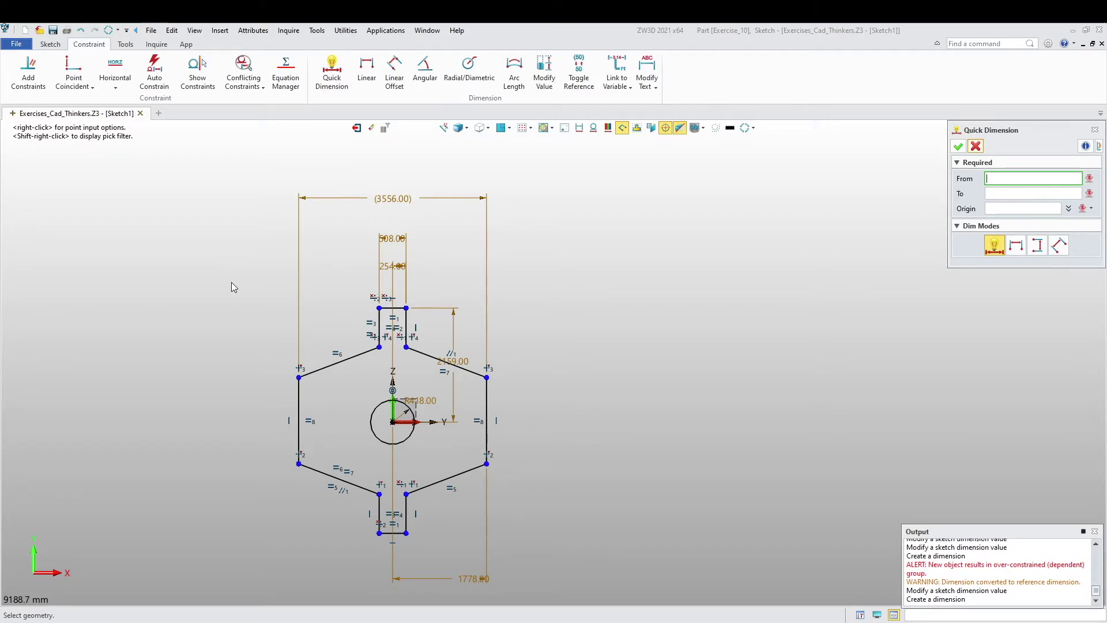
pyautogui.press('Escape')
pyautogui.scroll(-2, 216, 318)
pyautogui.moveTo(215, 322); pyautogui.dragTo(298, 286, button='middle')
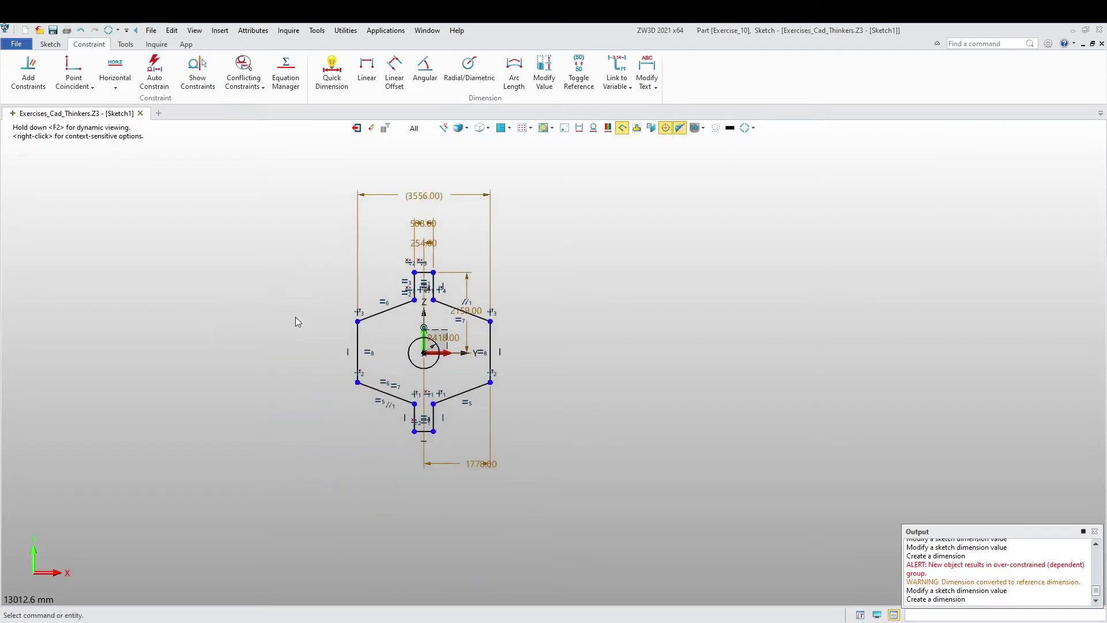
pyautogui.scroll(2, 353, 291)
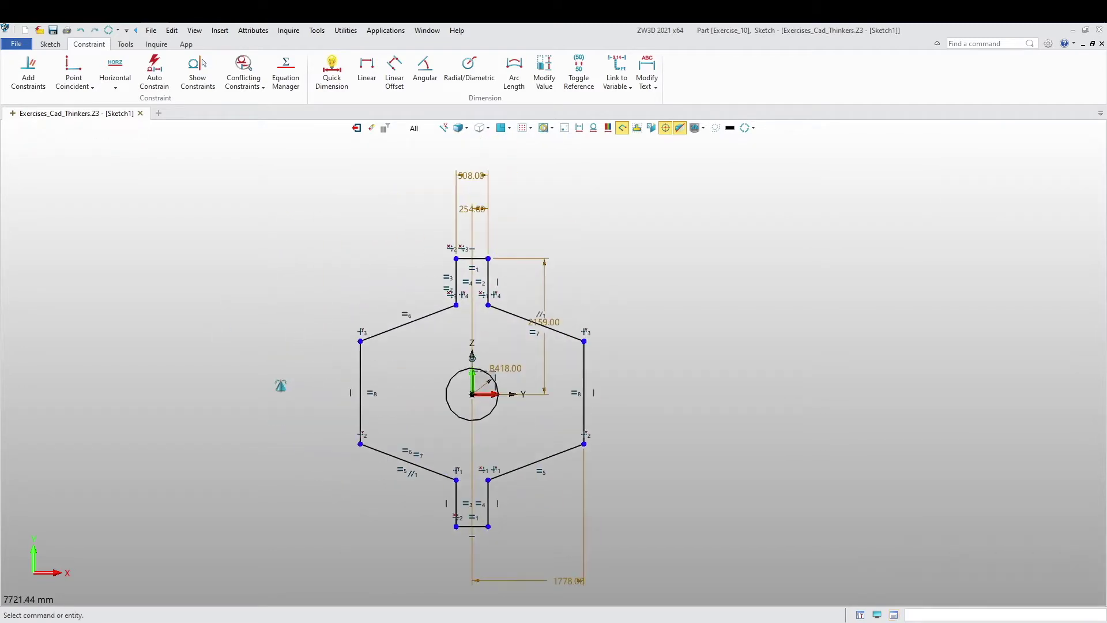
# Step: Dimension the overall height between the outline's top and bottom edges, accepting the drawn value, and undo that dimension
pyautogui.click(334, 70)
pyautogui.click(470, 261)
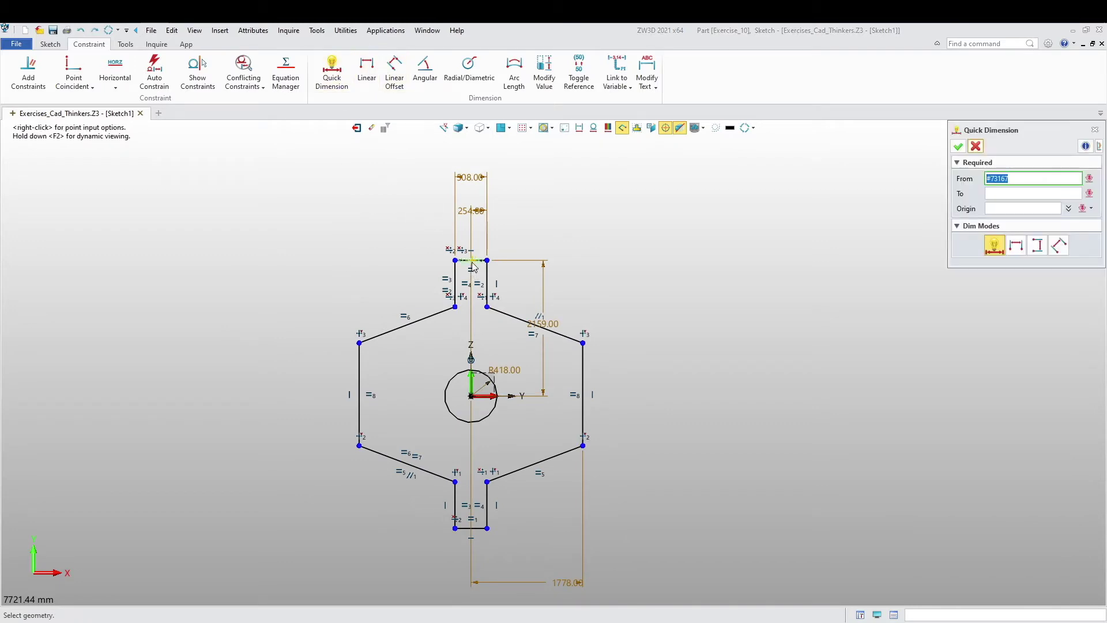
pyautogui.click(473, 527)
pyautogui.click(716, 383)
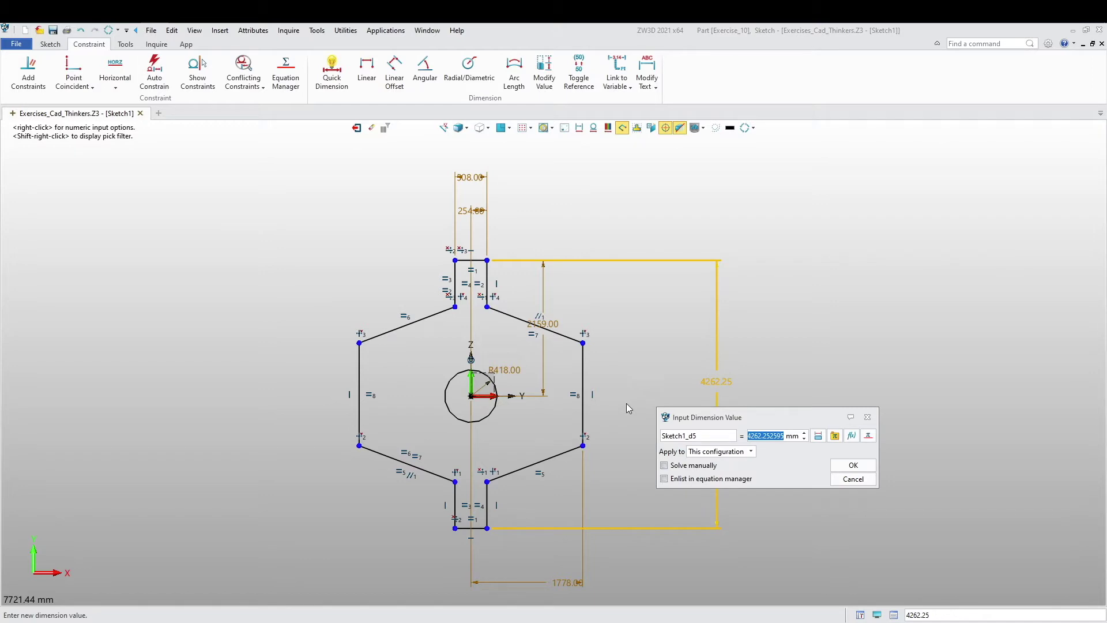
pyautogui.press('Return')
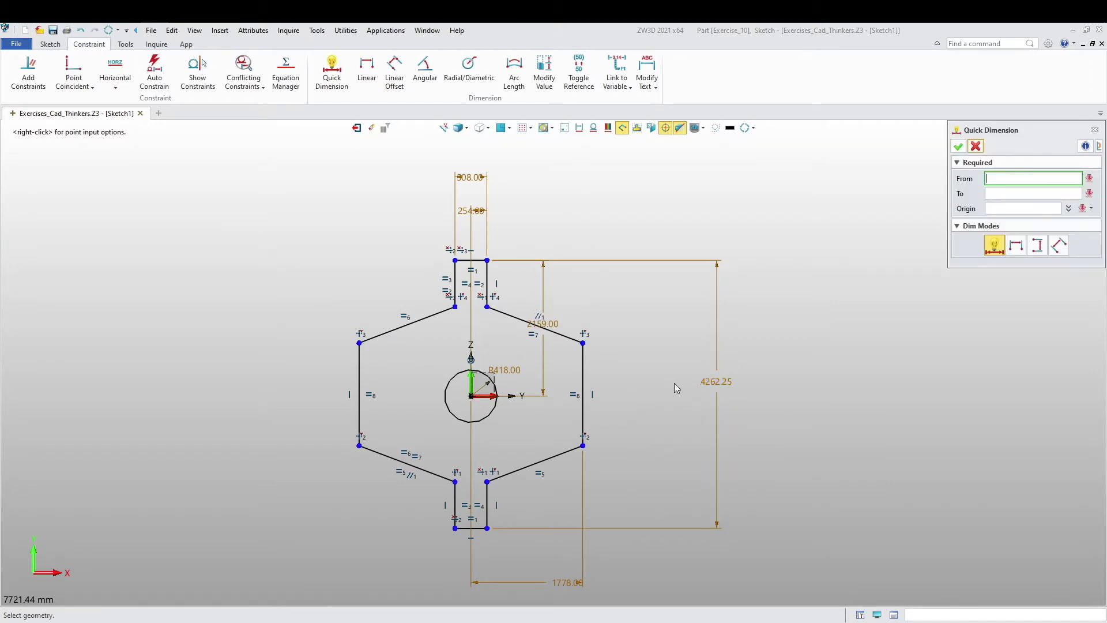
pyautogui.press('Escape')
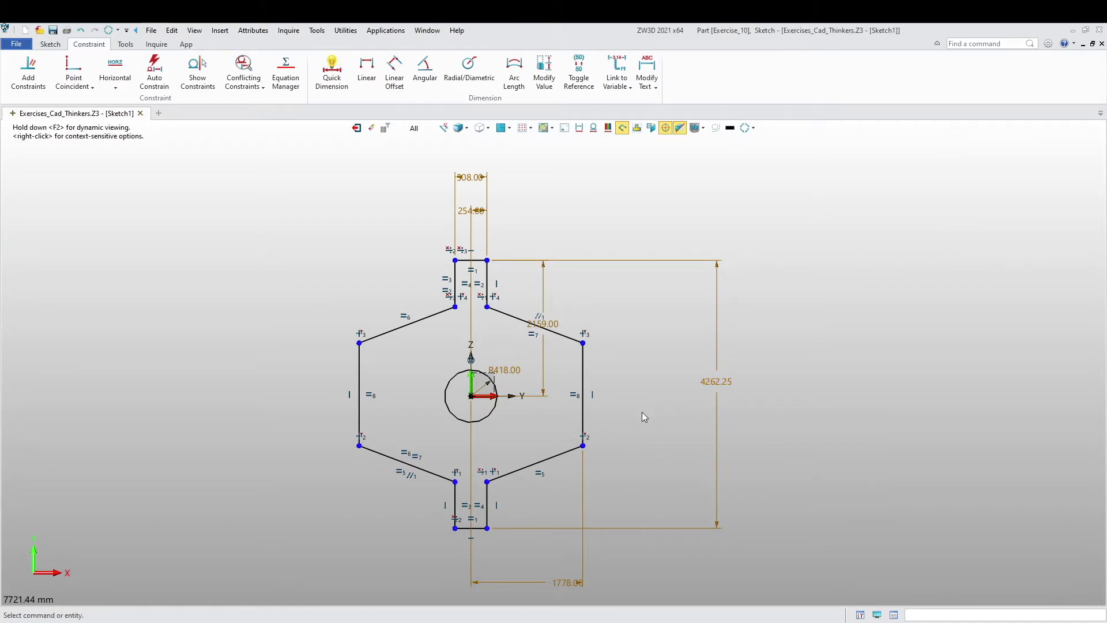
pyautogui.hotkey('ctrl', 'z')
# Step: Dimension the upper tab's right vertical edge with a length of 762 mm
pyautogui.click(331, 72)
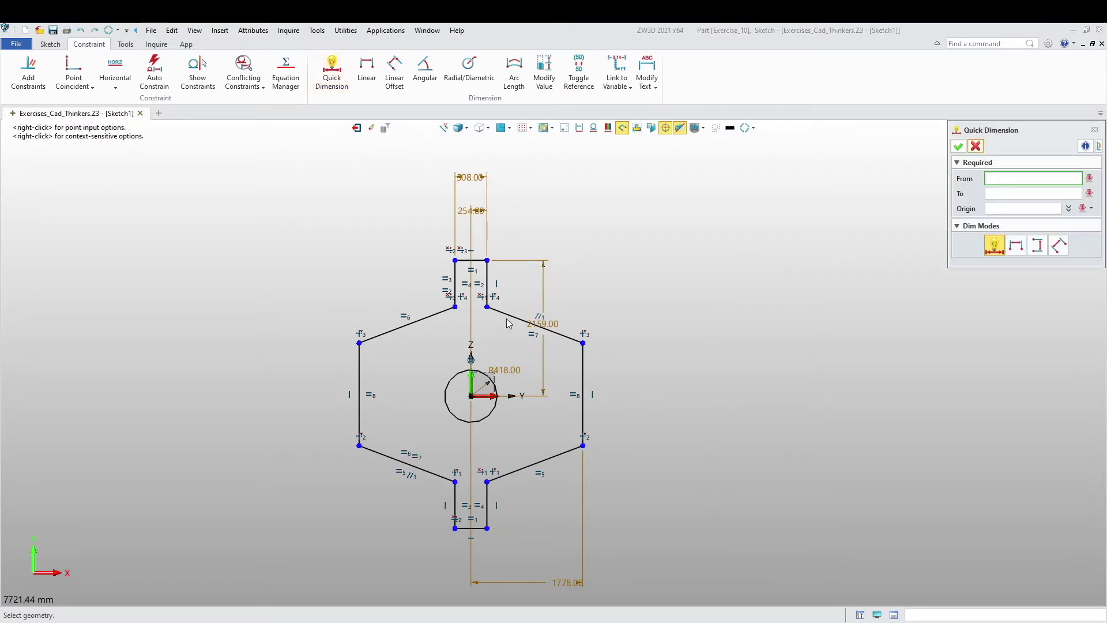
pyautogui.click(500, 288)
pyautogui.scroll(3, 500, 288)
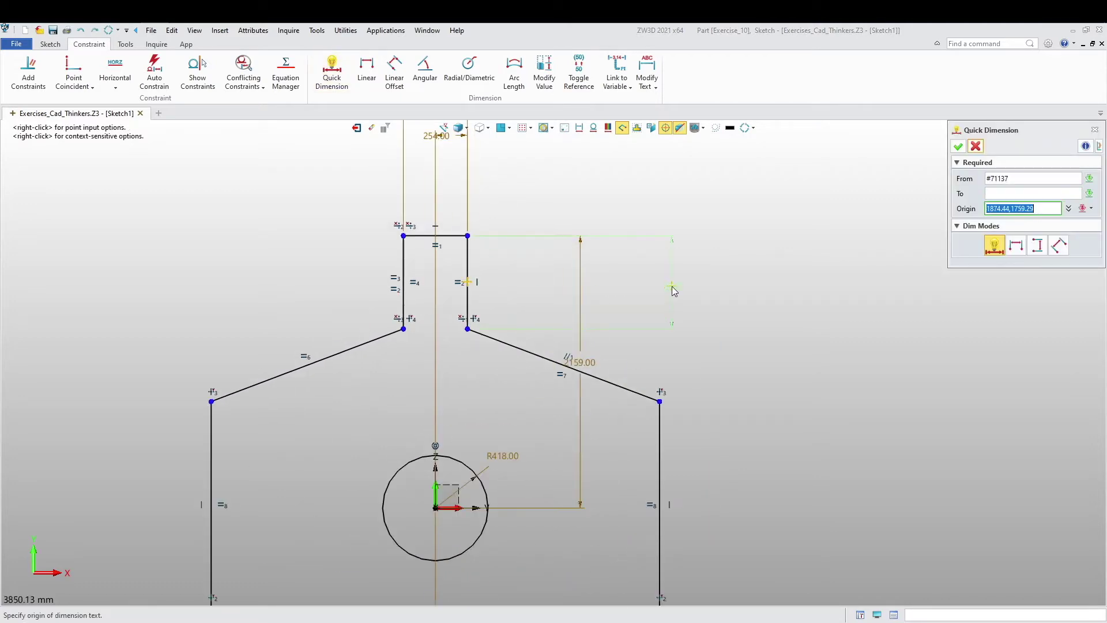
pyautogui.click(673, 286)
pyautogui.write('762')
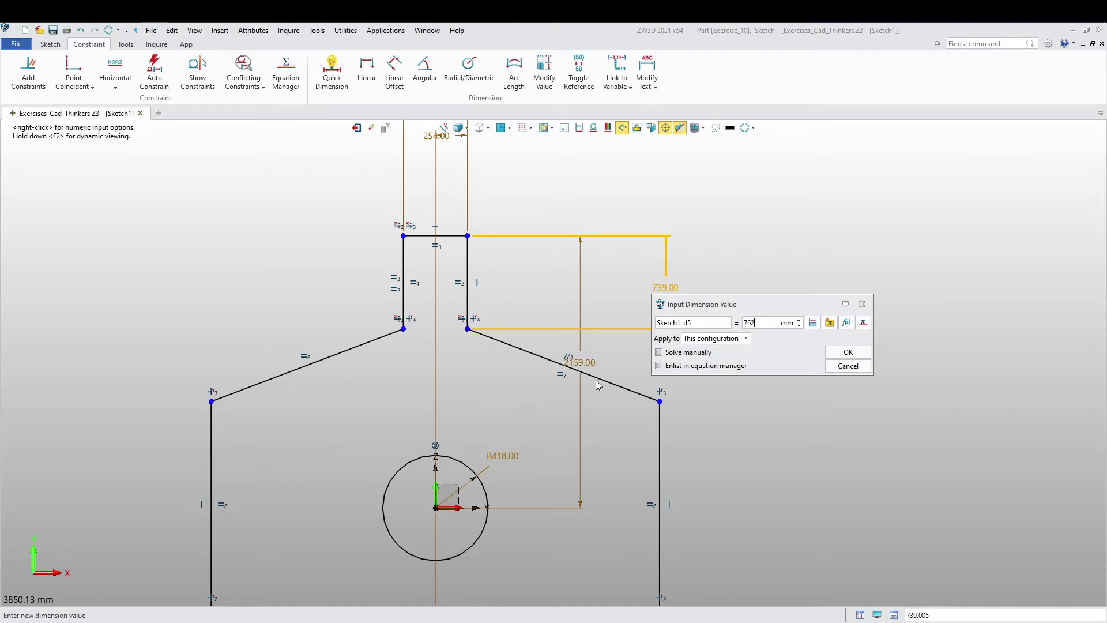
pyautogui.press('Return')
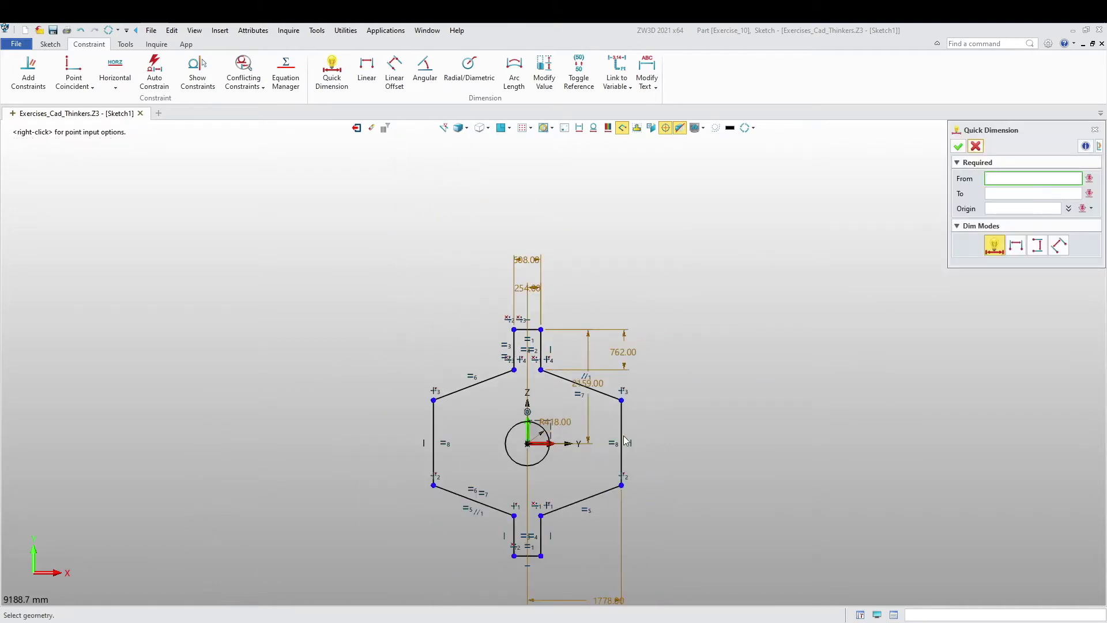
# Step: Dimension the outline's right vertical side with a length of 1269 mm
pyautogui.click(627, 441)
pyautogui.click(674, 439)
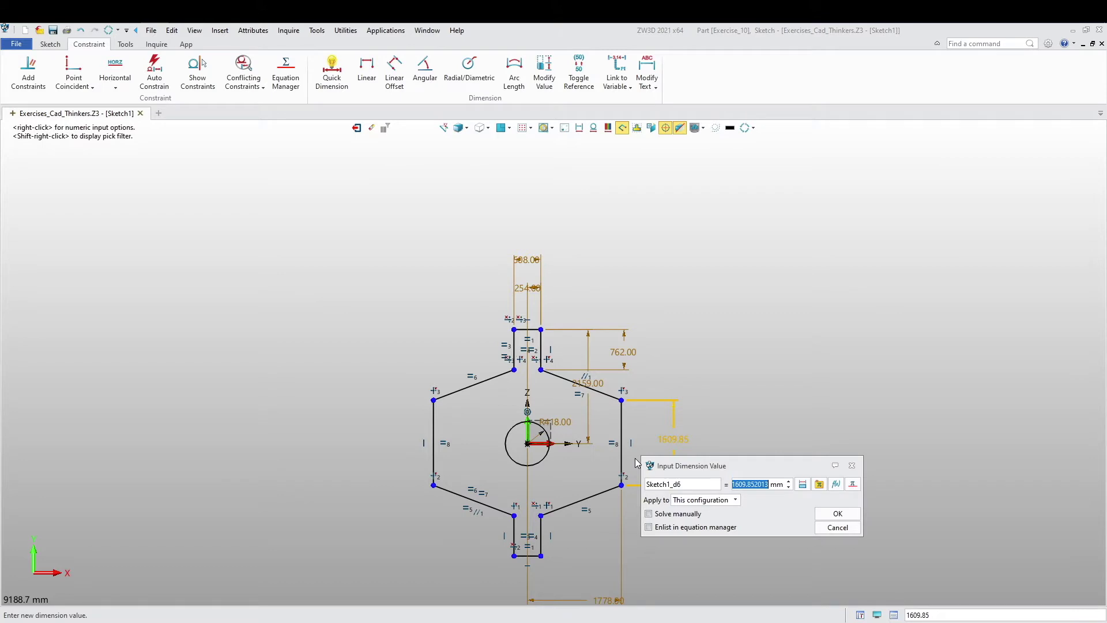
pyautogui.write('1269')
pyautogui.press('Return')
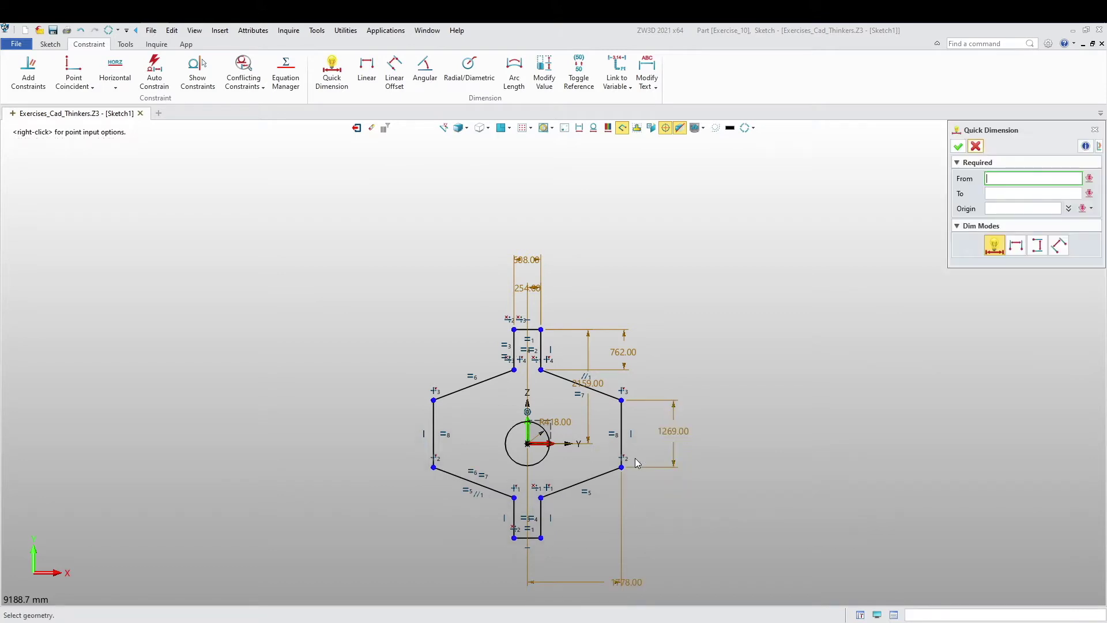
# Step: Dimension the vertical height of the outline's upper-right sloped edge as 762 mm
pyautogui.scroll(3, 661, 398)
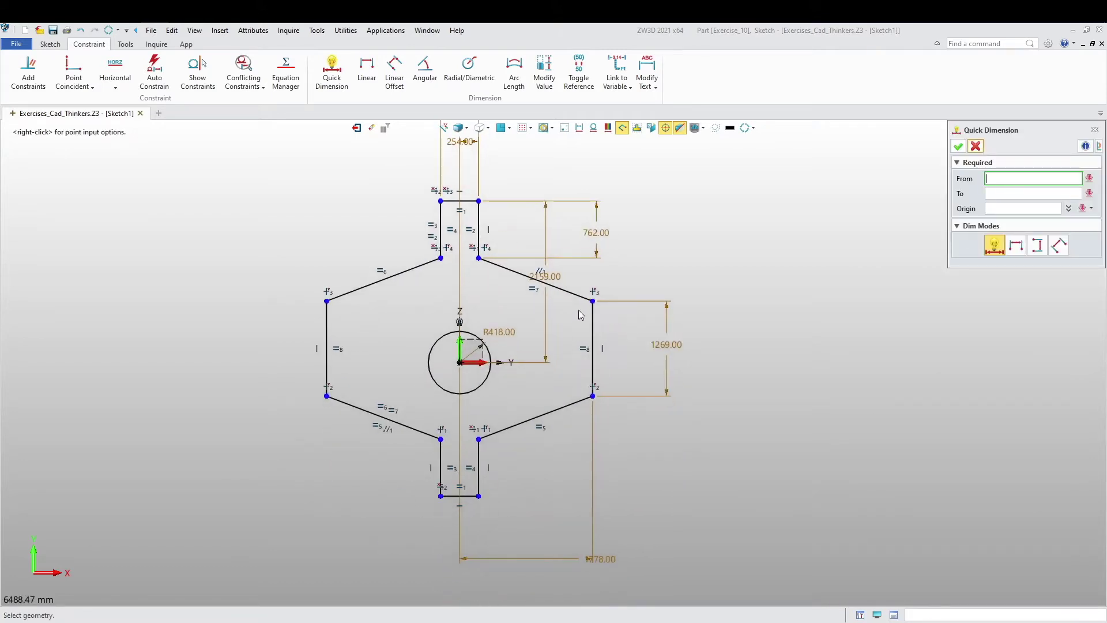
pyautogui.click(544, 282)
pyautogui.click(611, 273)
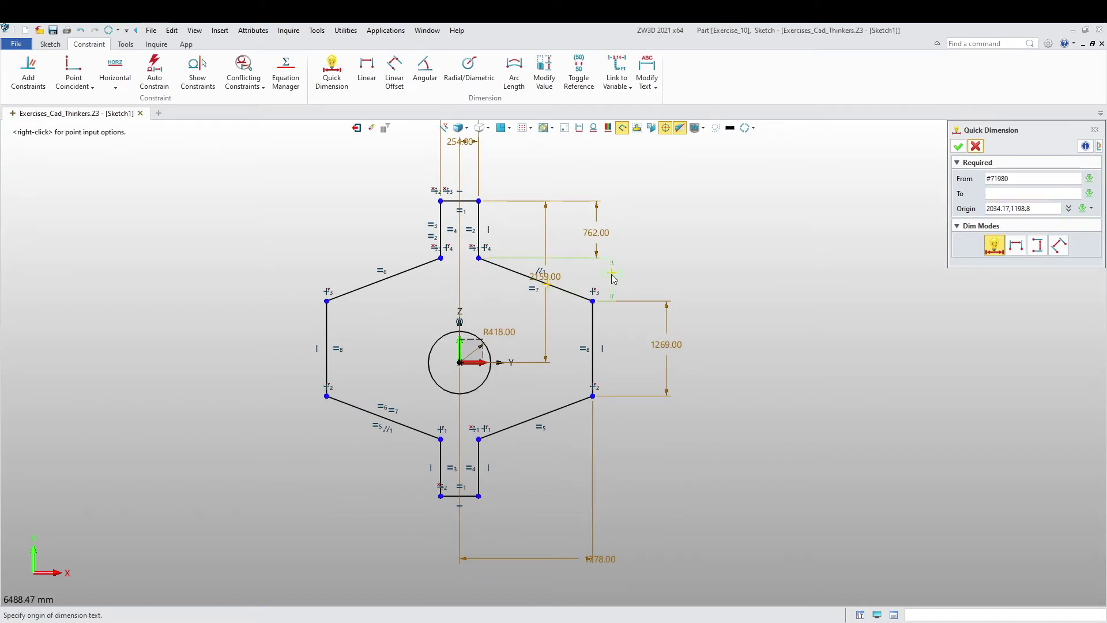
pyautogui.write('76')
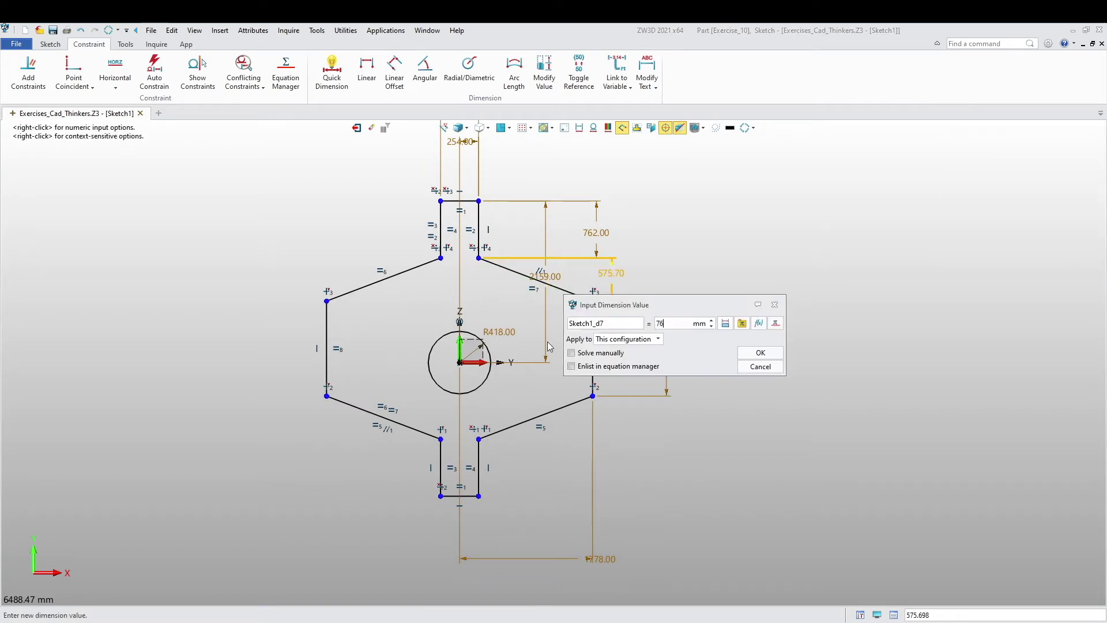
pyautogui.write('2')
pyautogui.press('Return')
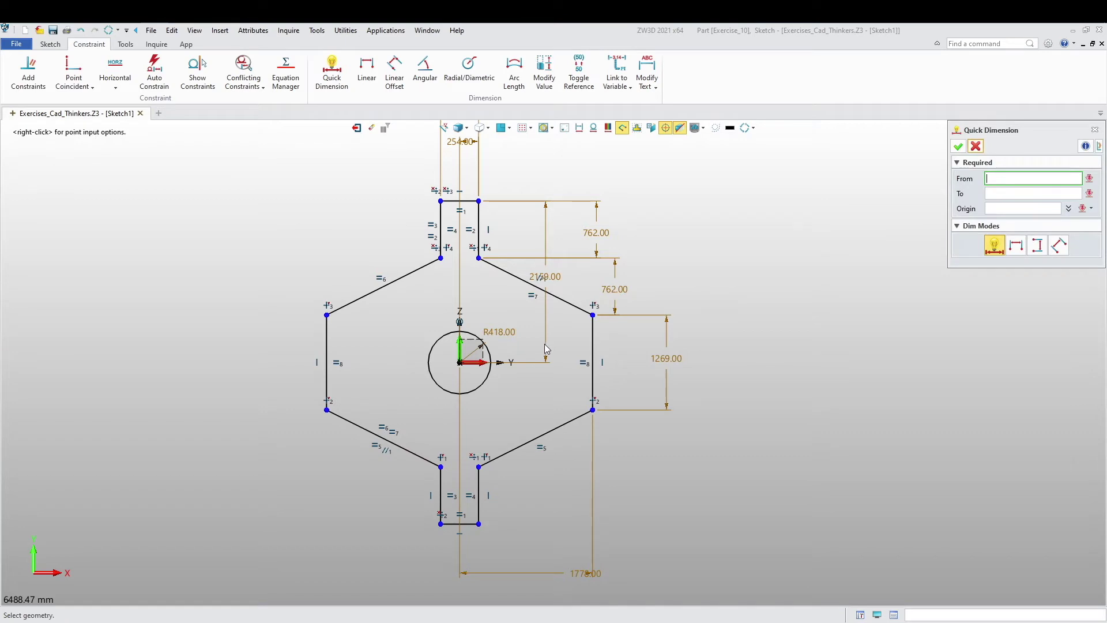
# Step: Try to dimension the distance between the outline's long left and right vertical sides
pyautogui.scroll(-2, 545, 346)
pyautogui.moveTo(478, 339); pyautogui.dragTo(429, 367, button='middle')
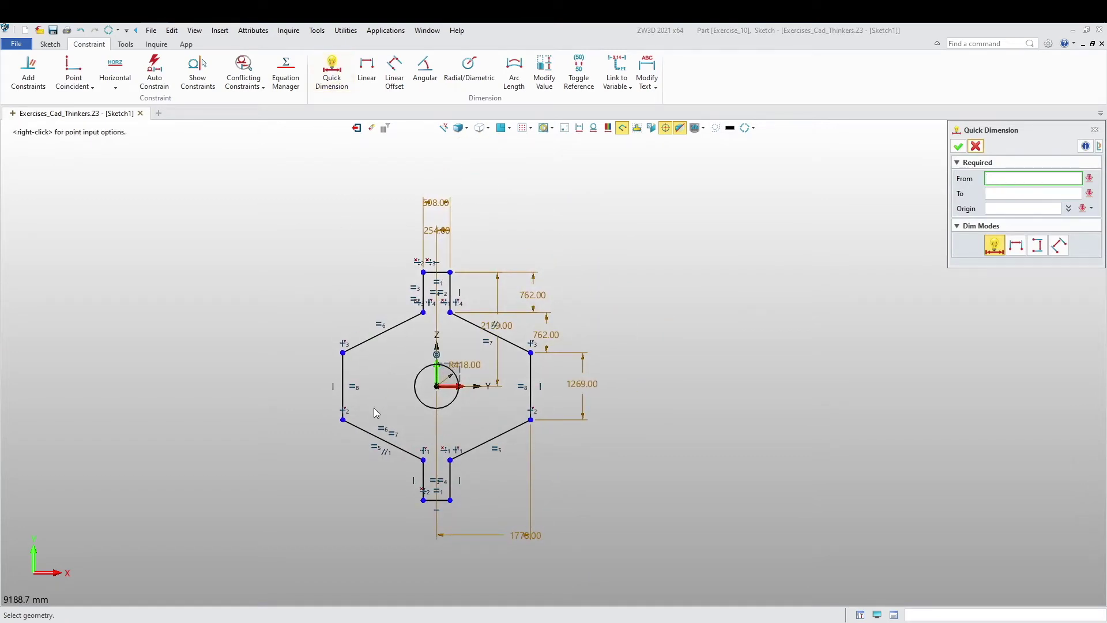
pyautogui.click(343, 383)
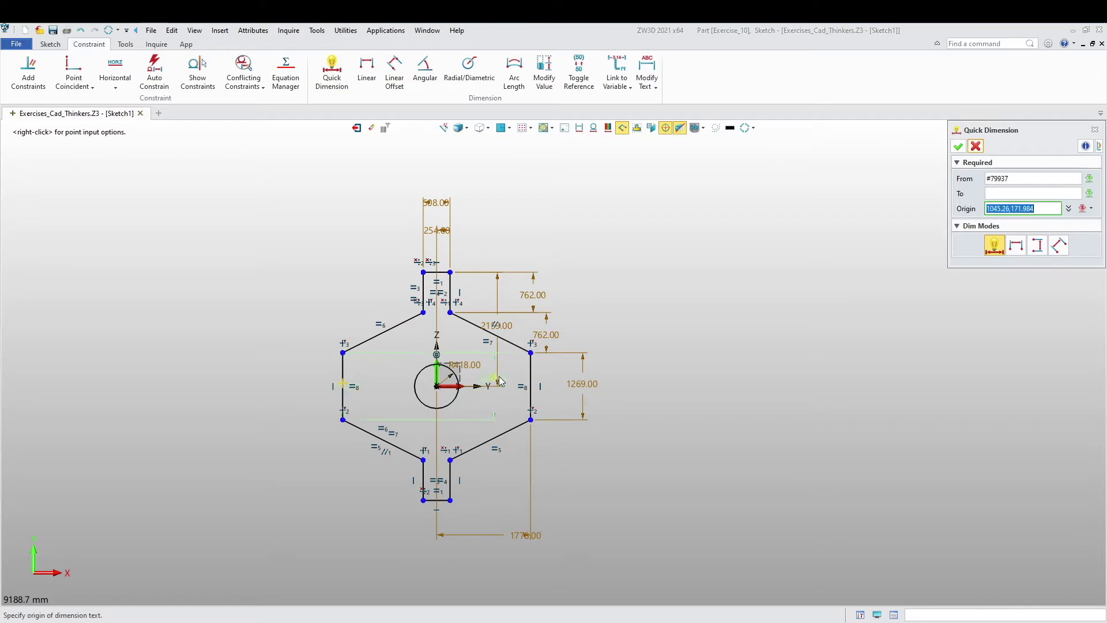
pyautogui.click(531, 375)
pyautogui.click(532, 378)
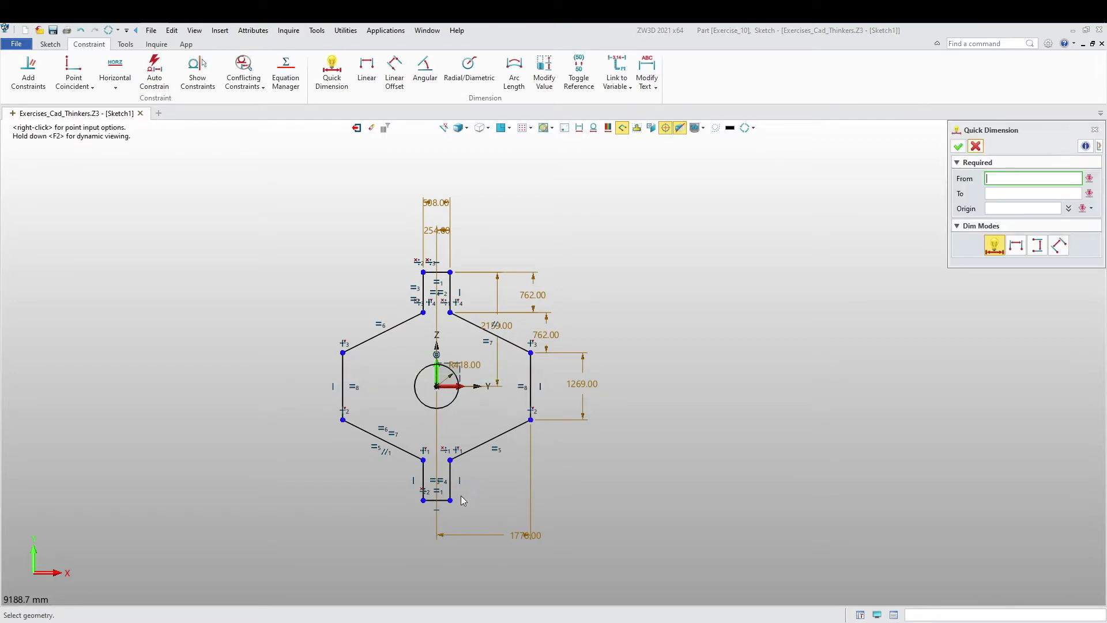
# Step: Dimension the overall height between the right corners of the lower and upper tabs
pyautogui.click(444, 501)
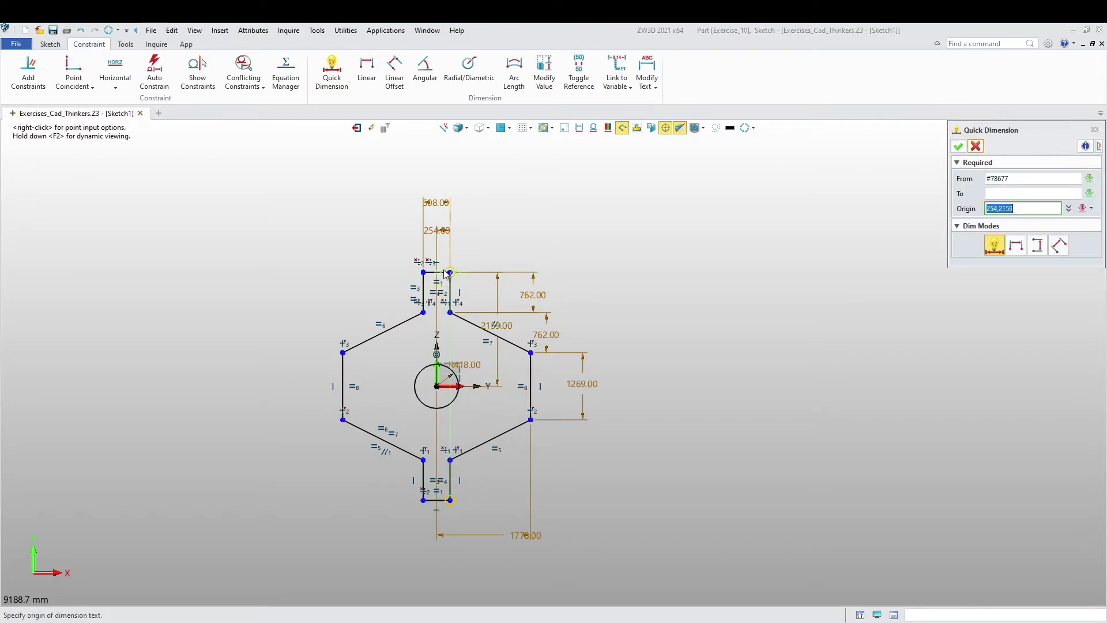
pyautogui.click(449, 273)
pyautogui.click(628, 376)
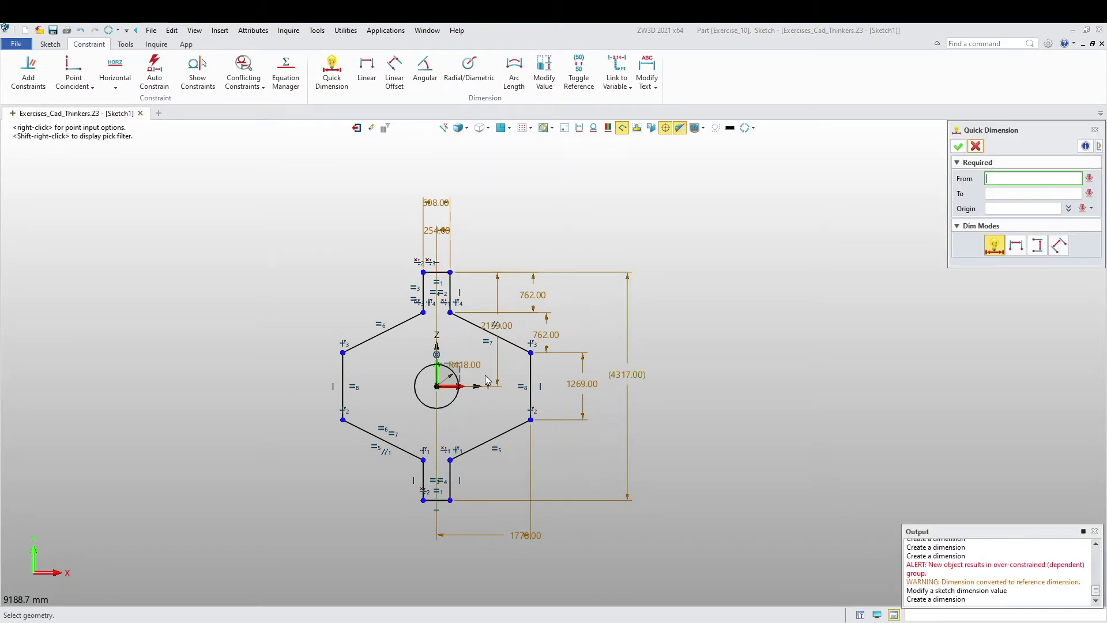
pyautogui.press('Escape')
pyautogui.scroll(3, 545, 432)
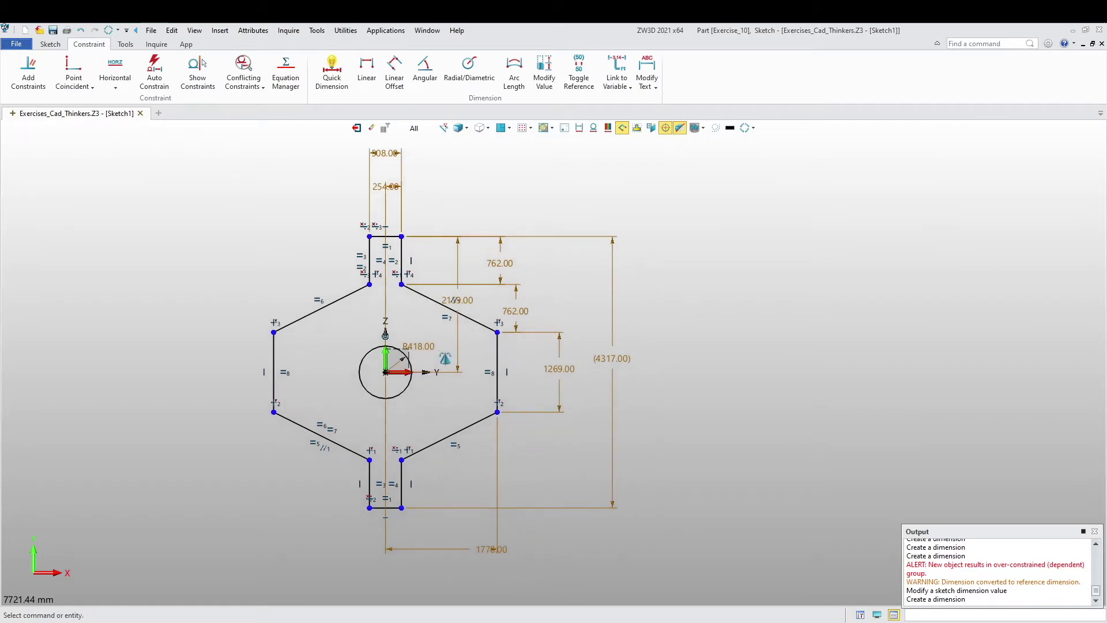
pyautogui.moveTo(544, 441)
pyautogui.mouseDown(button='middle')
pyautogui.moveTo(507, 432)
pyautogui.moveTo(487, 474)
pyautogui.moveTo(487, 443)
pyautogui.mouseUp(button='middle')
pyautogui.scroll(-1, 487, 474)
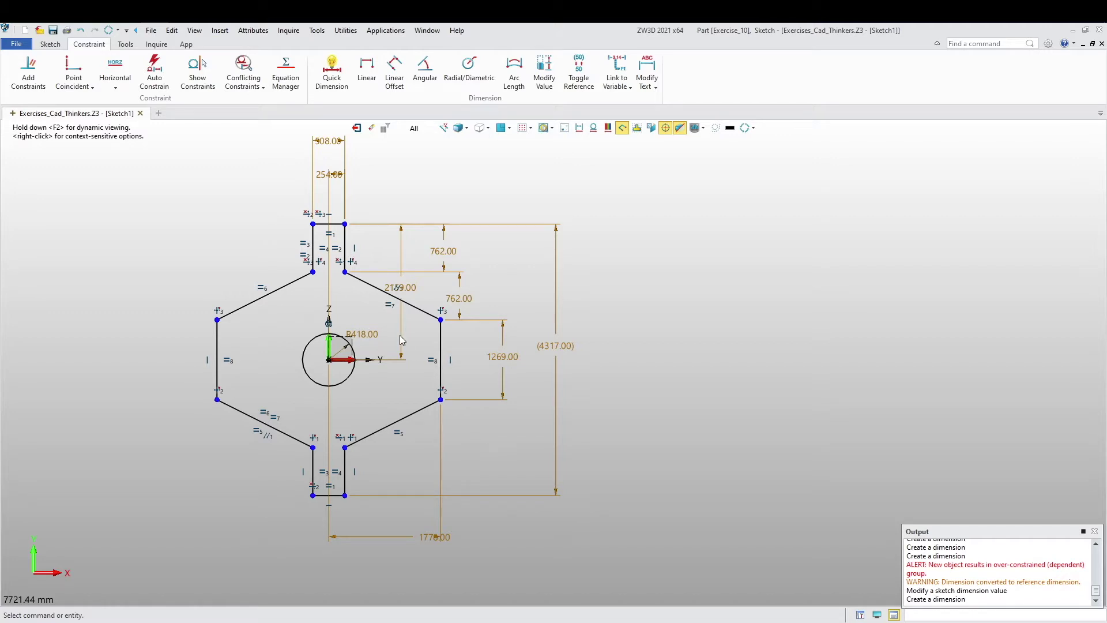
pyautogui.scroll(1, 402, 339)
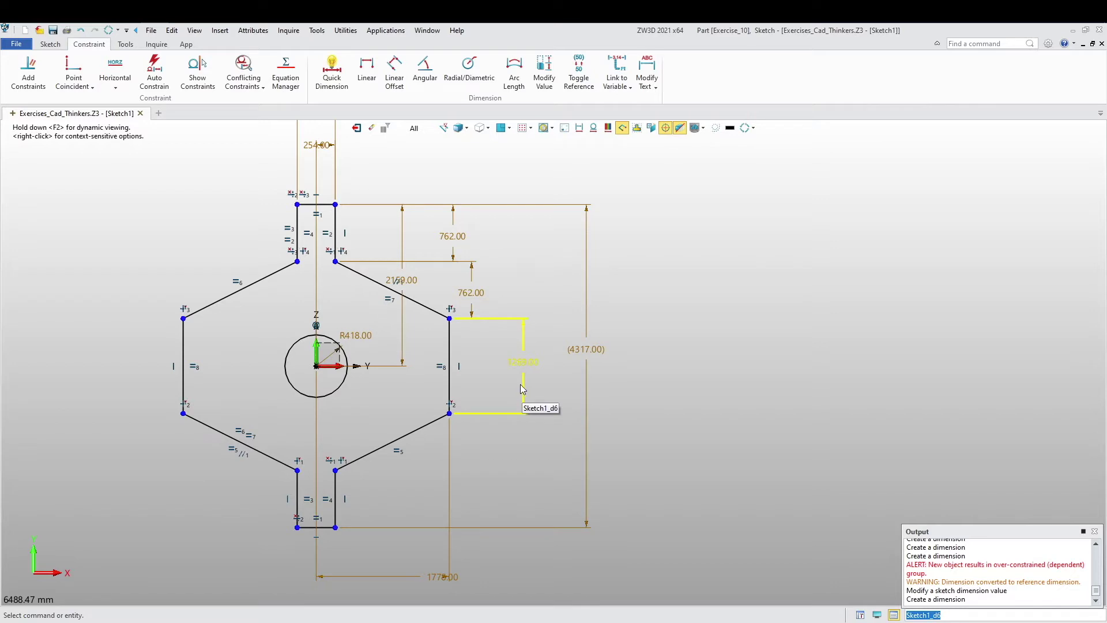
pyautogui.scroll(-1, 457, 489)
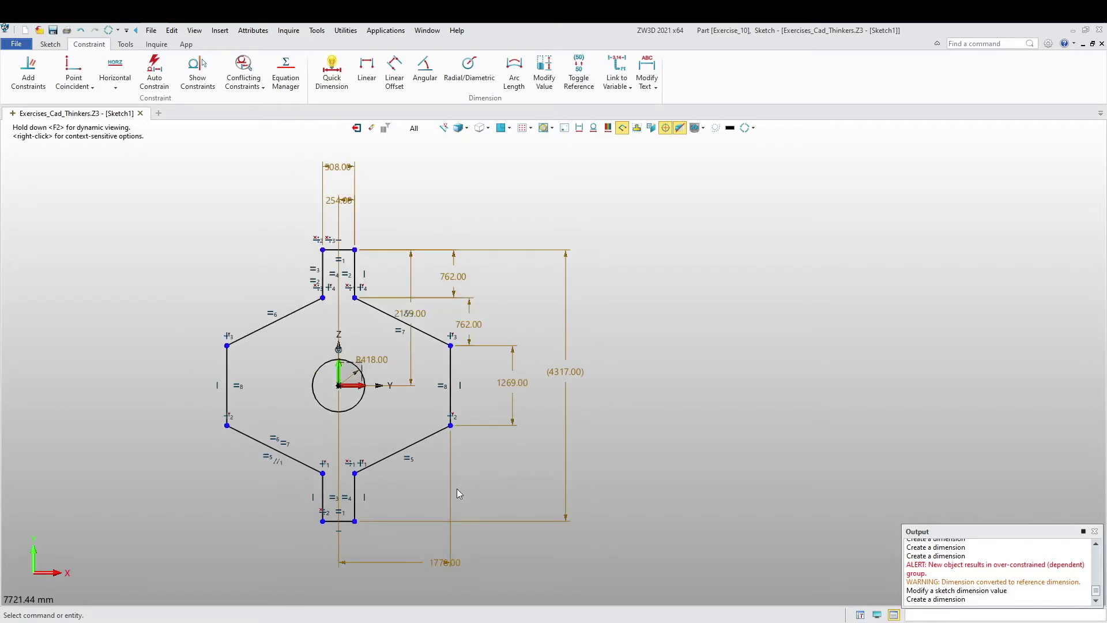
pyautogui.click(344, 70)
pyautogui.click(356, 498)
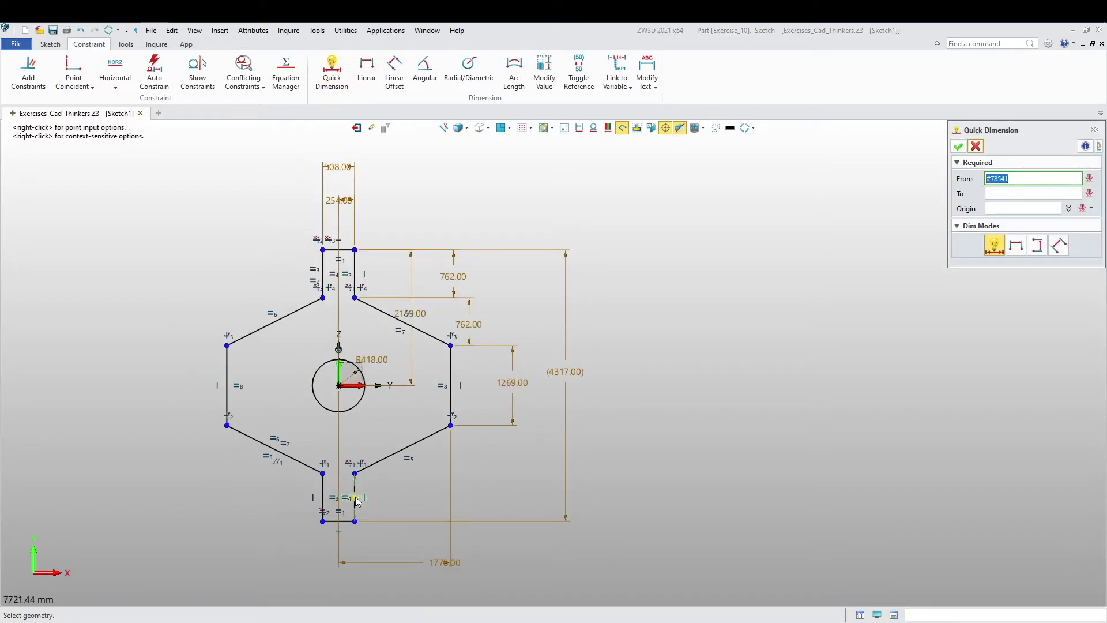
pyautogui.click(355, 498)
pyautogui.scroll(1, 381, 496)
pyautogui.press('Escape')
pyautogui.middleClick(396, 443)
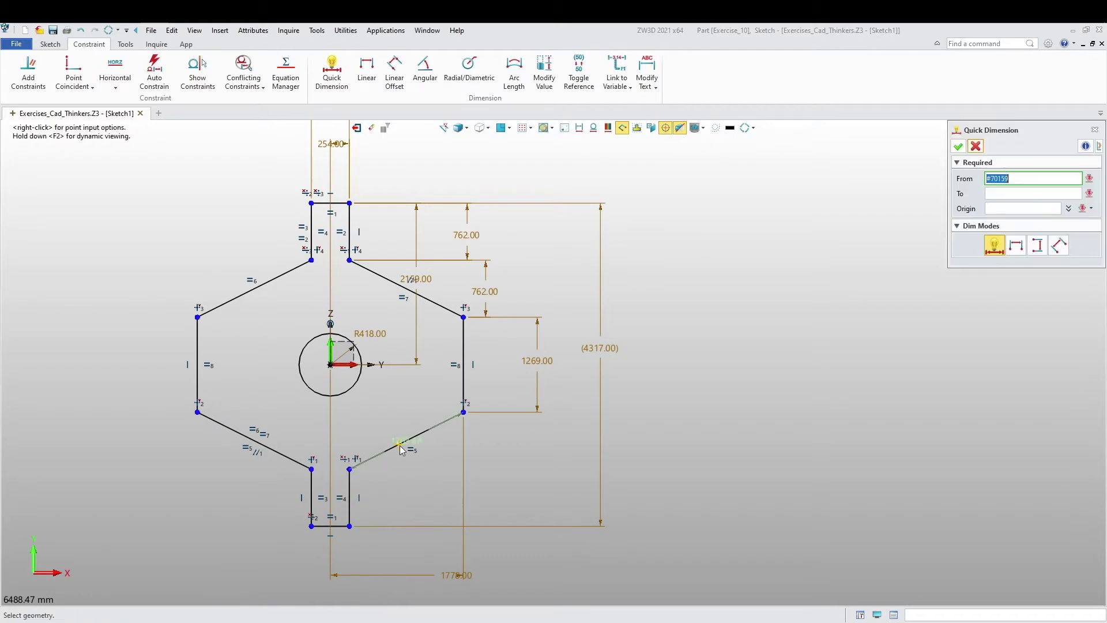
pyautogui.press('Escape')
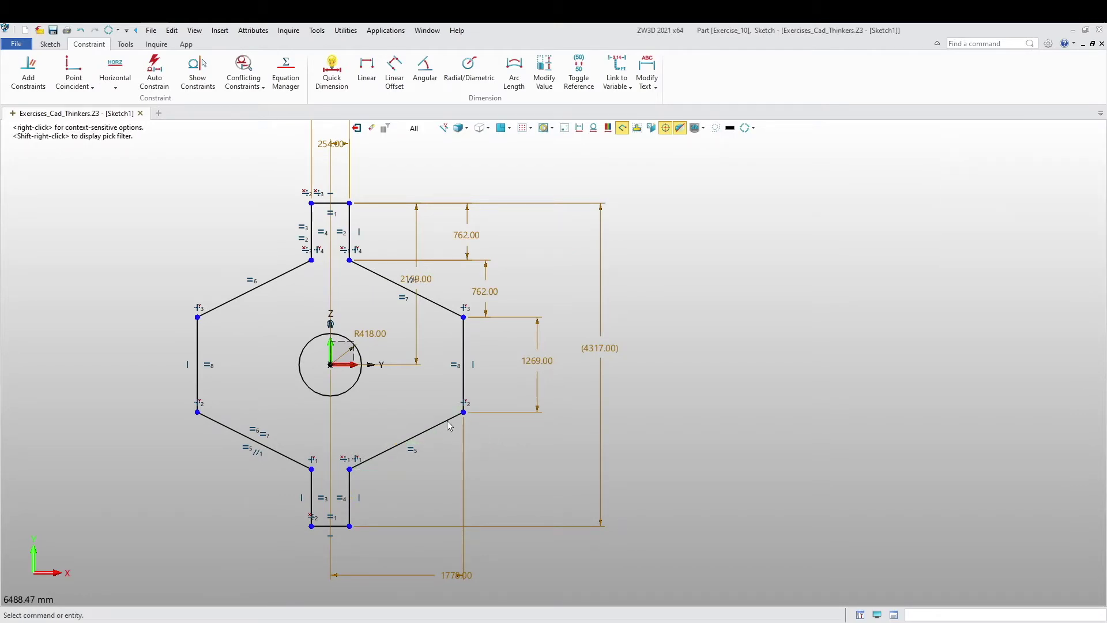
pyautogui.middleClick(259, 342)
pyautogui.click(236, 298)
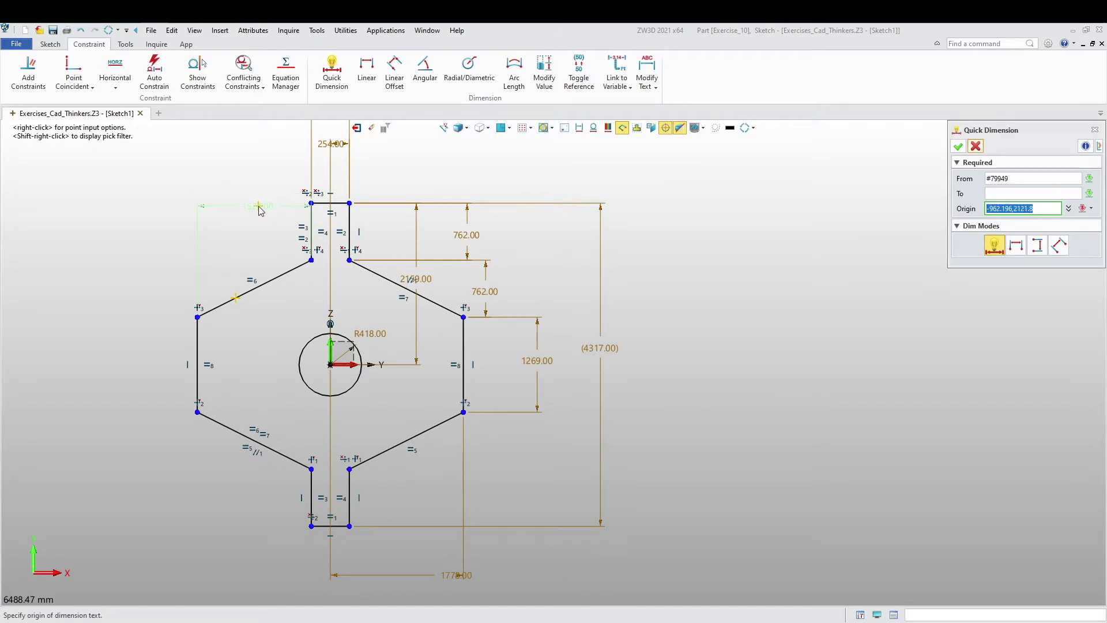
pyautogui.press('Escape')
# Step: Offset the outline's left vertical side and lower-left sloped edge inward by 254 mm
pyautogui.scroll(-4, 259, 206)
pyautogui.scroll(2, 258, 220)
pyautogui.moveTo(238, 230); pyautogui.dragTo(307, 266, button='middle')
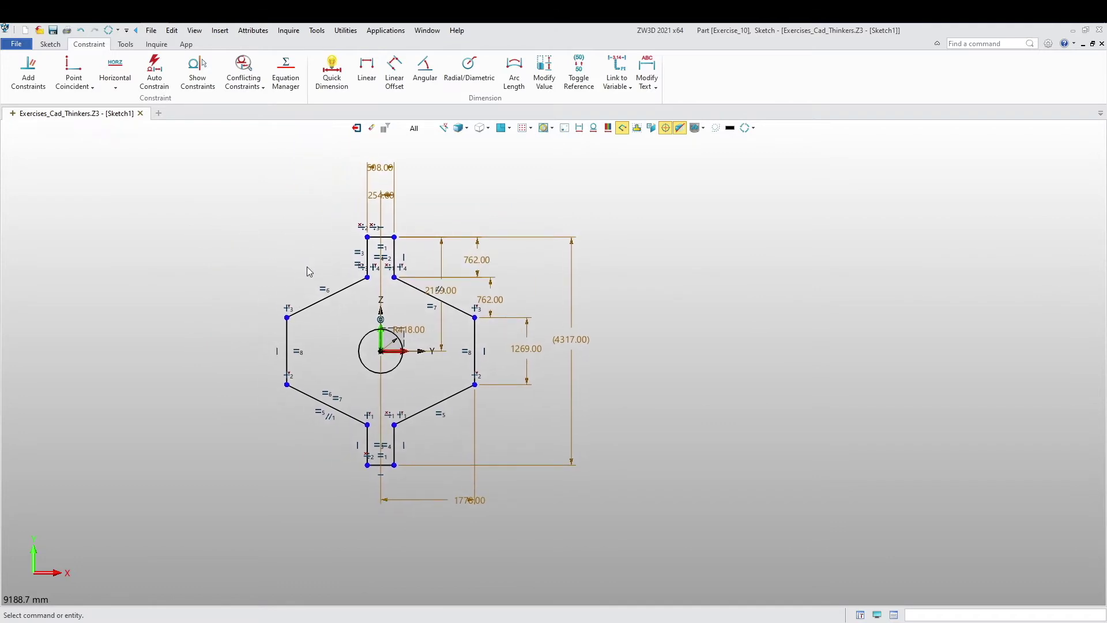
pyautogui.scroll(3, 296, 289)
pyautogui.moveTo(230, 310)
pyautogui.mouseDown(button='middle')
pyautogui.moveTo(306, 299)
pyautogui.moveTo(289, 316)
pyautogui.moveTo(235, 257)
pyautogui.moveTo(208, 300)
pyautogui.mouseUp(button='middle')
pyautogui.scroll(-1, 313, 303)
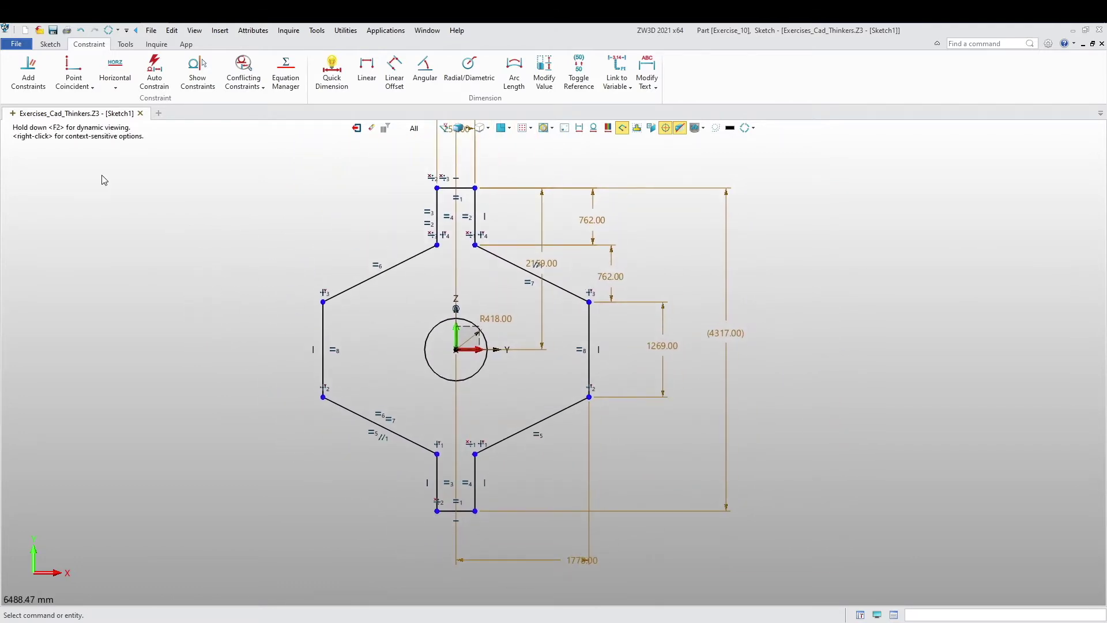
pyautogui.click(46, 45)
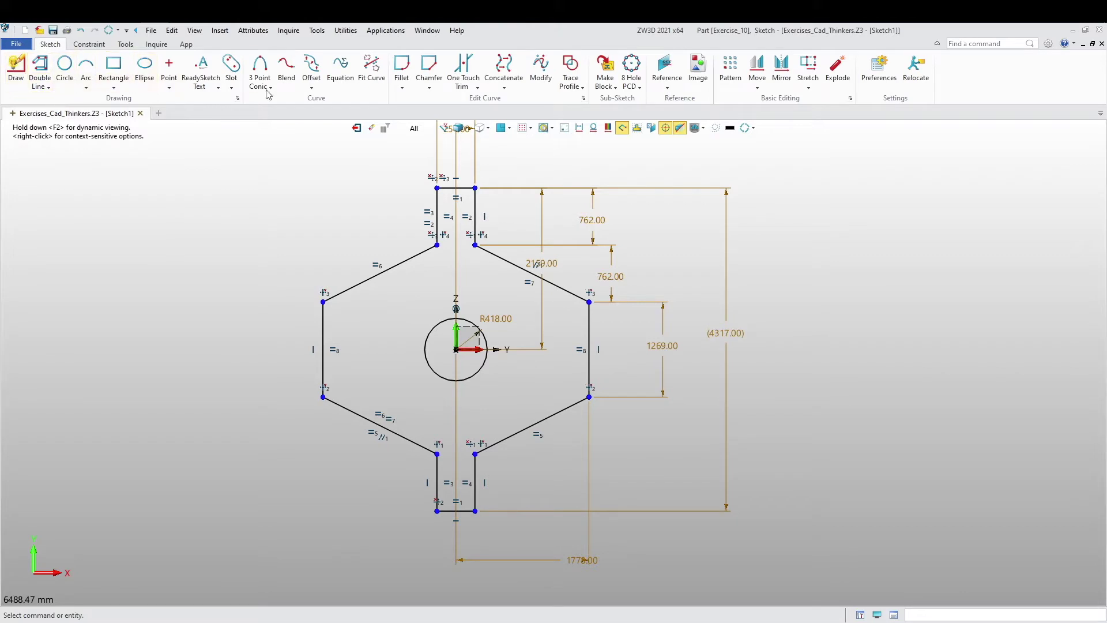
pyautogui.click(311, 67)
pyautogui.click(324, 354)
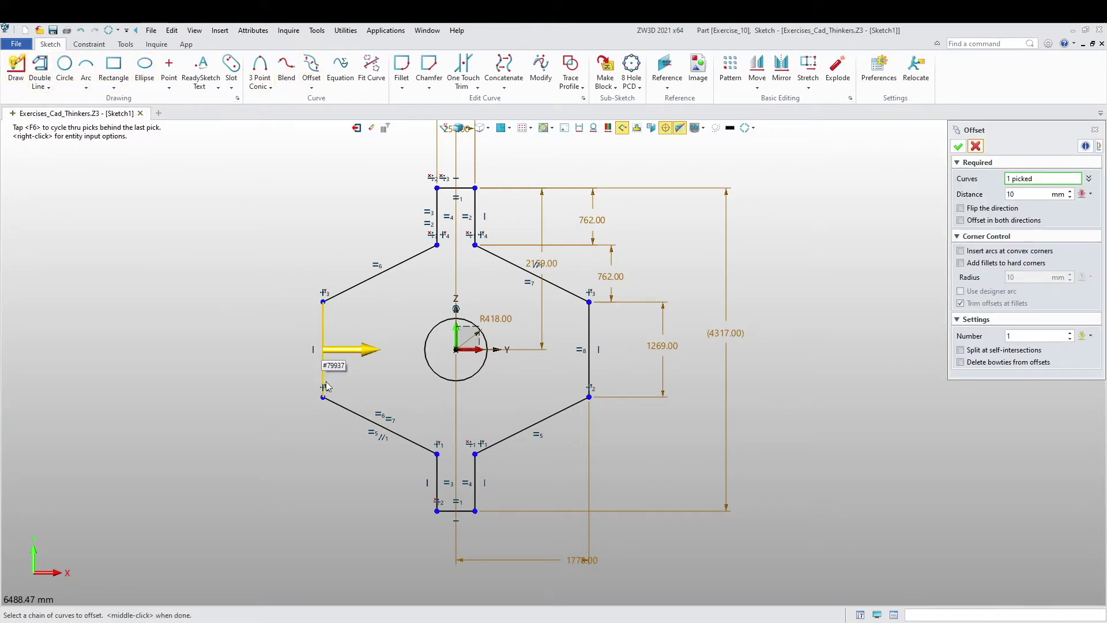
pyautogui.click(364, 417)
pyautogui.middleClick(235, 366)
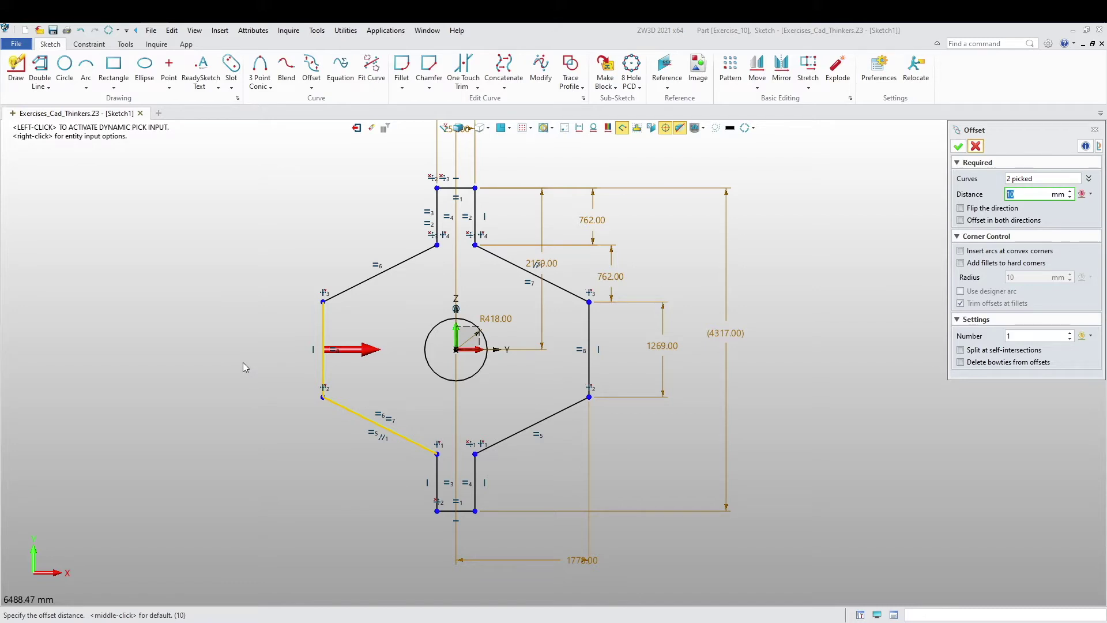
pyautogui.write('254')
pyautogui.press('Return')
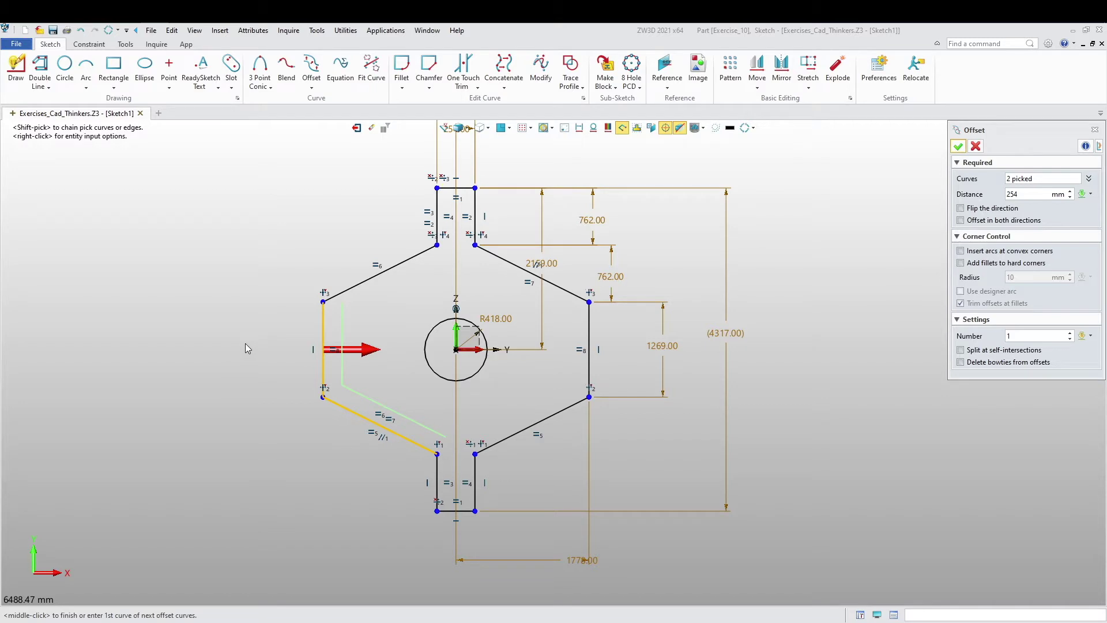
pyautogui.middleClick(245, 344)
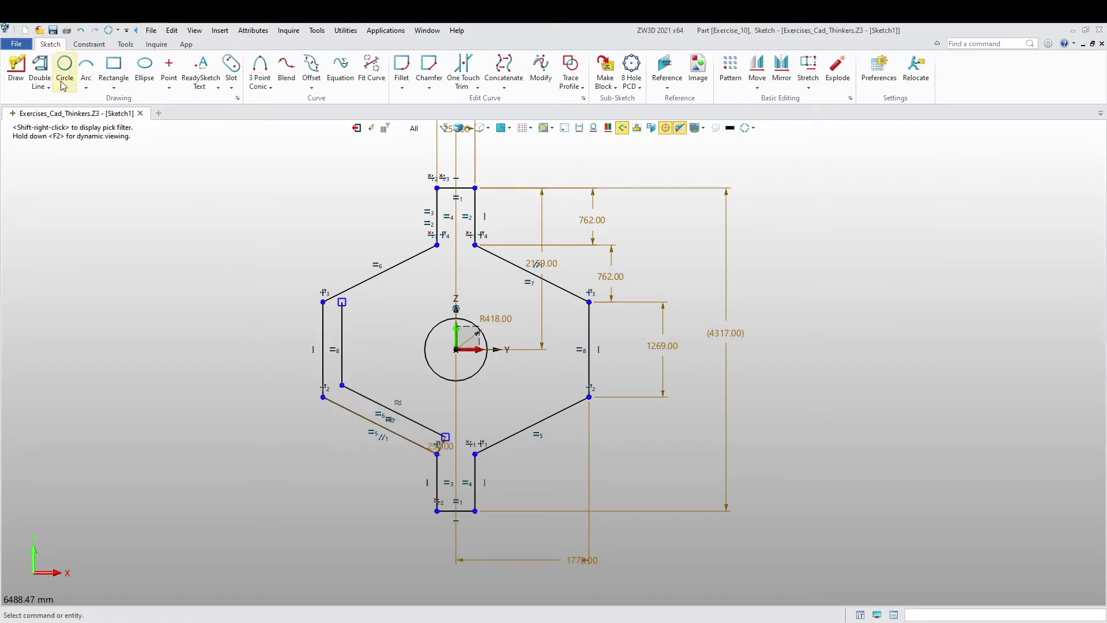
# Step: Dimension the inner vertical offset line with a length of 955 mm
pyautogui.click(89, 43)
pyautogui.click(331, 72)
pyautogui.click(343, 339)
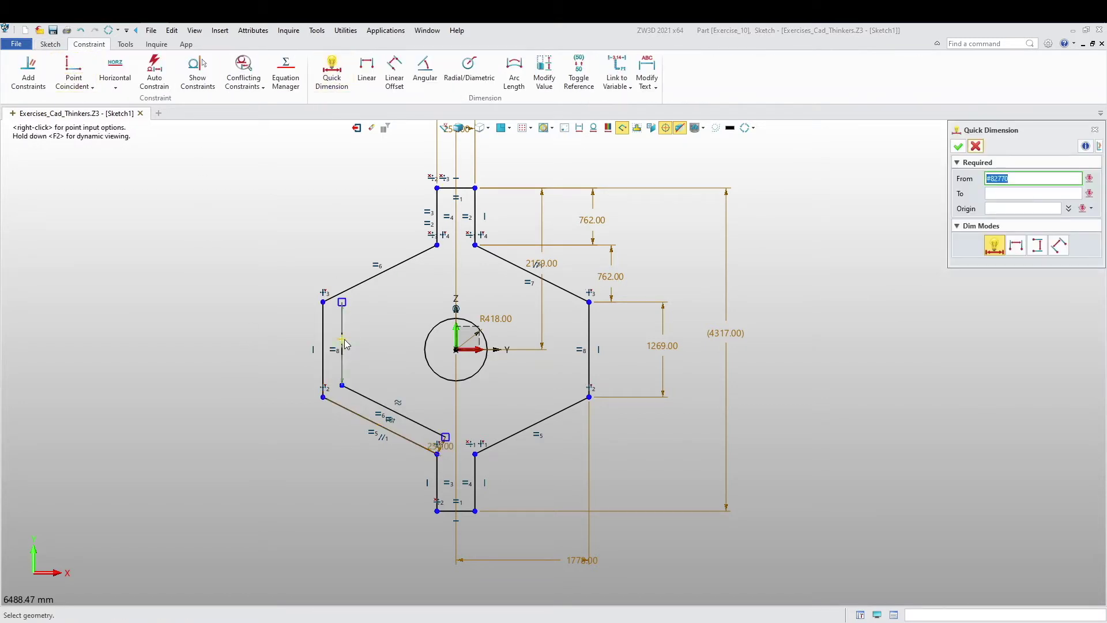
pyautogui.click(275, 347)
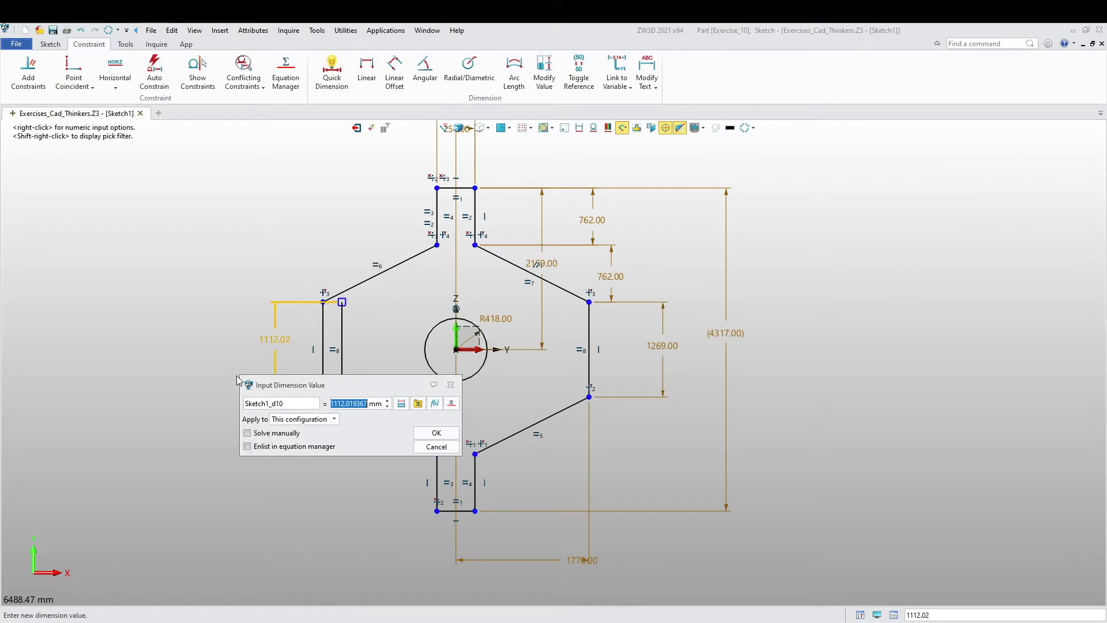
pyautogui.write('955')
pyautogui.press('Return')
# Step: Try to dimension the inner sloped offset line's horizontal extent, accepting the drawn value
pyautogui.click(392, 408)
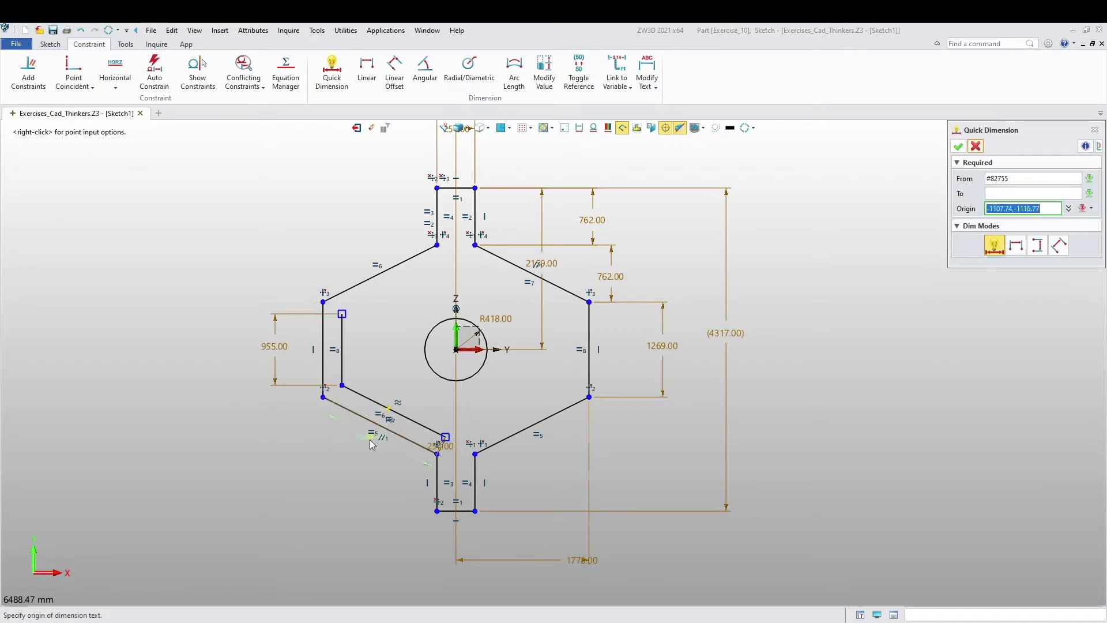
pyautogui.click(355, 453)
pyautogui.press('Return')
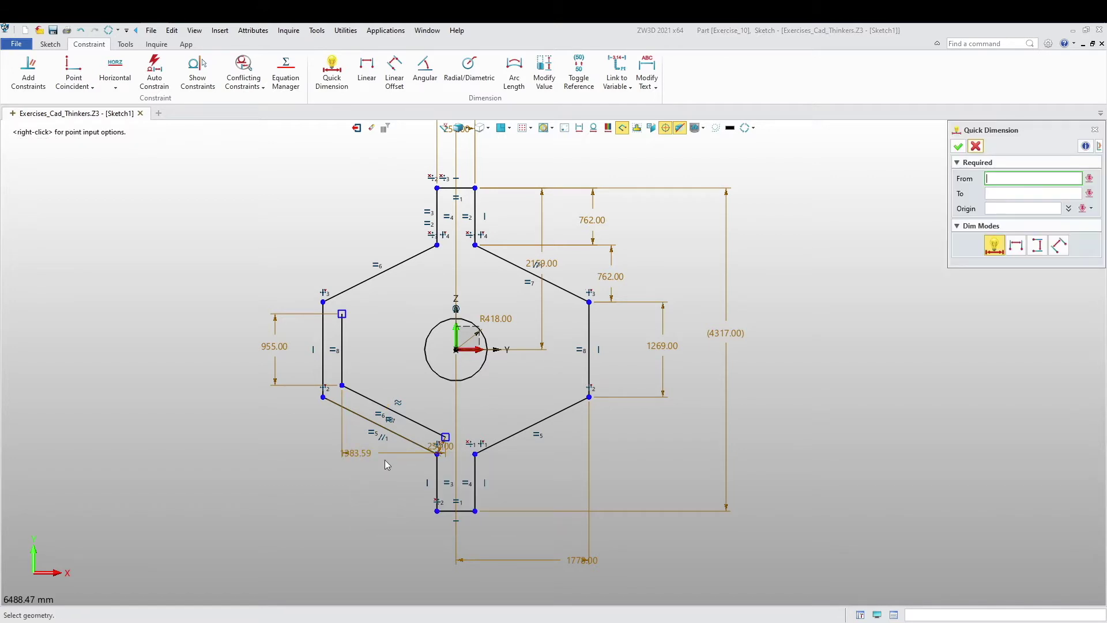
# Step: Dimension the inner sloped offset line along its direction with a length of 1704 mm
pyautogui.click(387, 410)
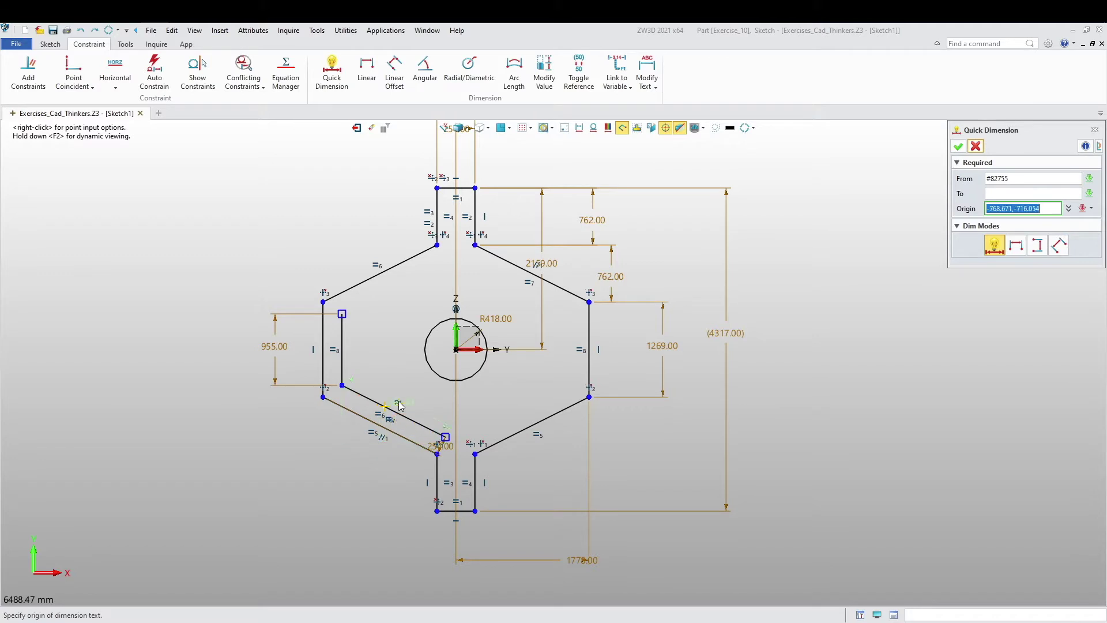
pyautogui.click(404, 399)
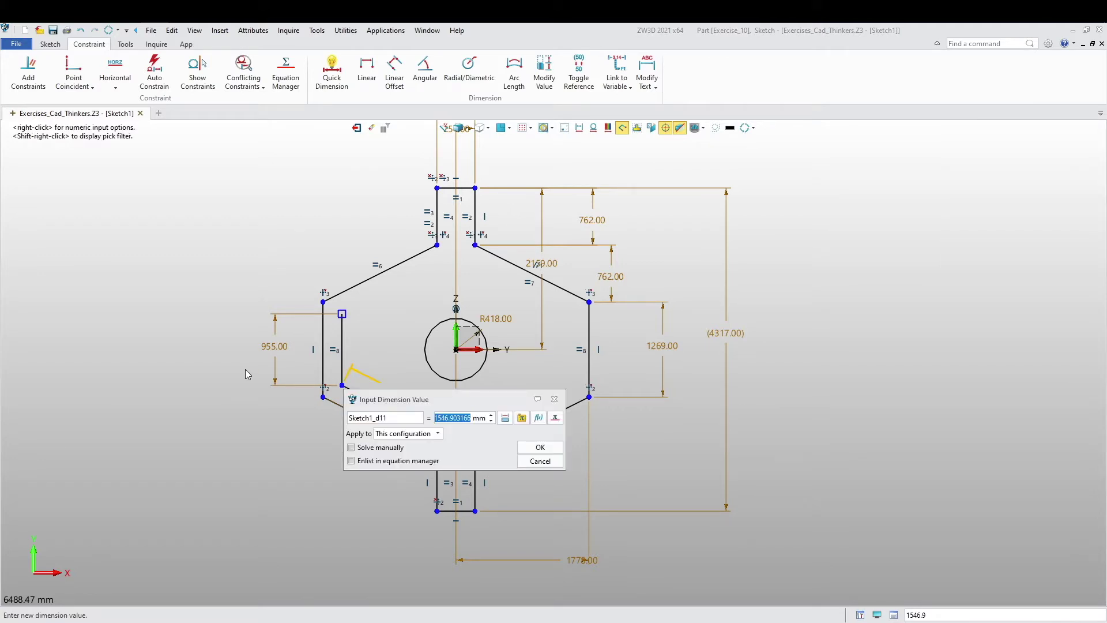
pyautogui.write('1704')
pyautogui.press('Return')
# Step: Draw a line from the inner vertical line's upper endpoint to the inner sloped line's lower endpoint, closing the triangular cutout
pyautogui.scroll(2, 298, 353)
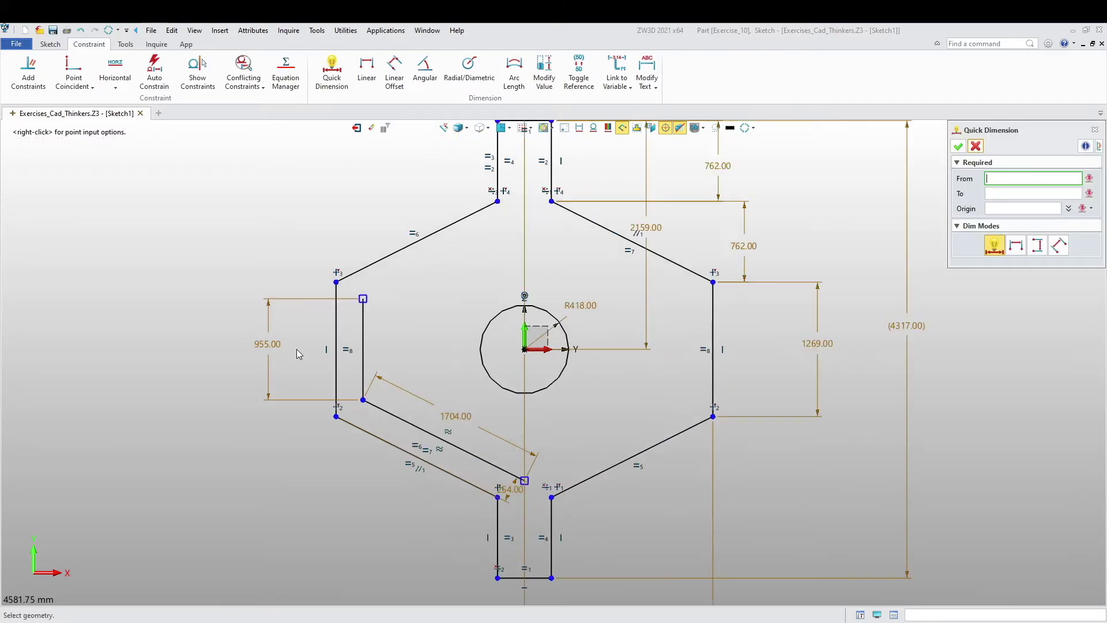
pyautogui.moveTo(298, 354); pyautogui.dragTo(167, 326, button='middle')
pyautogui.click(51, 44)
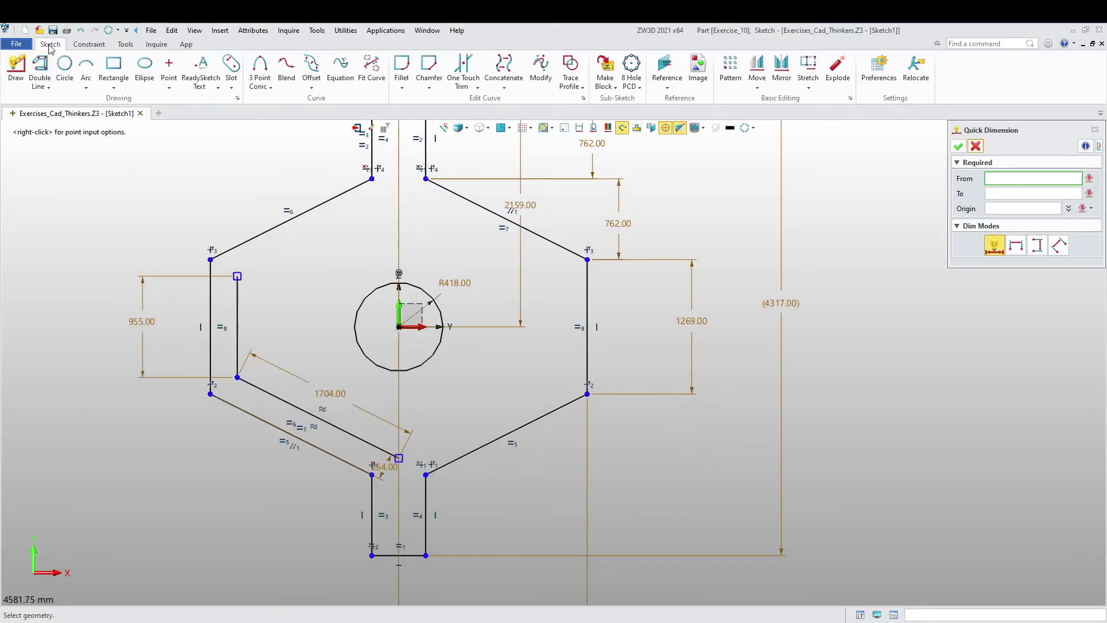
pyautogui.click(14, 68)
pyautogui.click(237, 276)
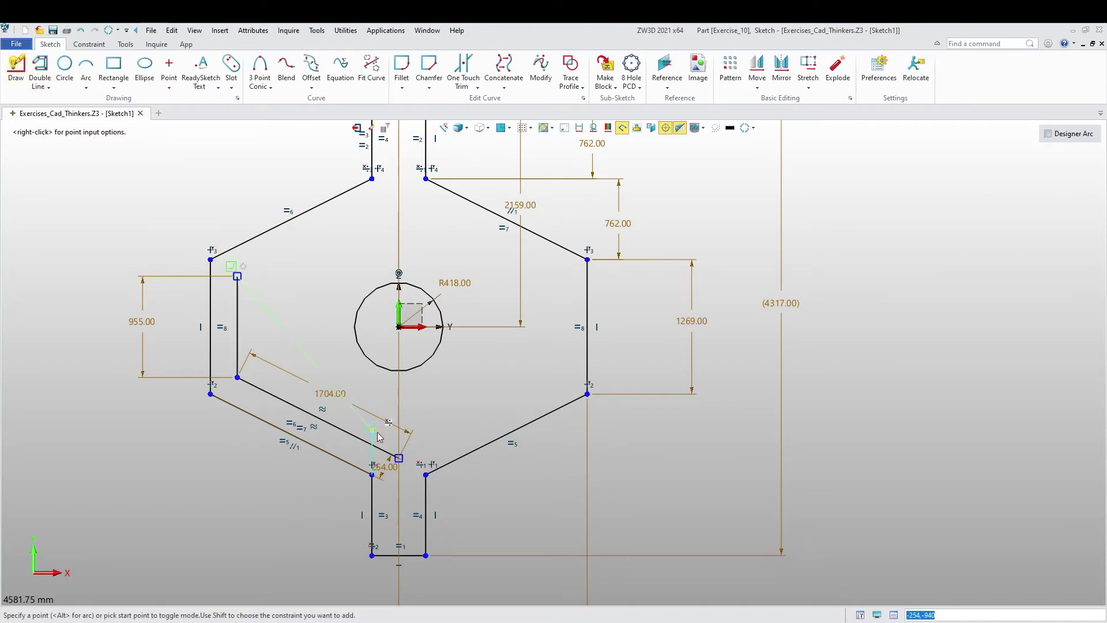
pyautogui.click(398, 458)
pyautogui.middleClick(311, 294)
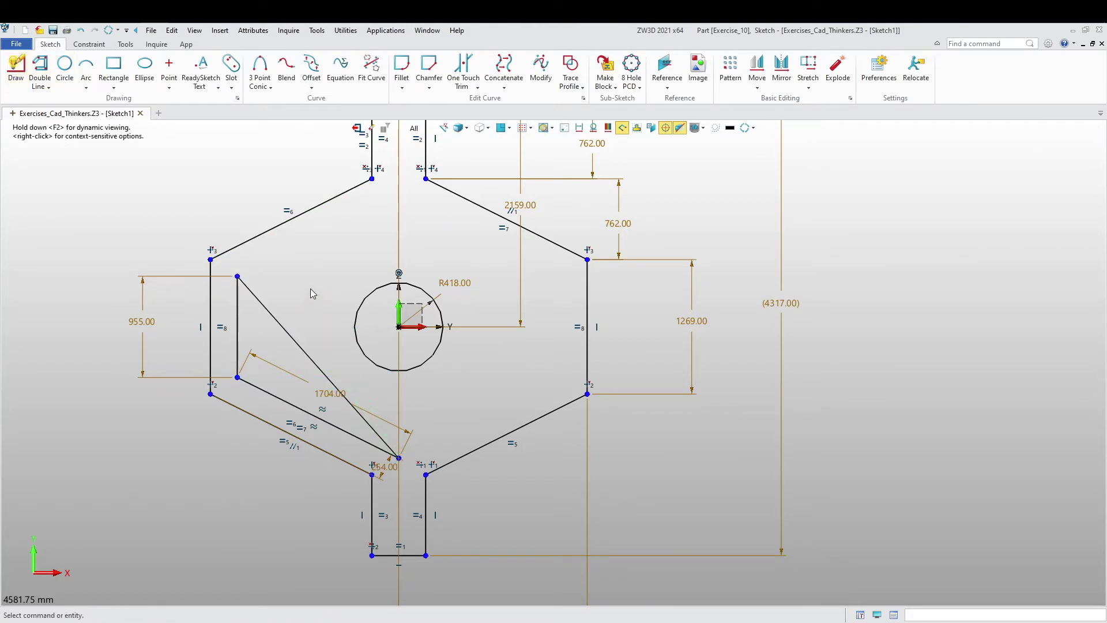
# Step: Copy the triangular cutout's three lines with one copy rotated 180 degrees, using the origin as both from and to point
pyautogui.scroll(-2, 316, 381)
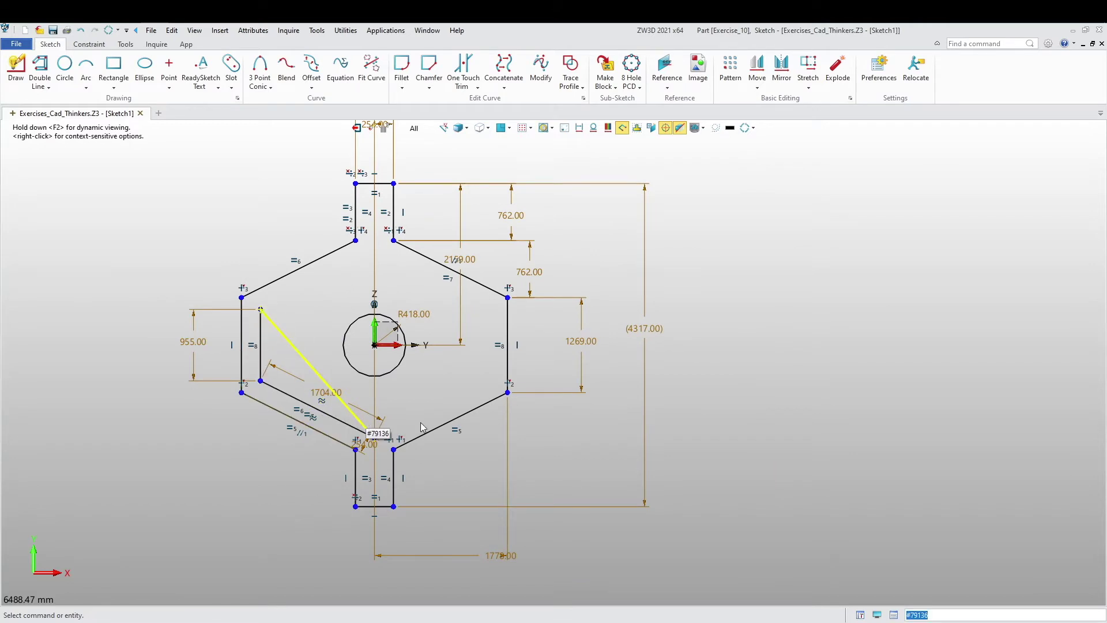
pyautogui.click(761, 89)
pyautogui.click(785, 81)
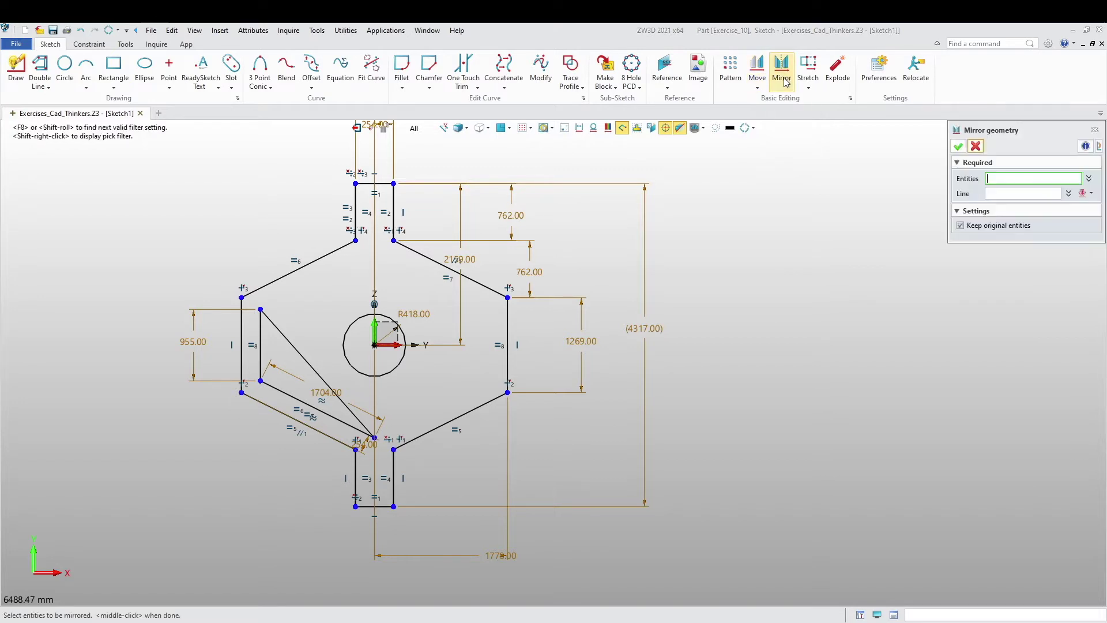
pyautogui.click(758, 88)
pyautogui.click(770, 125)
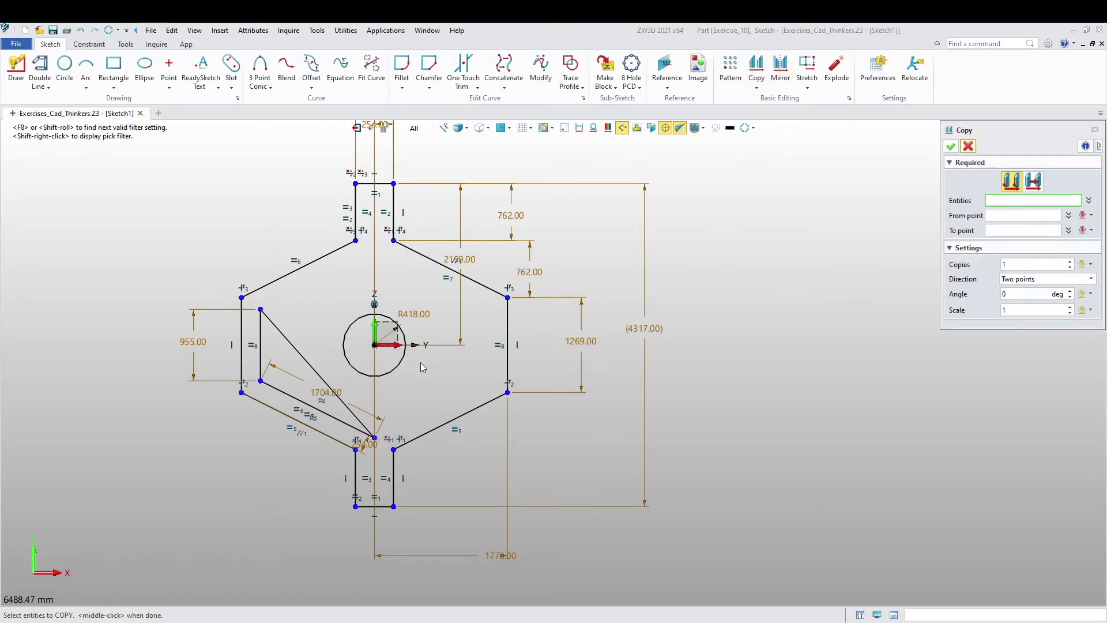
pyautogui.click(310, 354)
pyautogui.click(262, 344)
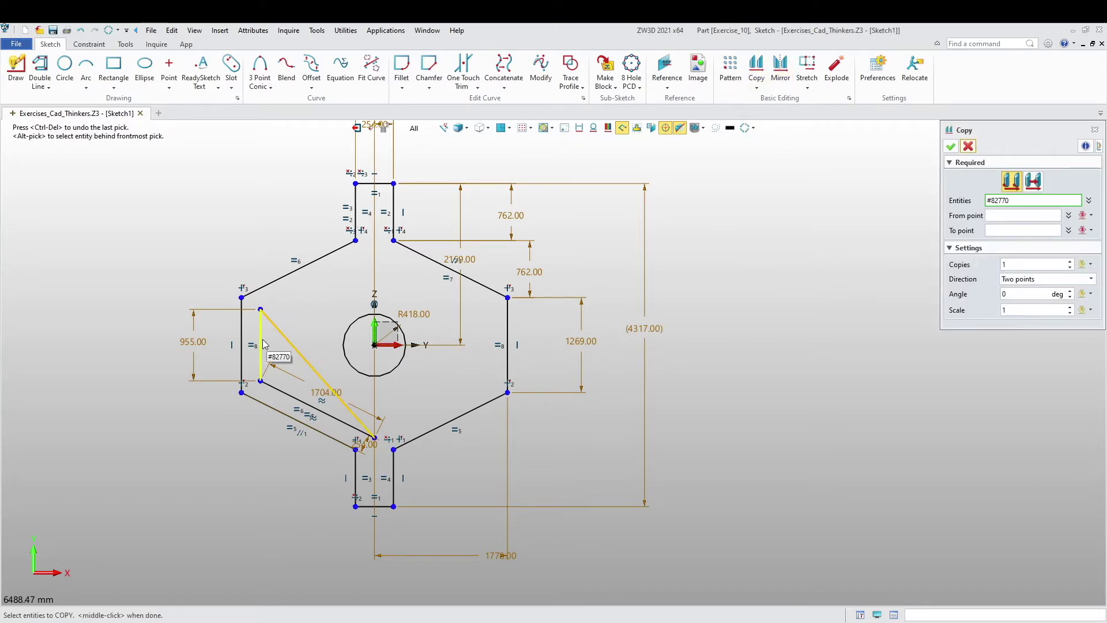
pyautogui.click(298, 400)
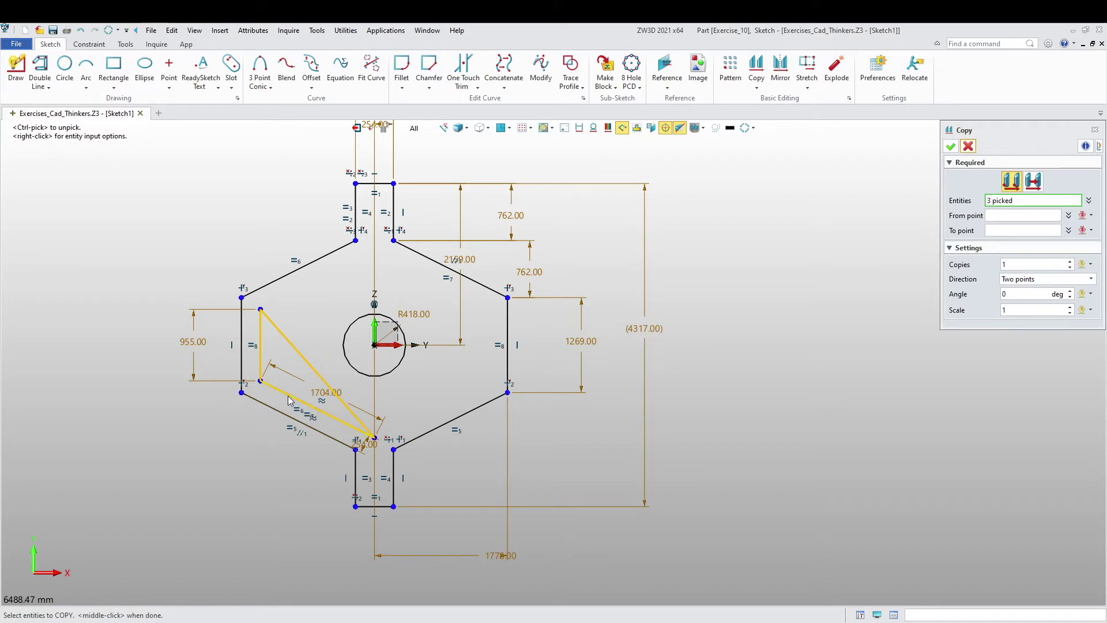
pyautogui.middleClick(326, 326)
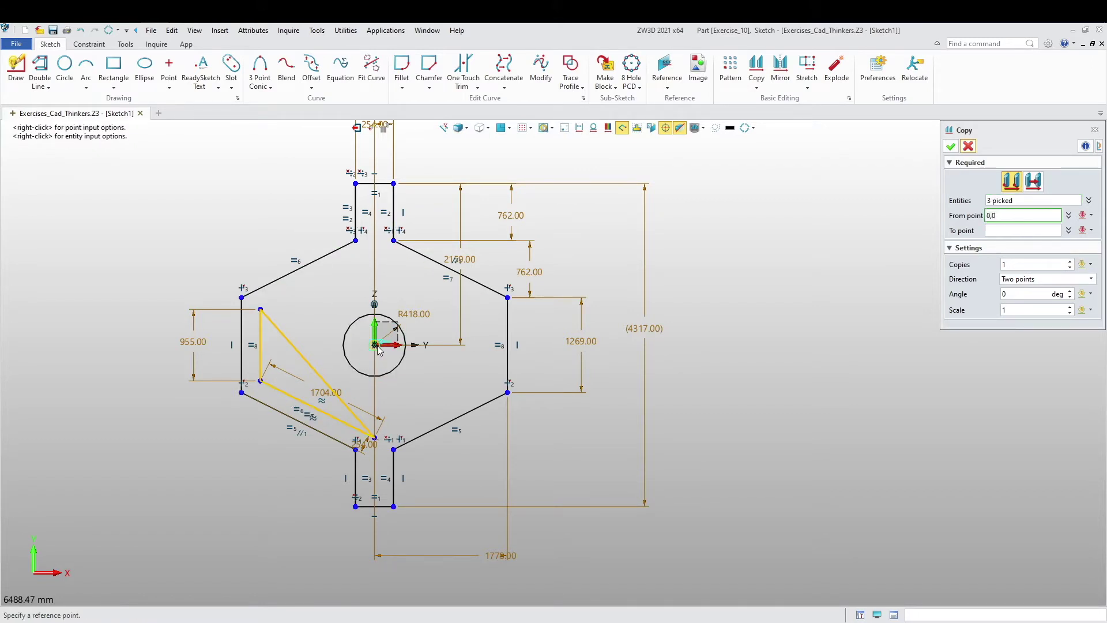
pyautogui.click(376, 345)
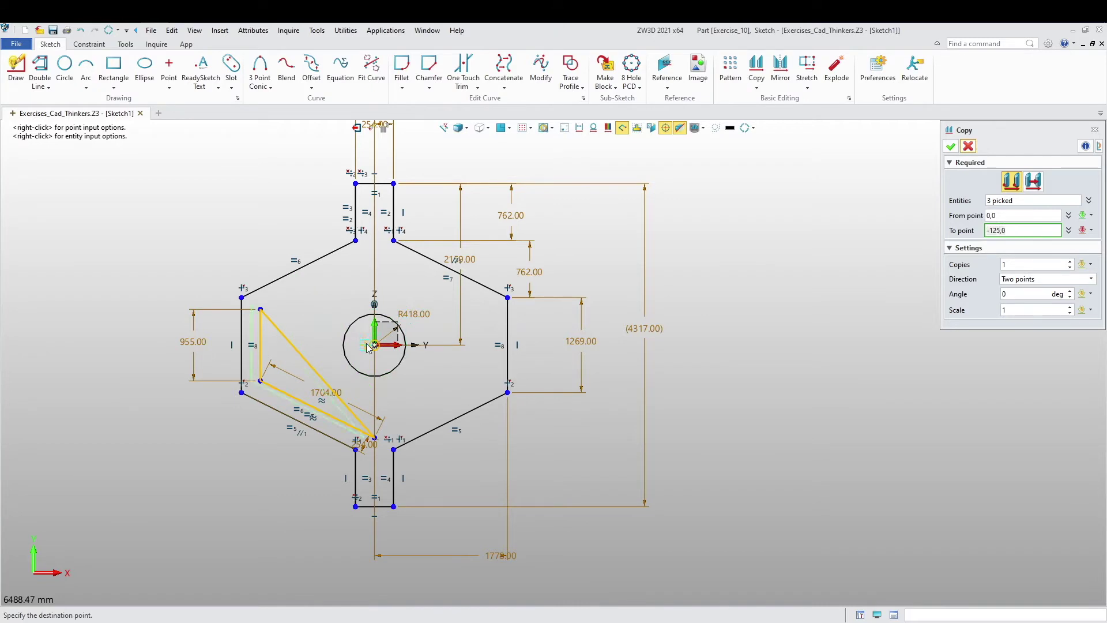
pyautogui.click(374, 345)
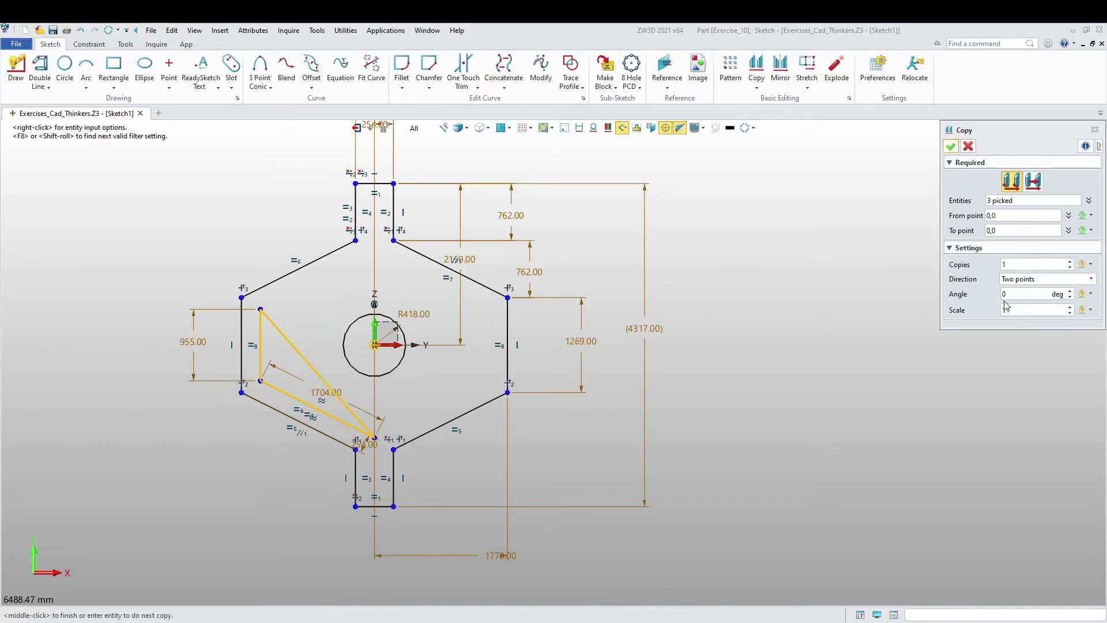
pyautogui.moveTo(1009, 295); pyautogui.dragTo(975, 304)
pyautogui.write('180')
pyautogui.press('Return')
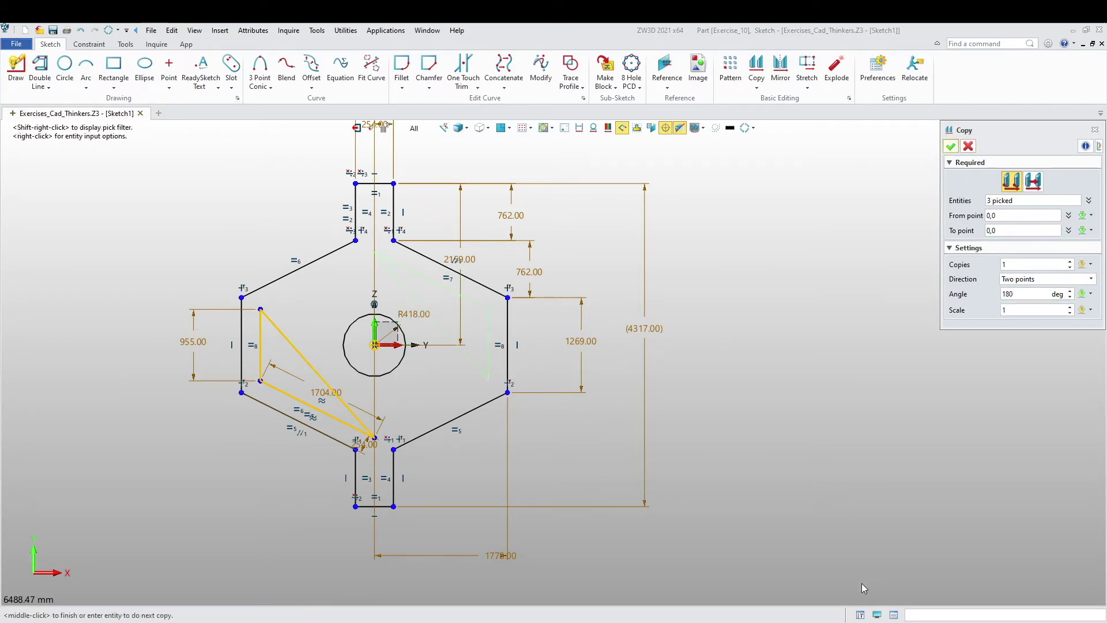
pyautogui.click(951, 146)
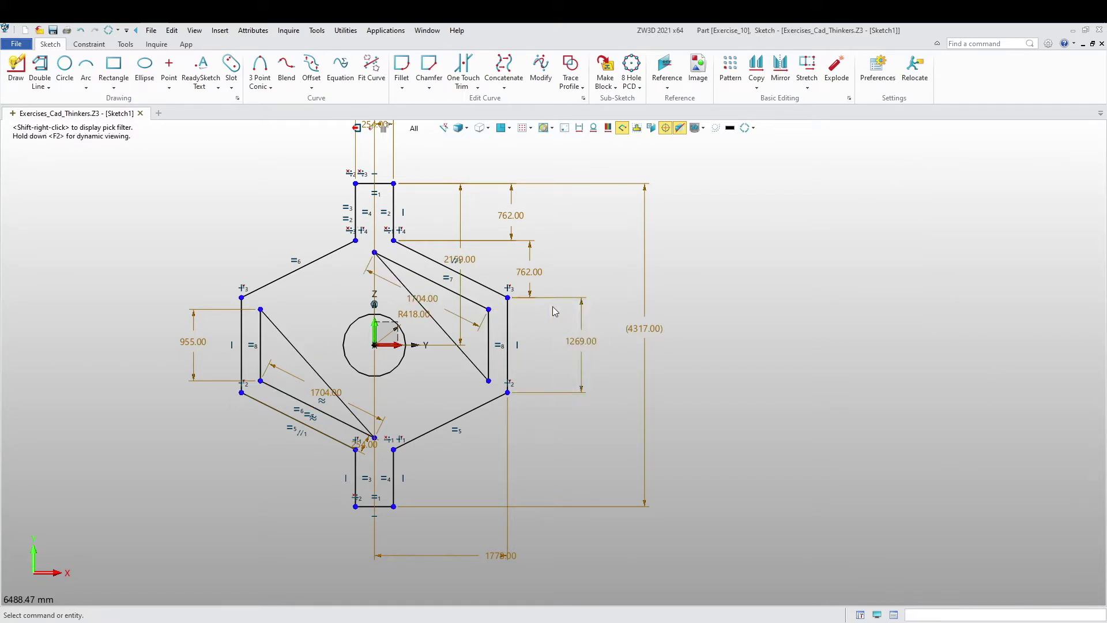
# Step: Auto-constrain the profile sketch with the origin as the base point
pyautogui.scroll(2, 375, 337)
pyautogui.scroll(-3, 404, 283)
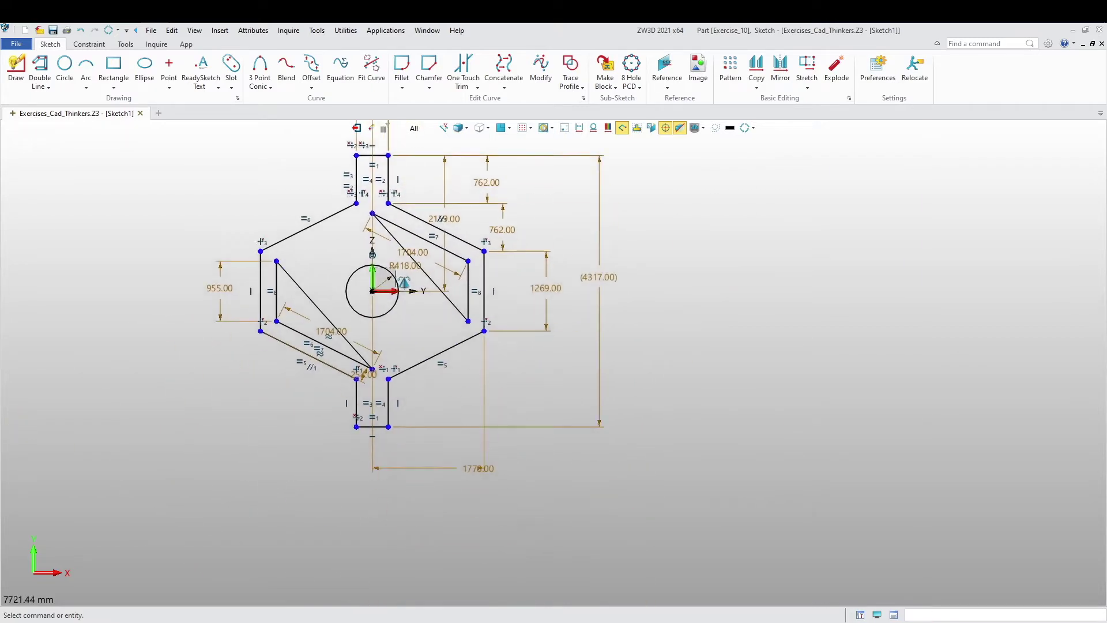
pyautogui.scroll(3, 404, 283)
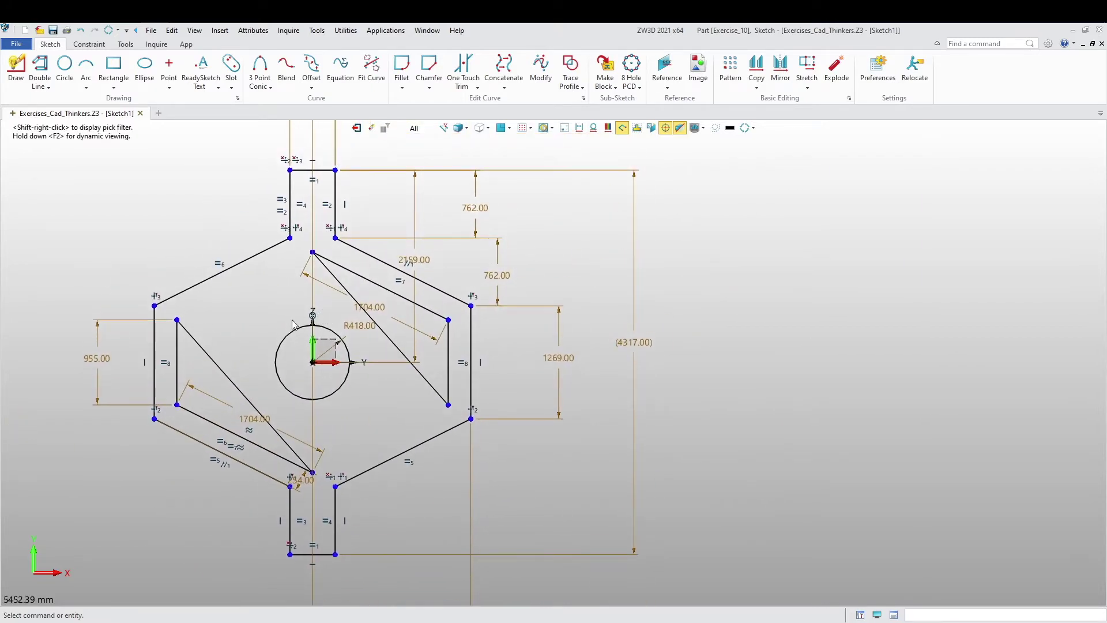
pyautogui.scroll(-4, 300, 331)
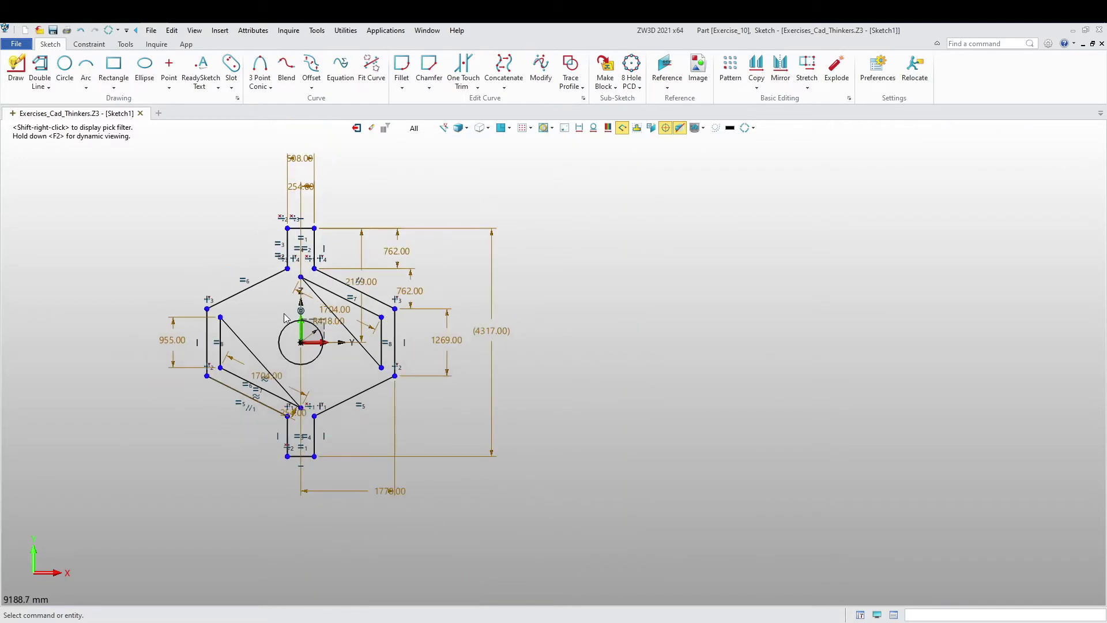
pyautogui.moveTo(311, 343)
pyautogui.mouseDown(button='right')
pyautogui.moveTo(277, 323)
pyautogui.moveTo(203, 156)
pyautogui.mouseUp(button='right')
pyautogui.click(89, 45)
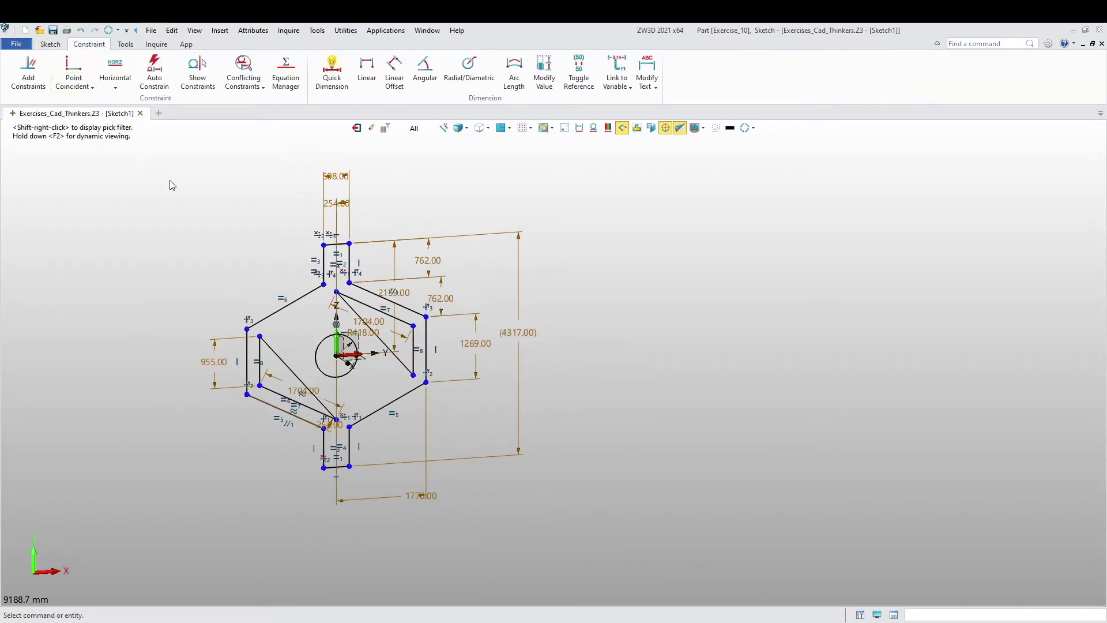
pyautogui.moveTo(163, 218)
pyautogui.mouseDown(button='middle')
pyautogui.moveTo(241, 254)
pyautogui.moveTo(220, 234)
pyautogui.mouseUp(button='middle')
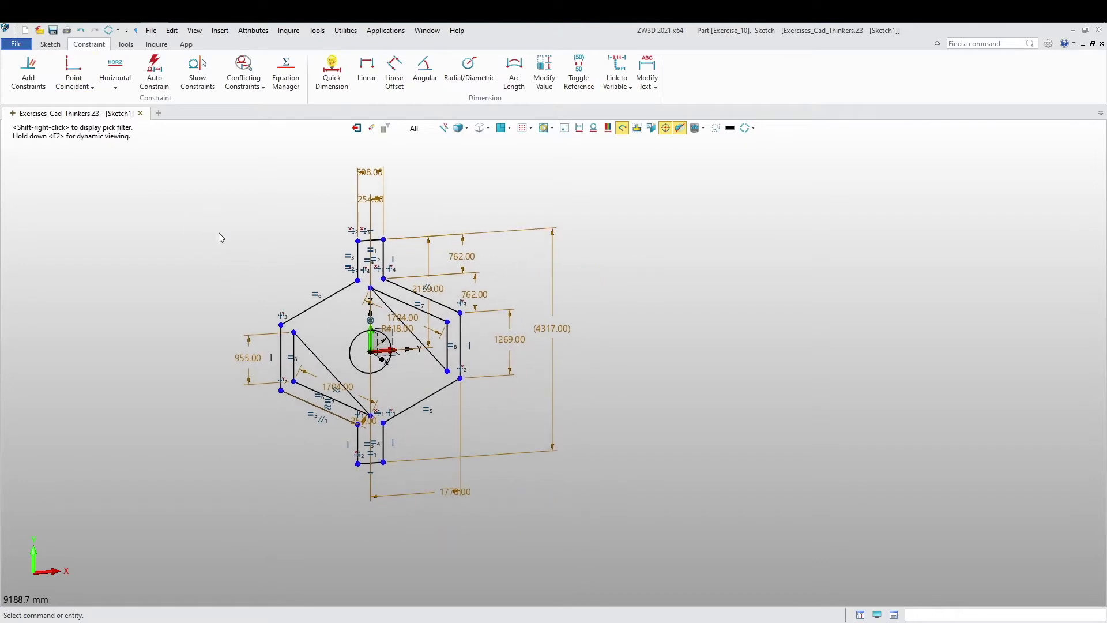
pyautogui.click(154, 70)
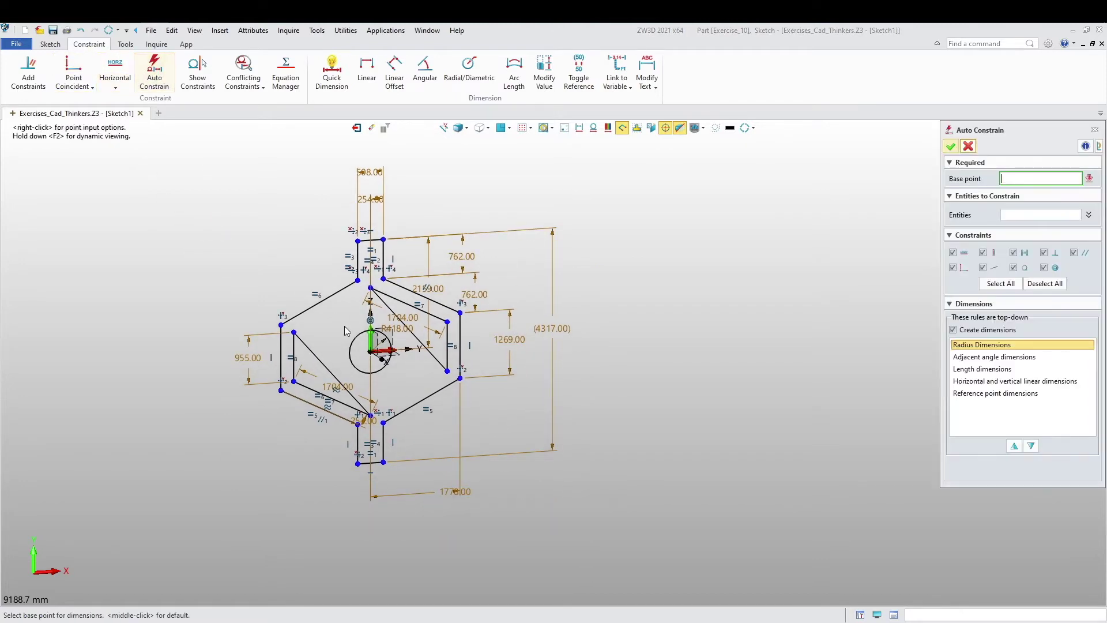
pyautogui.click(952, 146)
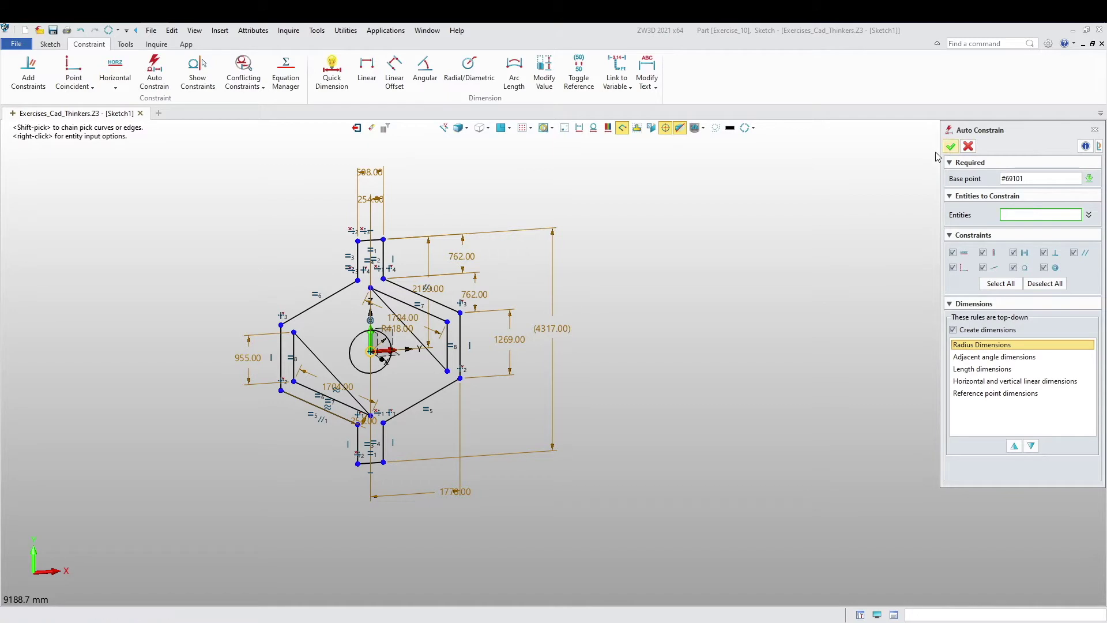
# Step: Exit the sketch and set the part's face colour to grey-green
pyautogui.click(357, 128)
pyautogui.scroll(-15, 476, 321)
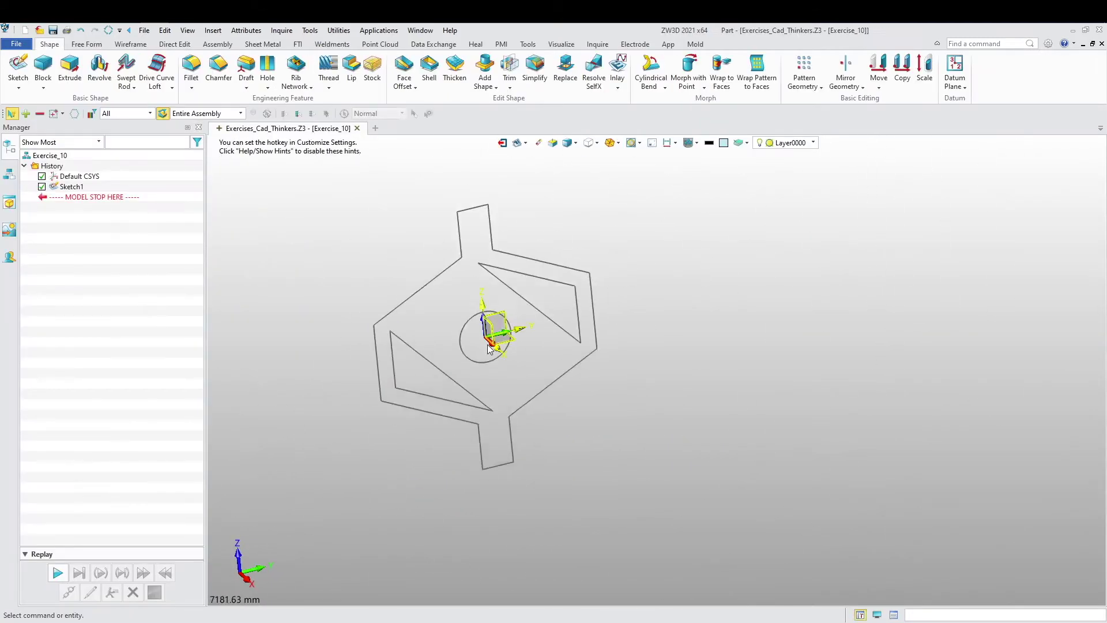
pyautogui.moveTo(490, 341)
pyautogui.mouseDown(button='right')
pyautogui.moveTo(507, 392)
pyautogui.moveTo(547, 428)
pyautogui.moveTo(505, 384)
pyautogui.mouseUp(button='right')
pyautogui.scroll(3, 505, 384)
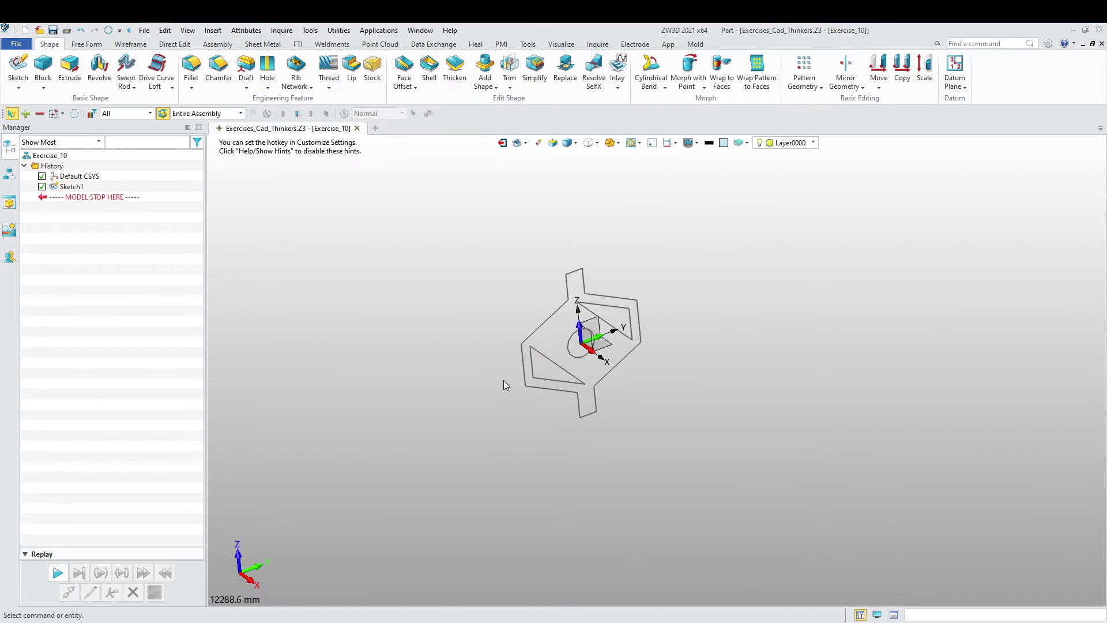
pyautogui.click(724, 143)
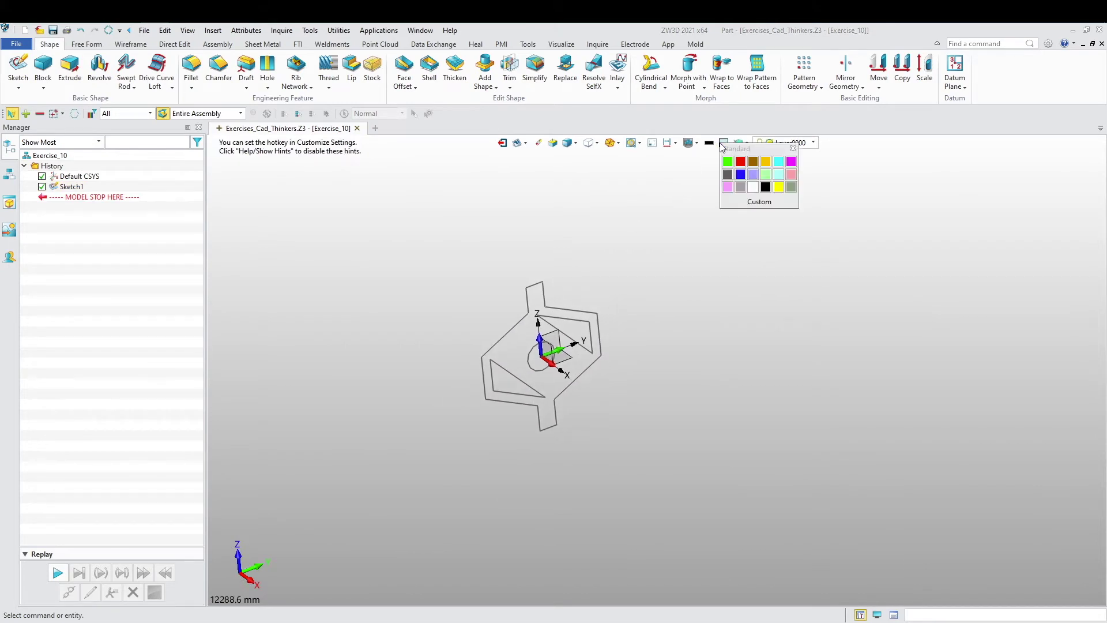
pyautogui.click(795, 187)
# Step: Set up a two-sided base extrusion of the side-plate sketch with start 2540 mm and end 2540-381 mm
pyautogui.scroll(1, 668, 277)
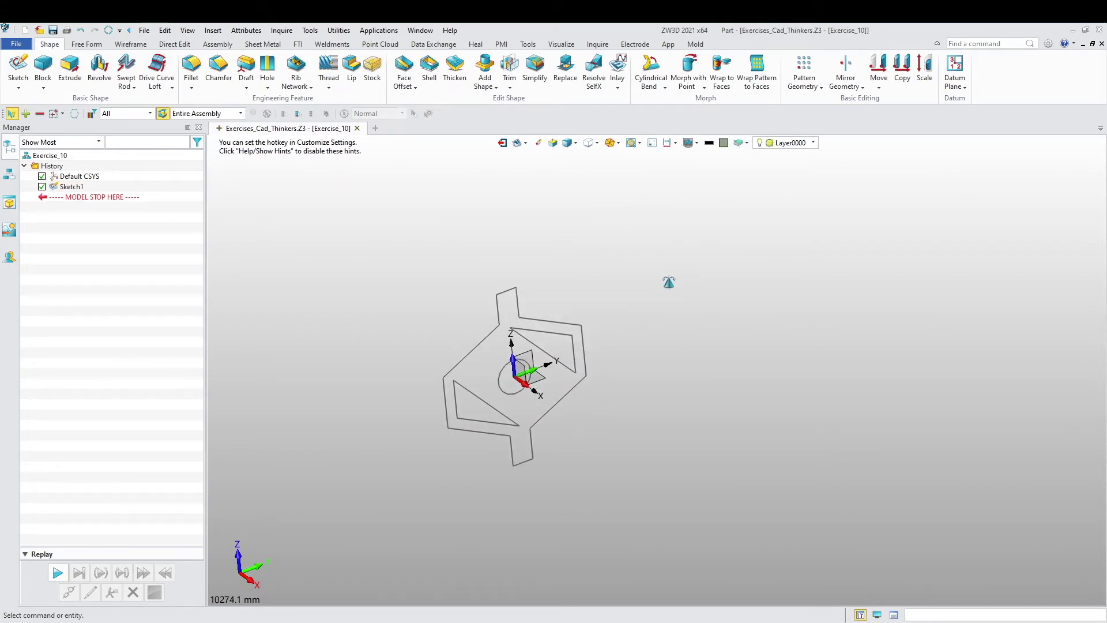
pyautogui.moveTo(668, 282); pyautogui.dragTo(668, 327, button='right')
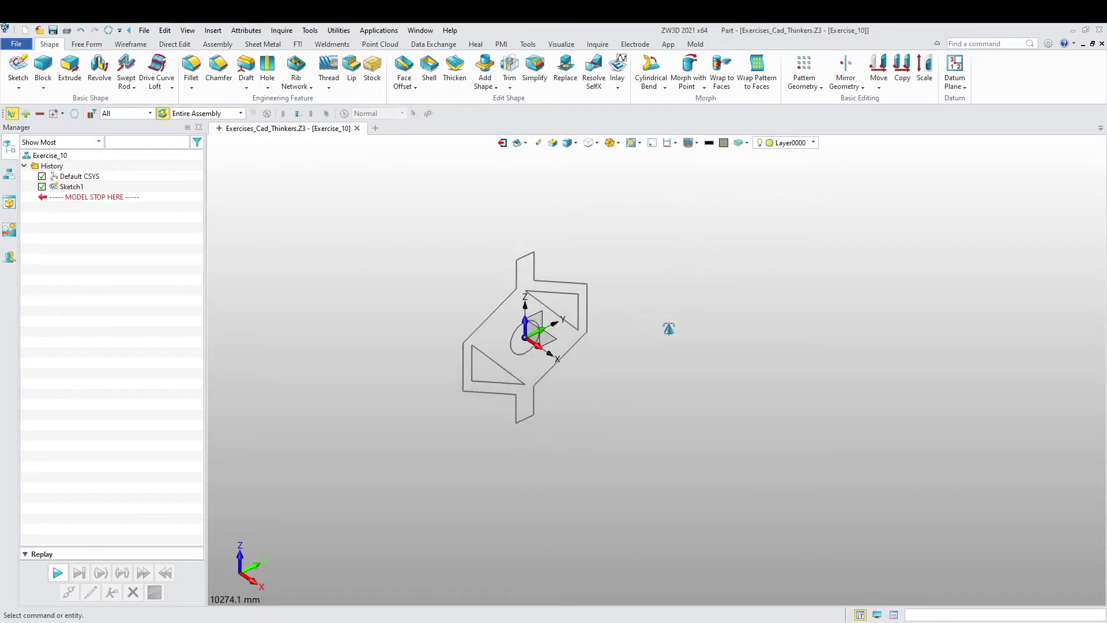
pyautogui.click(70, 65)
pyautogui.click(454, 353)
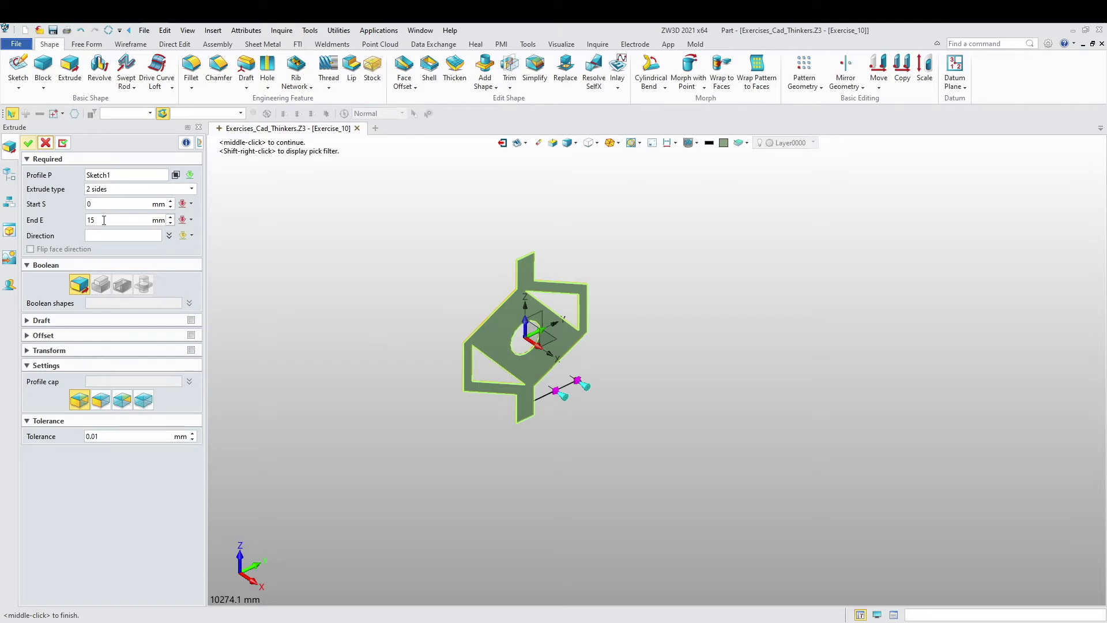
pyautogui.click(115, 204)
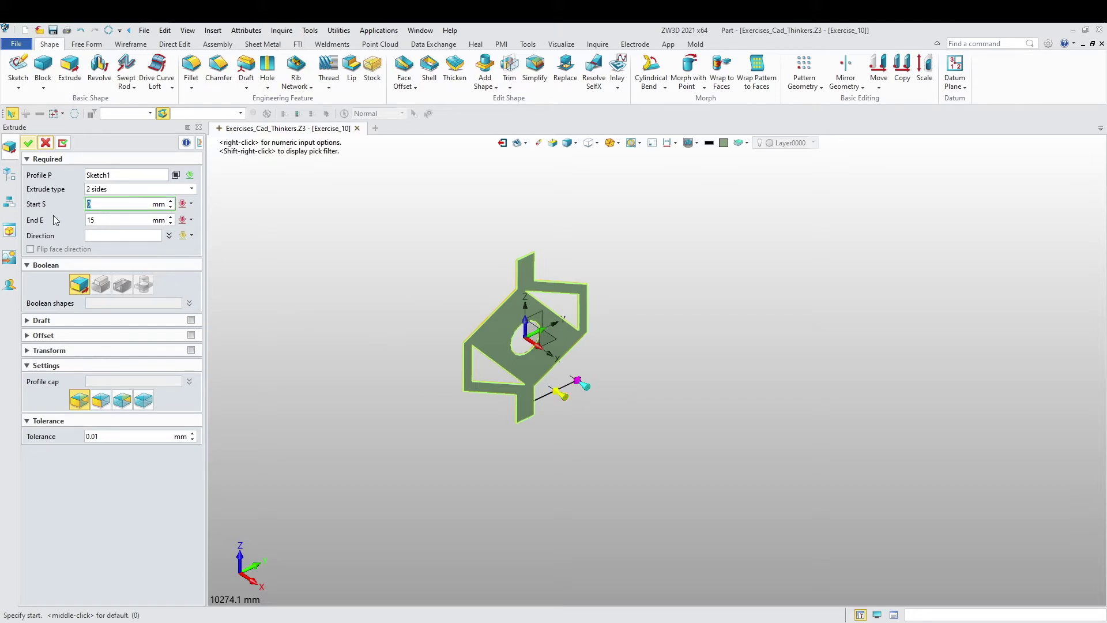
pyautogui.write('2540')
pyautogui.press('Tab')
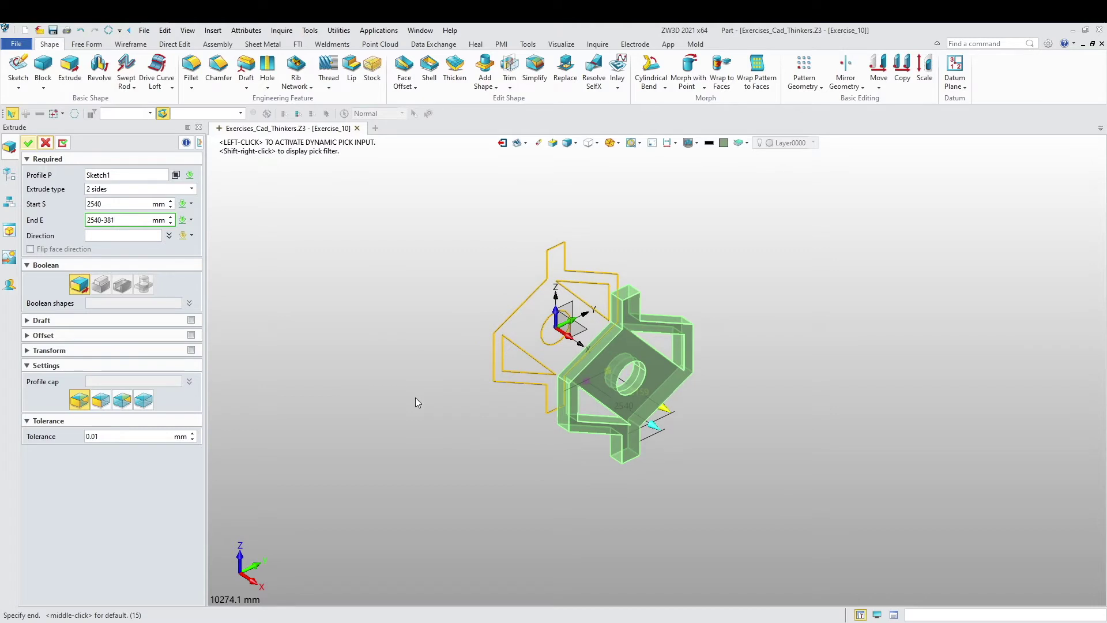
pyautogui.moveTo(415, 397)
pyautogui.mouseDown(button='right')
pyautogui.moveTo(460, 433)
pyautogui.moveTo(395, 388)
pyautogui.moveTo(414, 397)
pyautogui.mouseUp(button='right')
pyautogui.moveTo(400, 371); pyautogui.dragTo(404, 413, button='middle')
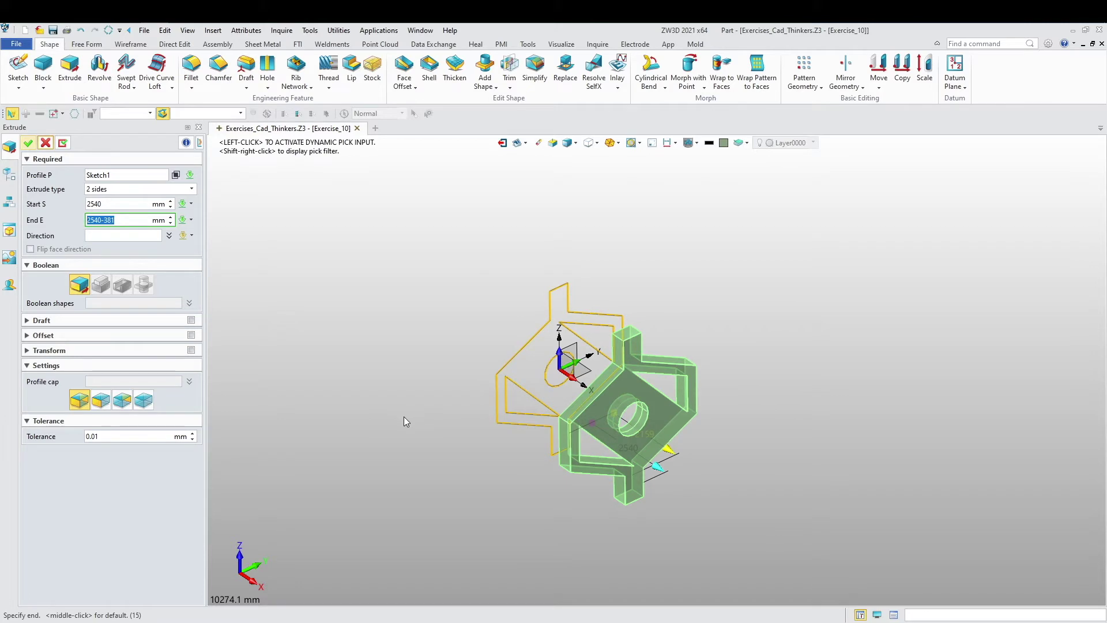
pyautogui.moveTo(403, 417)
pyautogui.mouseDown(button='right')
pyautogui.moveTo(403, 398)
pyautogui.moveTo(419, 411)
pyautogui.mouseUp(button='right')
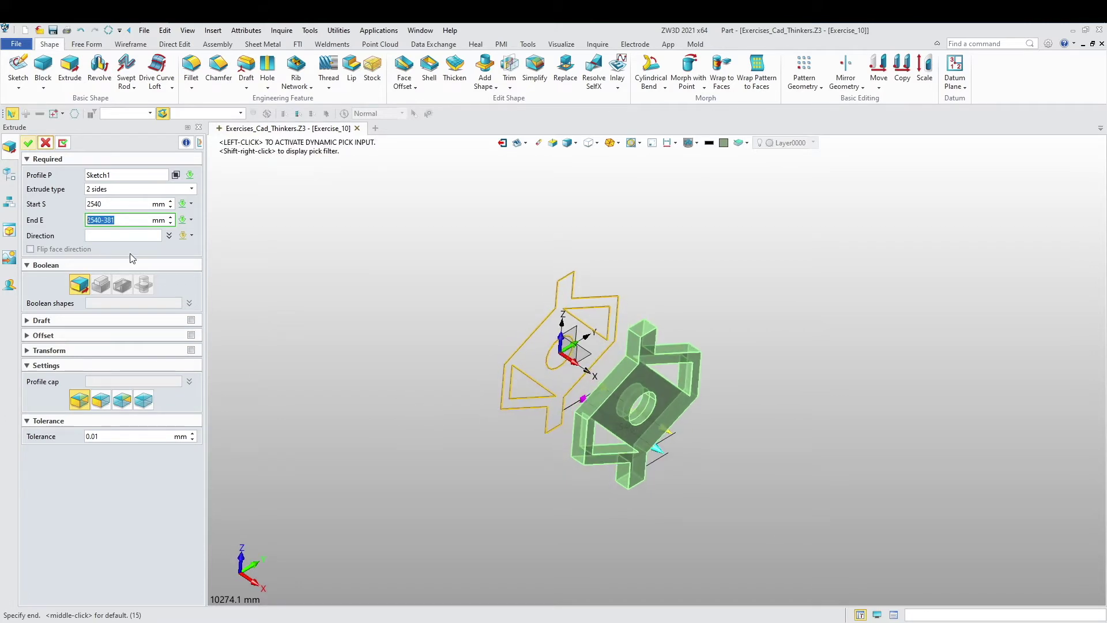
# Step: Set the extrusion's start to 2540/2 mm and its end to 2540/2-381 mm
pyautogui.click(119, 204)
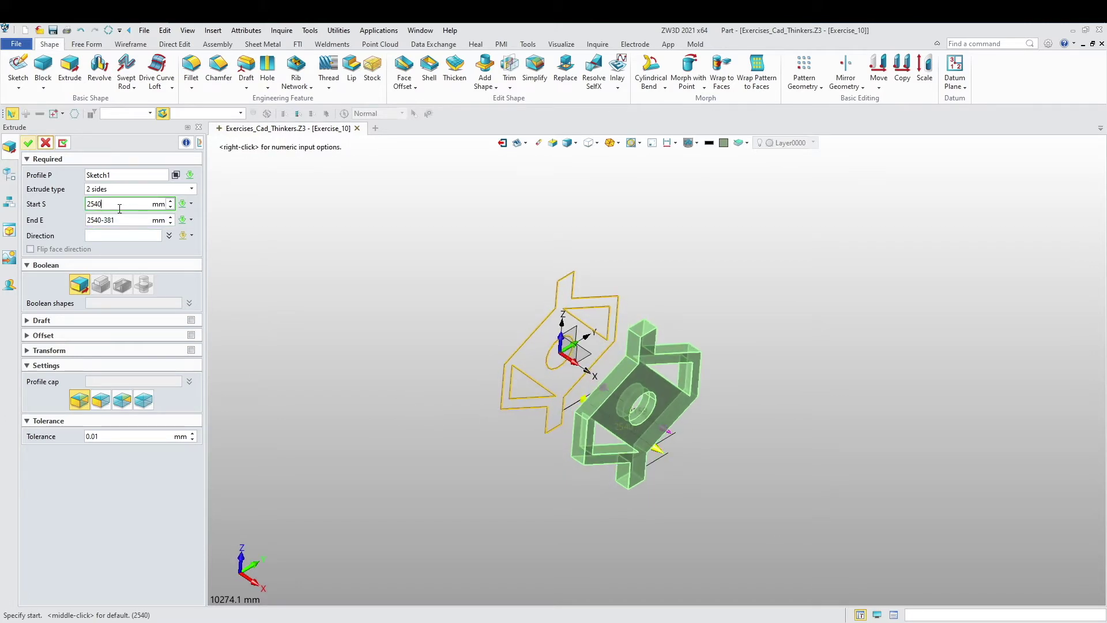
pyautogui.press('Return')
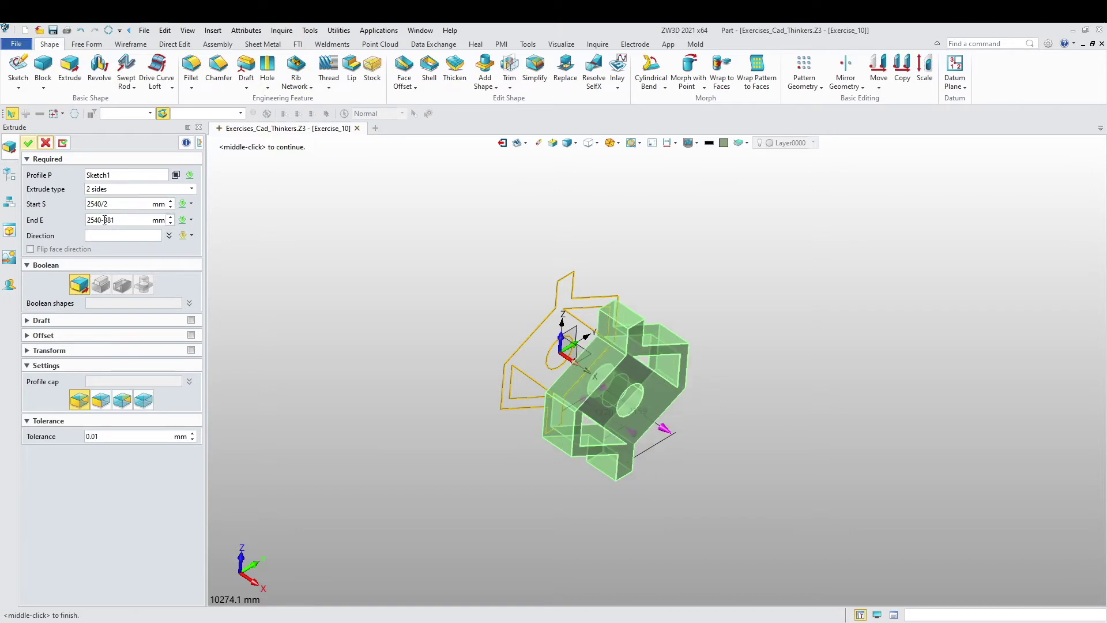
pyautogui.click(102, 220)
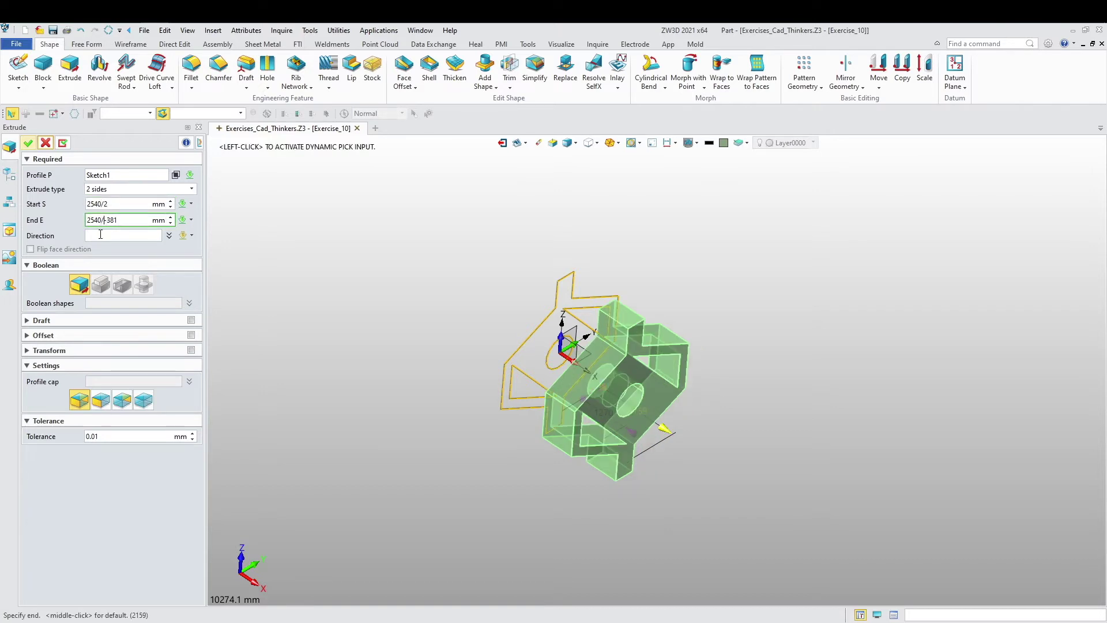
pyautogui.click(122, 204)
pyautogui.moveTo(449, 450); pyautogui.dragTo(500, 473, button='right')
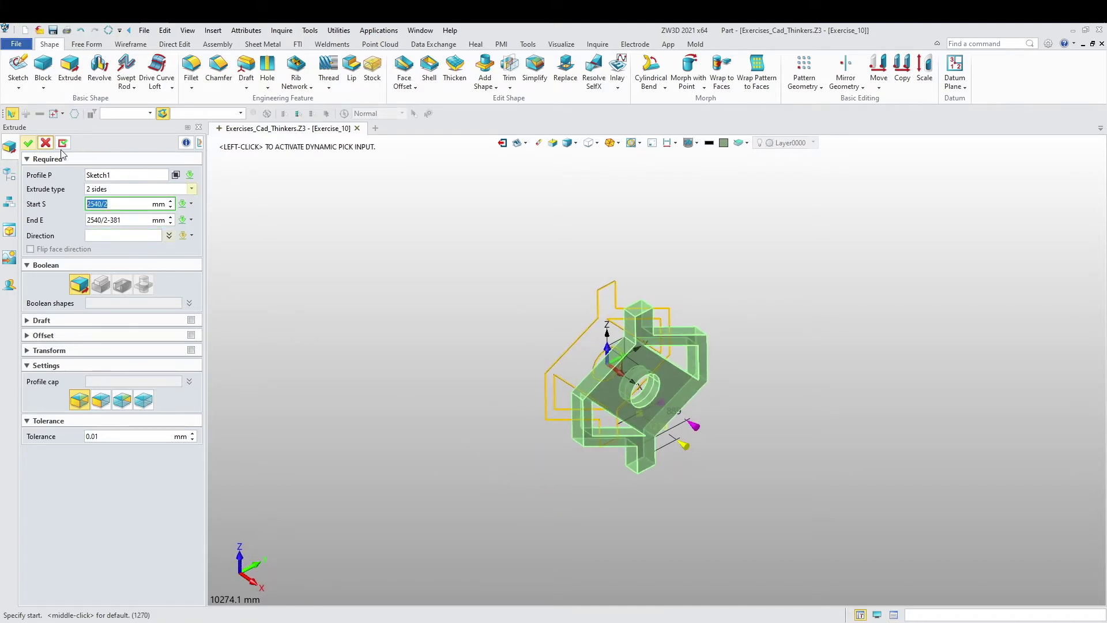
# Step: Complete the two-sided base extrusion of the side-plate sketch
pyautogui.click(30, 144)
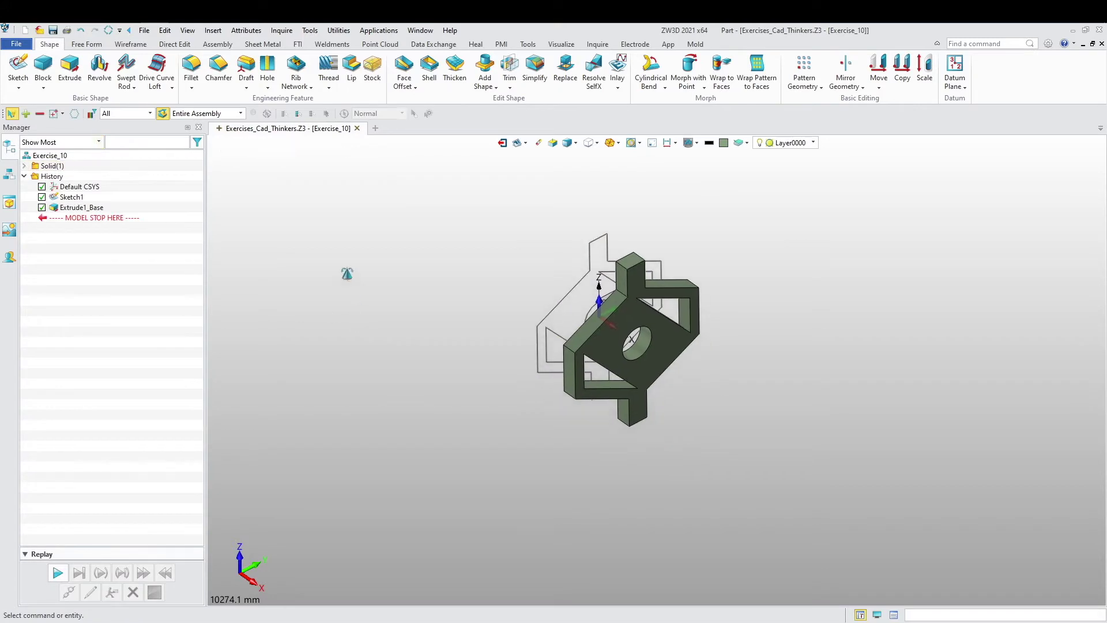
pyautogui.moveTo(368, 283); pyautogui.dragTo(465, 392, button='right')
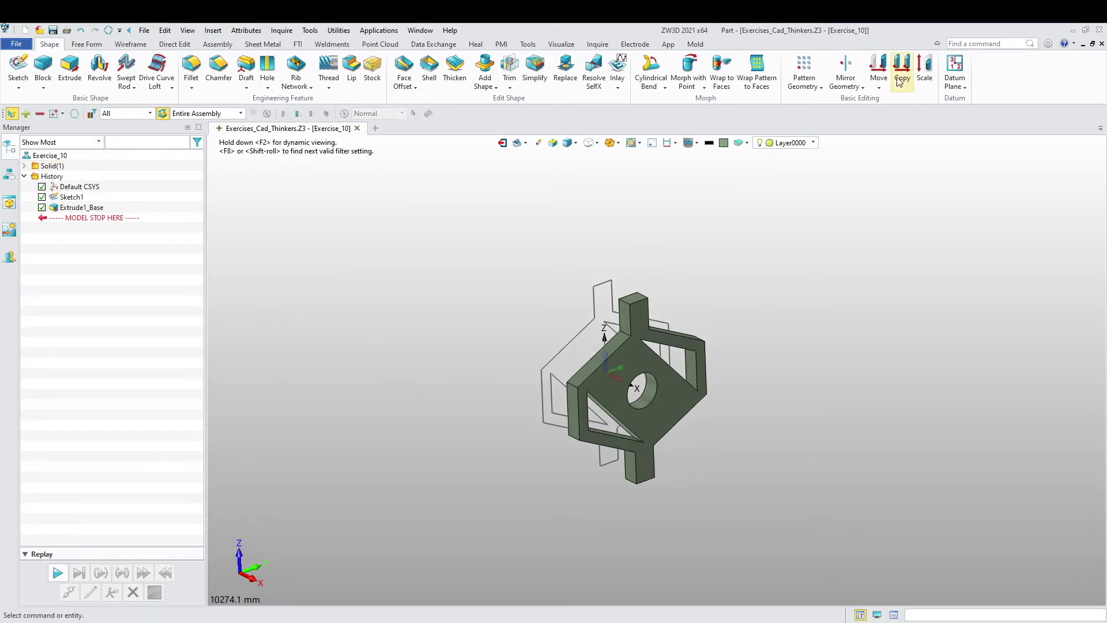
pyautogui.click(848, 88)
pyautogui.click(848, 86)
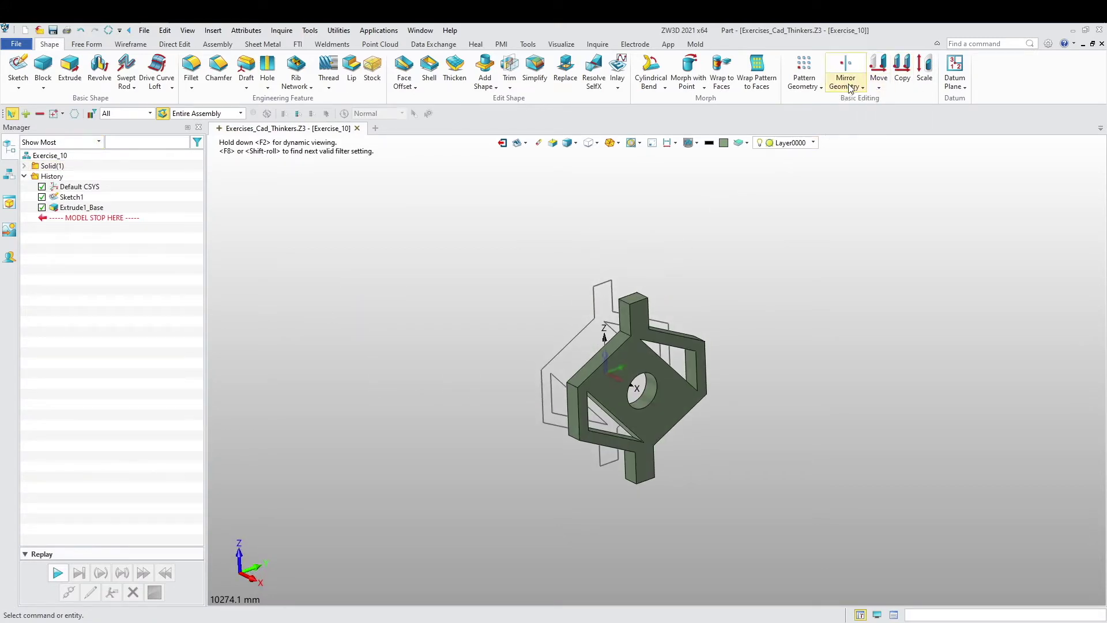
# Step: Set up a copy of the side-plate shape along the Z direction (0,0,1)
pyautogui.click(902, 79)
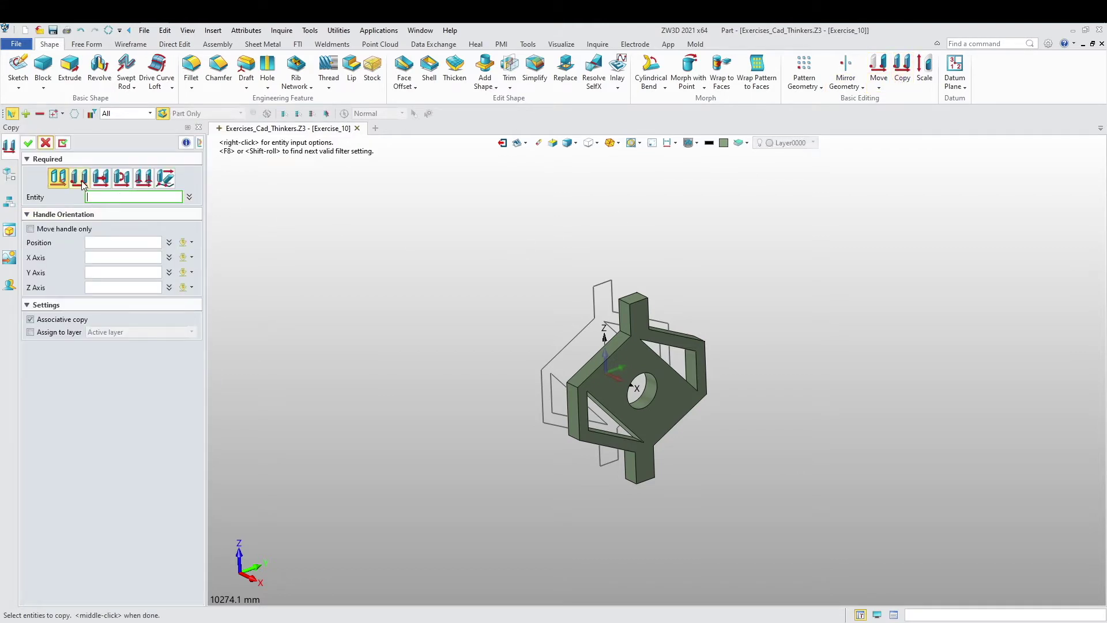
pyautogui.click(101, 177)
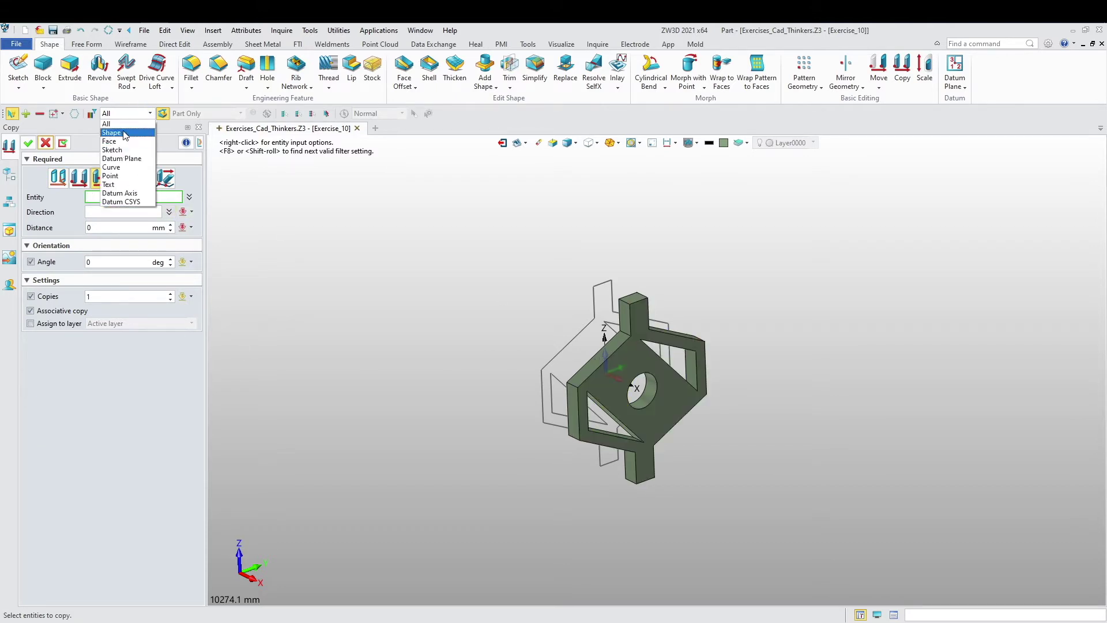
pyautogui.click(125, 132)
pyautogui.click(642, 366)
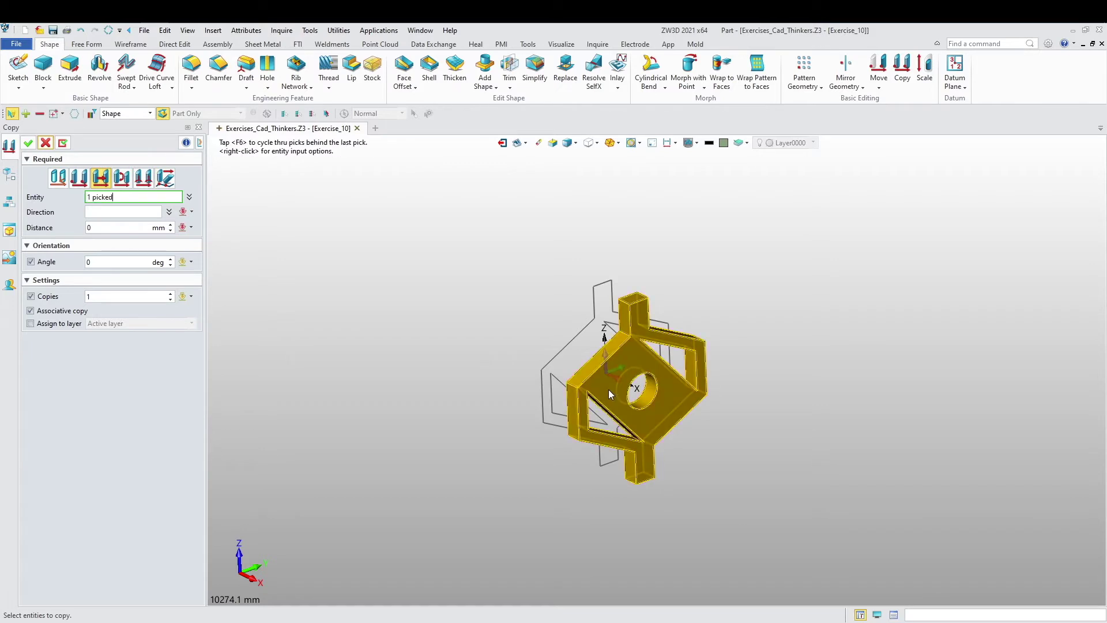
pyautogui.middleClick(362, 323)
pyautogui.rightClick(361, 317)
pyautogui.click(396, 355)
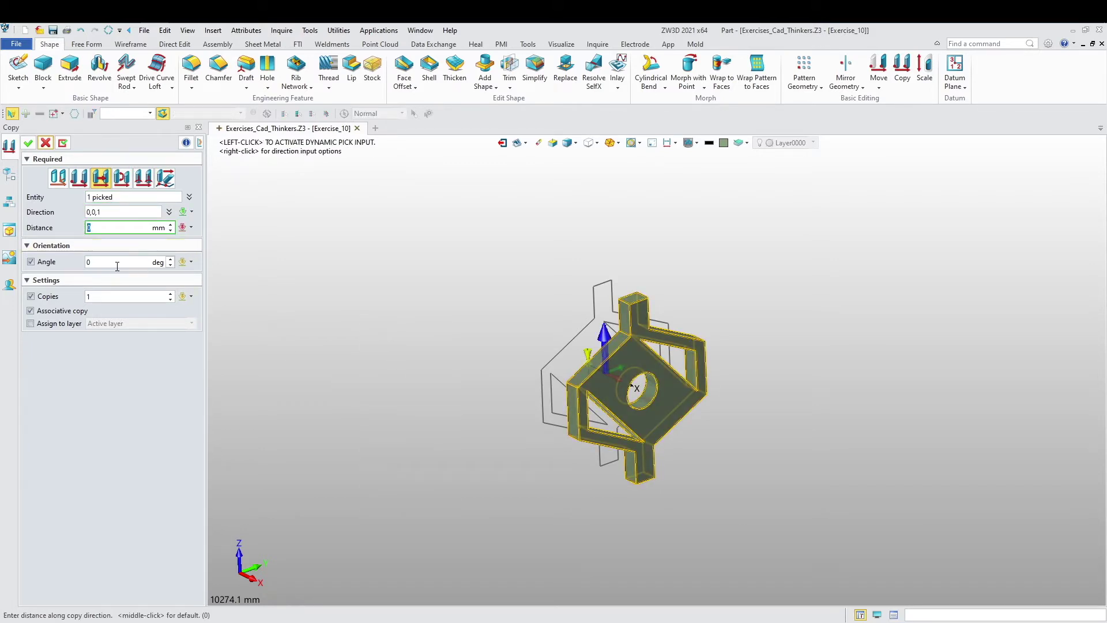
# Step: Create one copy of the side plate rotated 180 degrees about Z at a distance of 0 mm
pyautogui.moveTo(116, 265); pyautogui.dragTo(54, 261)
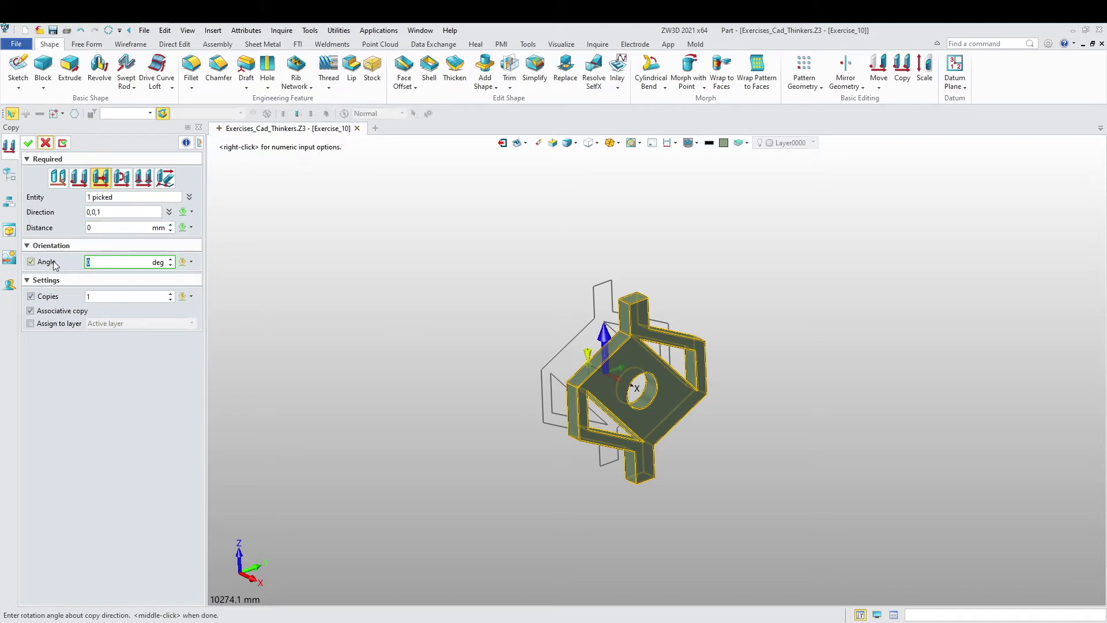
pyautogui.middleClick(54, 263)
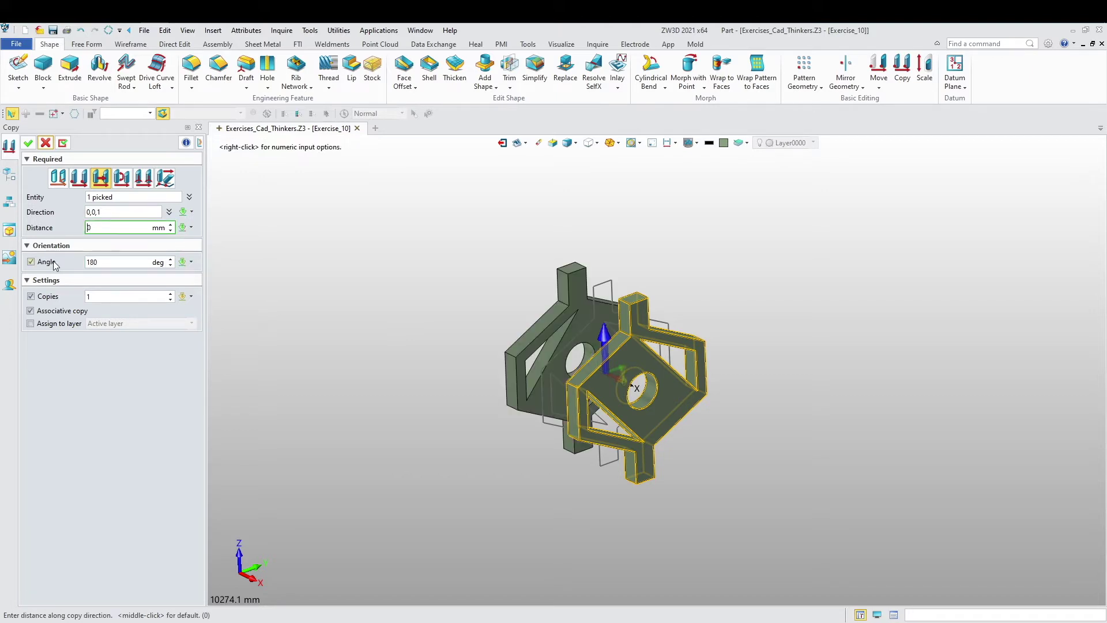
pyautogui.moveTo(278, 303); pyautogui.dragTo(344, 360, button='right')
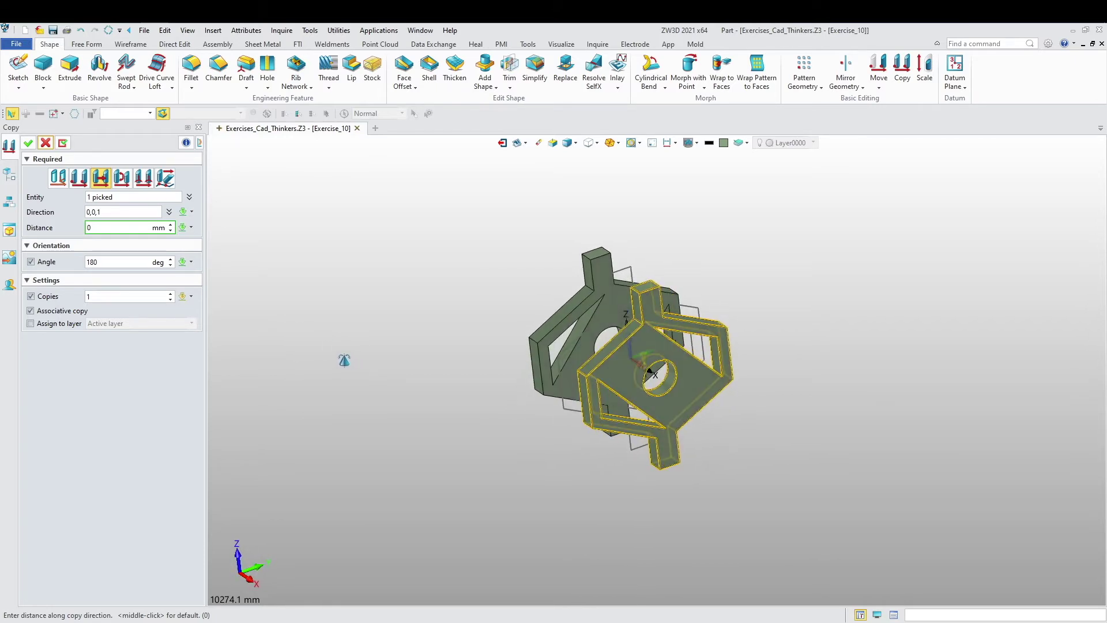
pyautogui.scroll(1, 550, 382)
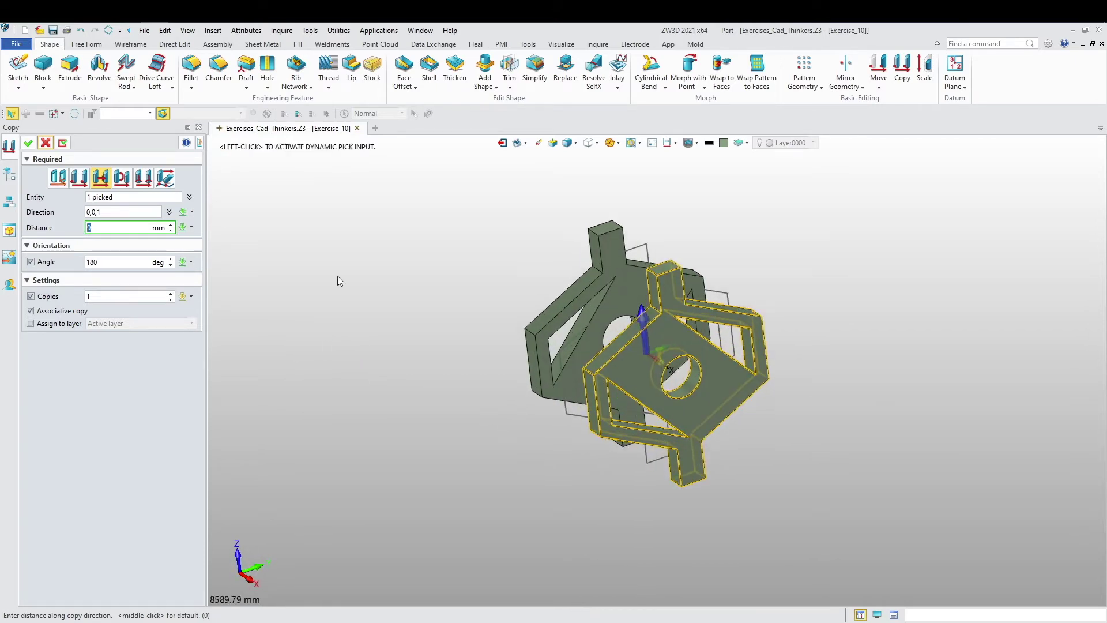
pyautogui.middleClick(39, 154)
pyautogui.moveTo(460, 380); pyautogui.dragTo(446, 410, button='right')
pyautogui.moveTo(457, 334); pyautogui.dragTo(440, 440, button='right')
# Step: Measure the distance between the outer top edges of the two side plates' upper arms
pyautogui.click(282, 30)
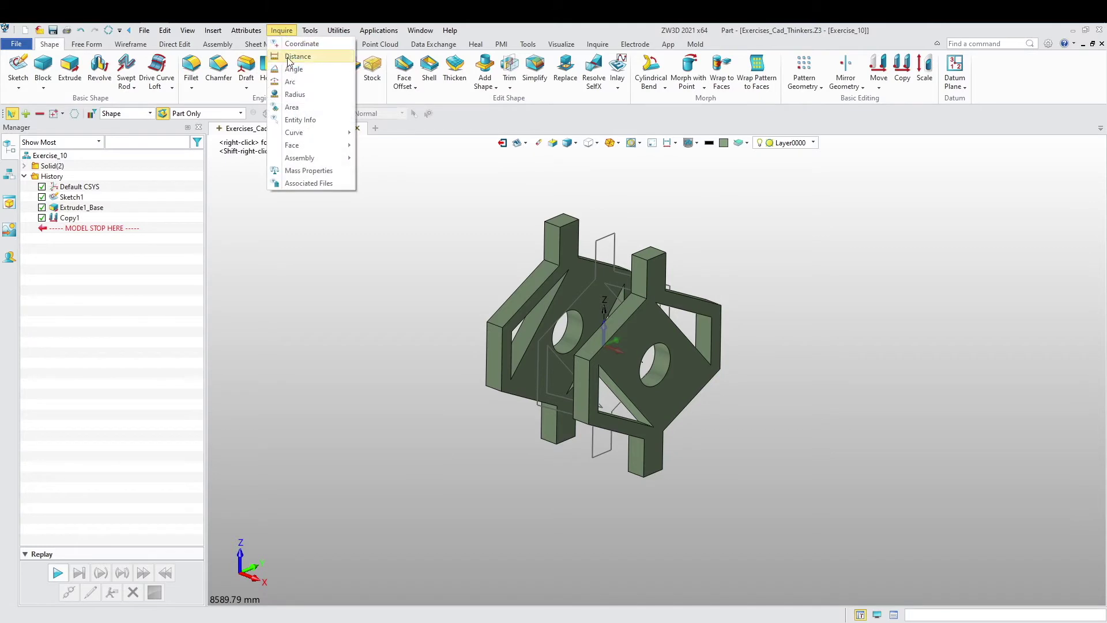
pyautogui.click(297, 55)
pyautogui.scroll(3, 572, 232)
pyautogui.click(536, 203)
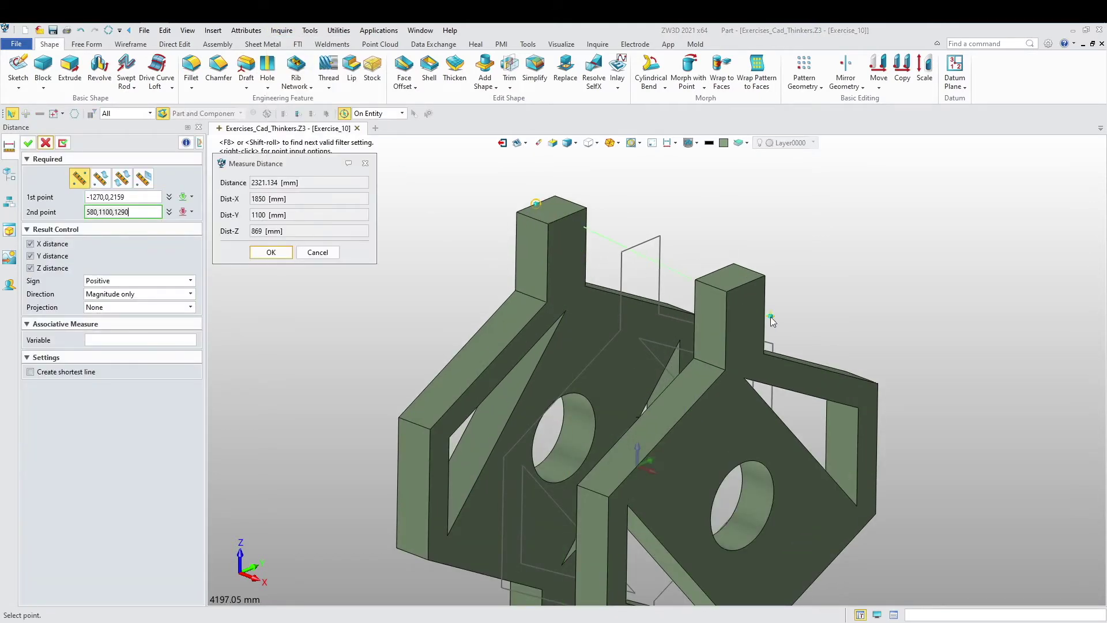
pyautogui.click(746, 285)
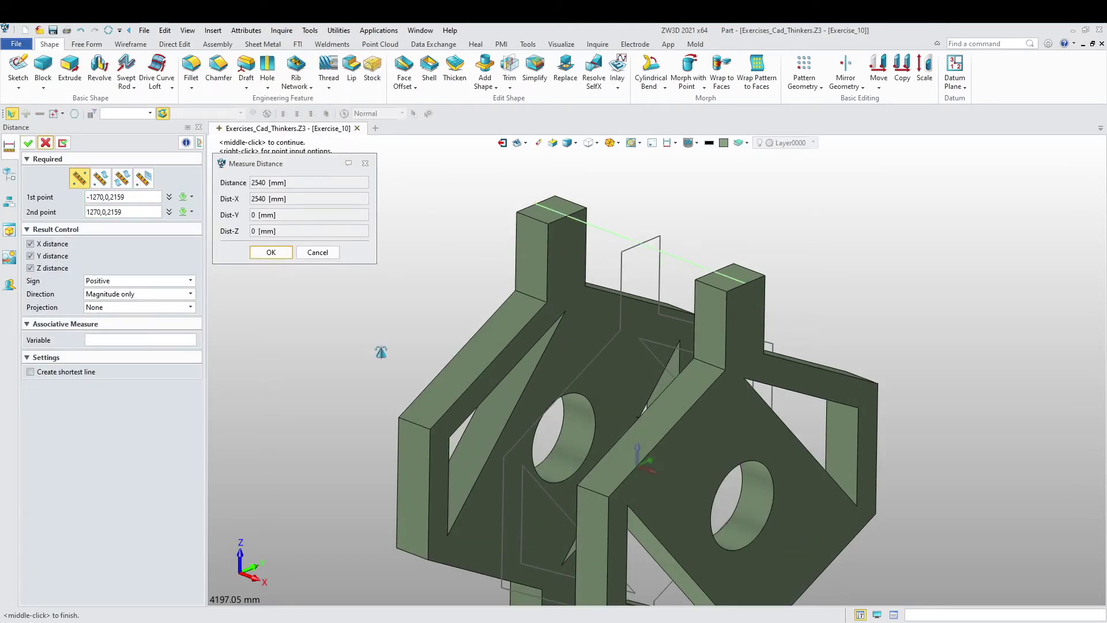
pyautogui.moveTo(263, 201); pyautogui.dragTo(256, 202)
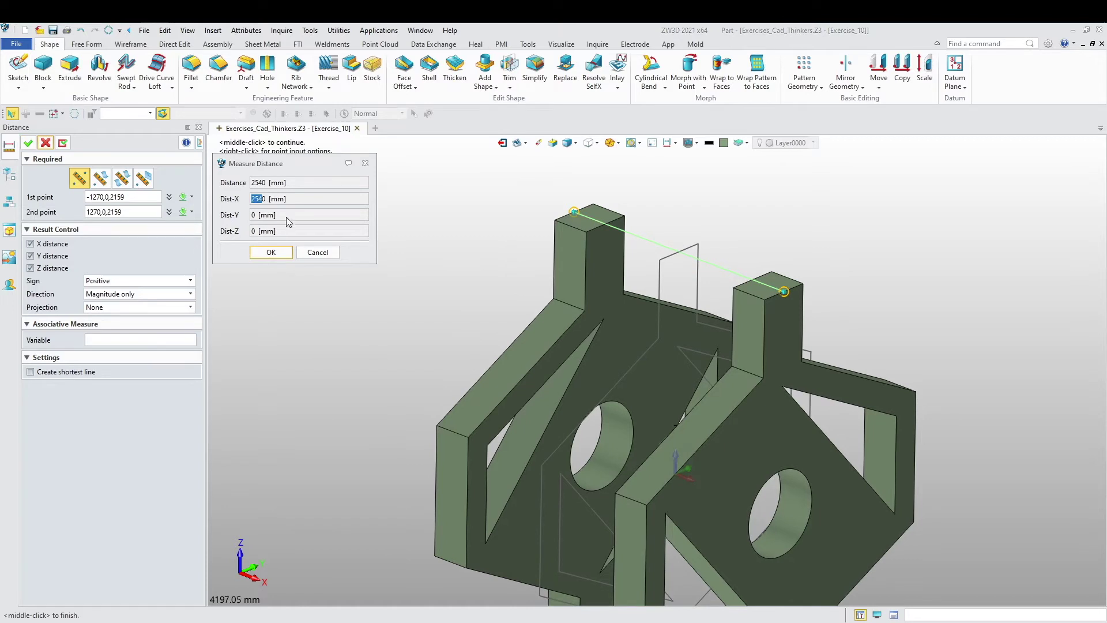
pyautogui.click(324, 254)
pyautogui.scroll(-4, 374, 290)
# Step: Create a new sketch on the default YZ plane between the two side plates
pyautogui.moveTo(383, 296)
pyautogui.mouseDown(button='right')
pyautogui.moveTo(375, 321)
pyautogui.moveTo(343, 306)
pyautogui.moveTo(383, 403)
pyautogui.moveTo(362, 453)
pyautogui.moveTo(373, 433)
pyautogui.moveTo(429, 439)
pyautogui.moveTo(371, 413)
pyautogui.moveTo(389, 449)
pyautogui.moveTo(390, 334)
pyautogui.moveTo(410, 361)
pyautogui.moveTo(381, 329)
pyautogui.moveTo(402, 425)
pyautogui.moveTo(383, 413)
pyautogui.moveTo(655, 323)
pyautogui.mouseUp(button='right')
pyautogui.rightClick(393, 279)
pyautogui.click(429, 350)
pyautogui.scroll(3, 485, 378)
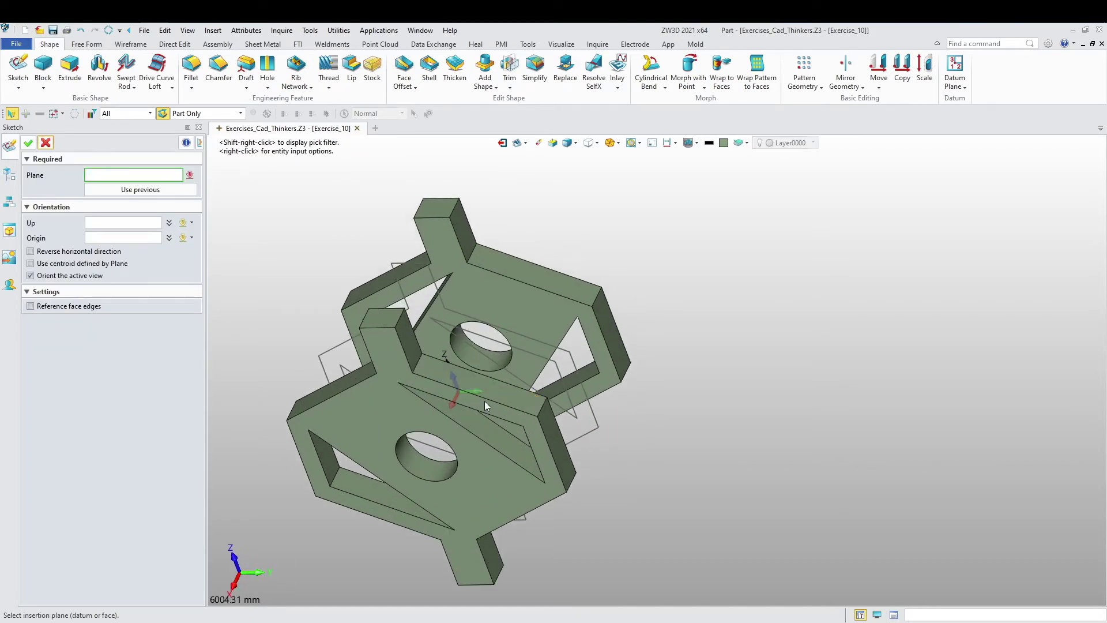
pyautogui.moveTo(485, 402)
pyautogui.mouseDown(button='right')
pyautogui.moveTo(469, 425)
pyautogui.moveTo(488, 381)
pyautogui.mouseUp(button='right')
pyautogui.click(494, 357)
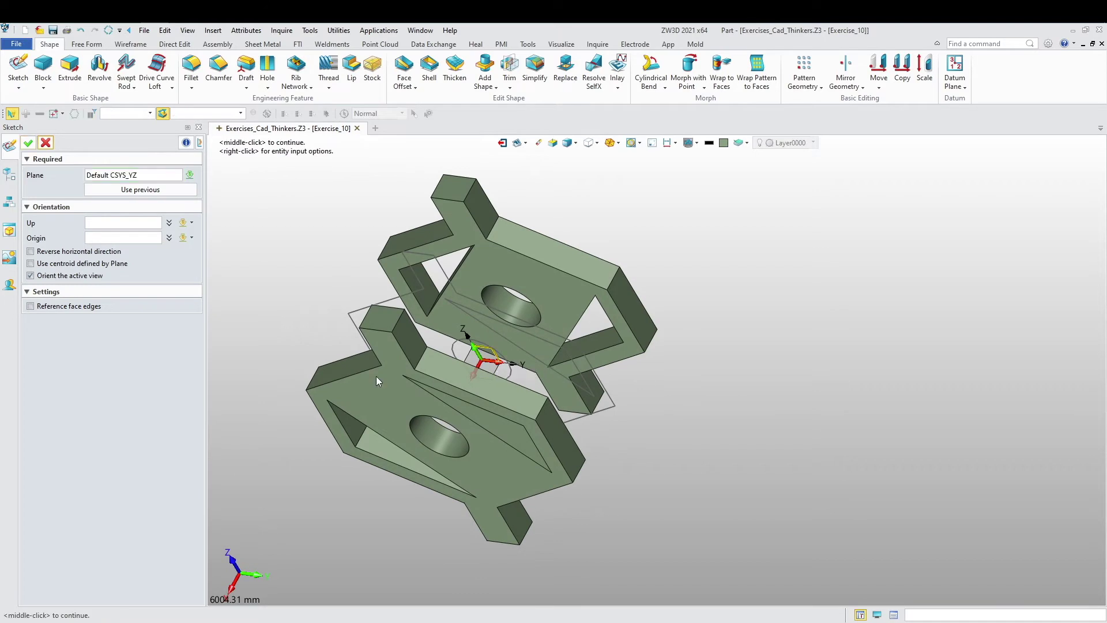
pyautogui.middleClick(376, 378)
# Step: Offset the upper arm's top edge by -1056 mm in the sketch
pyautogui.moveTo(586, 211); pyautogui.dragTo(527, 260, button='middle')
pyautogui.scroll(2, 528, 259)
pyautogui.moveTo(339, 253)
pyautogui.mouseDown(button='middle')
pyautogui.moveTo(301, 252)
pyautogui.moveTo(306, 234)
pyautogui.mouseUp(button='middle')
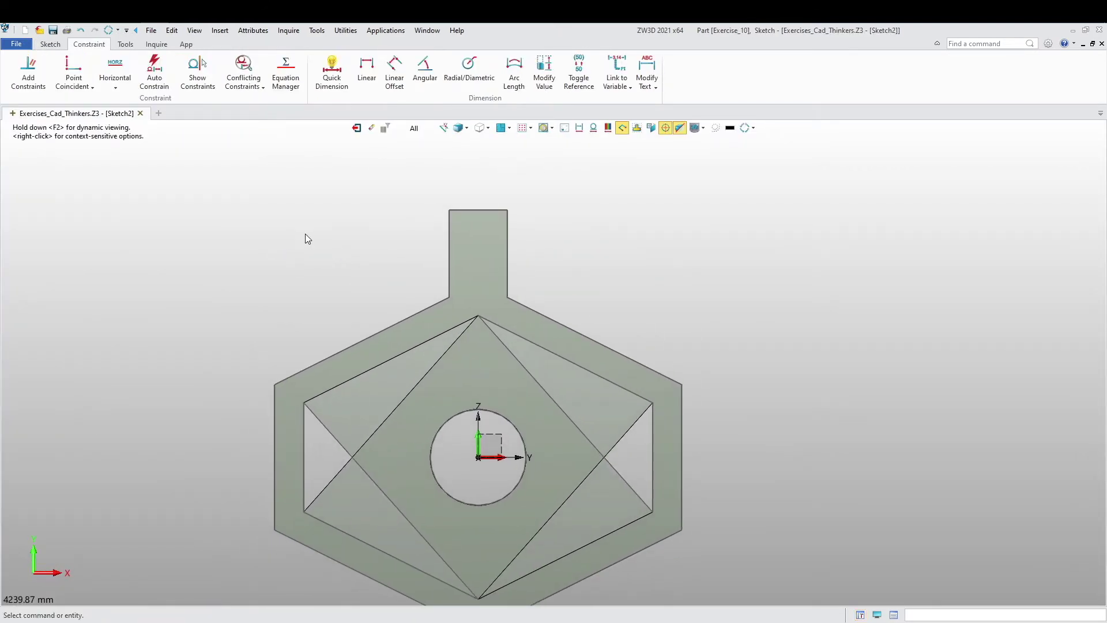
pyautogui.scroll(-3, 311, 226)
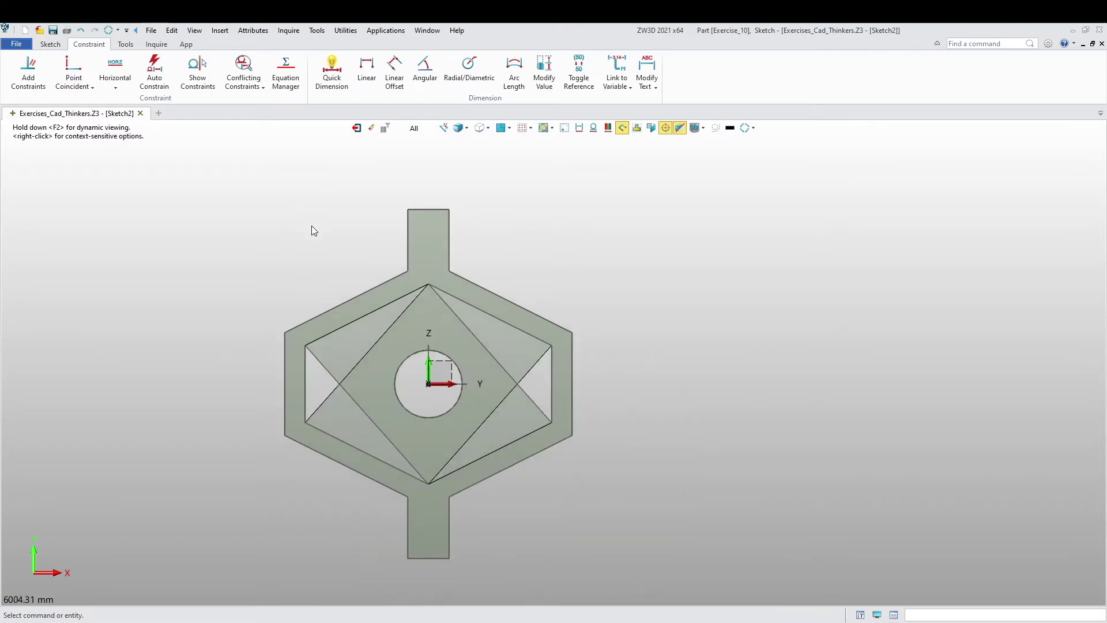
pyautogui.click(50, 44)
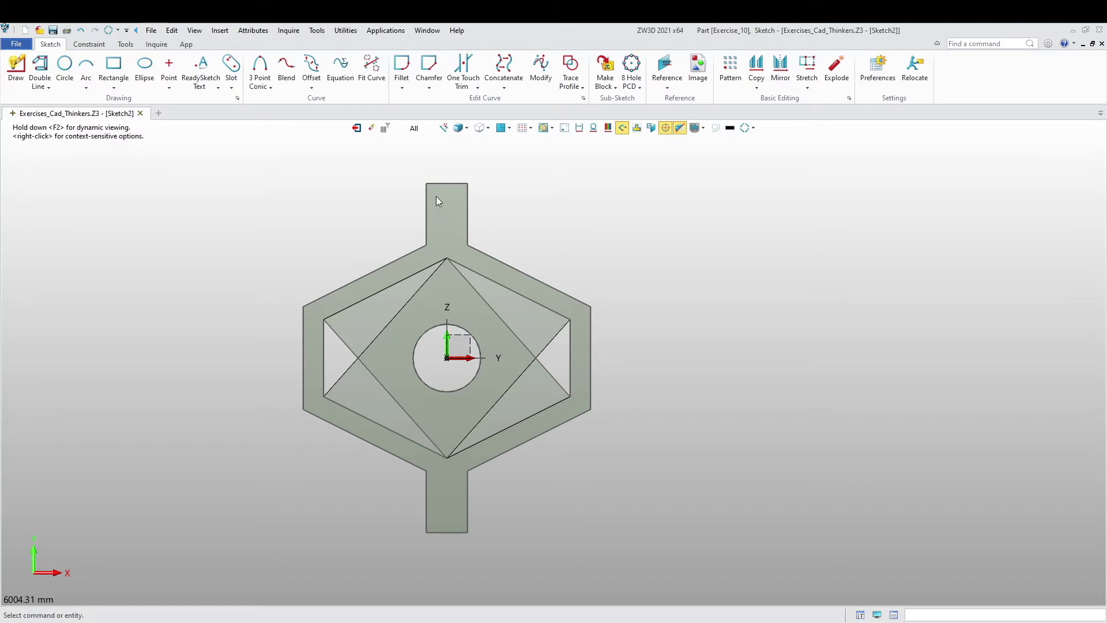
pyautogui.click(312, 67)
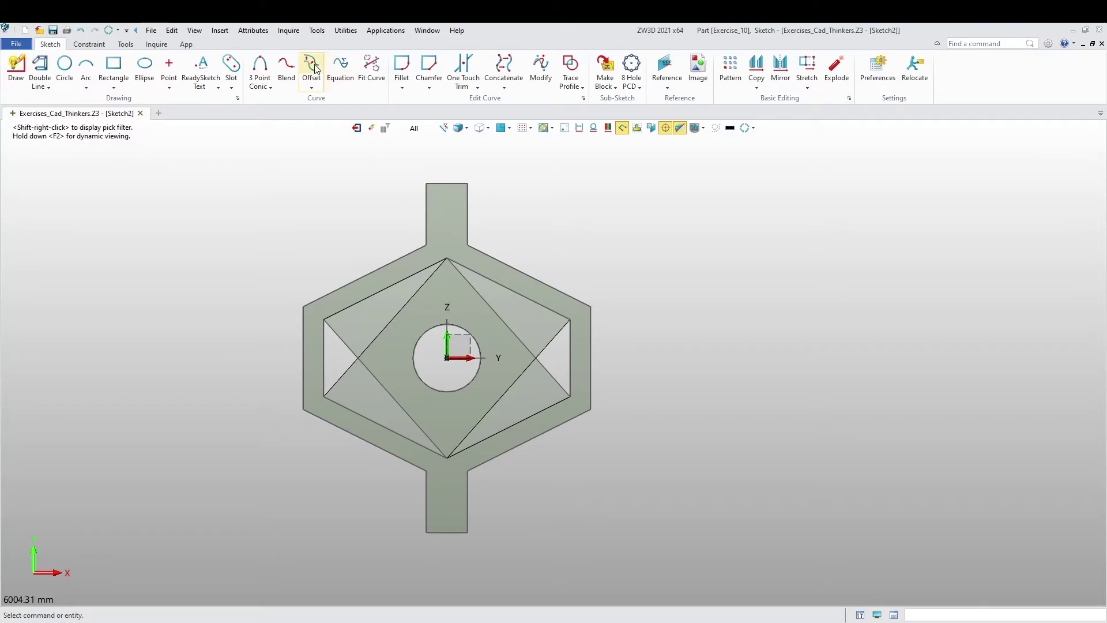
pyautogui.click(456, 185)
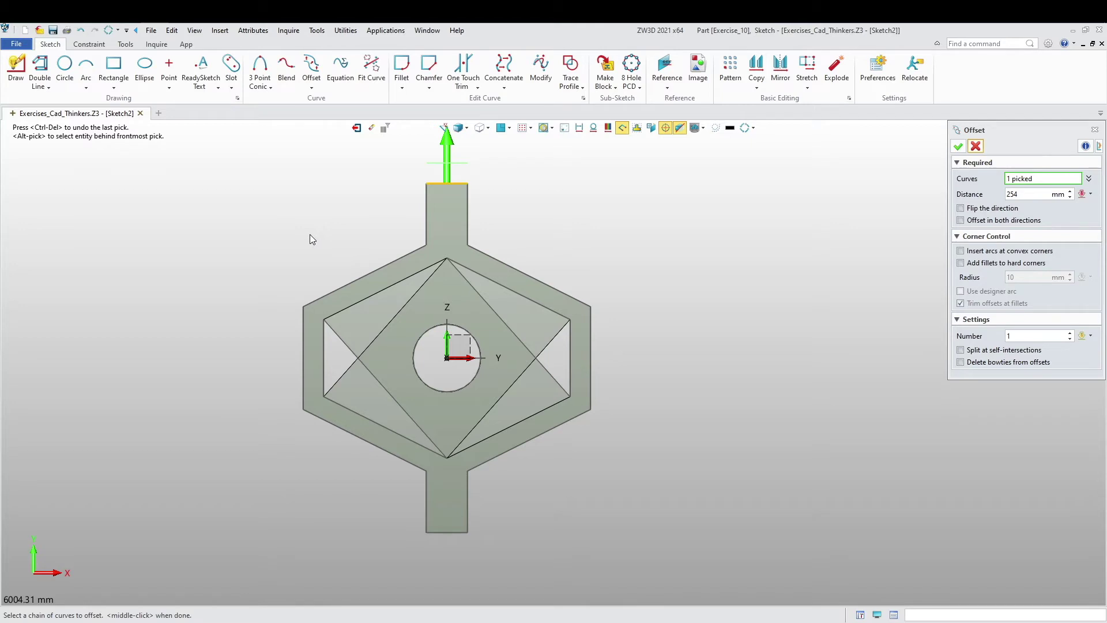
pyautogui.doubleClick(1024, 195)
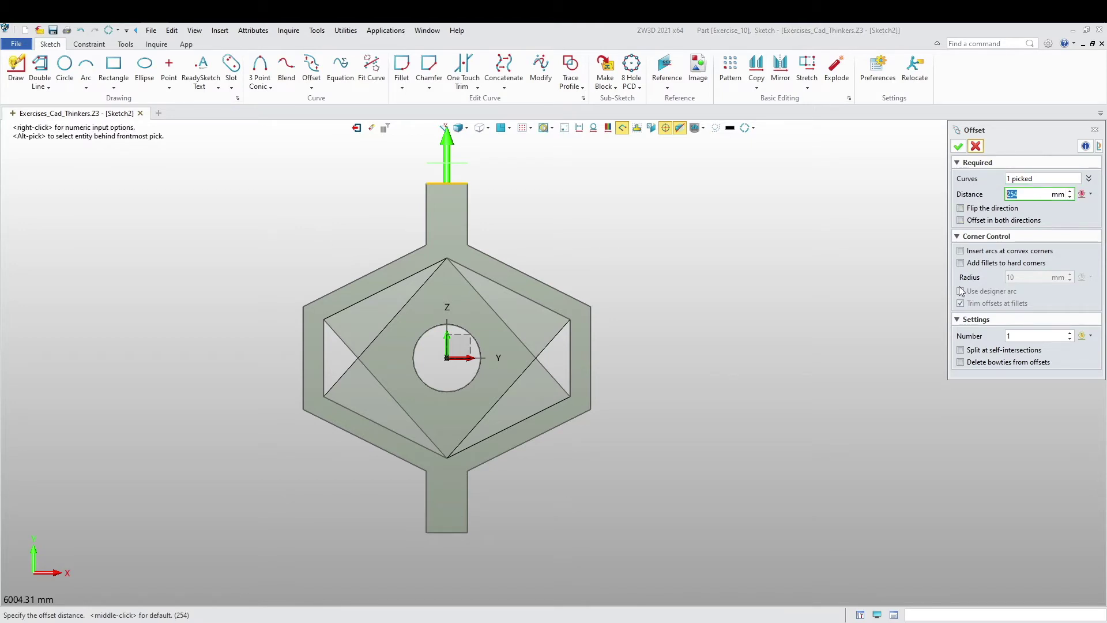
pyautogui.press('Return')
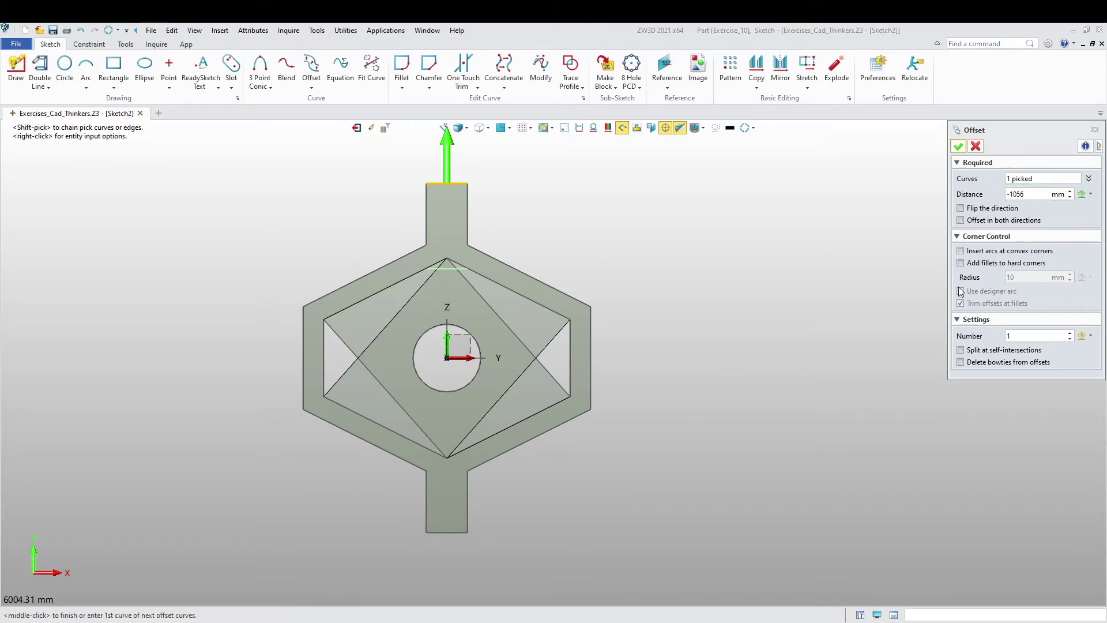
pyautogui.middleClick(445, 303)
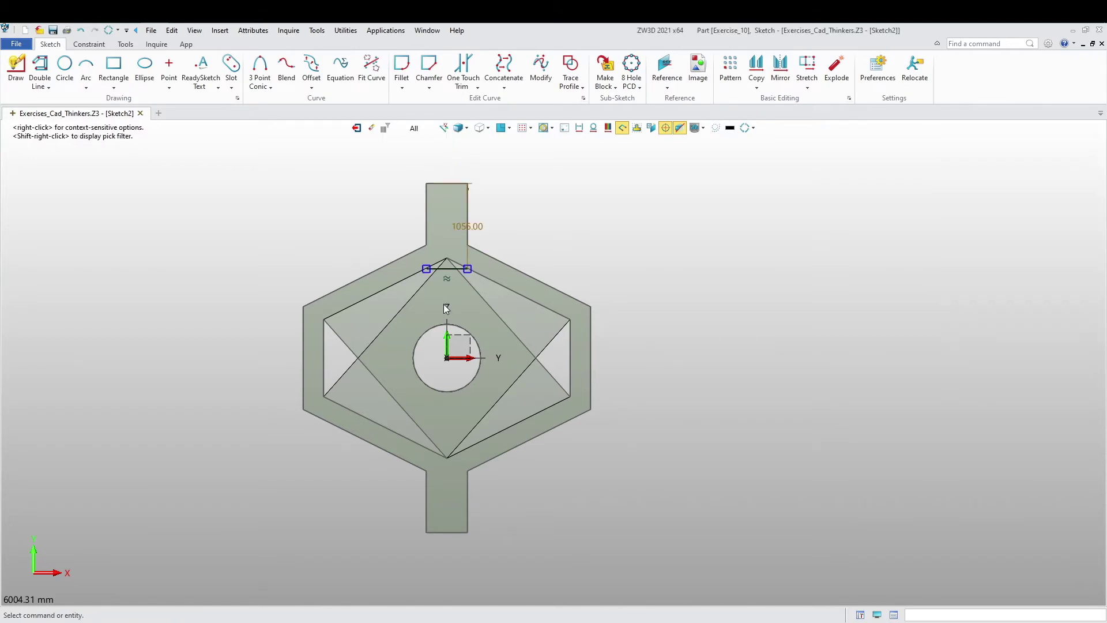
# Step: Move the offset dimension's text out to the left side of the upper arm
pyautogui.scroll(1, 410, 219)
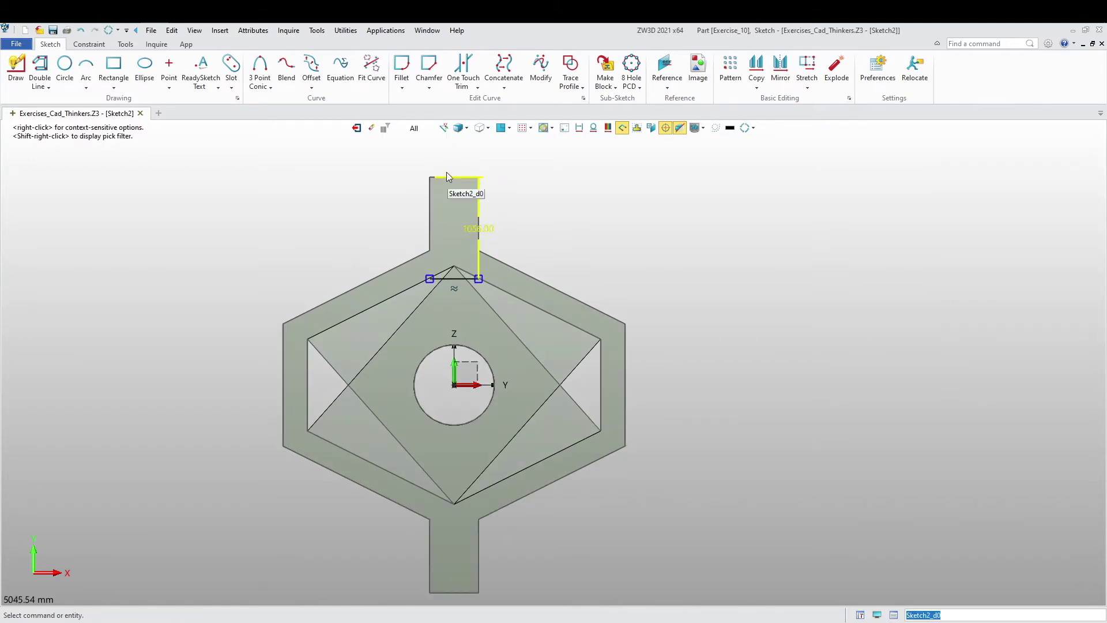
pyautogui.rightClick(488, 236)
pyautogui.click(508, 222)
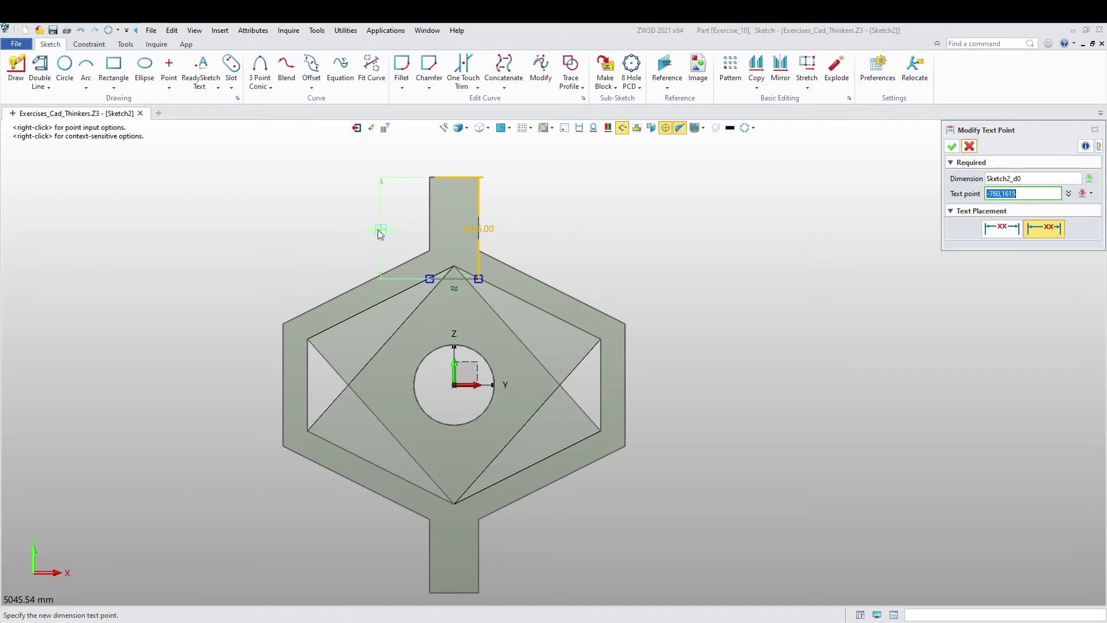
pyautogui.moveTo(295, 256); pyautogui.dragTo(269, 267, button='middle')
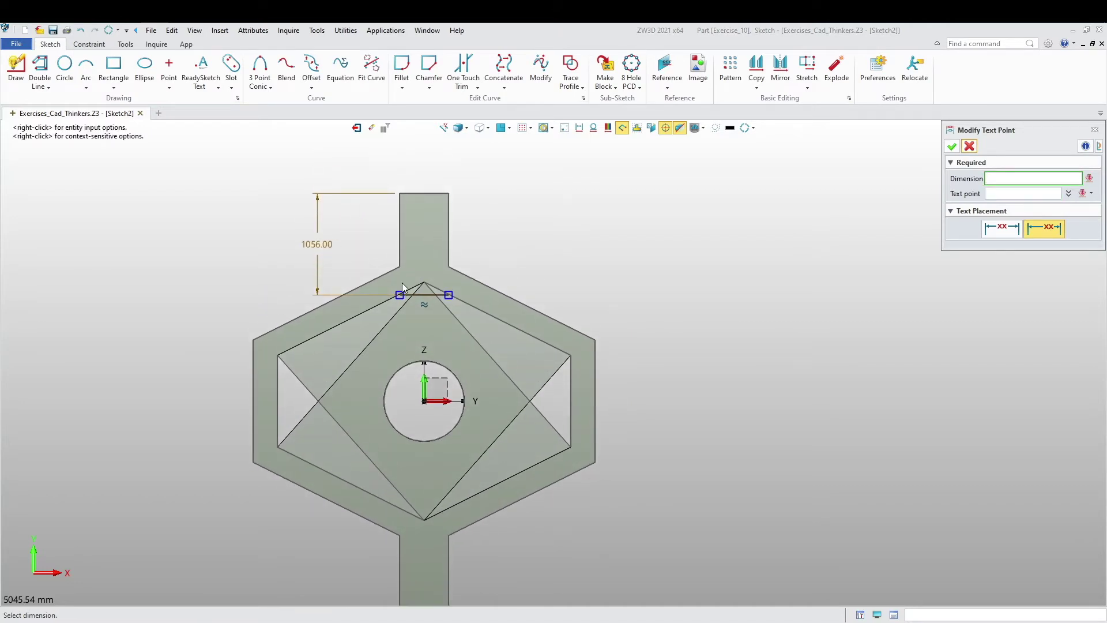
# Step: Draw three connected lines from the offset line's left end around the upper arm's top corners to its right end, closing a rectangle
pyautogui.click(16, 67)
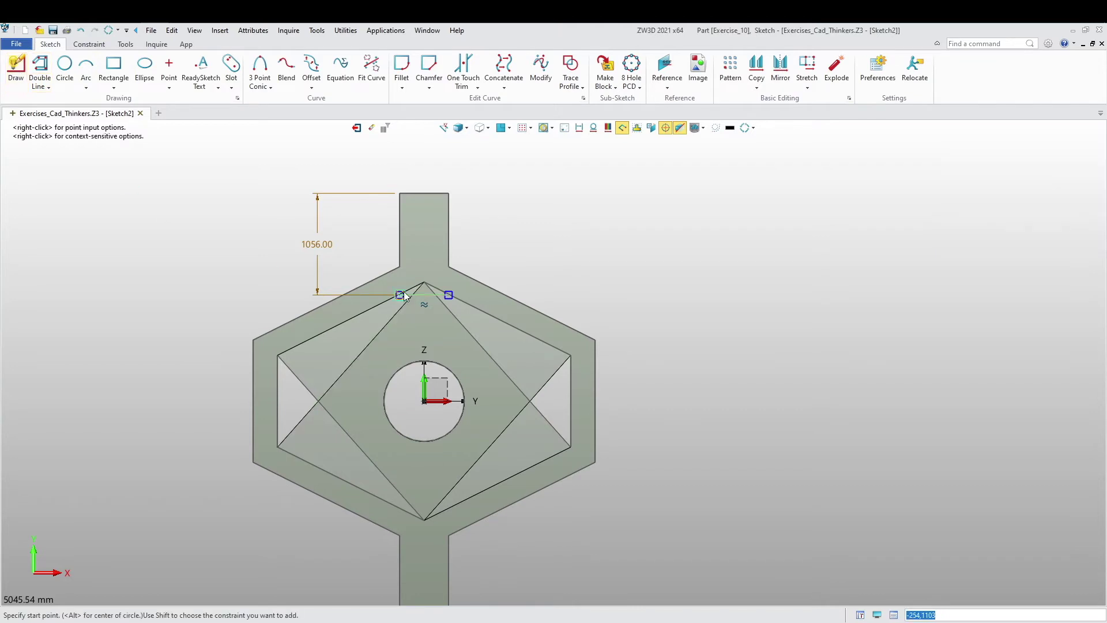
pyautogui.click(402, 293)
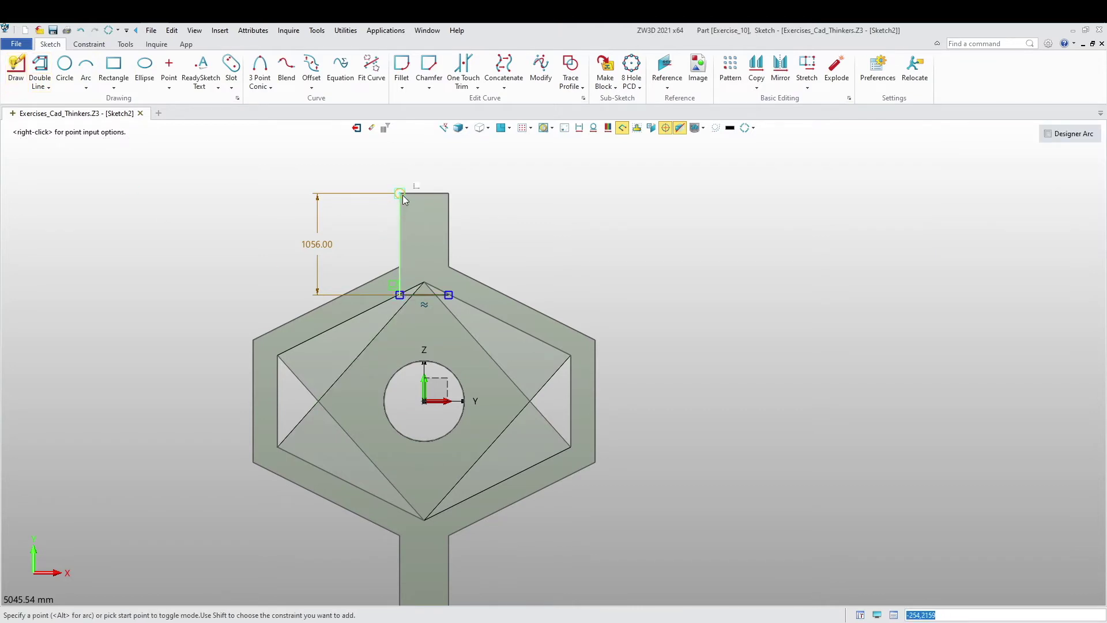
pyautogui.click(402, 195)
pyautogui.click(449, 192)
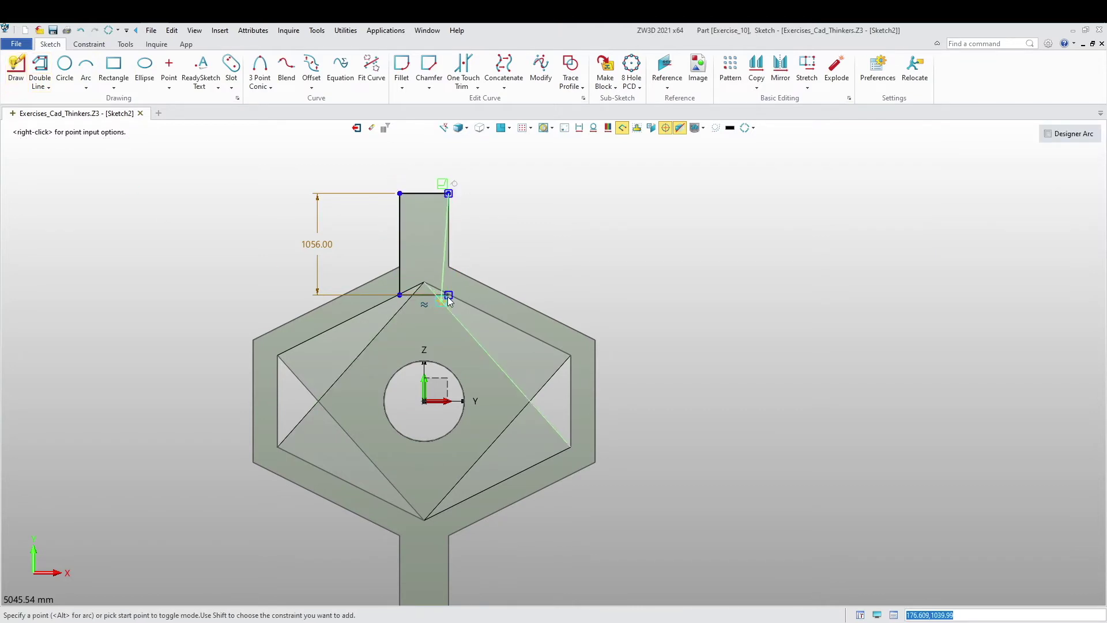
pyautogui.click(449, 295)
pyautogui.middleClick(536, 255)
# Step: Draw two sloped lines from the ends of the rectangle's lower edge, meeting at the inner hexagon's upper apex
pyautogui.scroll(5, 529, 276)
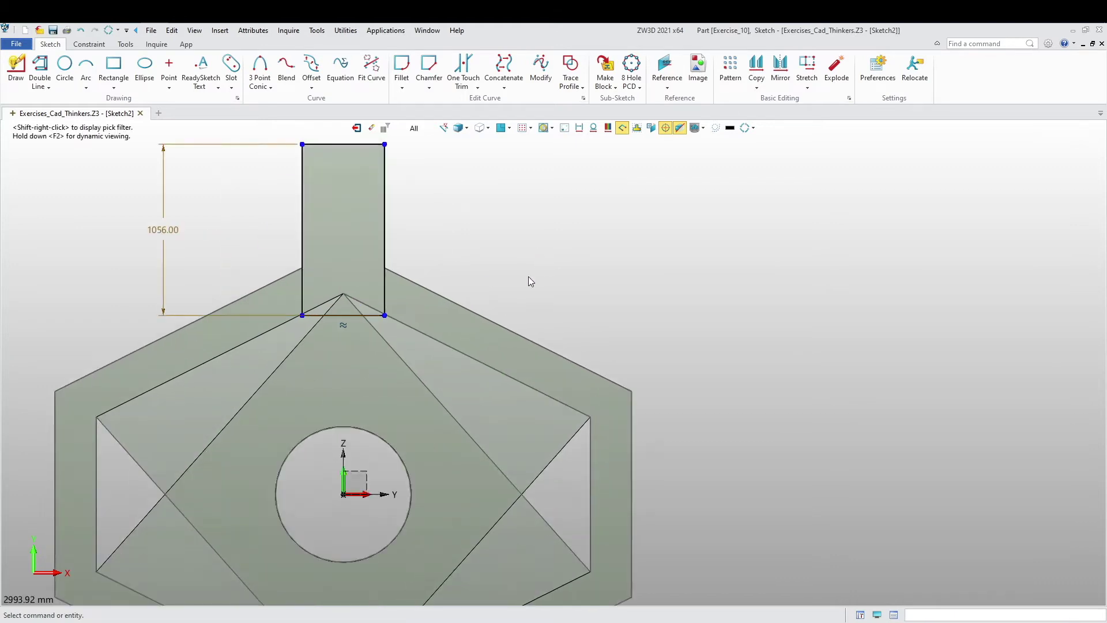
pyautogui.click(404, 313)
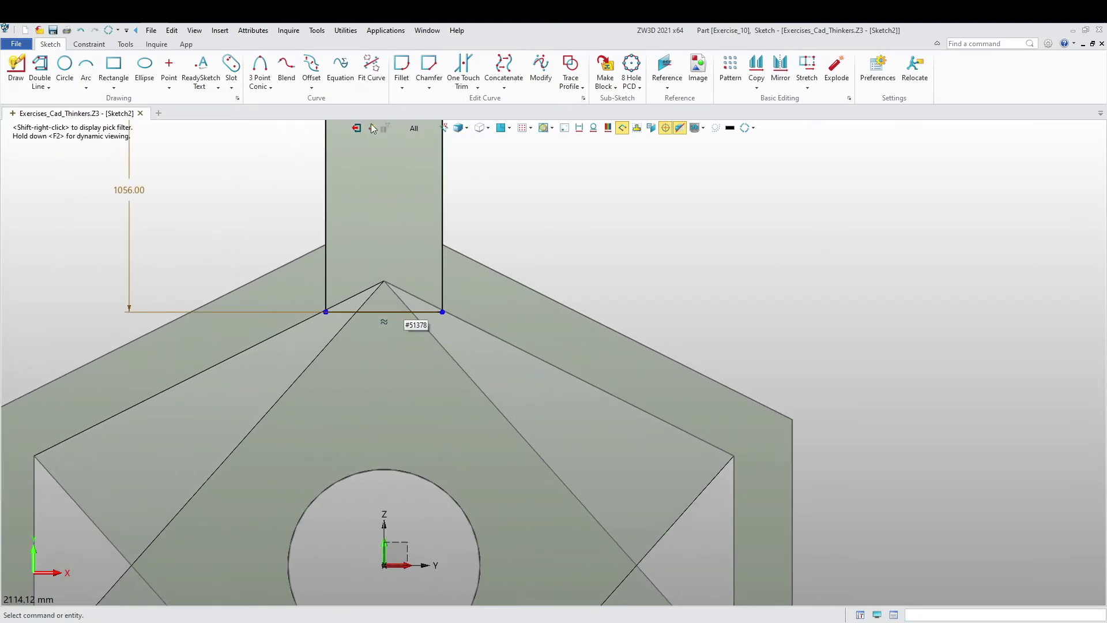
pyautogui.click(16, 66)
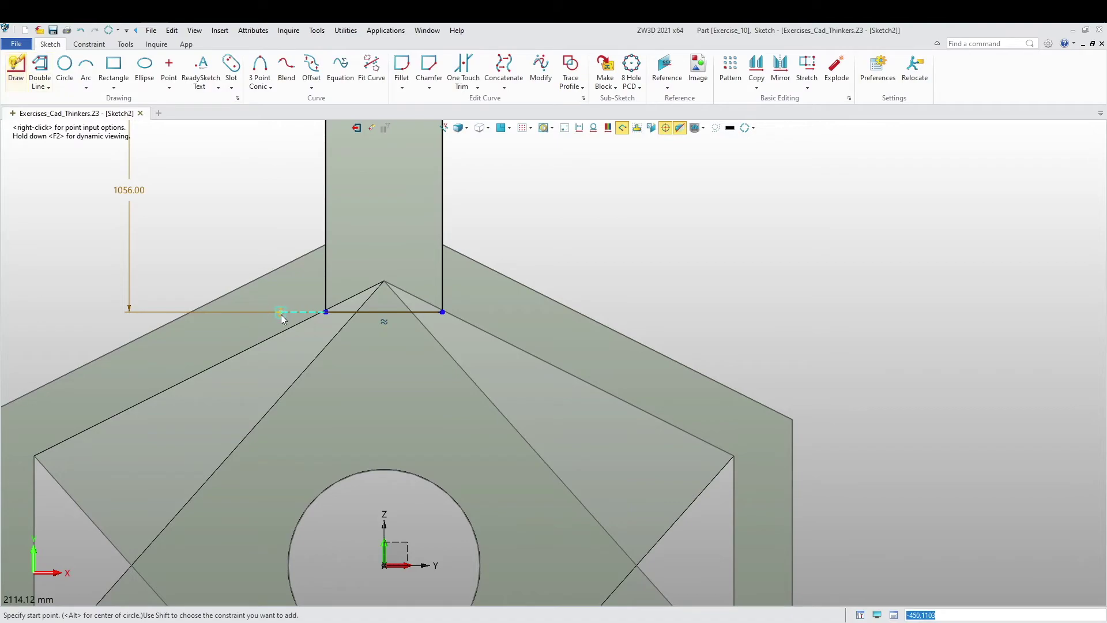
pyautogui.click(326, 312)
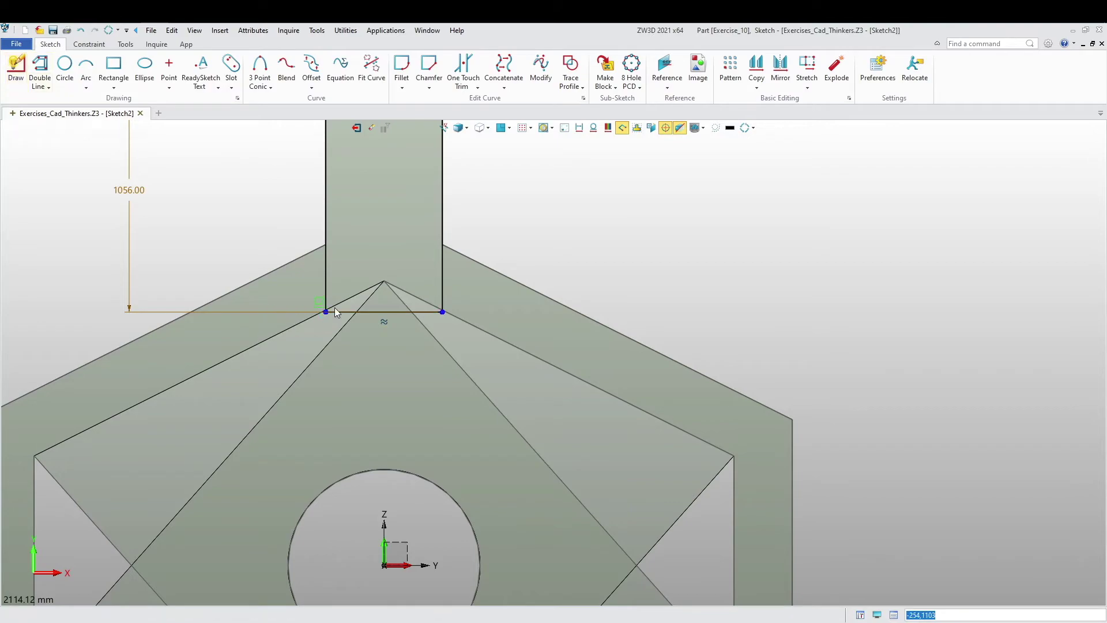
pyautogui.click(384, 281)
pyautogui.click(442, 312)
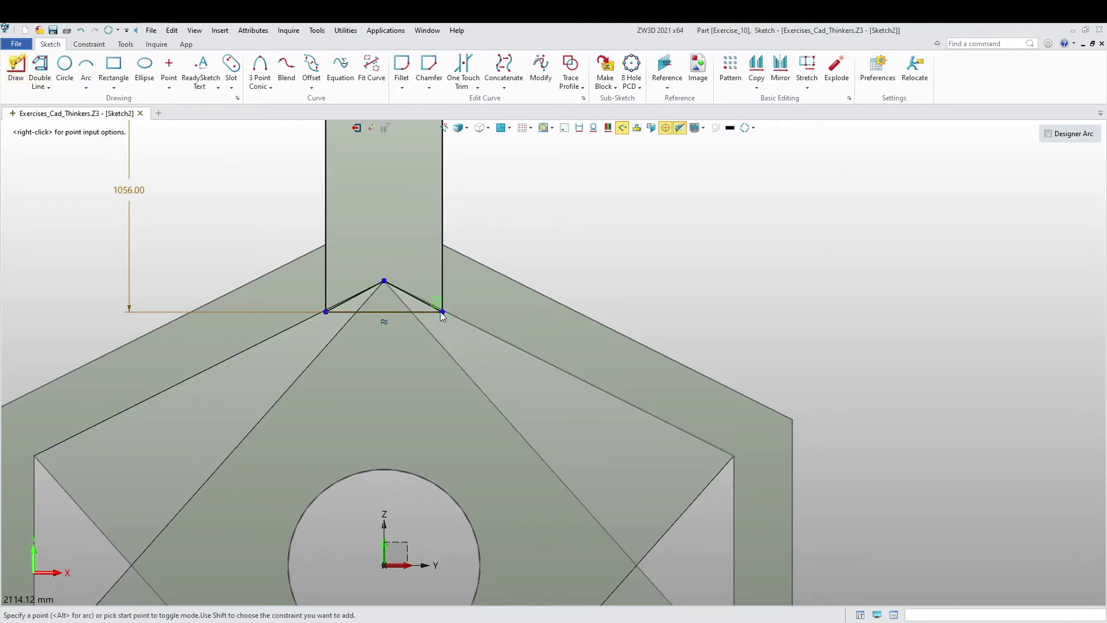
pyautogui.middleClick(440, 311)
# Step: Erase the offset dimension, the rectangle's lower edge and the two sloped lines meeting at the apex
pyautogui.scroll(5, 423, 324)
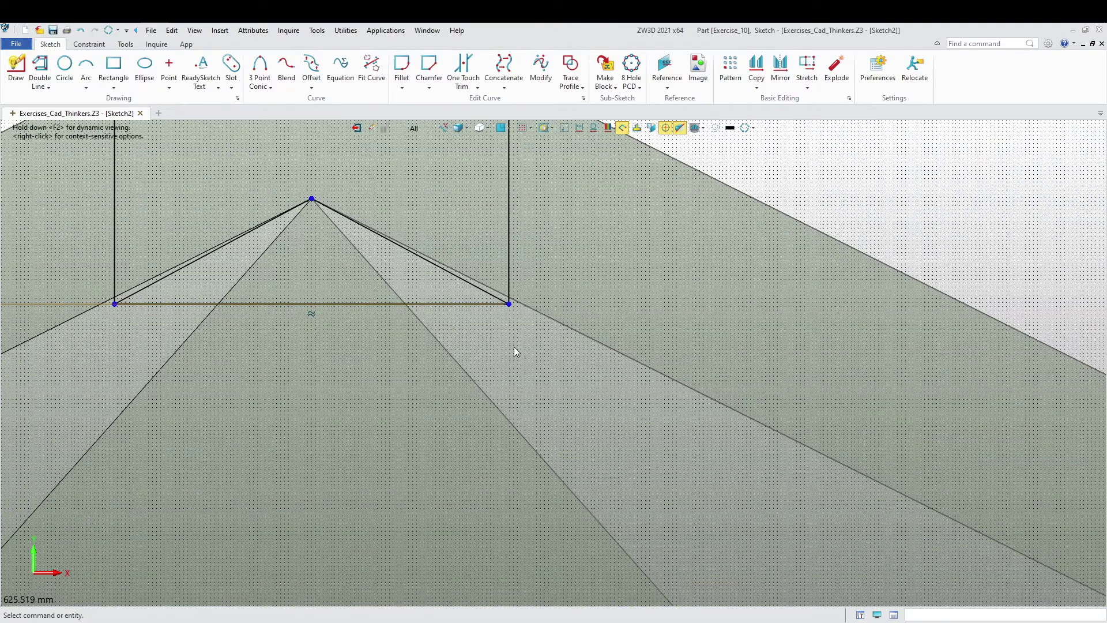
pyautogui.scroll(-1, 265, 345)
pyautogui.moveTo(265, 347); pyautogui.dragTo(329, 354, button='middle')
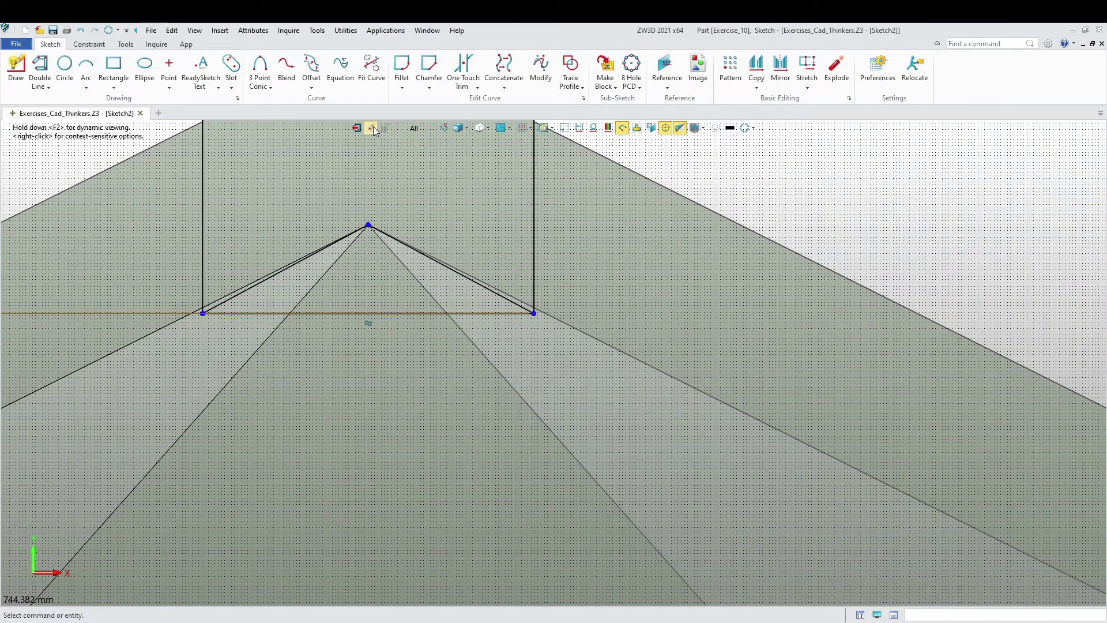
pyautogui.click(373, 129)
pyautogui.click(162, 314)
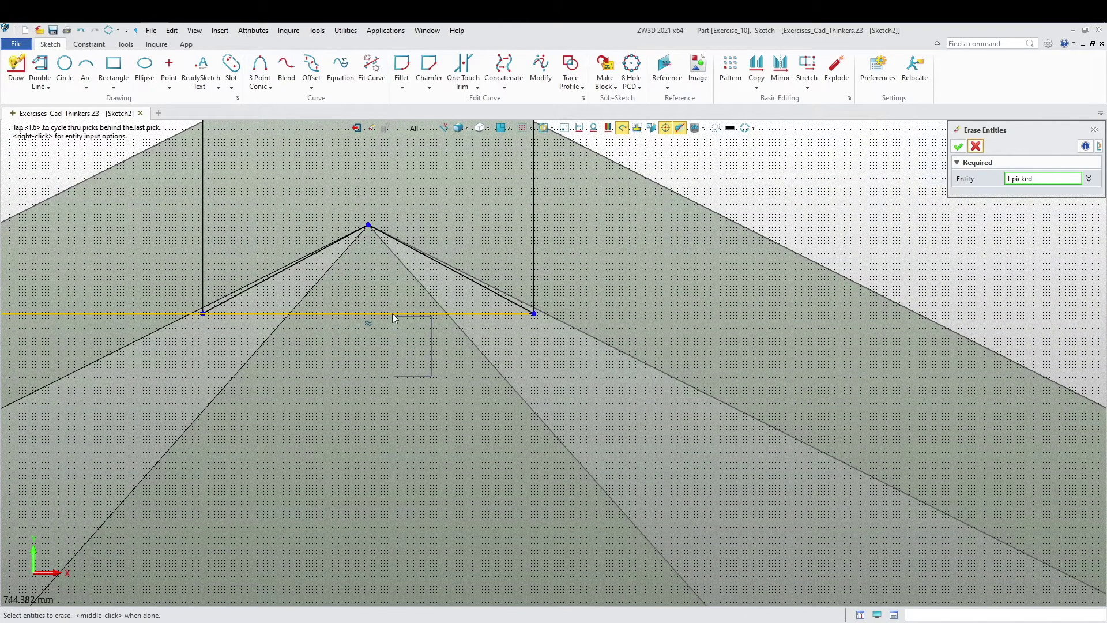
pyautogui.moveTo(464, 371)
pyautogui.mouseDown()
pyautogui.moveTo(366, 252)
pyautogui.moveTo(313, 221)
pyautogui.mouseUp()
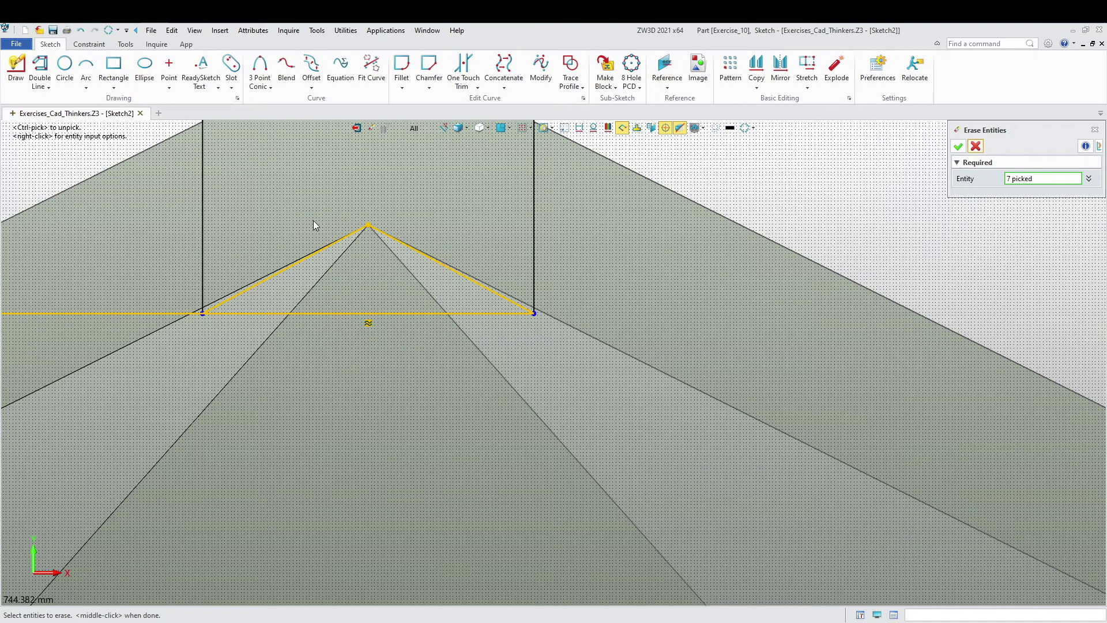
pyautogui.middleClick(313, 220)
pyautogui.moveTo(258, 334); pyautogui.dragTo(317, 356, button='middle')
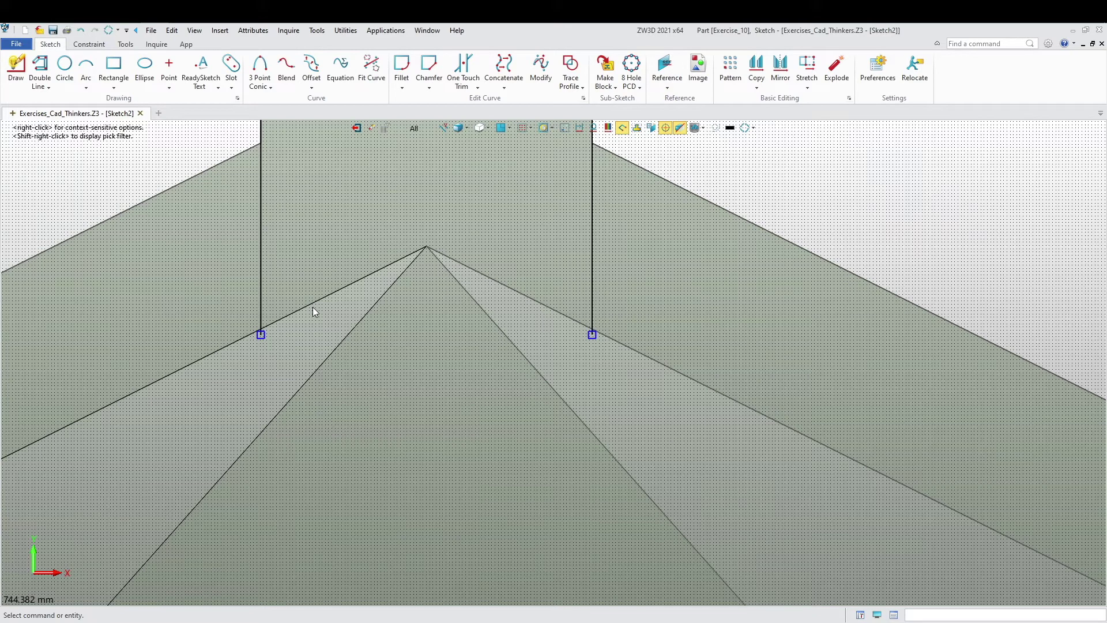
# Step: Project the two inner hexagon edges that meet at the upper apex into the sketch as construction reference curves
pyautogui.click(89, 44)
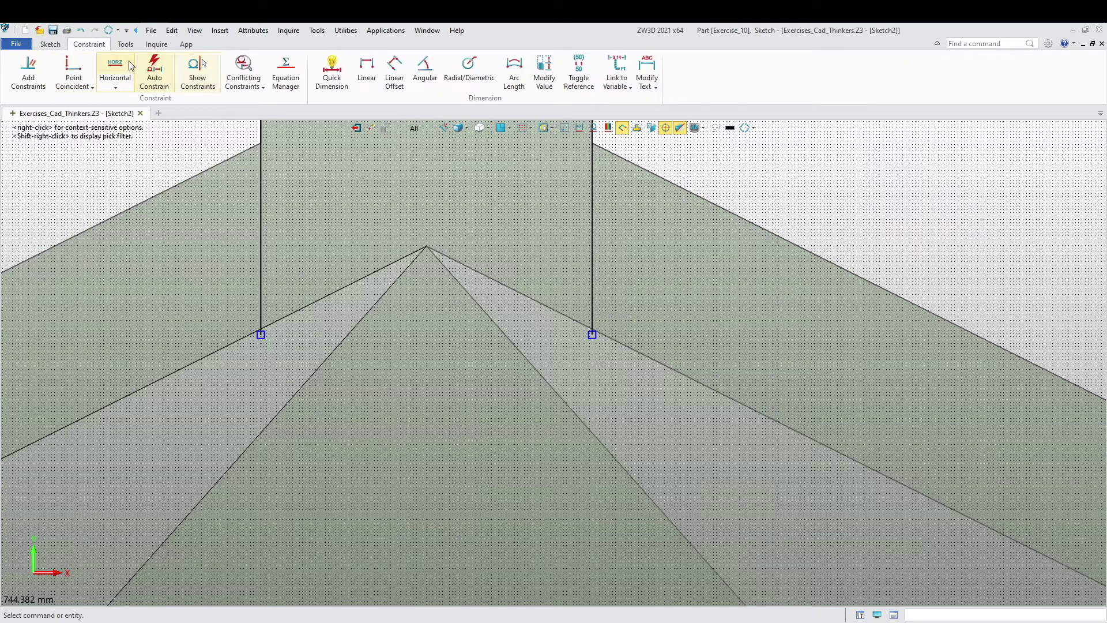
pyautogui.click(50, 44)
pyautogui.click(667, 68)
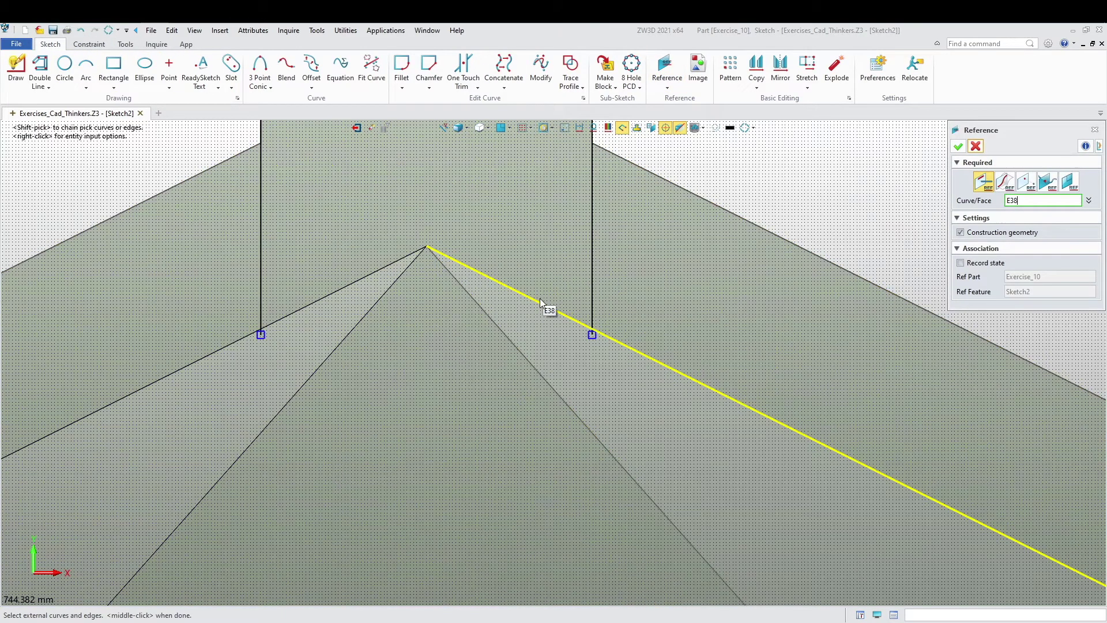
pyautogui.click(543, 306)
pyautogui.click(486, 302)
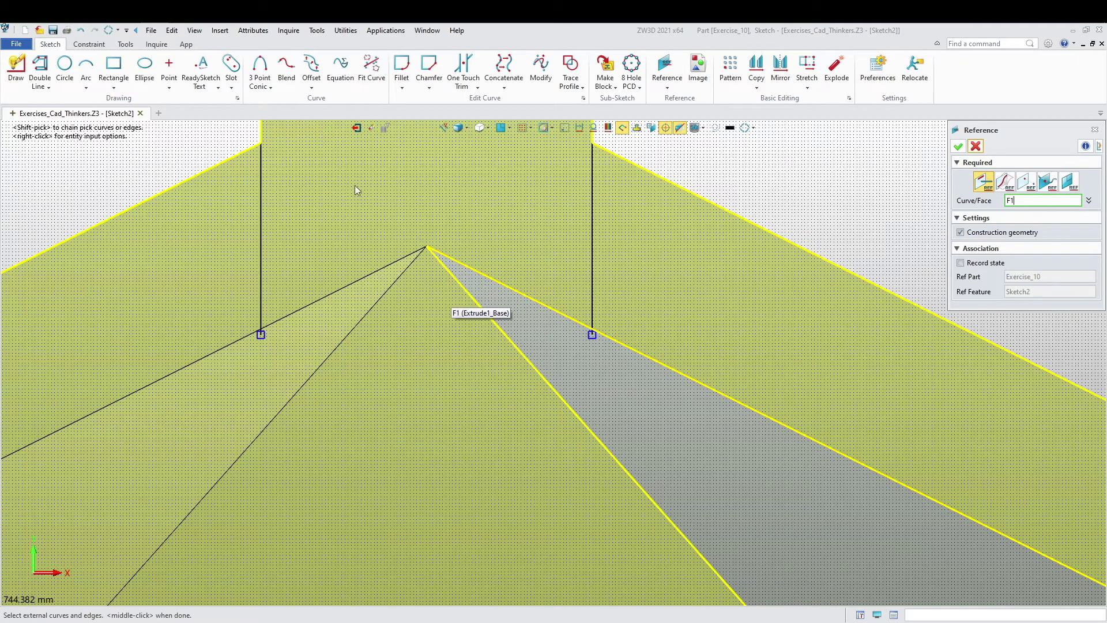
pyautogui.scroll(-3, 410, 326)
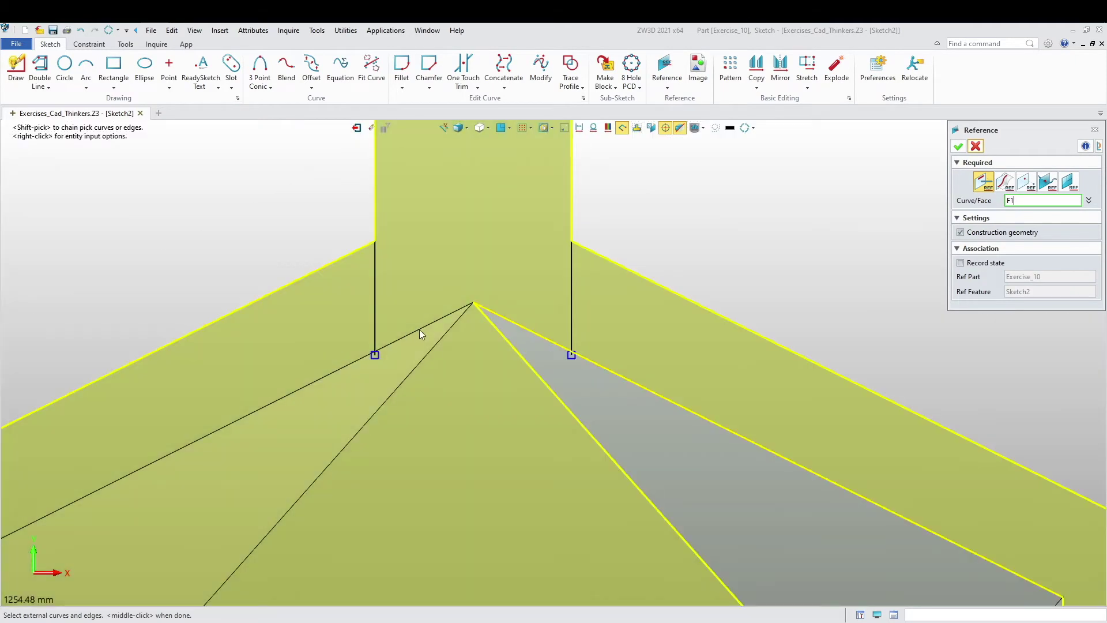
pyautogui.scroll(1, 245, 226)
pyautogui.scroll(2, 417, 325)
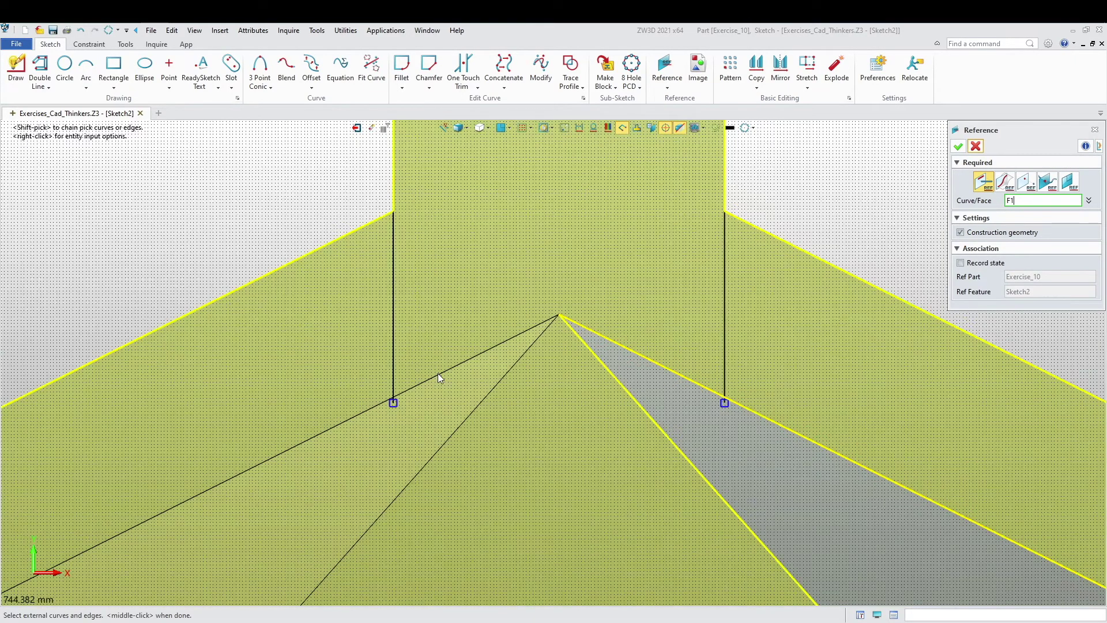
pyautogui.moveTo(438, 373); pyautogui.dragTo(455, 385, button='right')
pyautogui.scroll(-2, 459, 386)
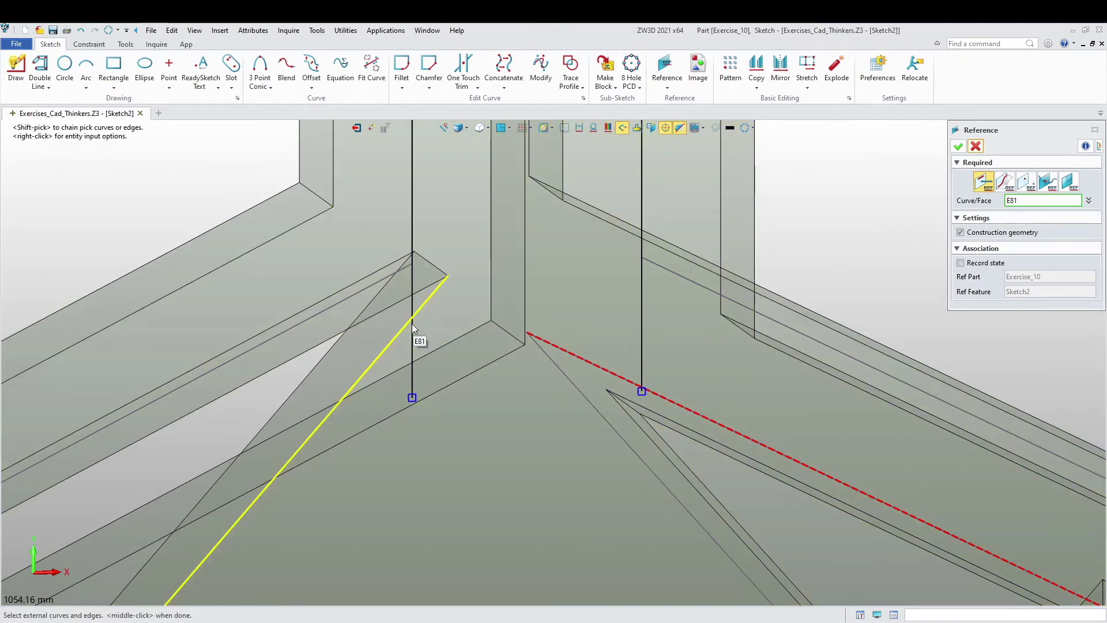
pyautogui.click(410, 324)
pyautogui.moveTo(410, 326); pyautogui.dragTo(425, 339, button='right')
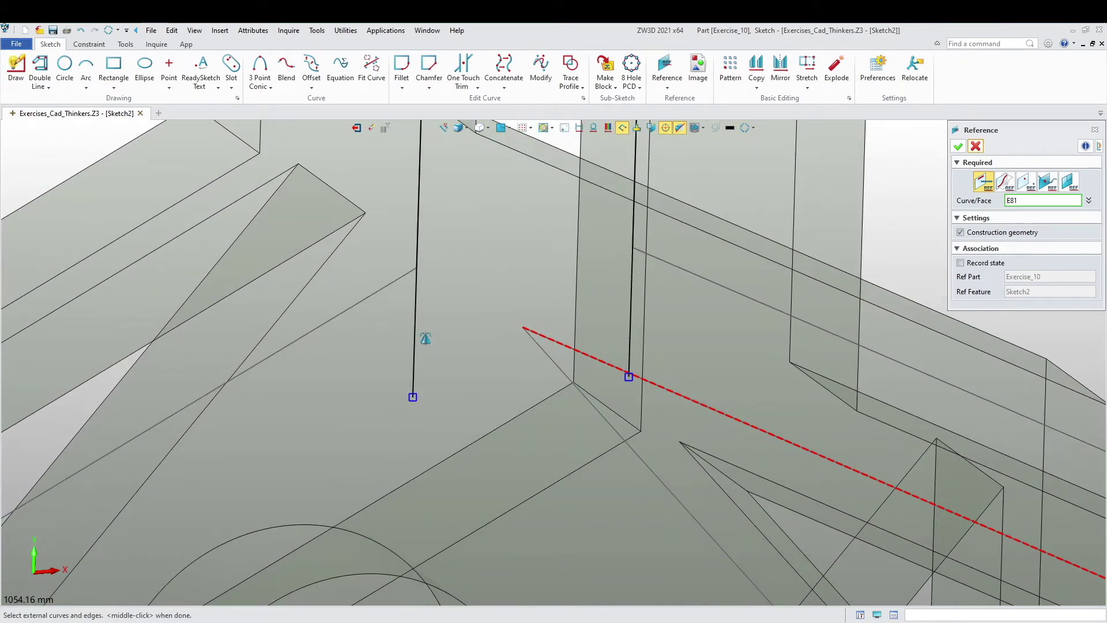
pyautogui.middleClick(314, 238)
pyautogui.middleClick(313, 244)
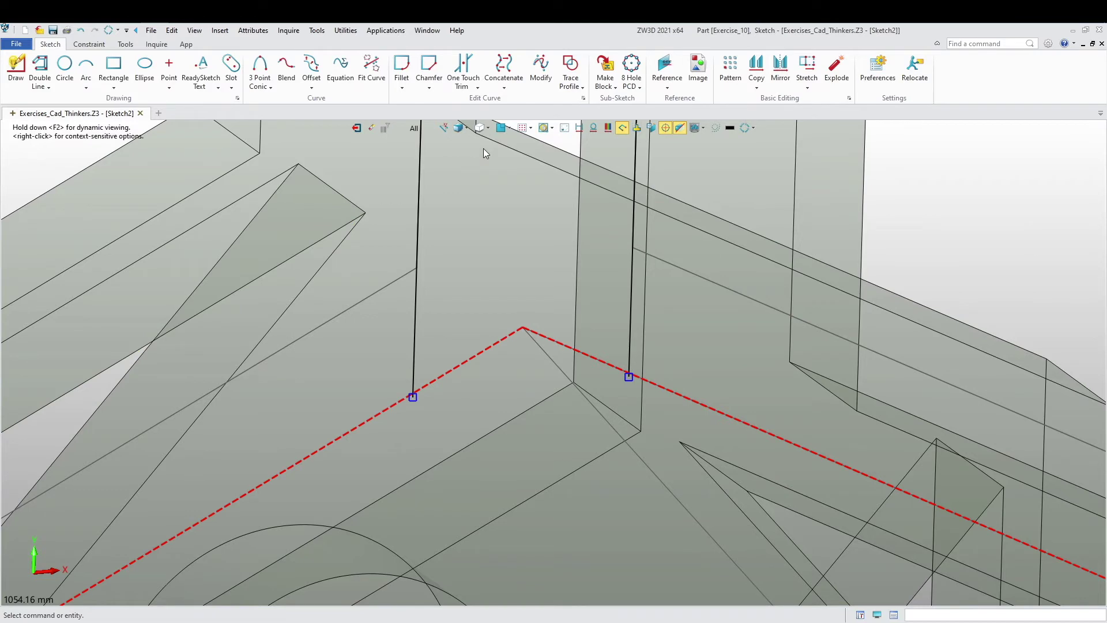
# Step: Convert the two sloped reference lines at the upper apex from construction to regular sketch geometry
pyautogui.click(501, 128)
pyautogui.scroll(8, 546, 246)
pyautogui.moveTo(594, 238); pyautogui.dragTo(506, 345, button='middle')
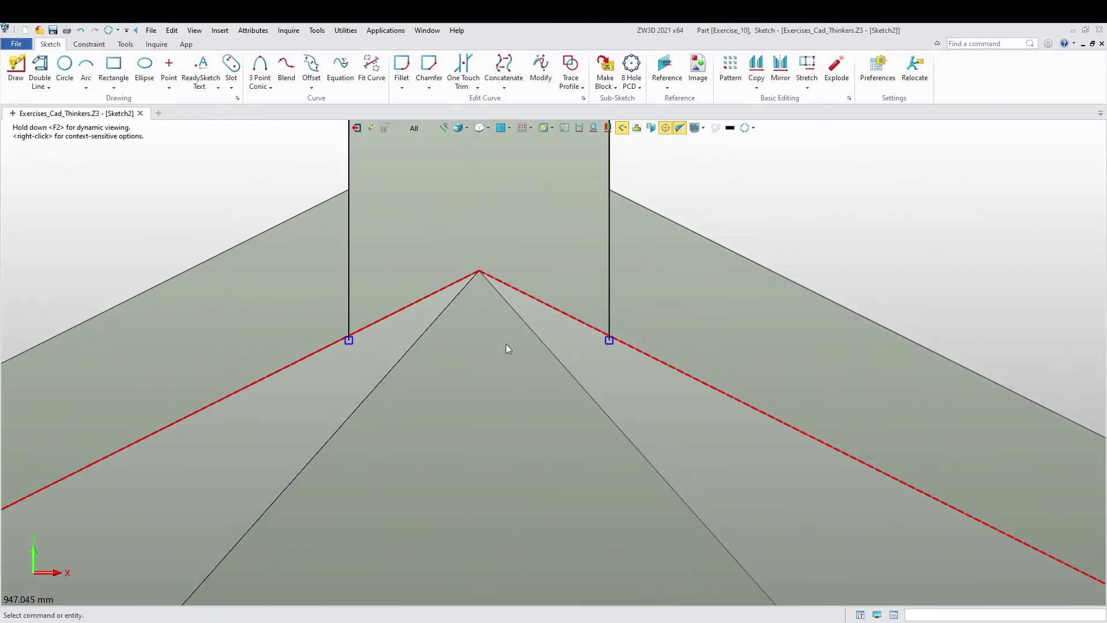
pyautogui.moveTo(469, 237); pyautogui.dragTo(465, 240)
pyautogui.rightClick(465, 240)
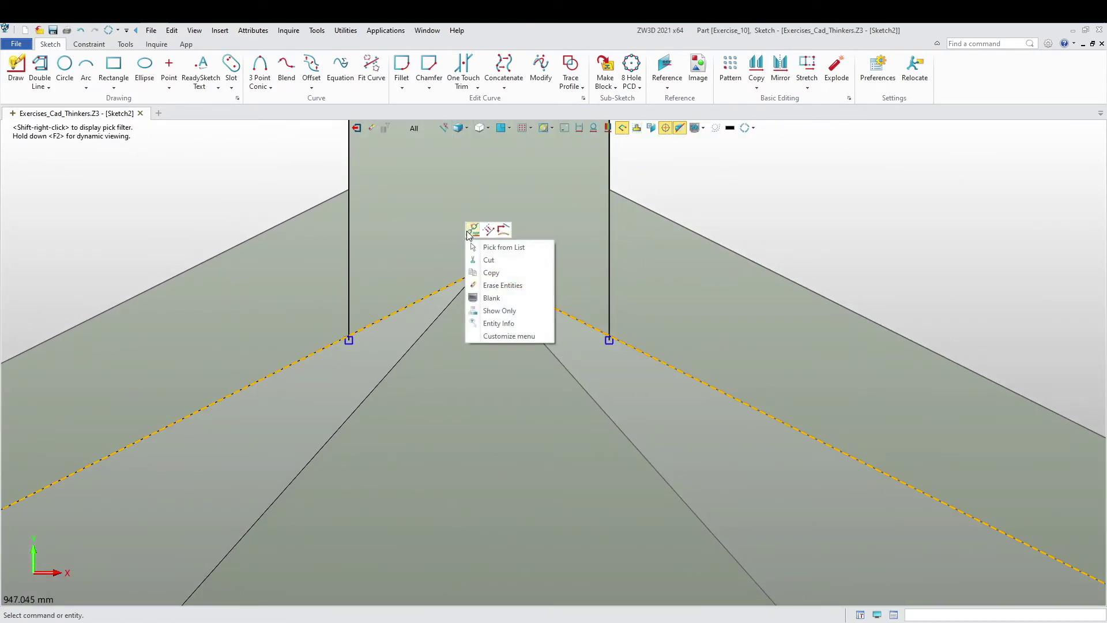
pyautogui.click(493, 322)
pyautogui.moveTo(453, 241); pyautogui.dragTo(453, 241)
pyautogui.rightClick(453, 241)
pyautogui.click(460, 230)
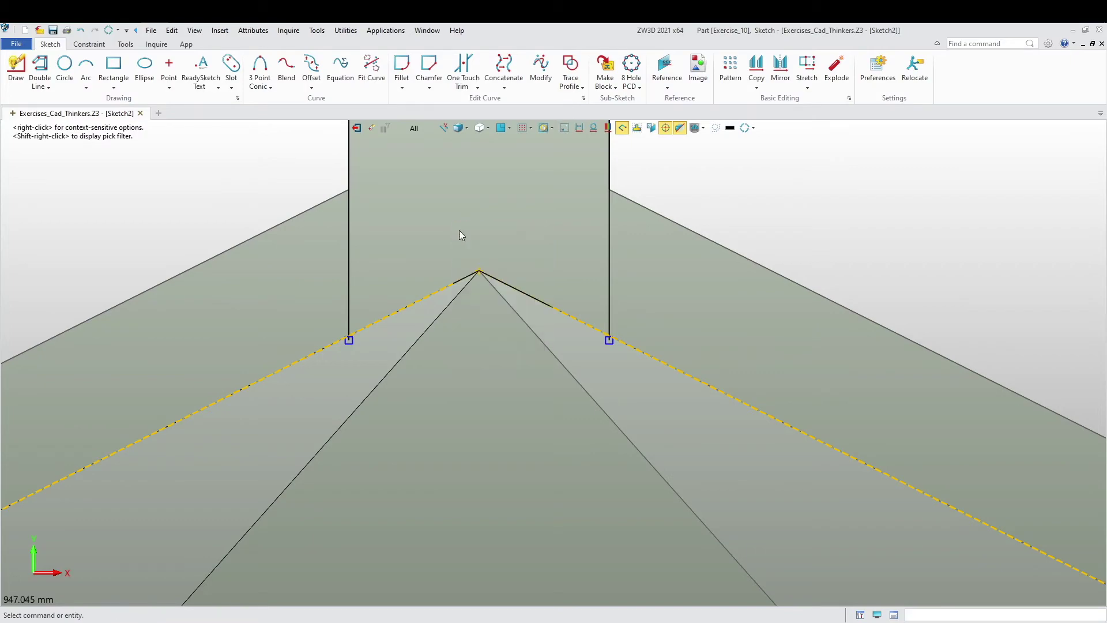
# Step: Trim the vertical lines' lower stubs and the sloped lines' outer parts, closing the upper arm profile with a V-shaped base
pyautogui.scroll(3, 351, 364)
pyautogui.click(447, 64)
pyautogui.scroll(3, 374, 326)
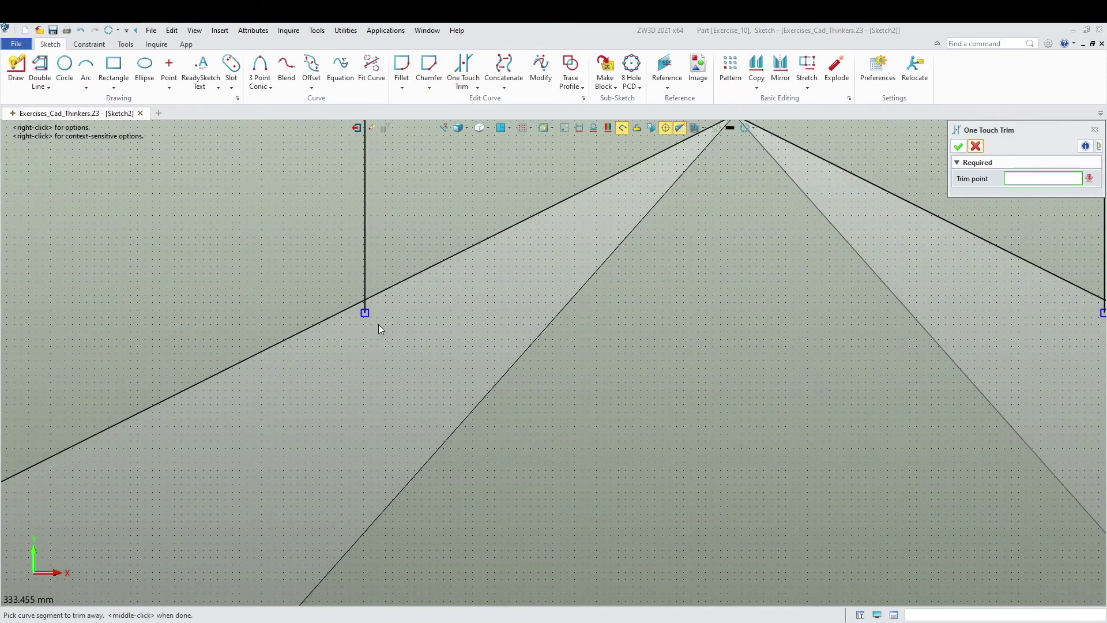
pyautogui.click(366, 312)
pyautogui.scroll(-3, 366, 323)
pyautogui.scroll(3, 742, 346)
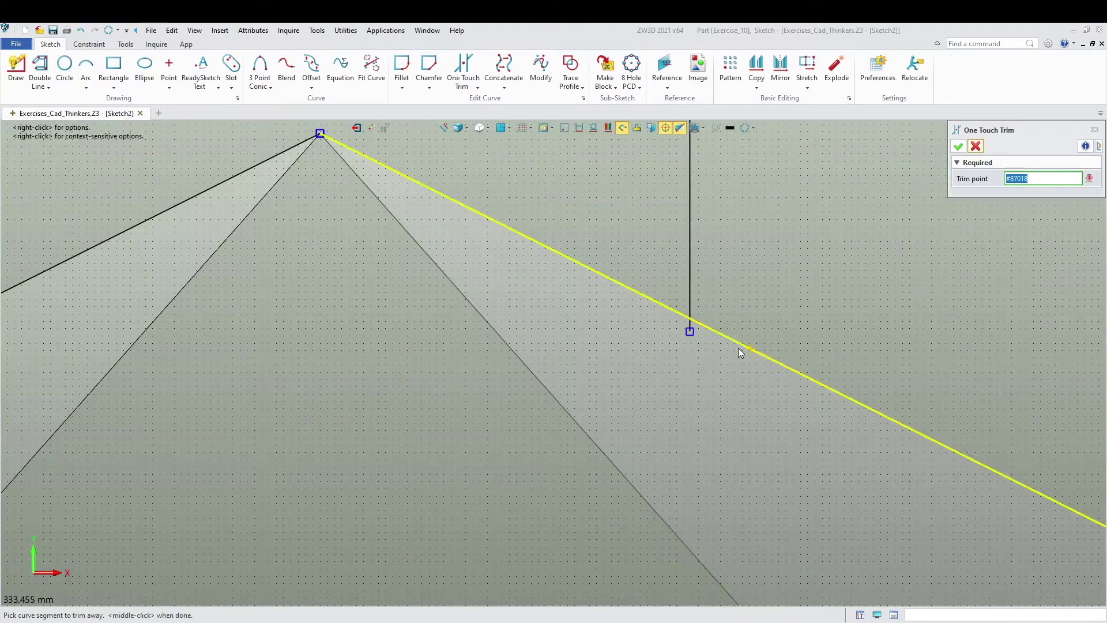
pyautogui.click(691, 333)
pyautogui.scroll(-5, 544, 477)
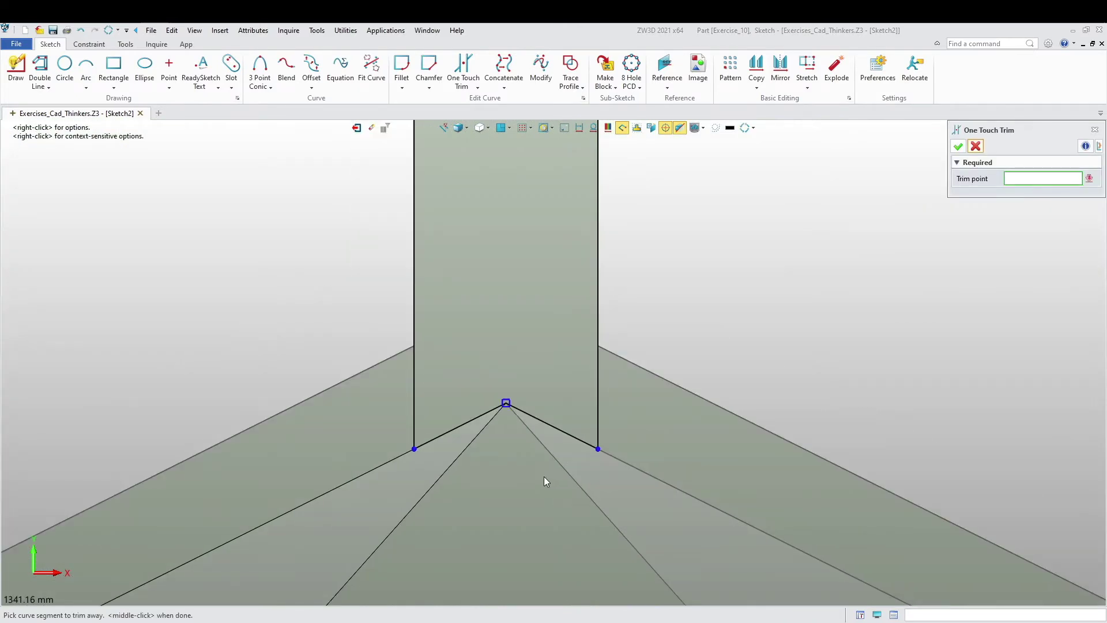
pyautogui.scroll(-5, 511, 412)
pyautogui.moveTo(465, 489)
pyautogui.mouseDown(button='middle')
pyautogui.moveTo(409, 386)
pyautogui.moveTo(422, 420)
pyautogui.mouseUp(button='middle')
pyautogui.scroll(2, 494, 426)
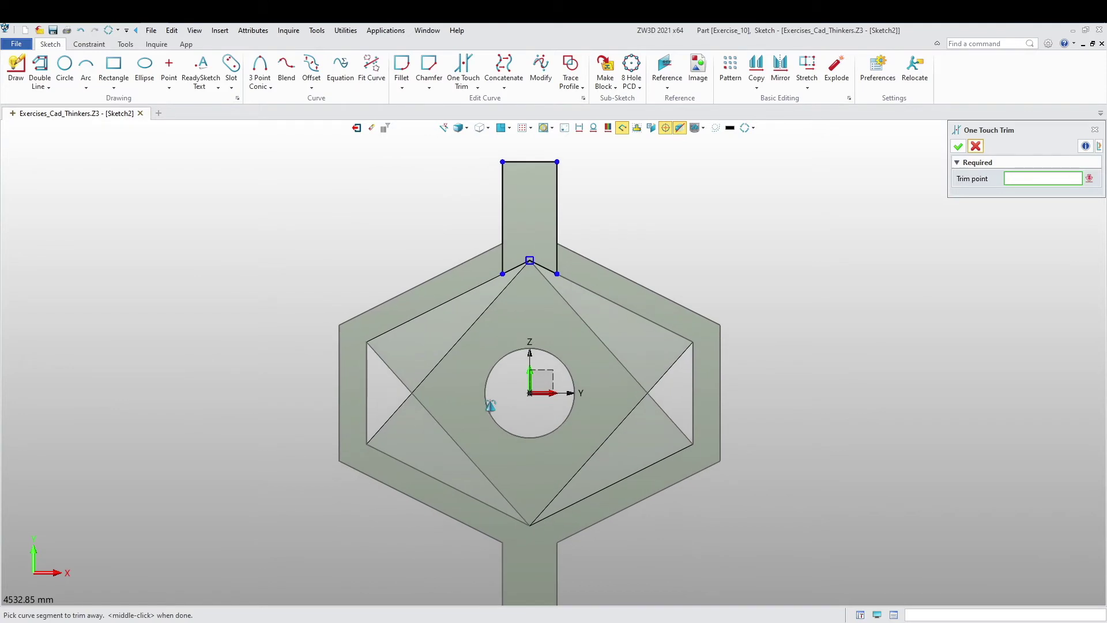
pyautogui.scroll(-3, 466, 399)
pyautogui.middleClick(413, 384)
# Step: Mirror the closed upper arm profile about the horizontal Y axis onto the lower arm, keeping the original entities
pyautogui.moveTo(344, 375); pyautogui.dragTo(305, 382, button='middle')
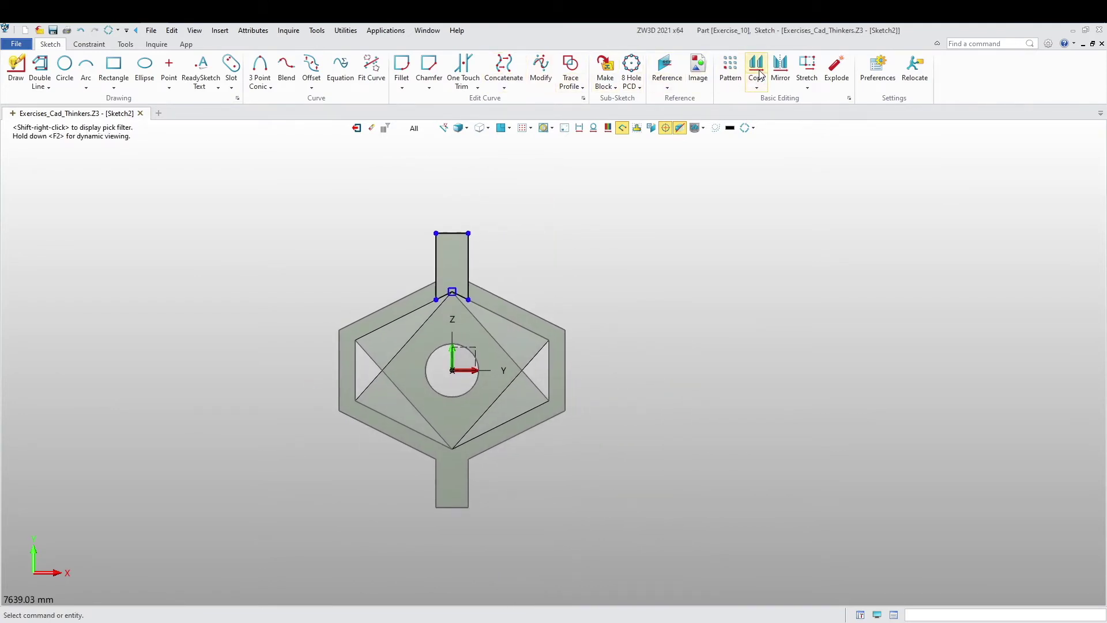
pyautogui.click(781, 70)
pyautogui.moveTo(504, 317); pyautogui.dragTo(343, 184)
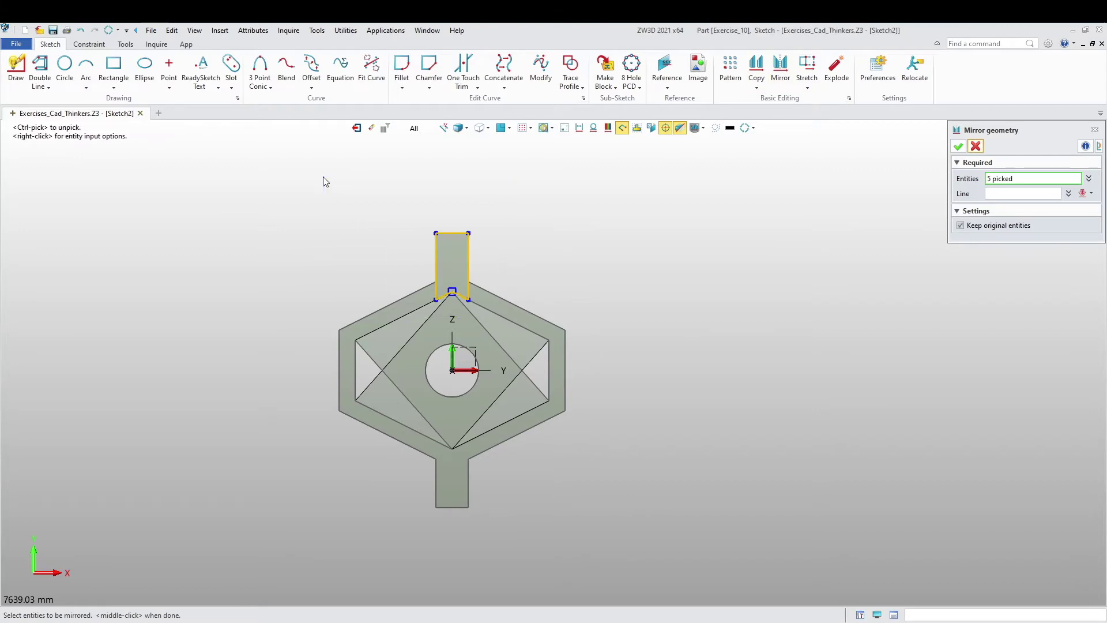
pyautogui.middleClick(323, 177)
pyautogui.click(473, 372)
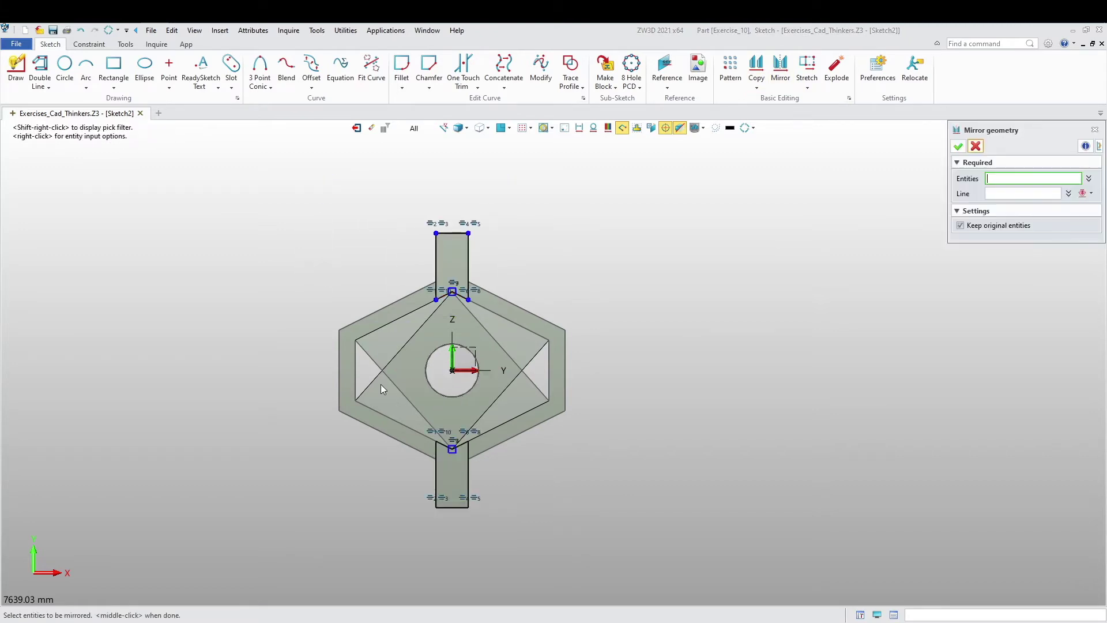
pyautogui.middleClick(132, 151)
# Step: Auto-constrain the sketch with dimensions, using the origin as base point, and exit the sketch
pyautogui.click(89, 44)
pyautogui.click(154, 70)
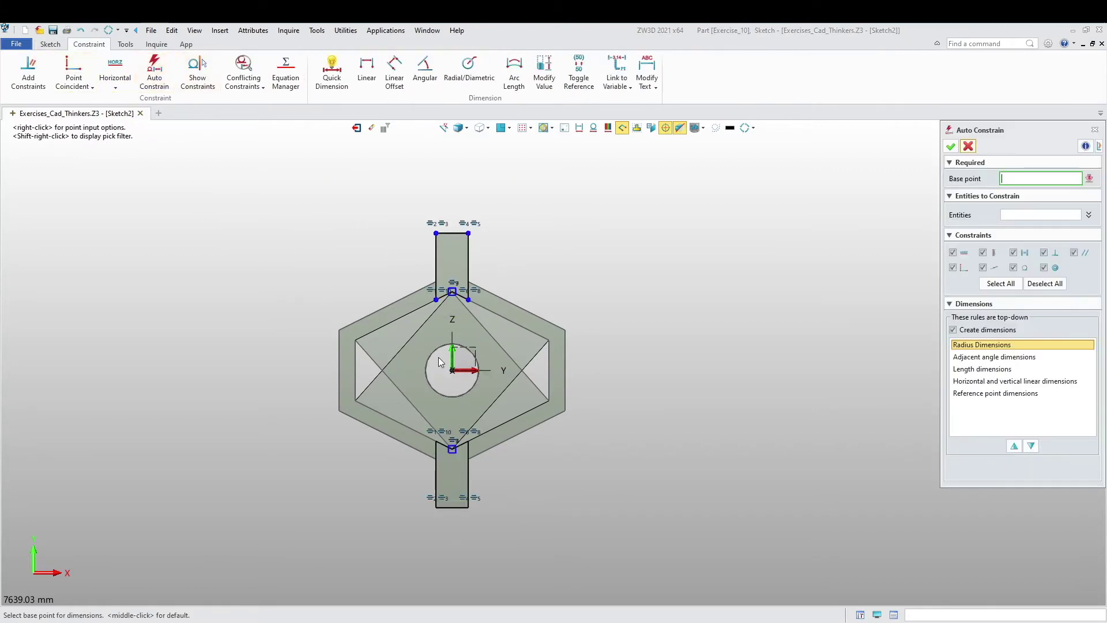
pyautogui.click(452, 370)
pyautogui.click(953, 146)
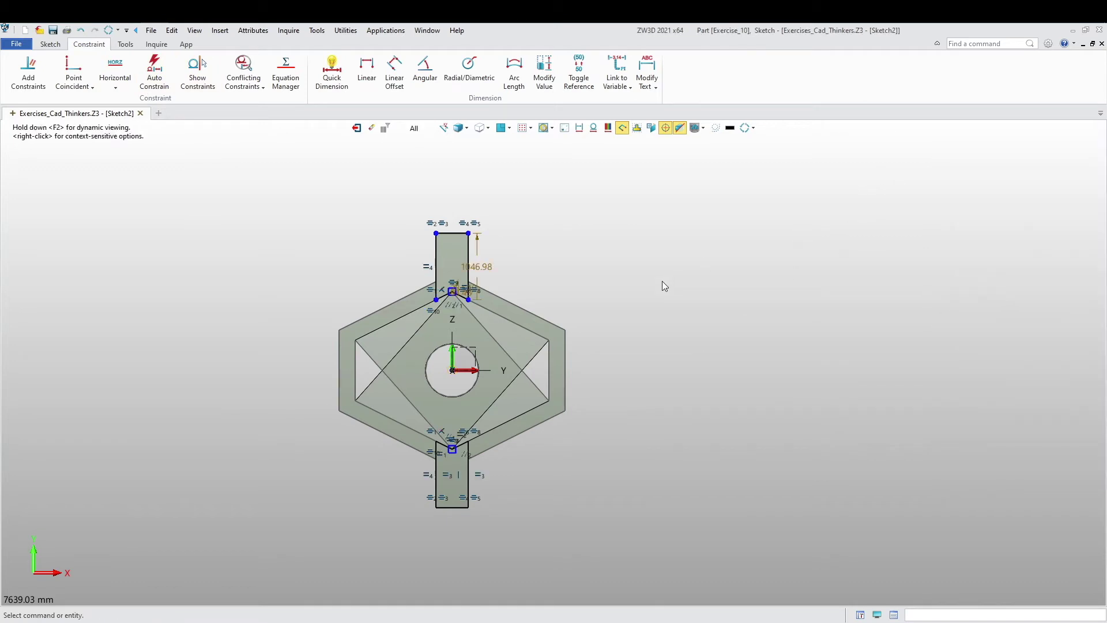
pyautogui.click(362, 130)
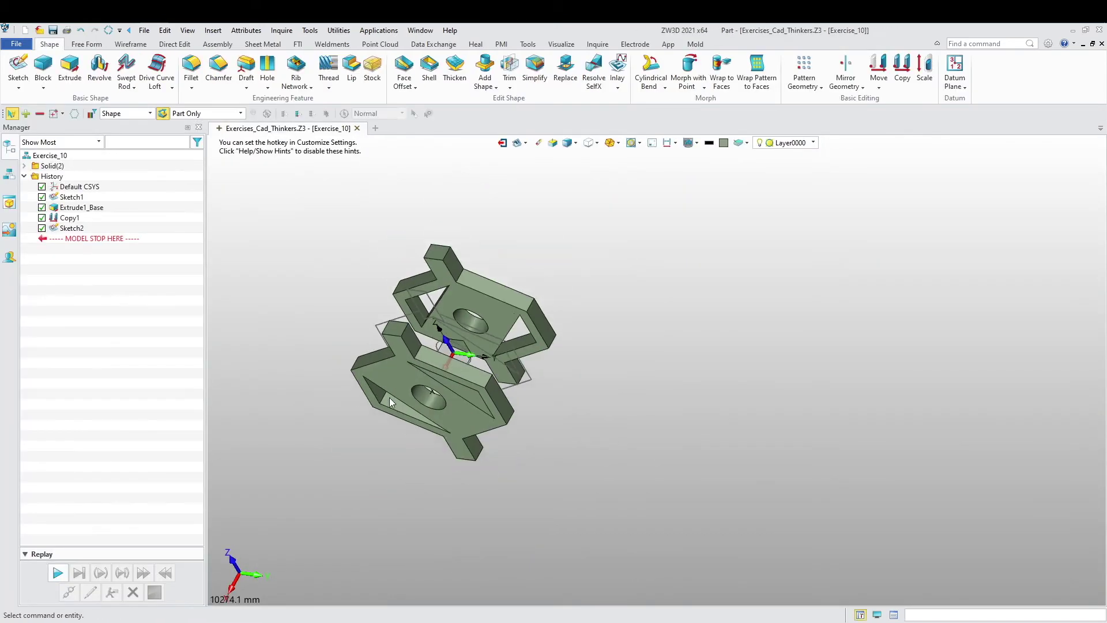
# Step: Start a two-sided extrusion of the mirrored arm profile sketch with the Add boolean option
pyautogui.moveTo(465, 456); pyautogui.dragTo(393, 441, button='right')
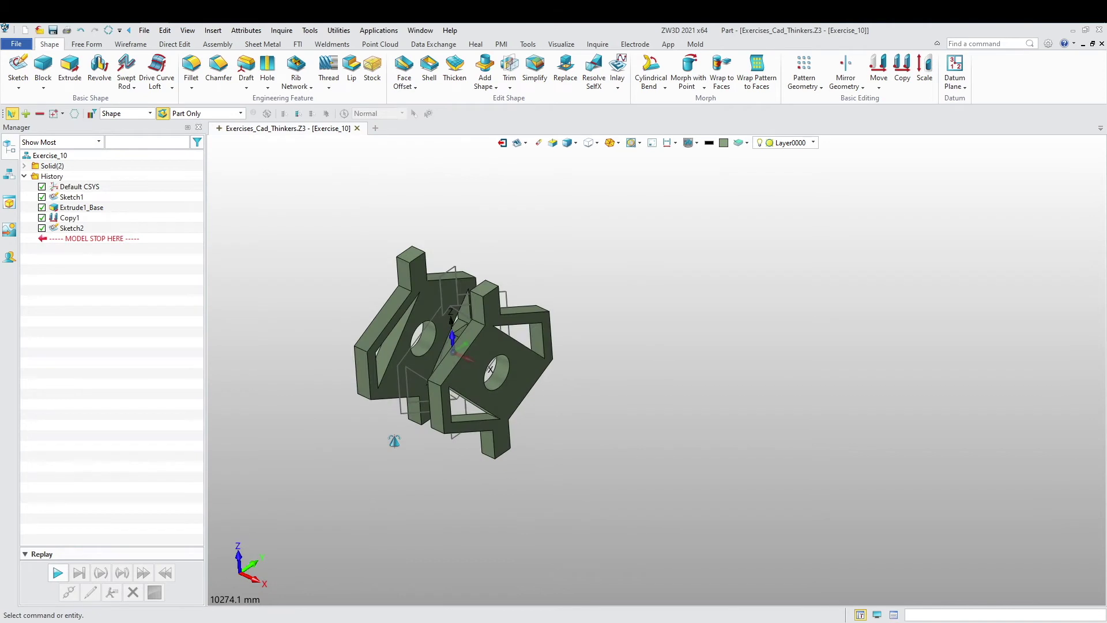
pyautogui.moveTo(383, 455); pyautogui.dragTo(440, 487, button='middle')
pyautogui.moveTo(440, 487); pyautogui.dragTo(446, 476, button='right')
pyautogui.moveTo(446, 477); pyautogui.dragTo(405, 477, button='middle')
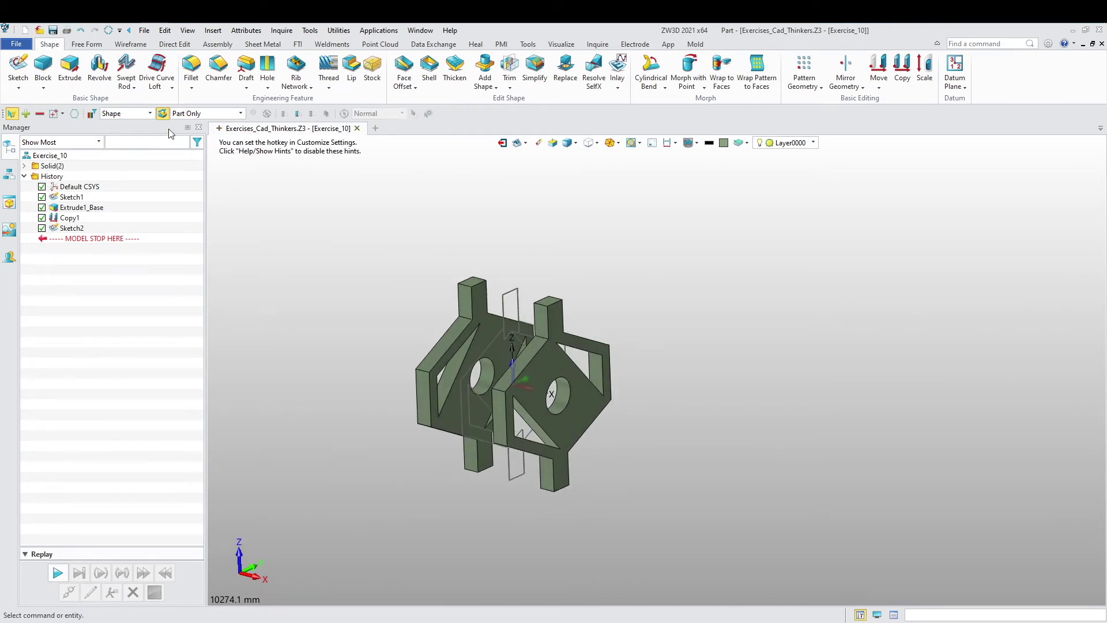
pyautogui.click(70, 66)
pyautogui.click(10, 174)
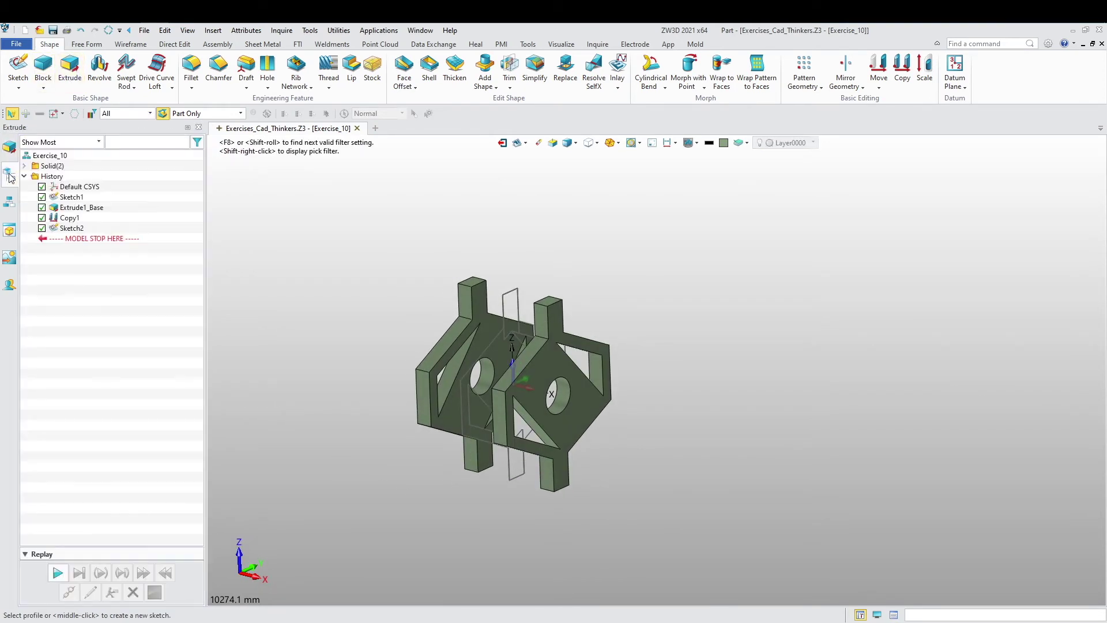
pyautogui.click(72, 228)
pyautogui.click(10, 147)
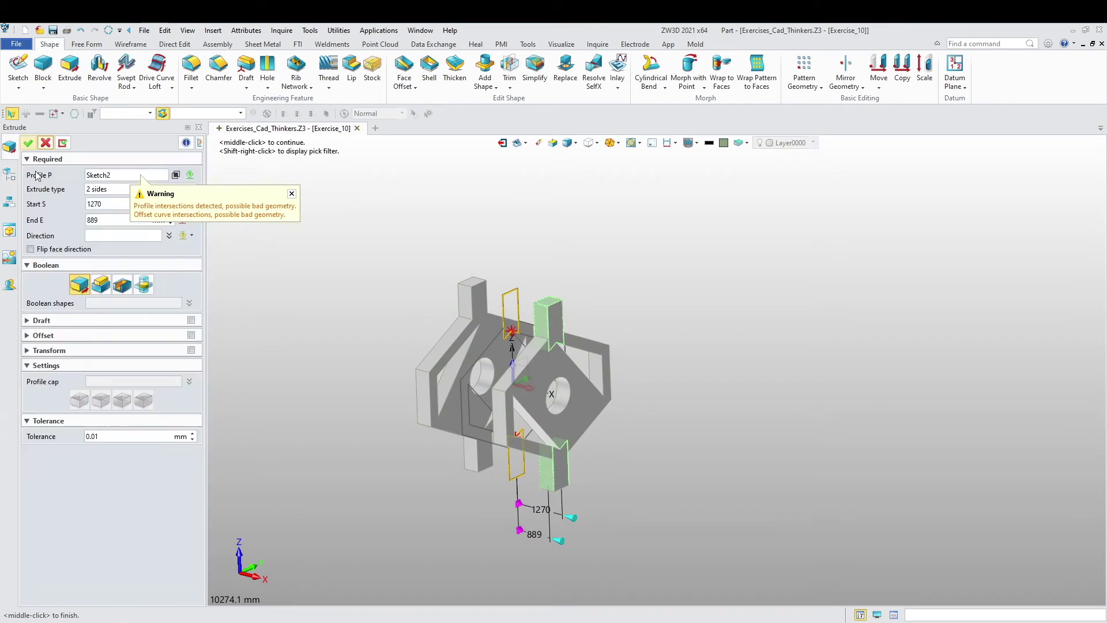
pyautogui.moveTo(304, 292); pyautogui.dragTo(320, 316, button='right')
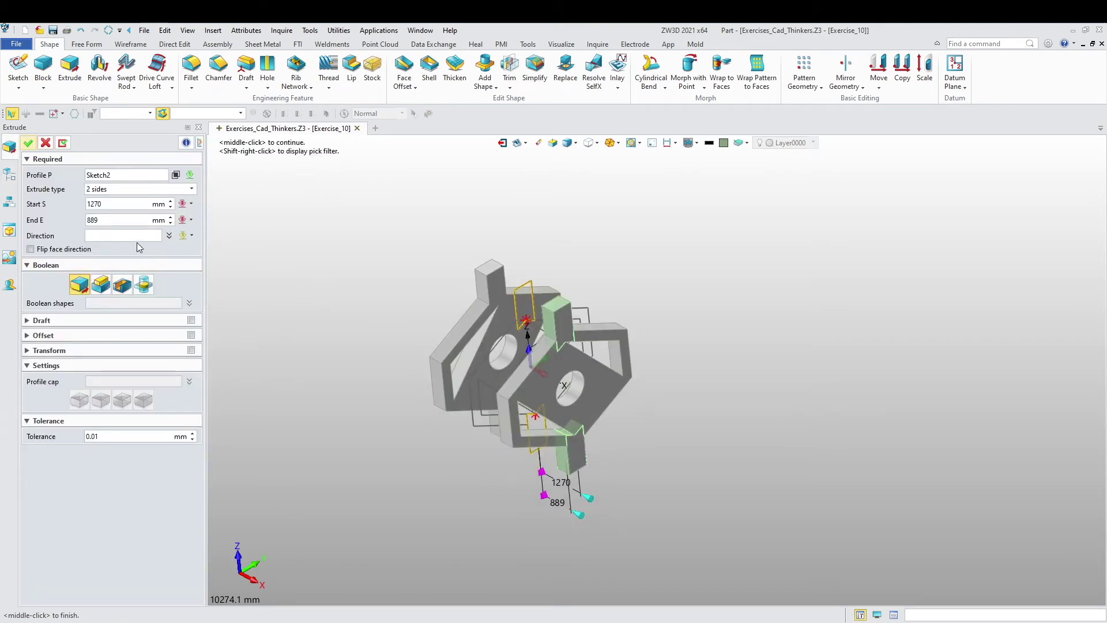
pyautogui.click(101, 285)
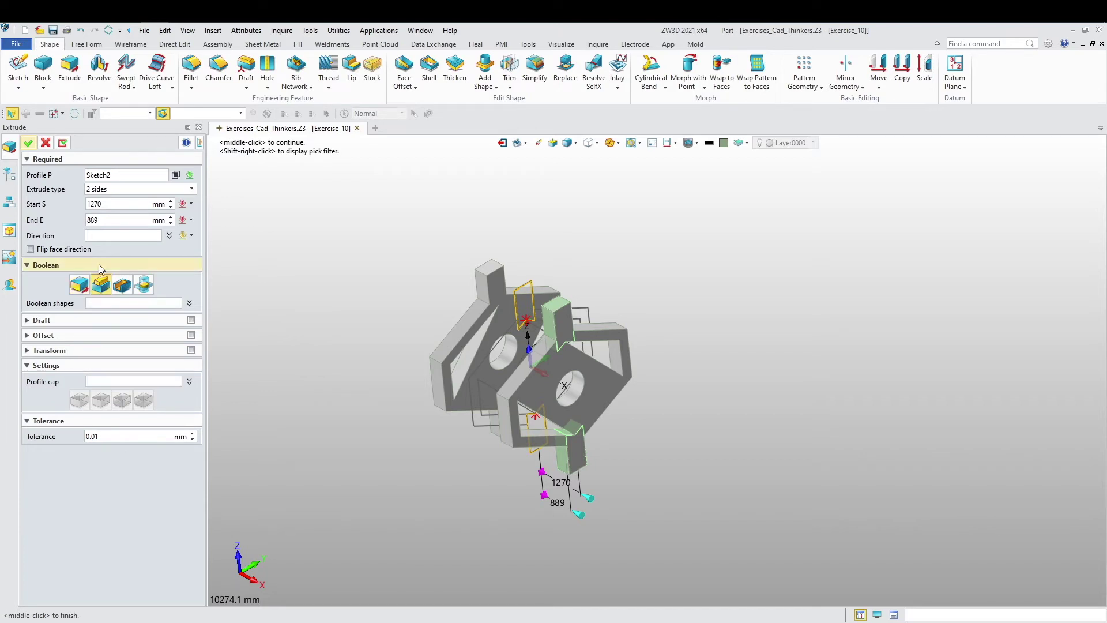
# Step: Set the extrusion's start limit to a face, picking the outer face of the side plate on the positive X side
pyautogui.click(192, 206)
pyautogui.click(218, 281)
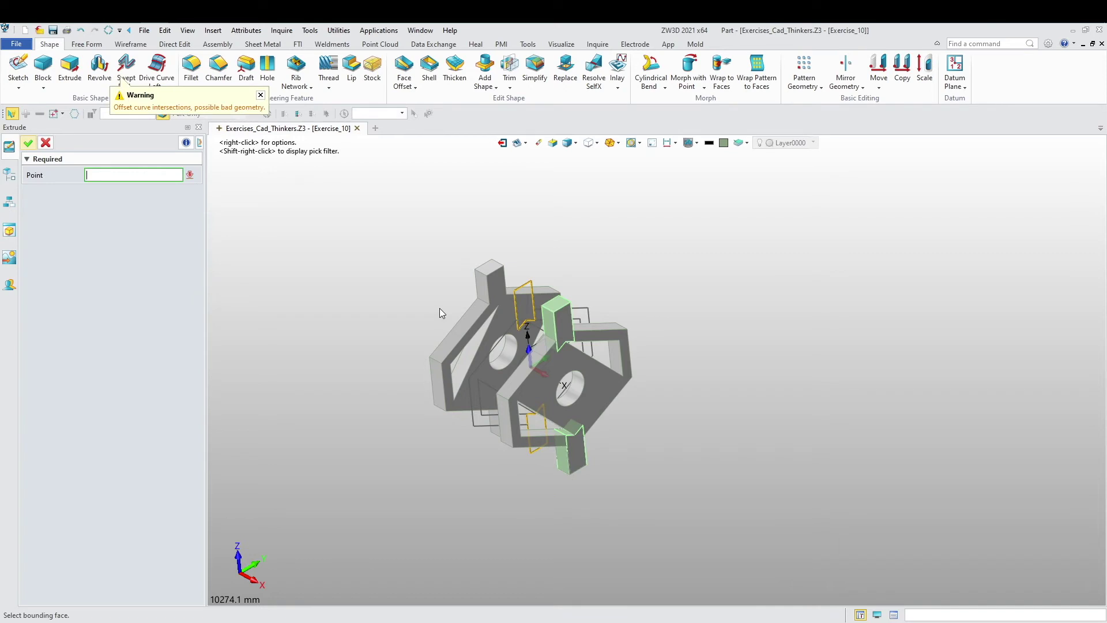
pyautogui.scroll(3, 441, 313)
pyautogui.click(663, 380)
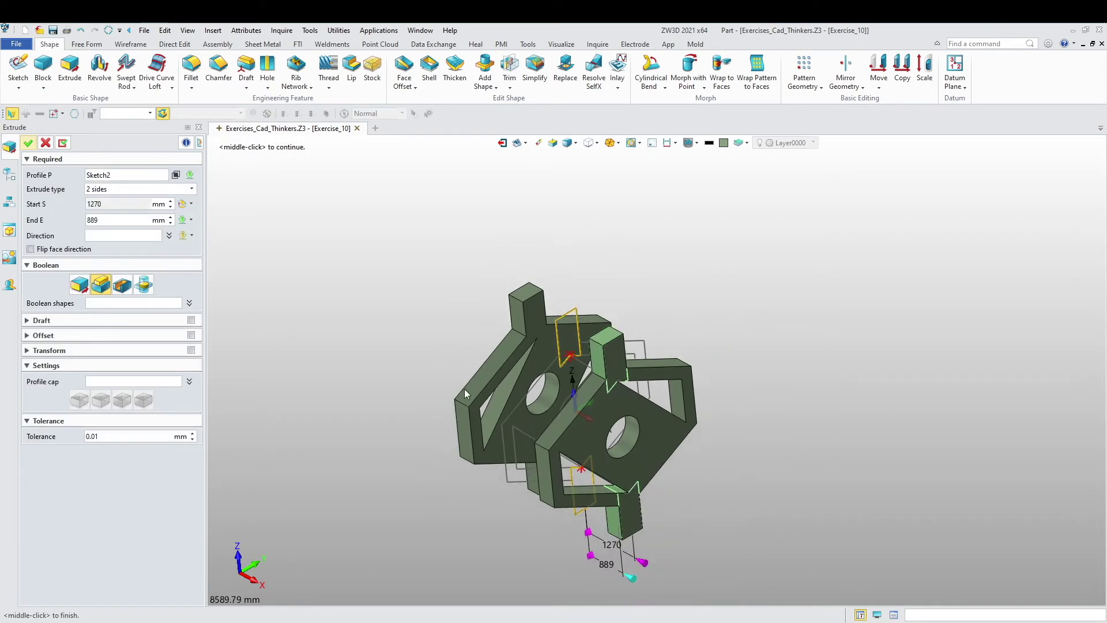
# Step: Limit the extrusion's end to the outer face of the opposite side plate and create the extrusion
pyautogui.moveTo(465, 389); pyautogui.dragTo(447, 416, button='right')
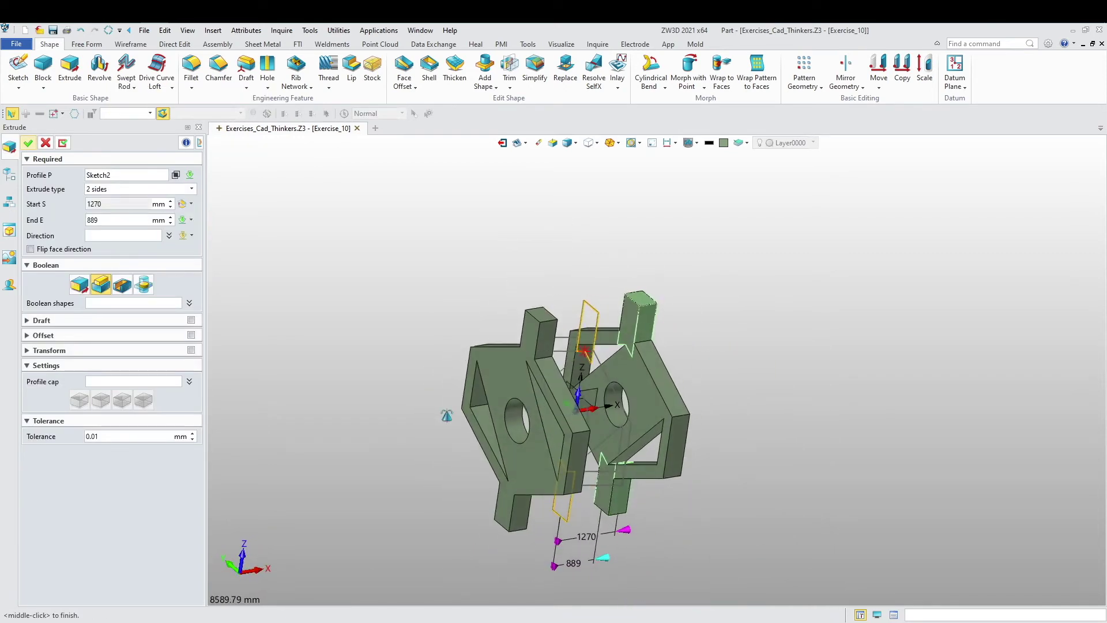
pyautogui.click(190, 221)
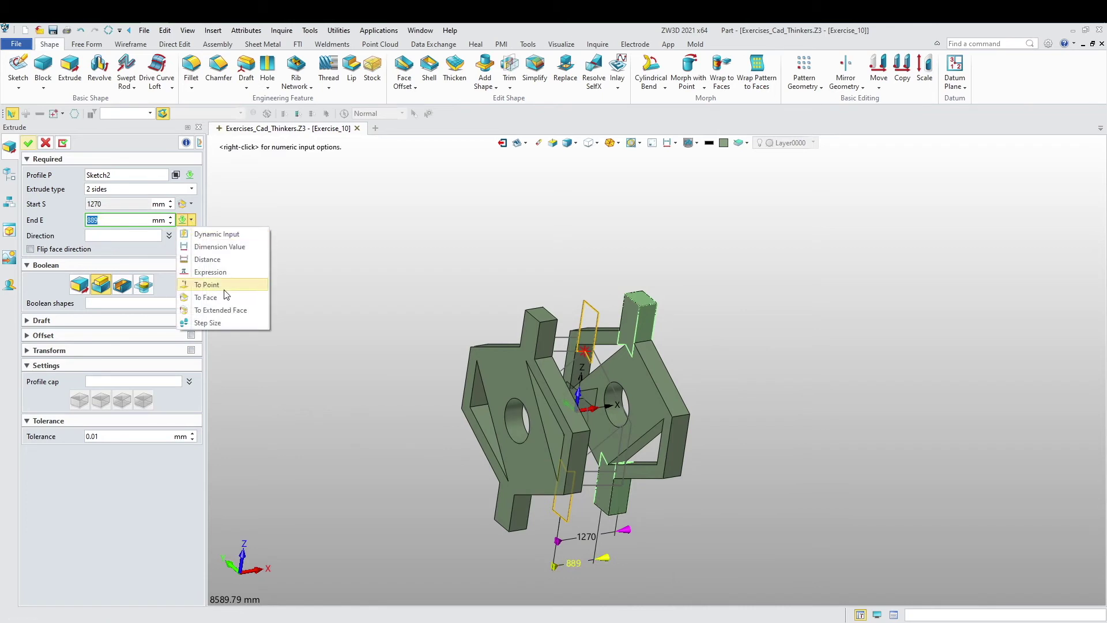
pyautogui.click(222, 288)
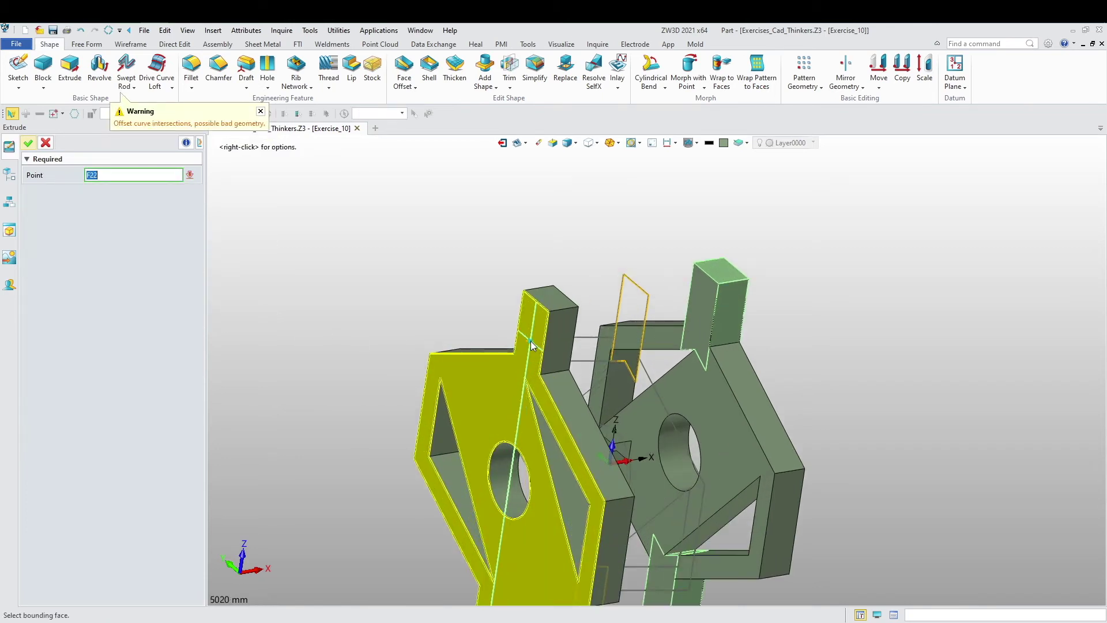
pyautogui.click(524, 341)
pyautogui.scroll(-3, 365, 306)
pyautogui.moveTo(365, 306); pyautogui.dragTo(420, 416, button='right')
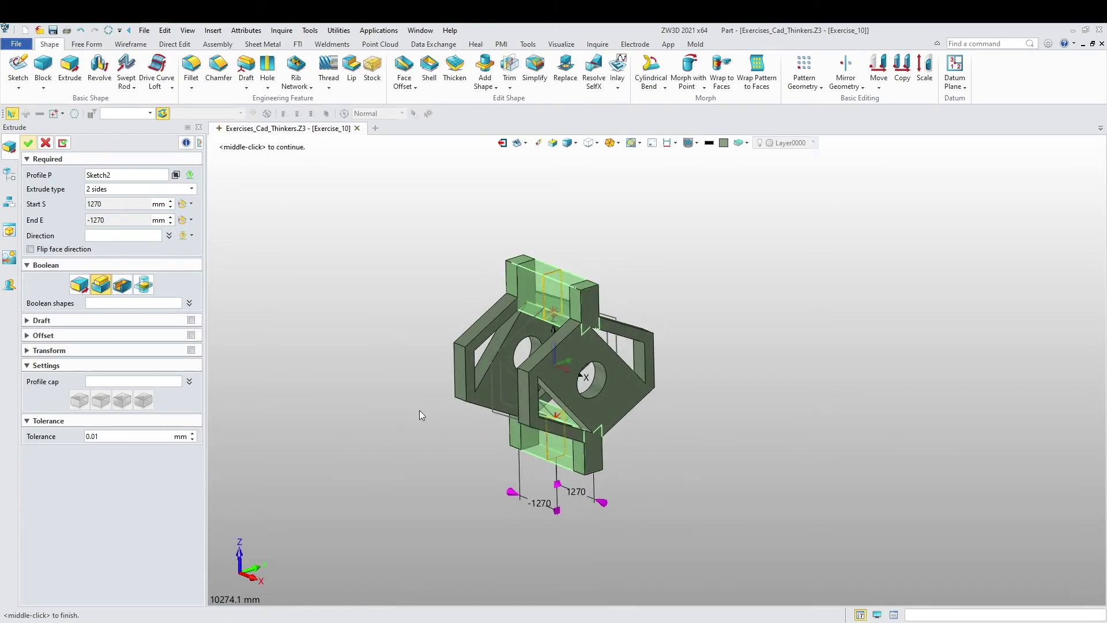
pyautogui.middleClick(330, 337)
pyautogui.rightClick(326, 338)
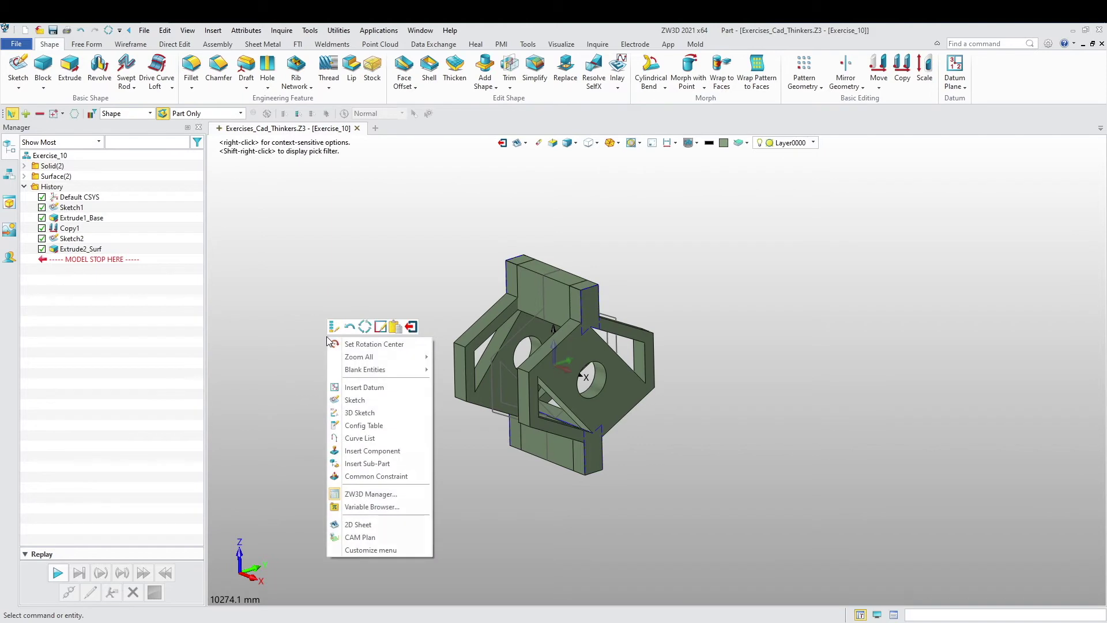
# Step: Reopen the arm extrusion, reapply the Add boolean option, and confirm it again
pyautogui.click(330, 324)
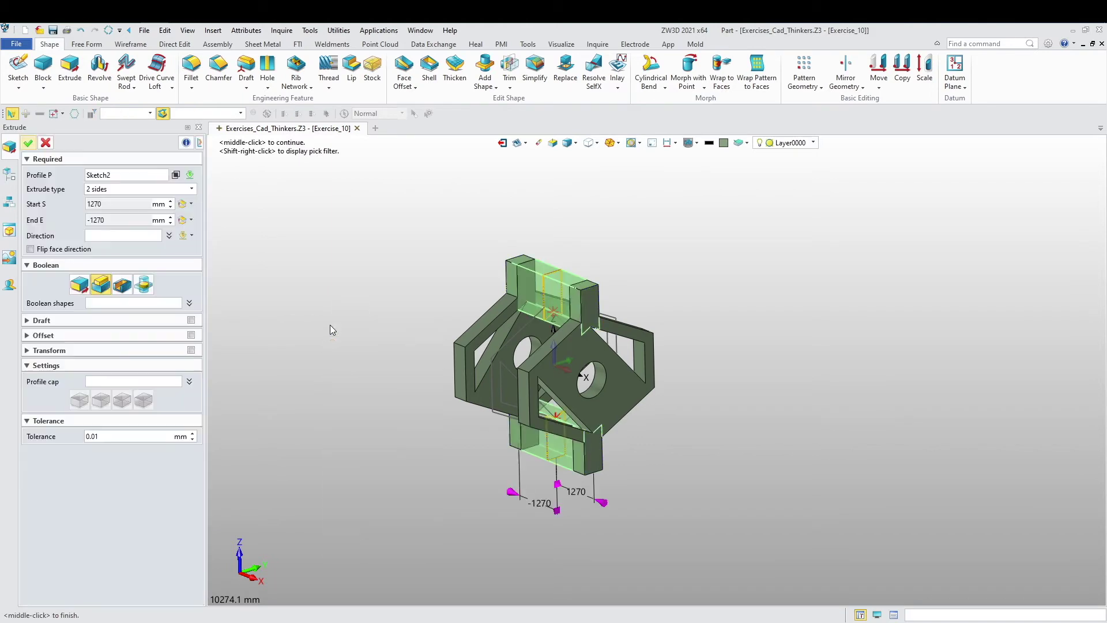
pyautogui.click(101, 284)
pyautogui.scroll(4, 300, 286)
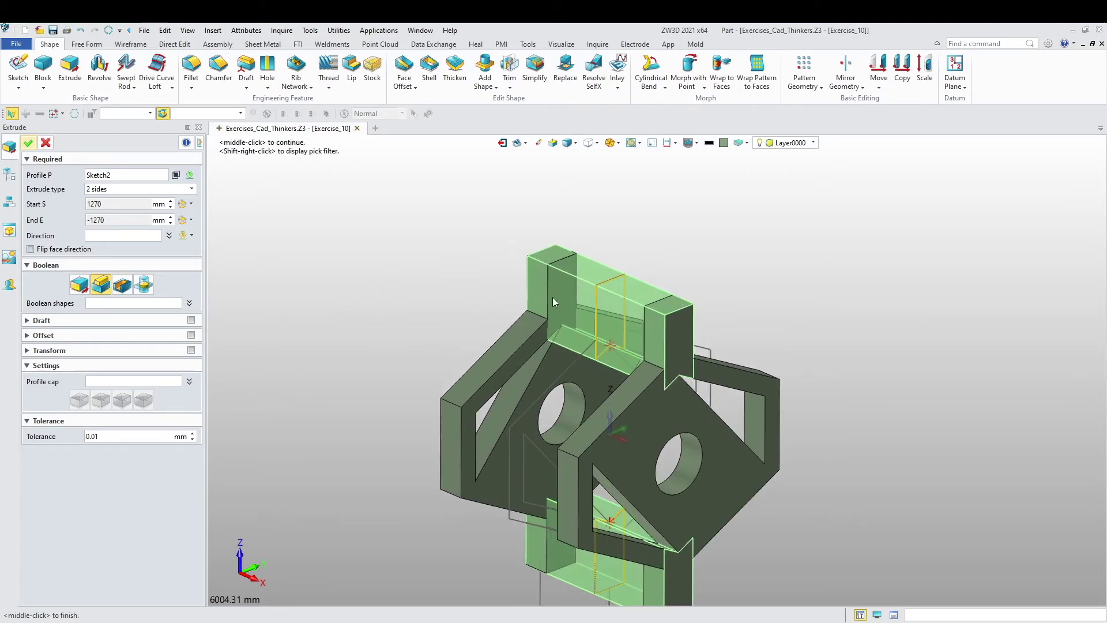
pyautogui.scroll(10, 551, 298)
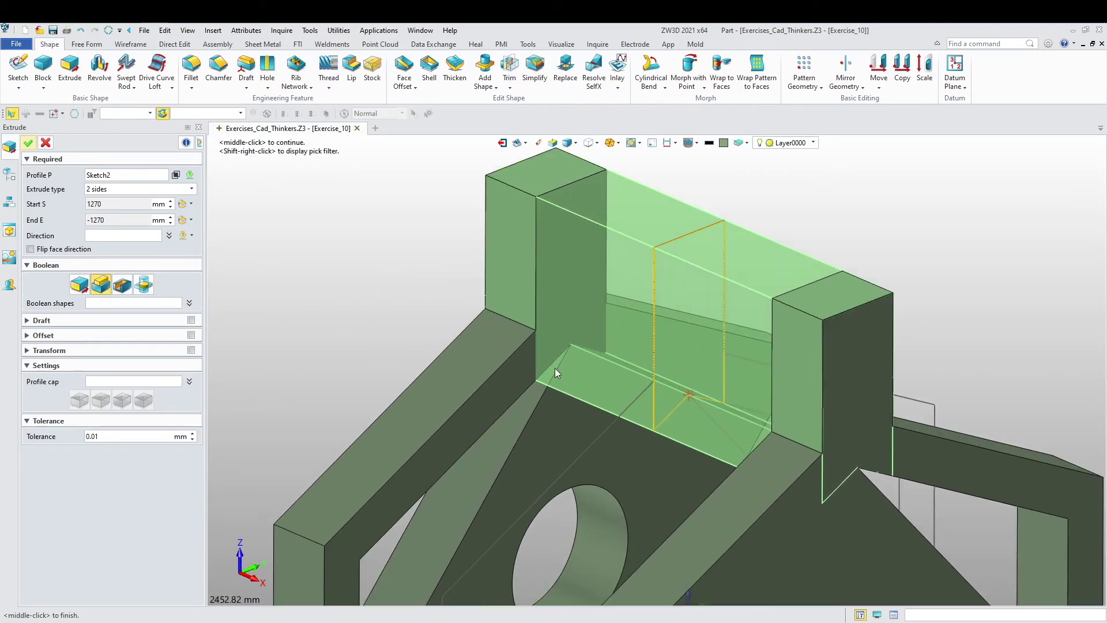
pyautogui.click(28, 143)
# Step: Undo the extrusion of the arm profiles between the side plates
pyautogui.scroll(-2, 256, 286)
pyautogui.moveTo(257, 292)
pyautogui.mouseDown(button='middle')
pyautogui.moveTo(440, 315)
pyautogui.moveTo(349, 303)
pyautogui.moveTo(341, 288)
pyautogui.mouseUp(button='middle')
pyautogui.scroll(2, 386, 279)
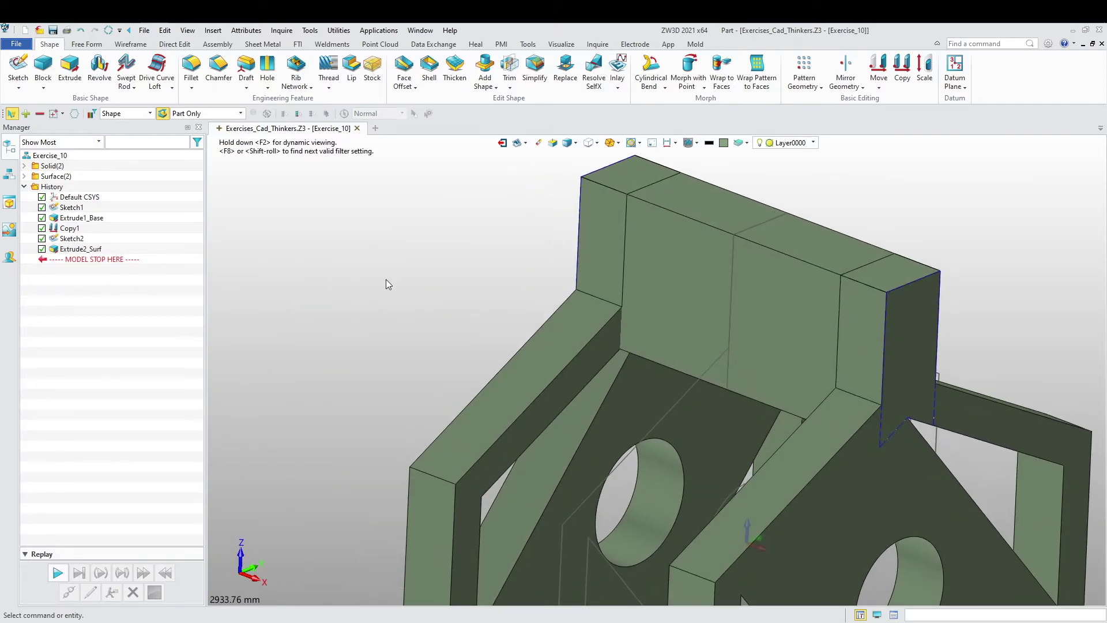
pyautogui.hotkey('ctrl', 'z')
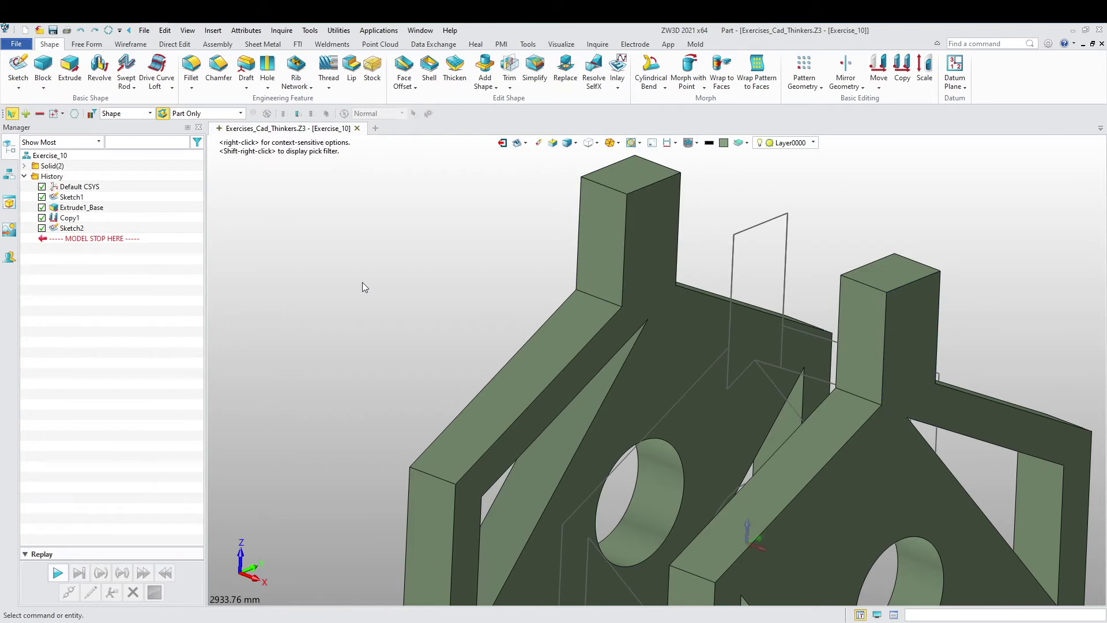
# Step: Reopen the arm profile sketch between the side plates for editing
pyautogui.scroll(-2, 362, 282)
pyautogui.moveTo(360, 325); pyautogui.dragTo(341, 316, button='right')
pyautogui.moveTo(341, 316); pyautogui.dragTo(323, 322, button='middle')
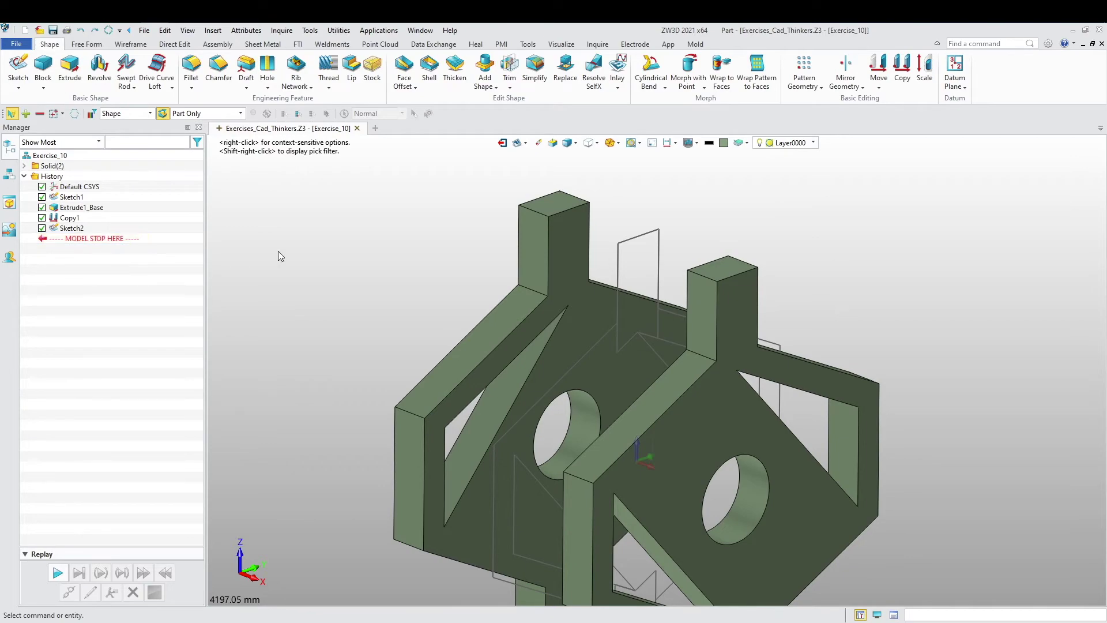
pyautogui.rightClick(281, 228)
pyautogui.click(286, 236)
# Step: Examine the lower and upper corners of the upper arm profile for gaps or overlapping lines
pyautogui.scroll(15, 521, 257)
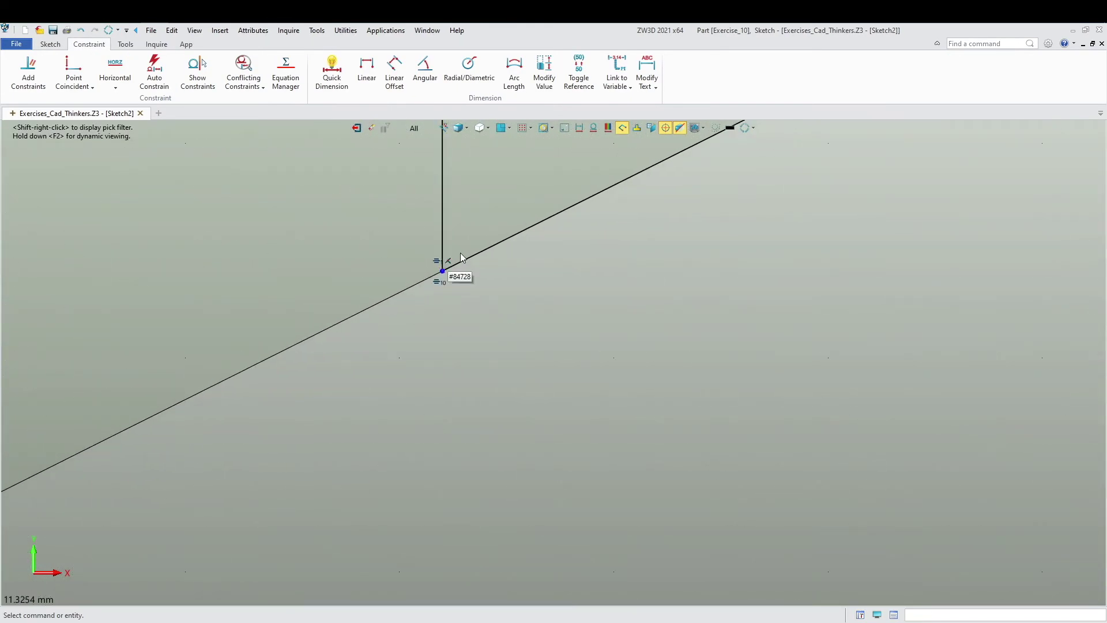
pyautogui.scroll(-8, 446, 291)
pyautogui.scroll(-6, 488, 364)
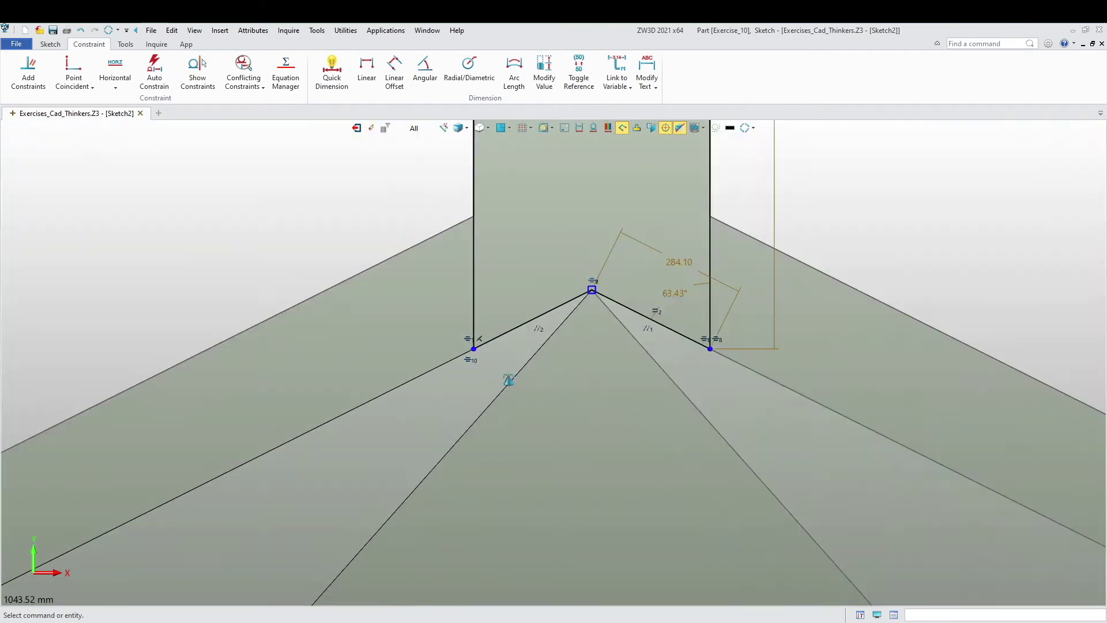
pyautogui.moveTo(509, 378); pyautogui.dragTo(356, 416, button='middle')
pyautogui.scroll(16, 565, 401)
pyautogui.scroll(-11, 562, 343)
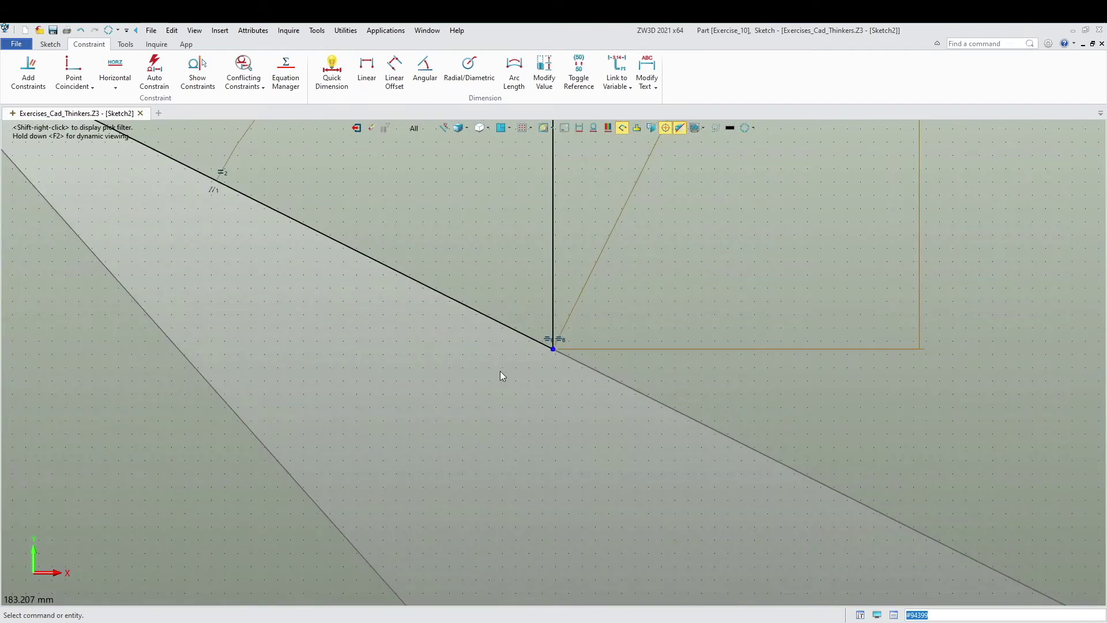
pyautogui.scroll(6, 357, 242)
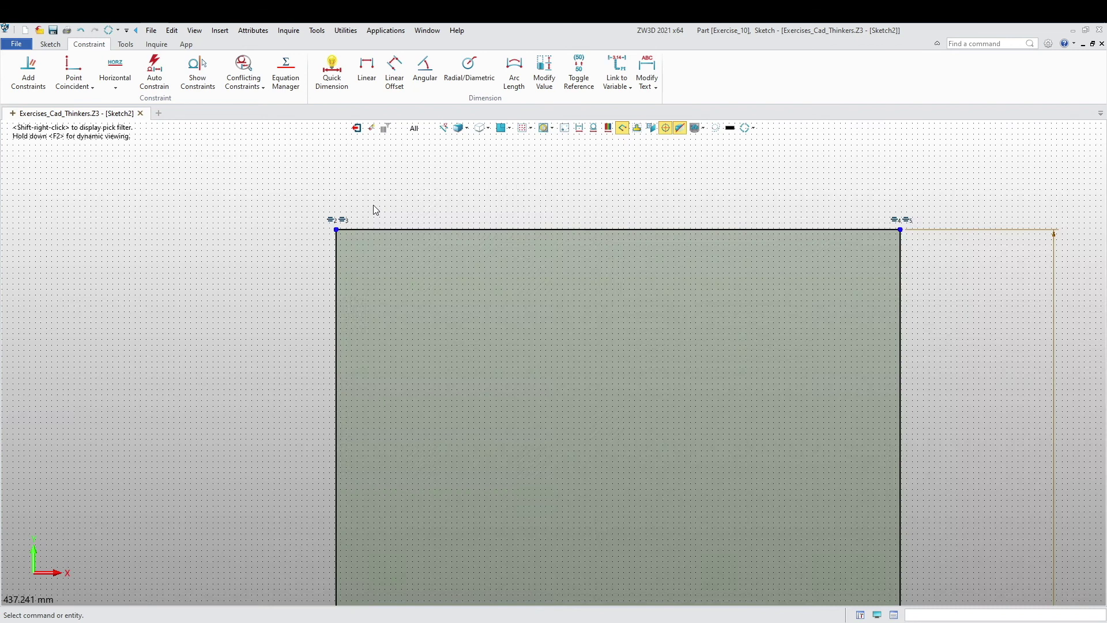
pyautogui.scroll(-6, 365, 270)
pyautogui.moveTo(433, 374); pyautogui.dragTo(488, 284, button='middle')
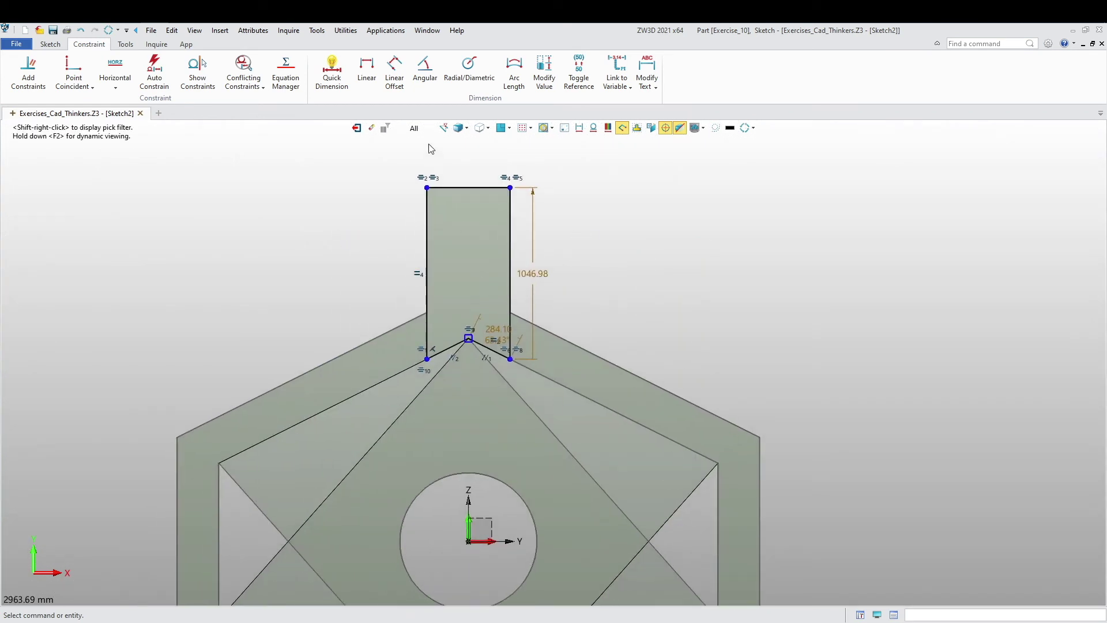
# Step: Check the constraint status of the arm profile sketch and close the report
pyautogui.click(156, 44)
pyautogui.click(421, 69)
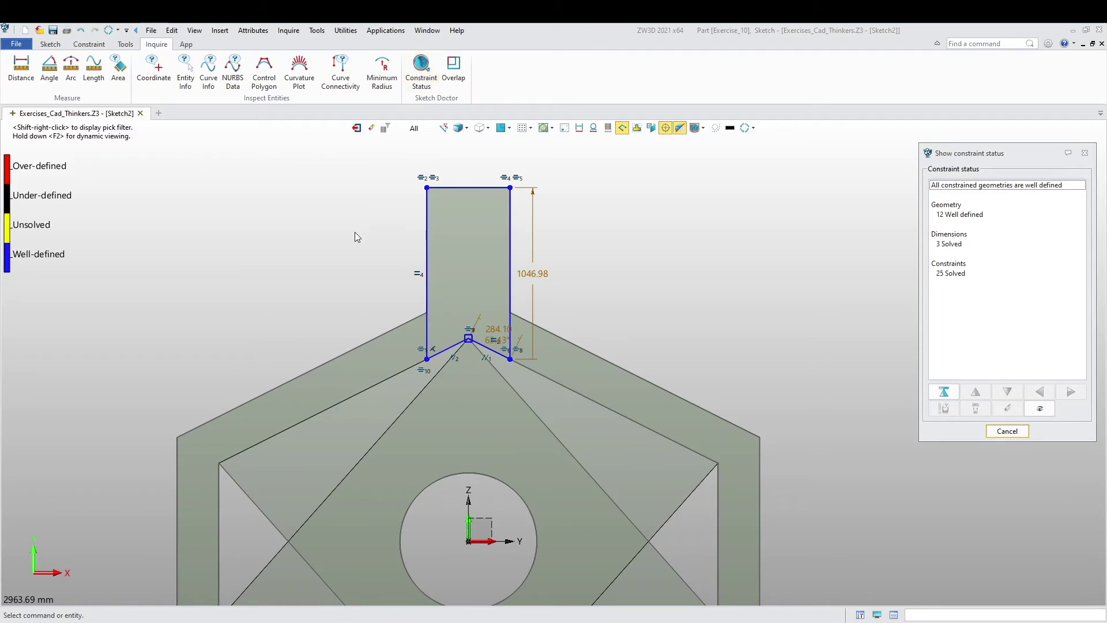
pyautogui.scroll(-2, 355, 232)
pyautogui.scroll(10, 449, 346)
pyautogui.scroll(6, 524, 289)
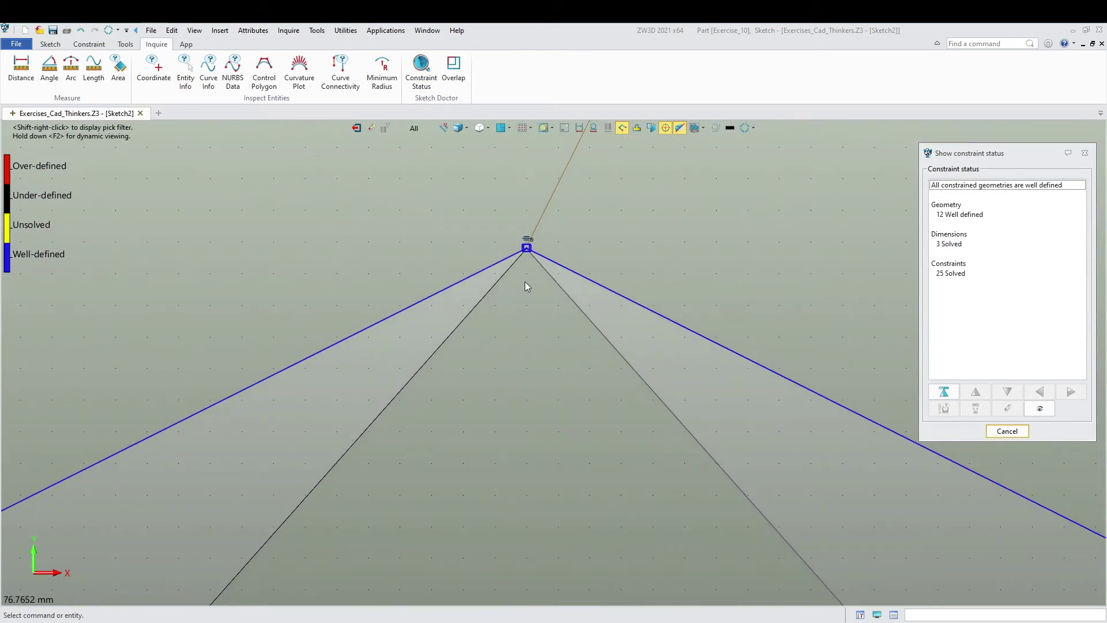
pyautogui.press('Escape')
# Step: Trim the overlapping line ends at the apex of the upper arm profile's V-shaped base so both lines meet
pyautogui.scroll(8, 518, 254)
pyautogui.scroll(4, 510, 229)
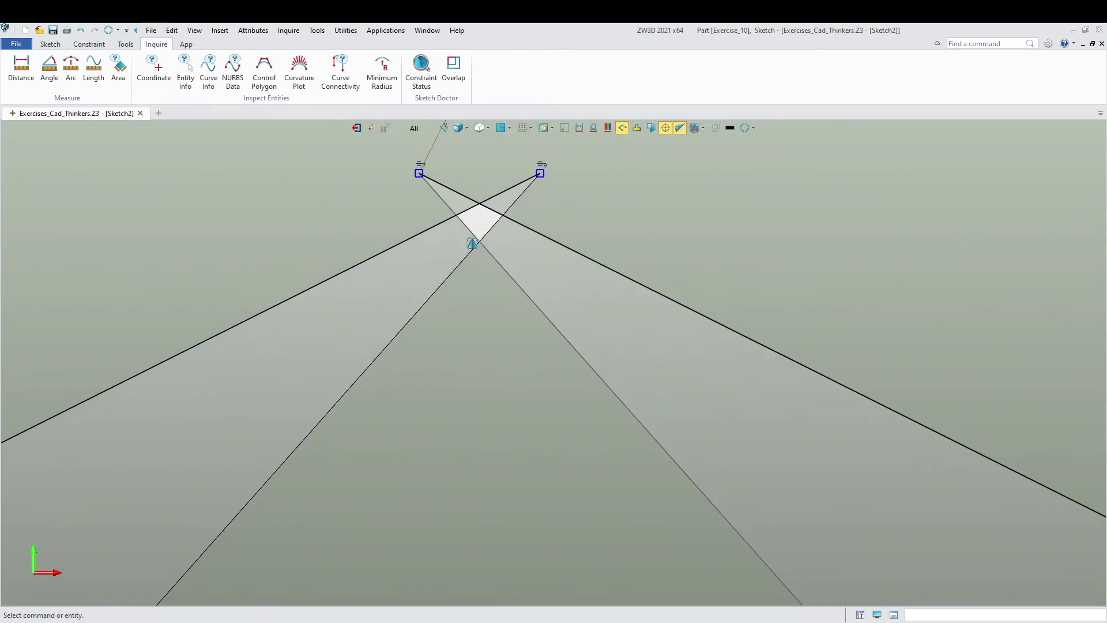
pyautogui.moveTo(458, 303); pyautogui.dragTo(384, 395, button='middle')
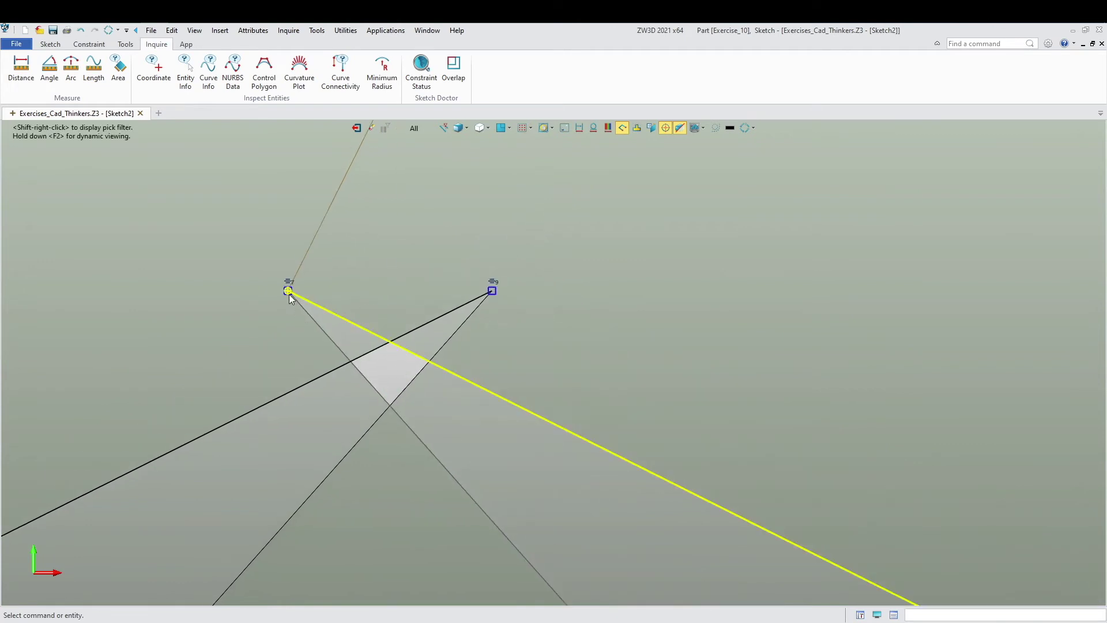
pyautogui.scroll(-5, 339, 348)
pyautogui.moveTo(339, 349); pyautogui.dragTo(410, 356, button='middle')
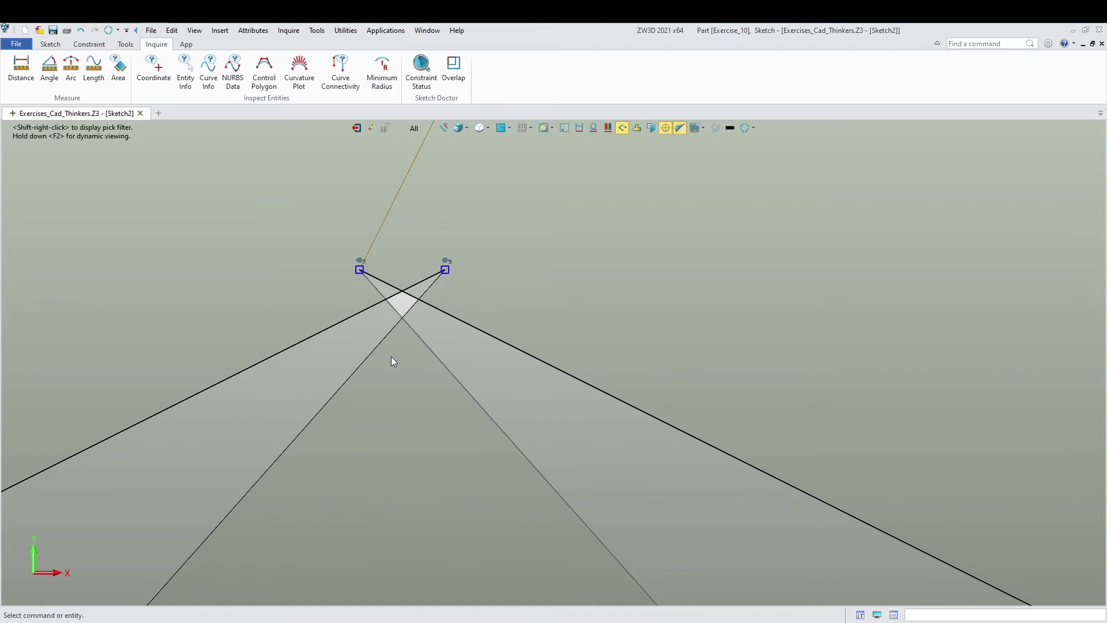
pyautogui.click(50, 44)
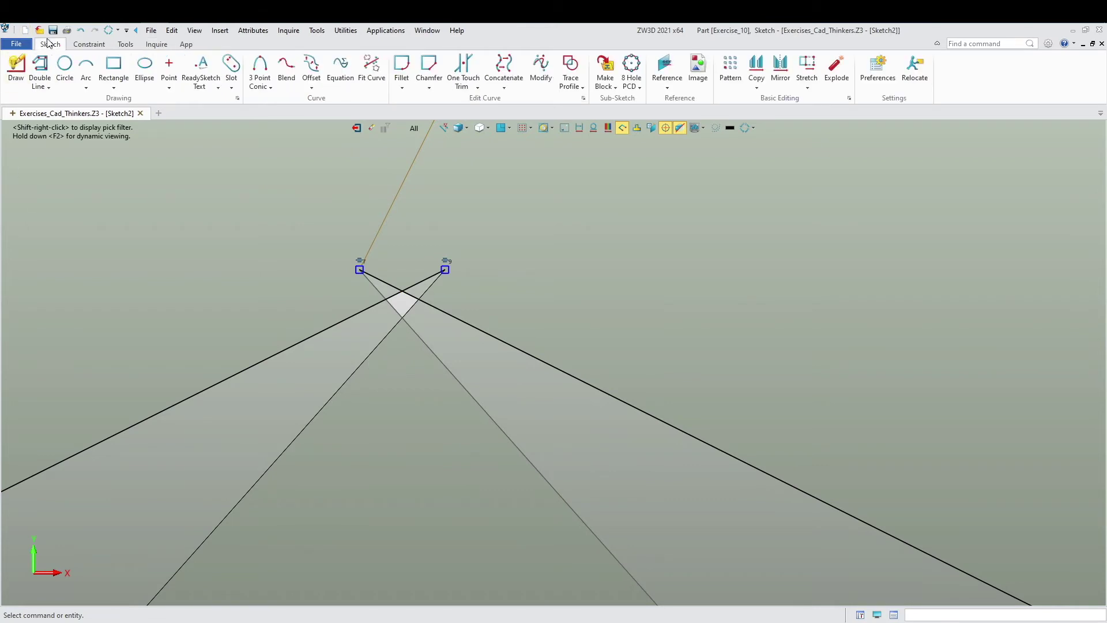
pyautogui.click(466, 70)
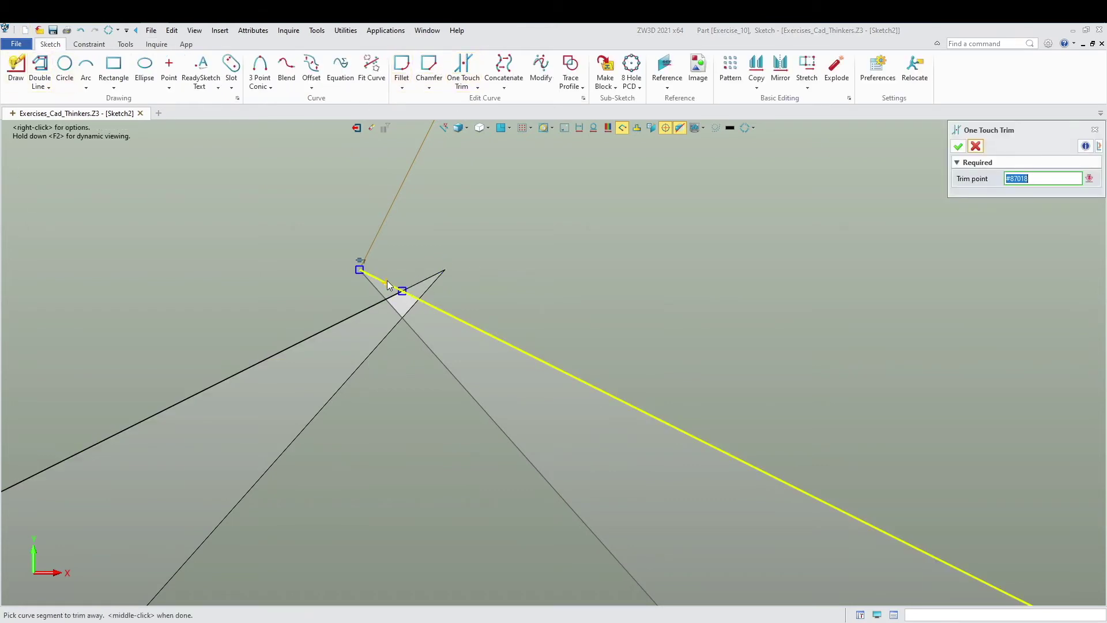
pyautogui.scroll(-5, 386, 281)
pyautogui.scroll(-15, 397, 301)
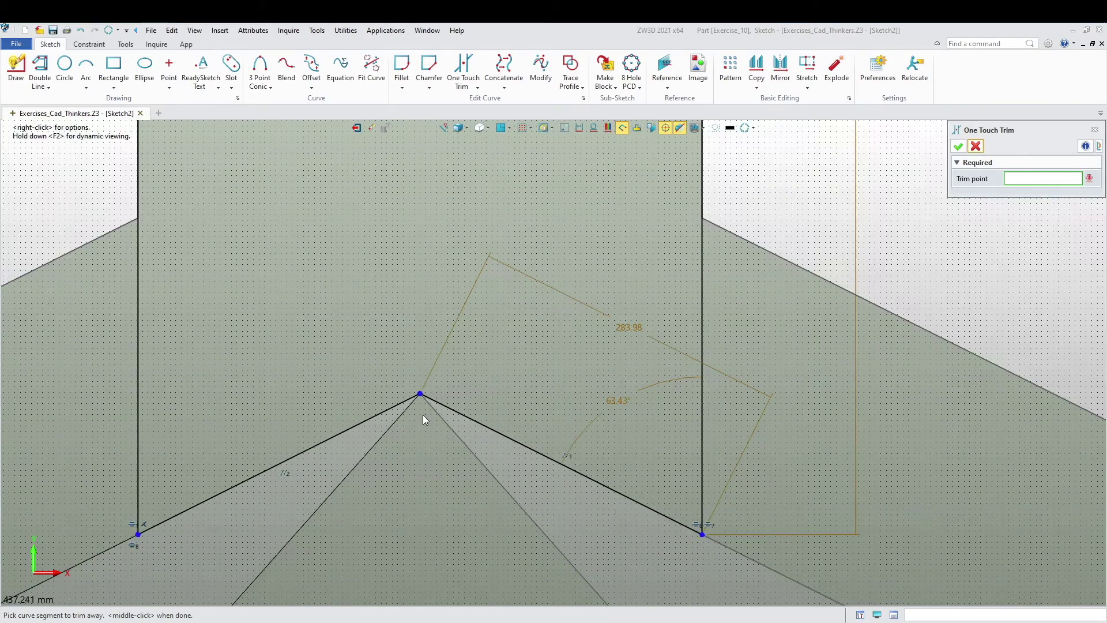
# Step: Trim the crossing line ends at the apex of the lower arm profile's V-shaped edge and exit the sketch
pyautogui.scroll(2, 345, 365)
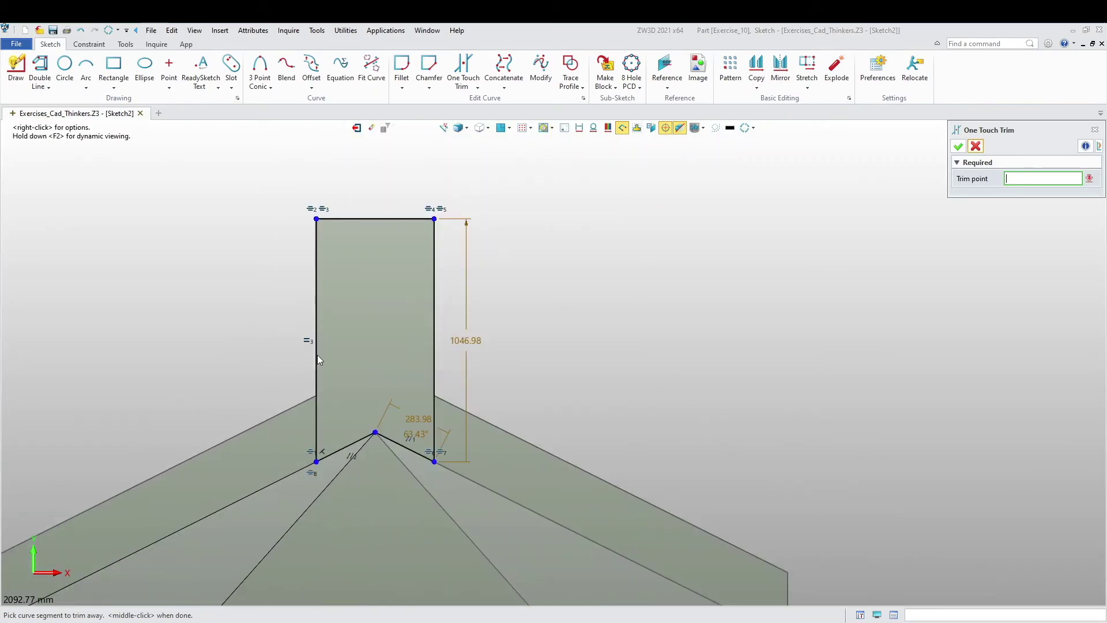
pyautogui.scroll(-2, 450, 370)
pyautogui.scroll(8, 399, 506)
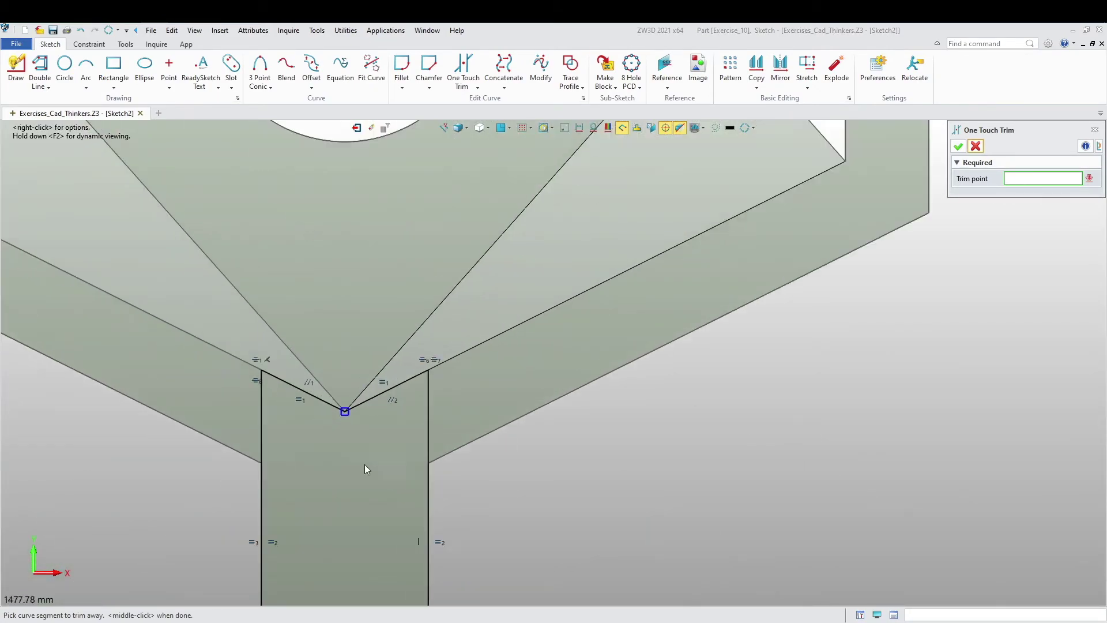
pyautogui.scroll(6, 340, 402)
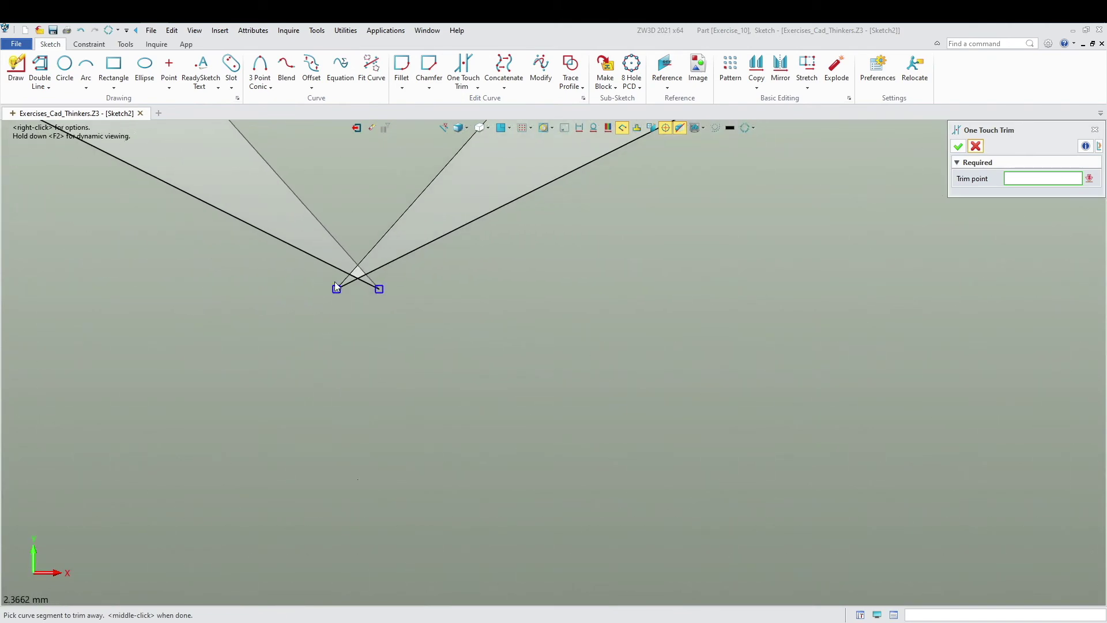
pyautogui.scroll(-6, 372, 365)
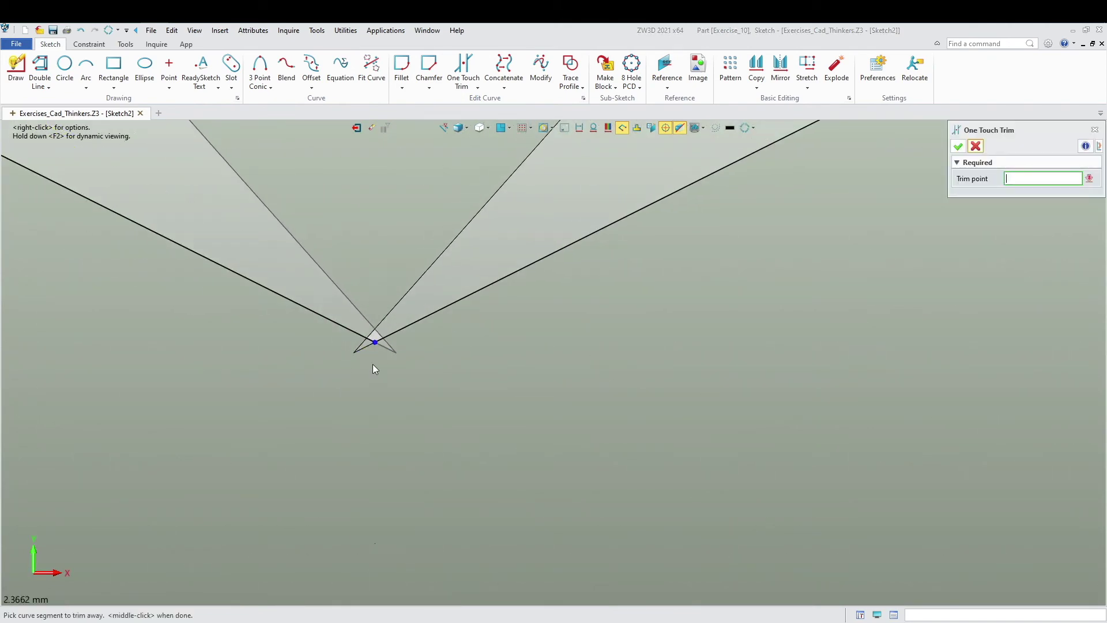
pyautogui.scroll(-15, 420, 394)
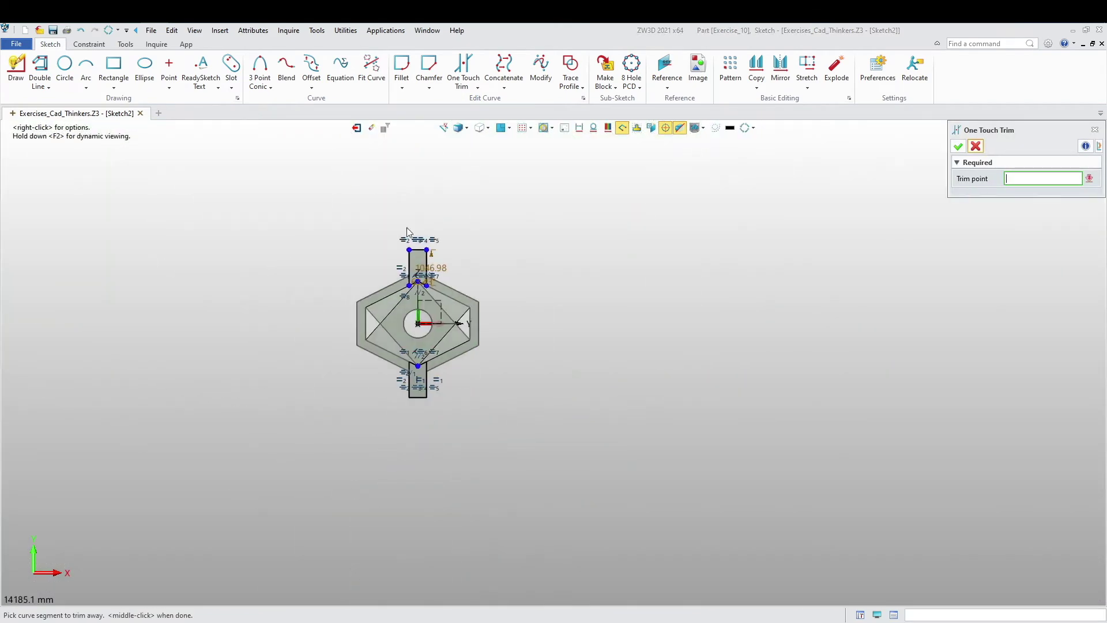
pyautogui.click(356, 127)
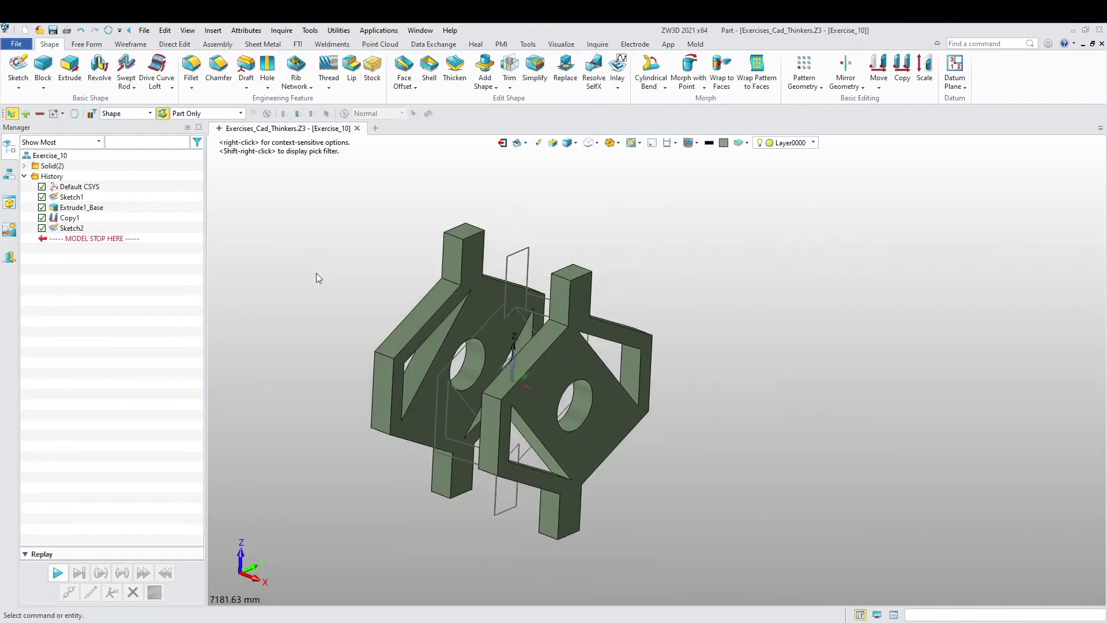
# Step: Use the arm profile sketch, Sketch2, as the profile of a new two-sided extrusion
pyautogui.click(69, 66)
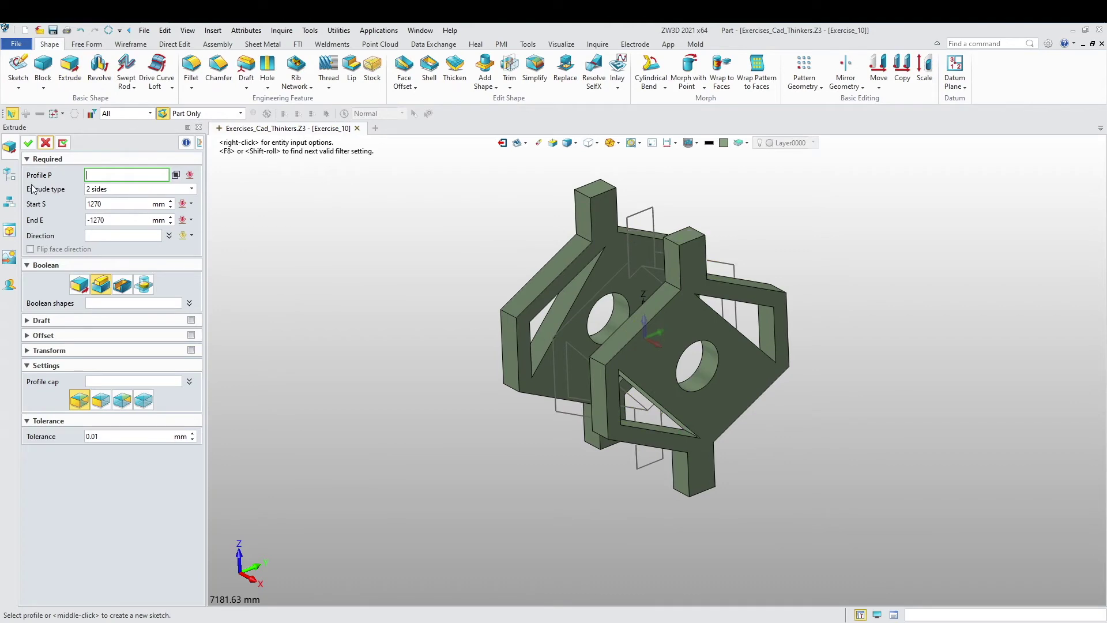
pyautogui.click(9, 174)
pyautogui.click(70, 228)
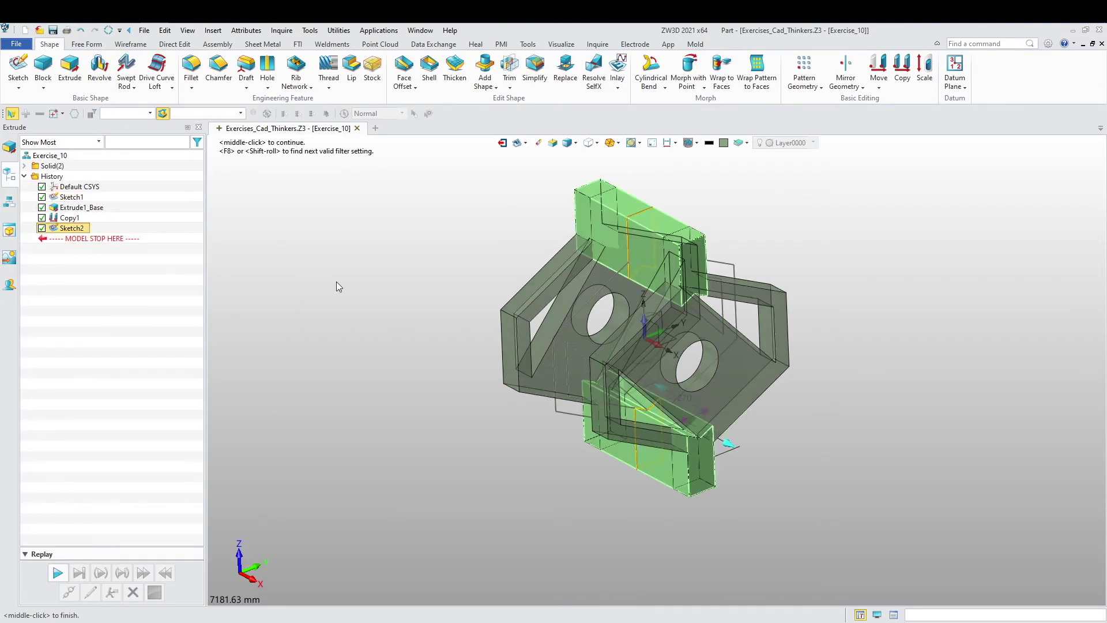
pyautogui.scroll(6, 657, 316)
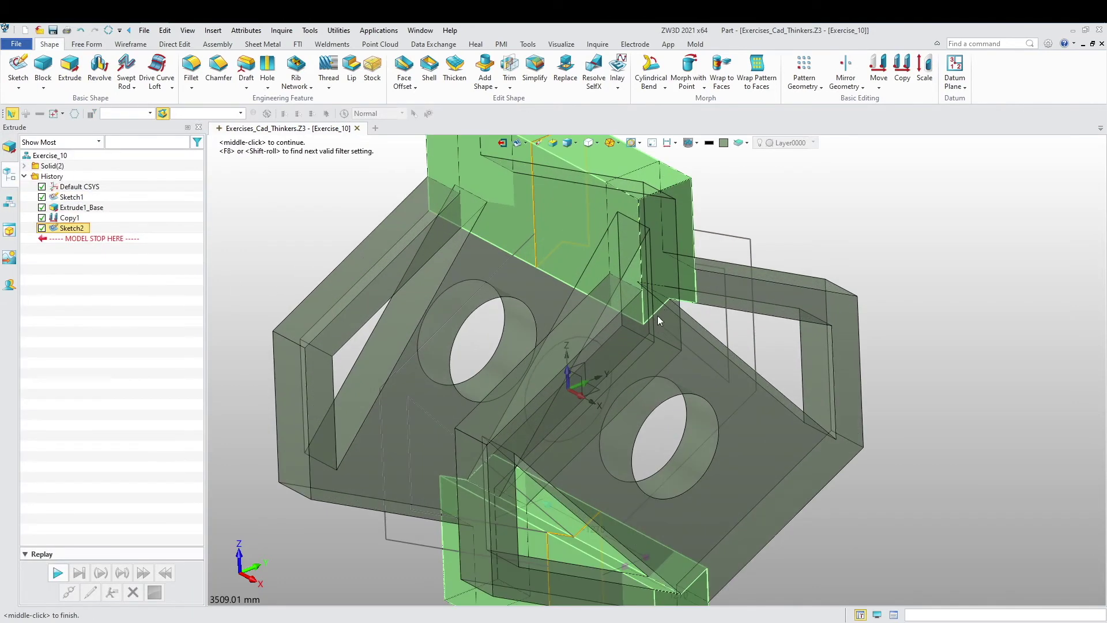
pyautogui.scroll(-6, 666, 308)
pyautogui.moveTo(407, 261); pyautogui.dragTo(392, 275, button='middle')
pyautogui.moveTo(394, 275)
pyautogui.mouseDown(button='right')
pyautogui.moveTo(443, 314)
pyautogui.moveTo(398, 287)
pyautogui.mouseUp(button='right')
pyautogui.scroll(2, 396, 259)
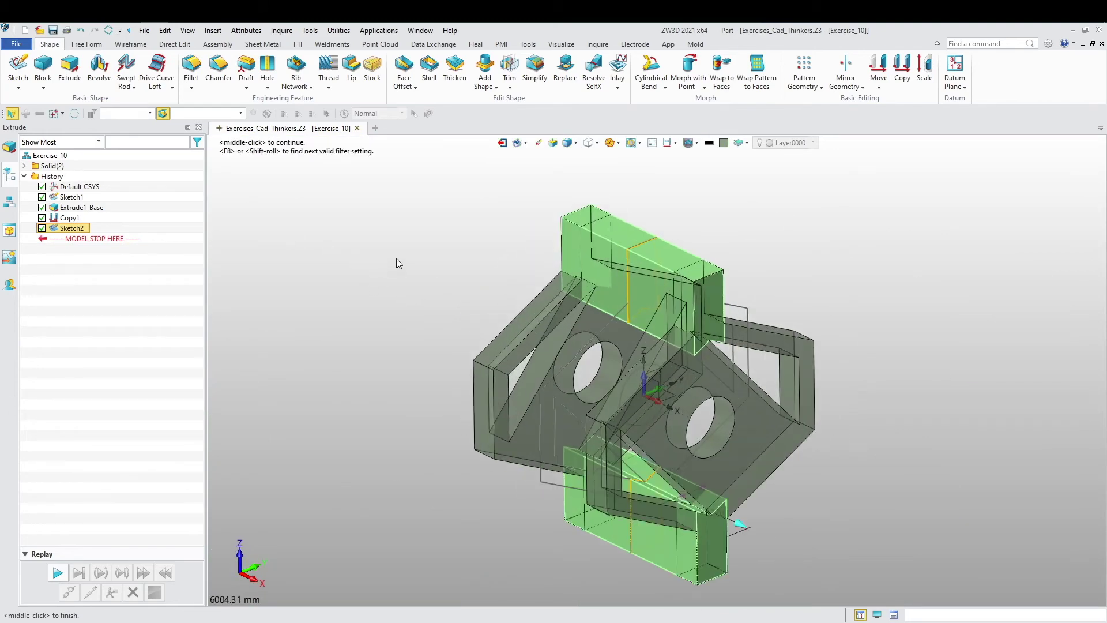
pyautogui.click(11, 148)
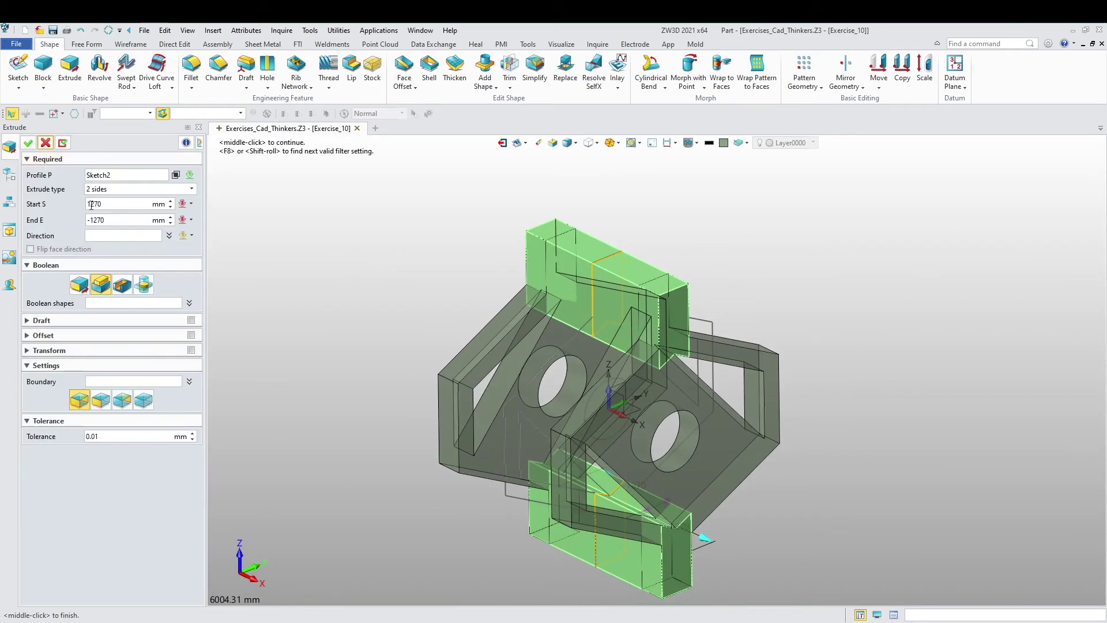
# Step: Set the extrusion's start to end at a face of one side plate with the To Face option
pyautogui.click(191, 204)
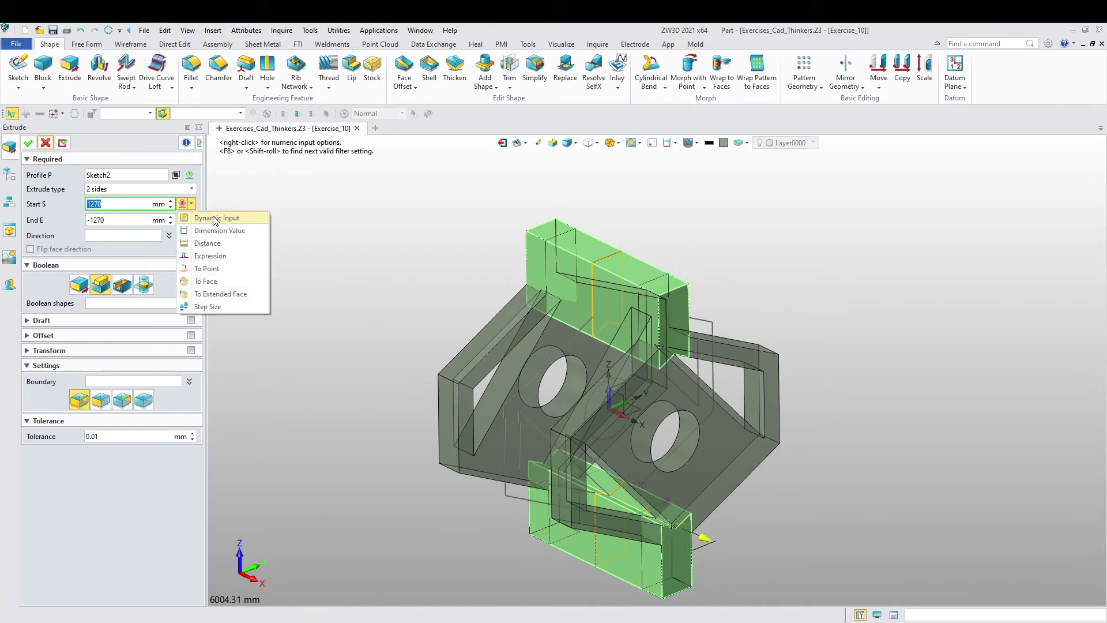
pyautogui.click(208, 281)
pyautogui.scroll(7, 568, 317)
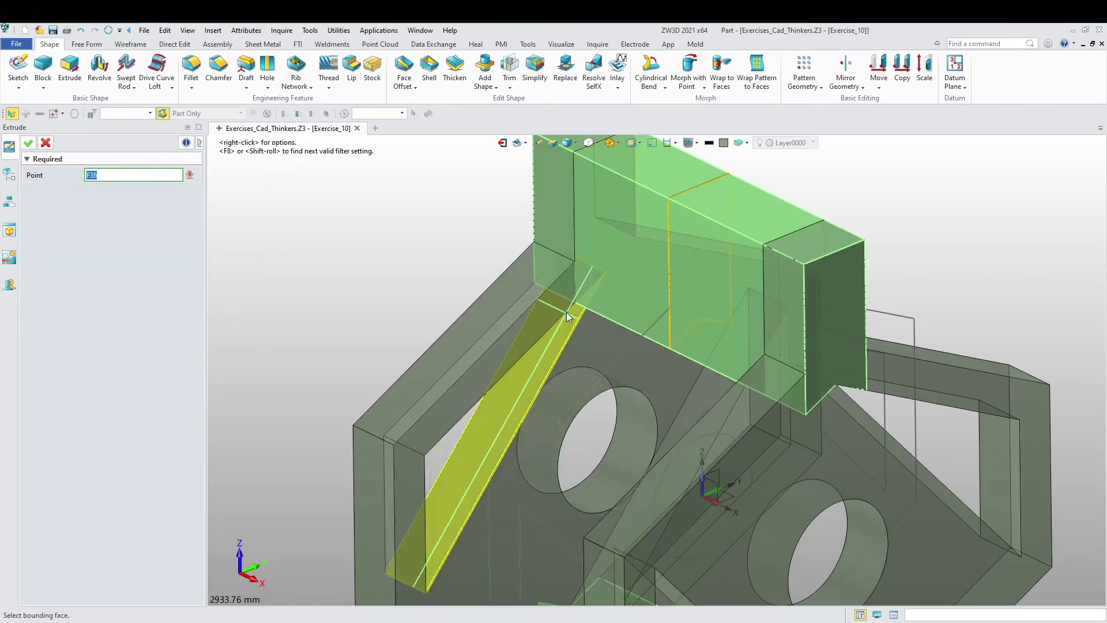
pyautogui.click(568, 316)
pyautogui.scroll(-5, 527, 313)
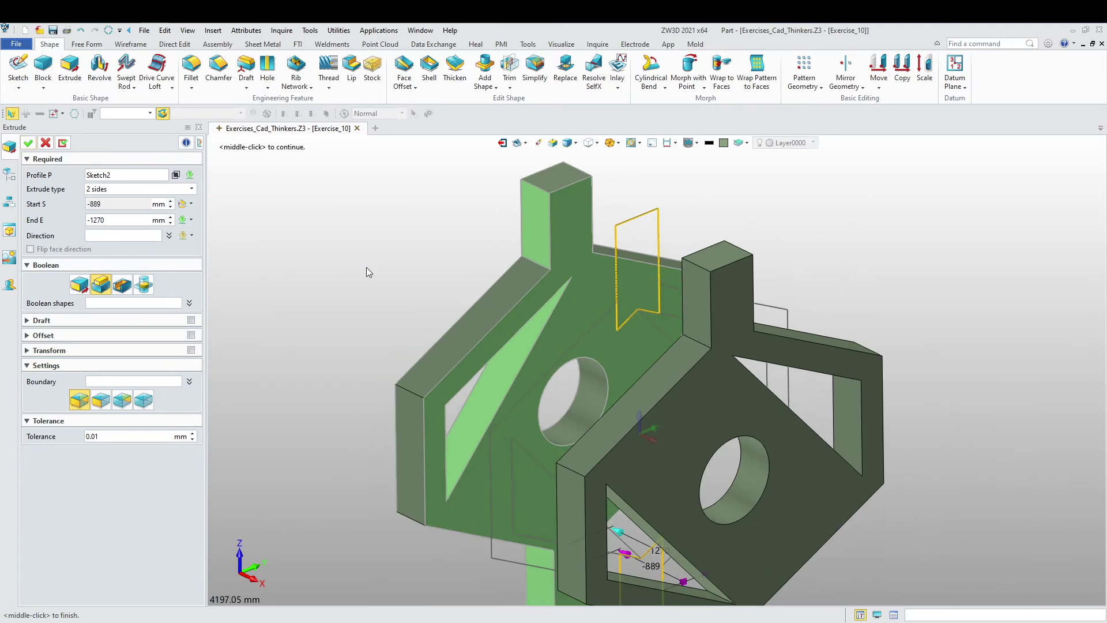
# Step: Set the extrusion's end to the opposite side plate's face and create the arms, joining both plates into one solid
pyautogui.moveTo(366, 268); pyautogui.dragTo(248, 279, button='right')
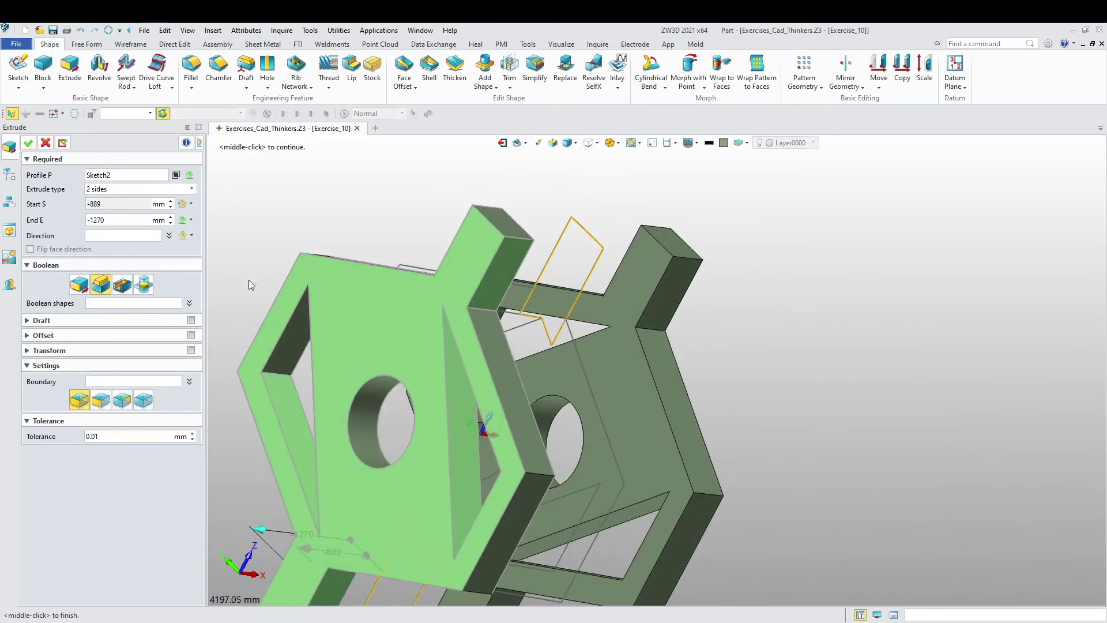
pyautogui.click(191, 220)
pyautogui.click(208, 296)
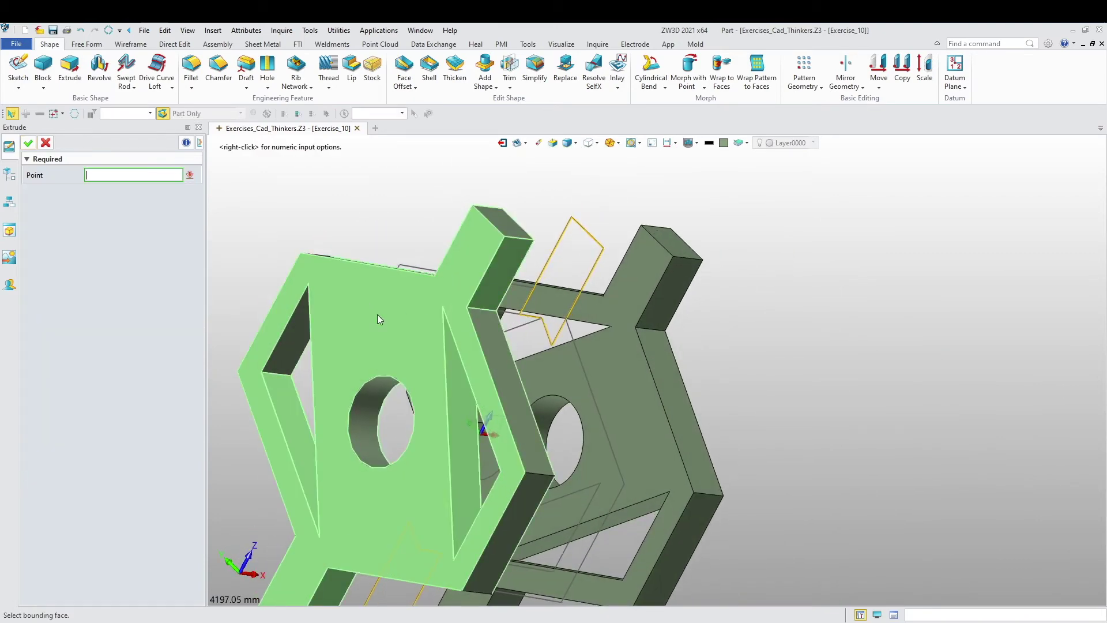
pyautogui.click(617, 289)
pyautogui.scroll(-5, 589, 318)
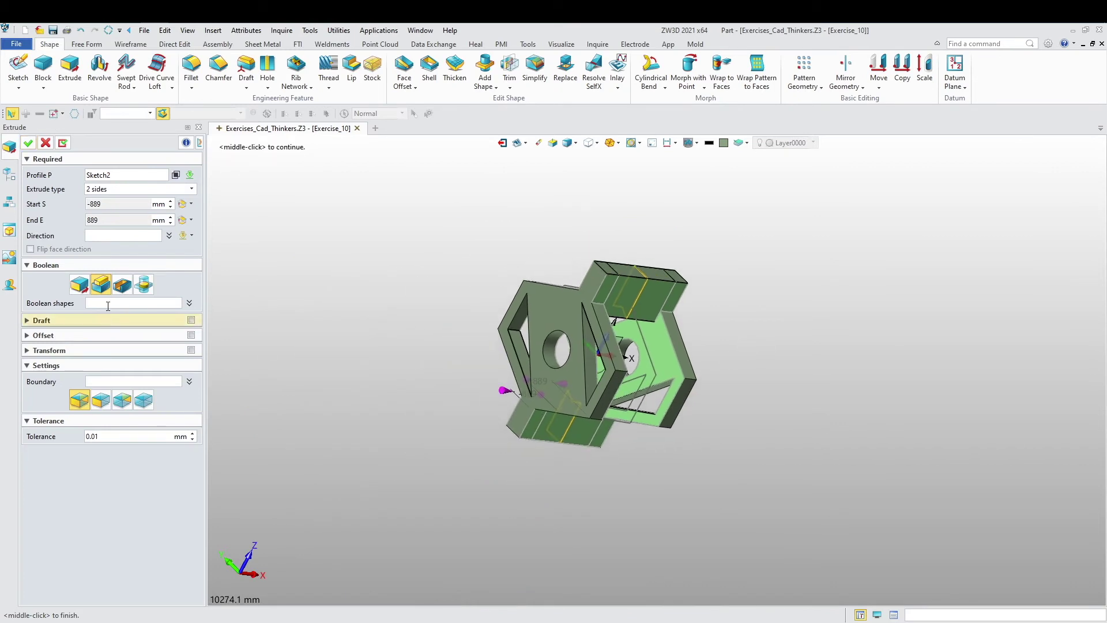
pyautogui.click(29, 143)
pyautogui.moveTo(222, 271); pyautogui.dragTo(259, 299, button='right')
pyautogui.moveTo(317, 322); pyautogui.dragTo(393, 330, button='right')
pyautogui.scroll(3, 425, 352)
pyautogui.moveTo(392, 330); pyautogui.dragTo(395, 372, button='middle')
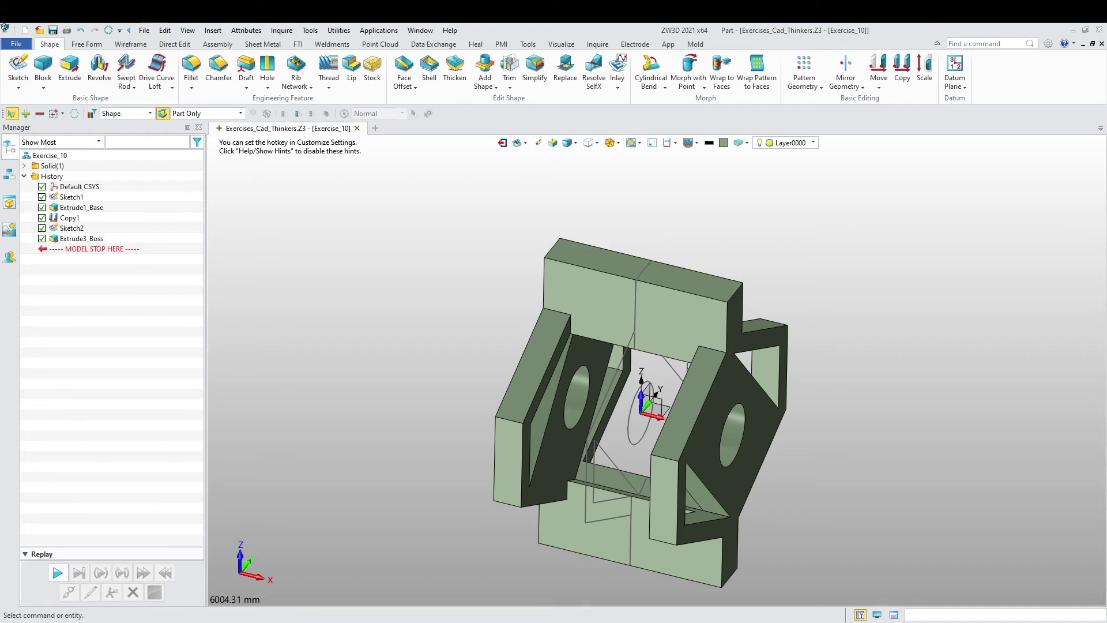
pyautogui.moveTo(399, 307); pyautogui.dragTo(469, 331, button='right')
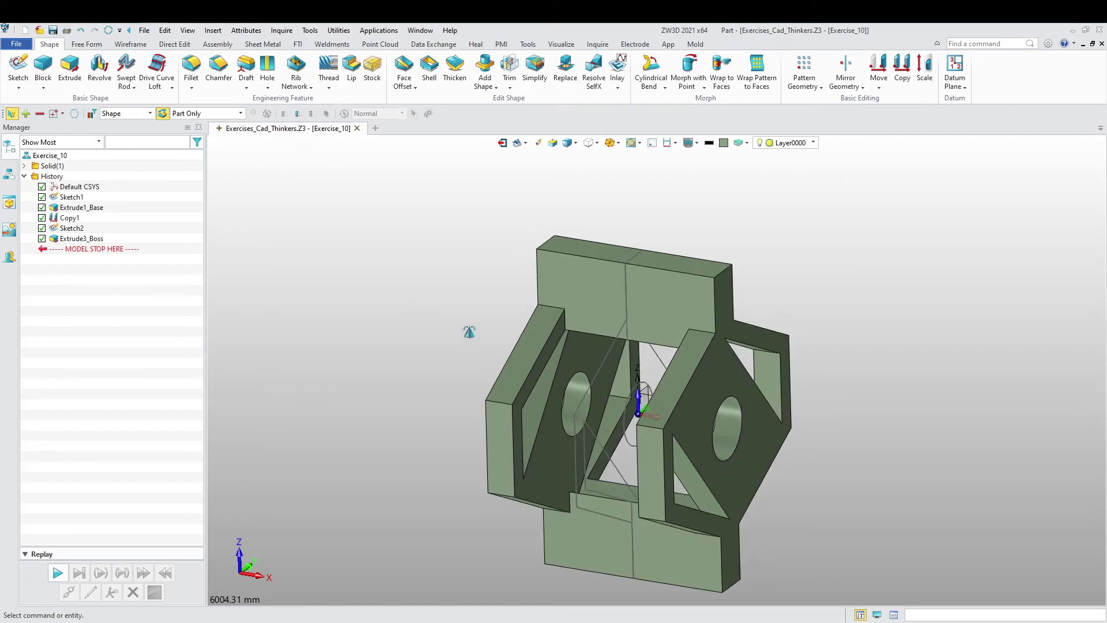
pyautogui.moveTo(407, 330); pyautogui.dragTo(448, 330, button='middle')
# Step: Select the four short outer end edges of the upper and lower arms for a chamfer
pyautogui.click(218, 68)
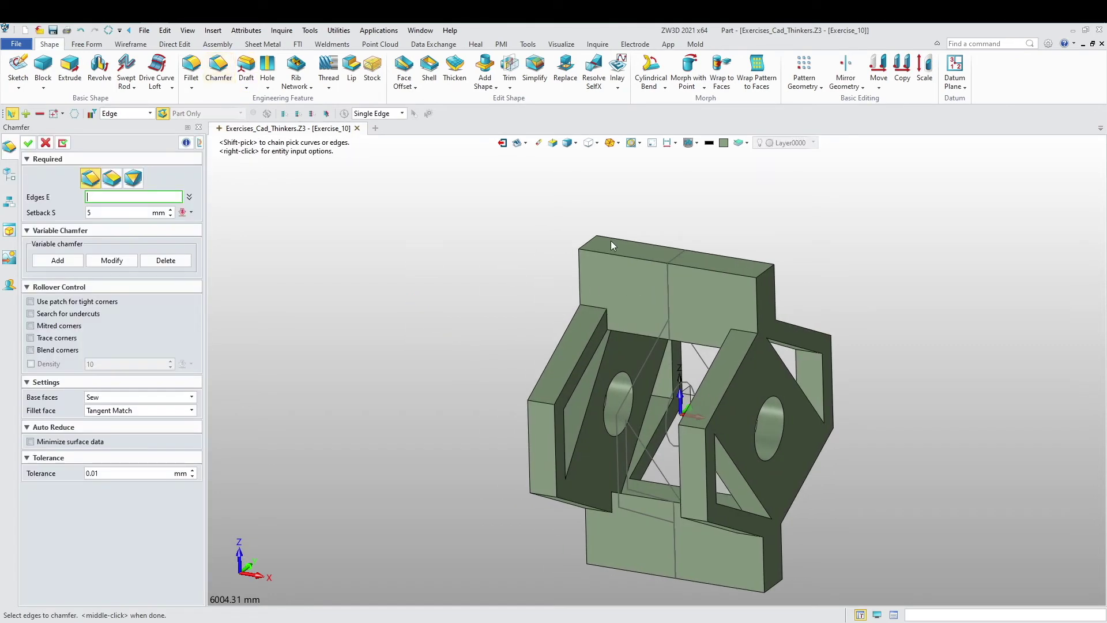
pyautogui.click(594, 241)
pyautogui.click(770, 276)
pyautogui.scroll(-2, 750, 346)
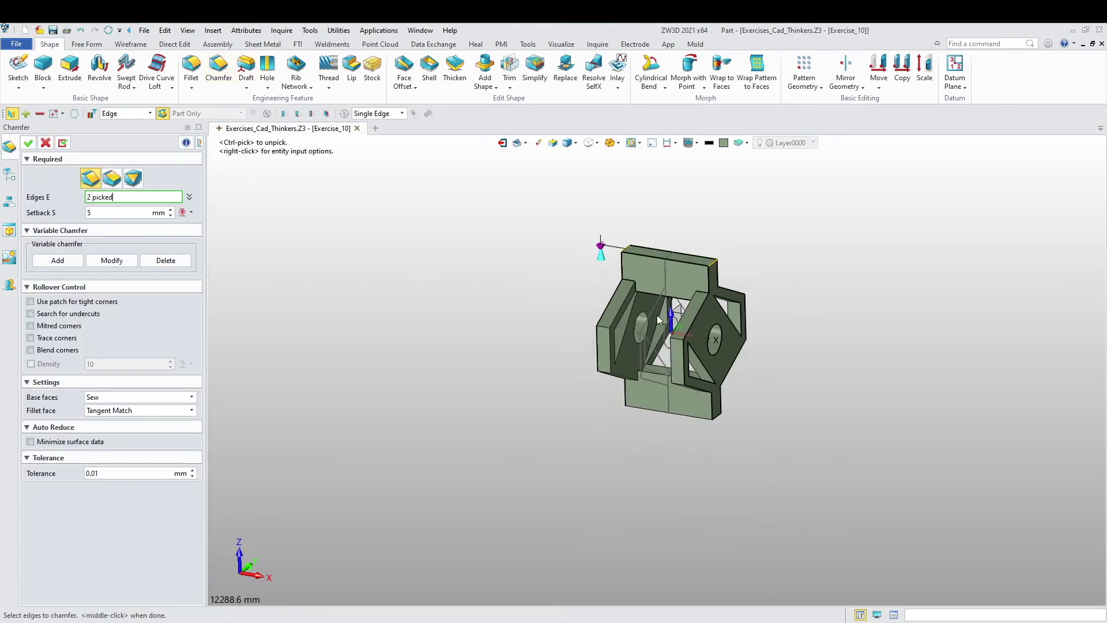
pyautogui.scroll(4, 738, 408)
pyautogui.click(726, 403)
pyautogui.moveTo(721, 406); pyautogui.dragTo(508, 417, button='middle')
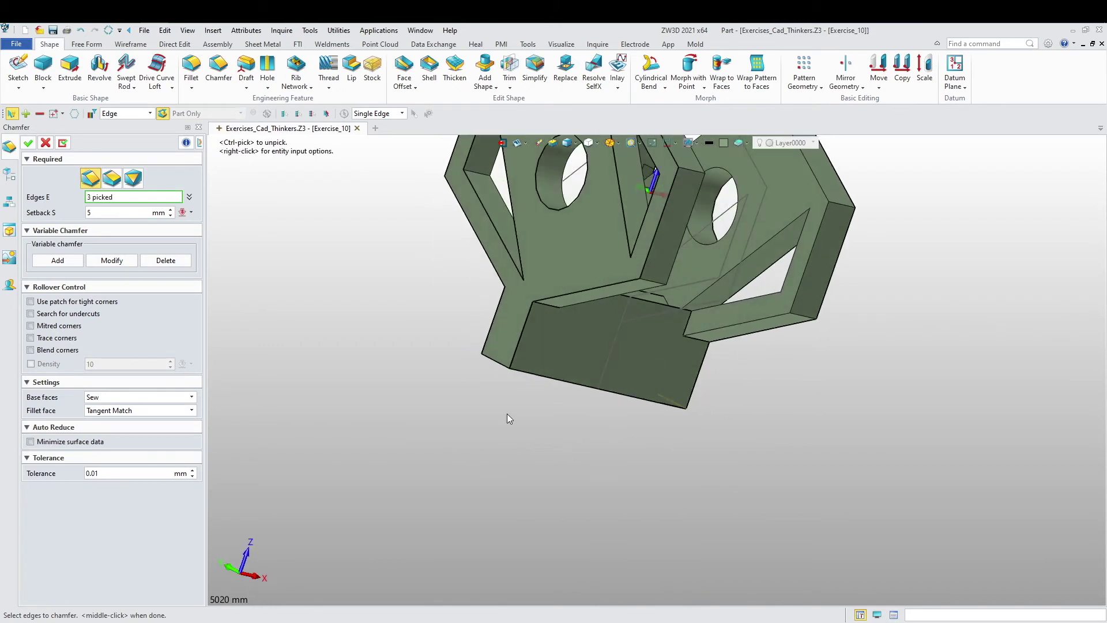
pyautogui.click(499, 361)
pyautogui.scroll(-4, 445, 414)
pyautogui.moveTo(446, 417); pyautogui.dragTo(404, 456, button='right')
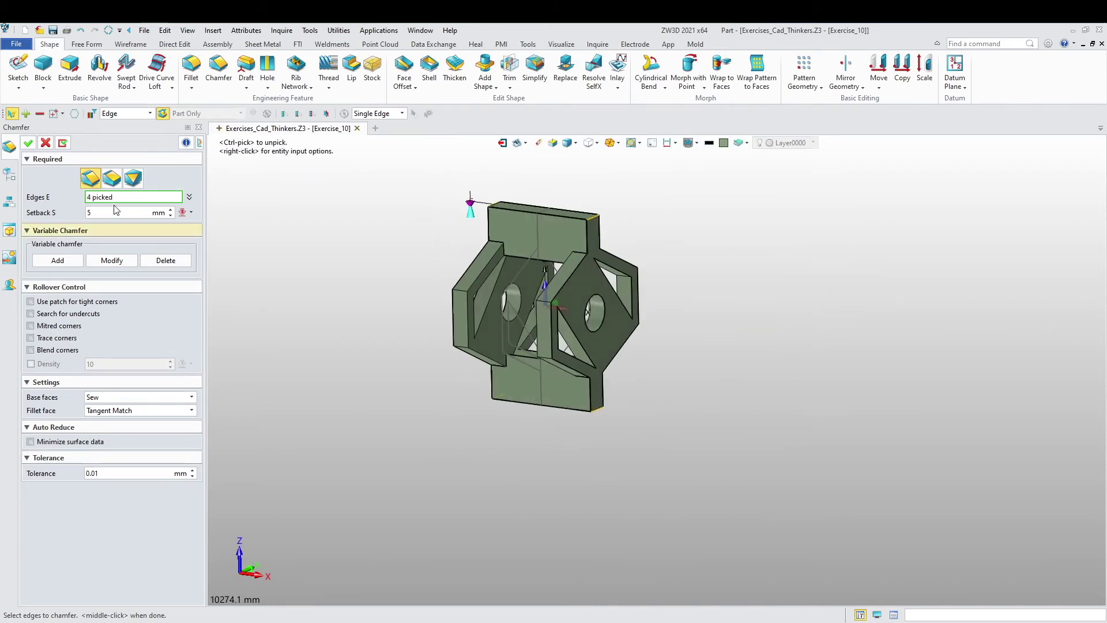
# Step: Set the chamfer setback of the four arm edges to 100 mm and inspect the preview
pyautogui.moveTo(115, 213); pyautogui.dragTo(64, 219)
pyautogui.write('100')
pyautogui.press('Return')
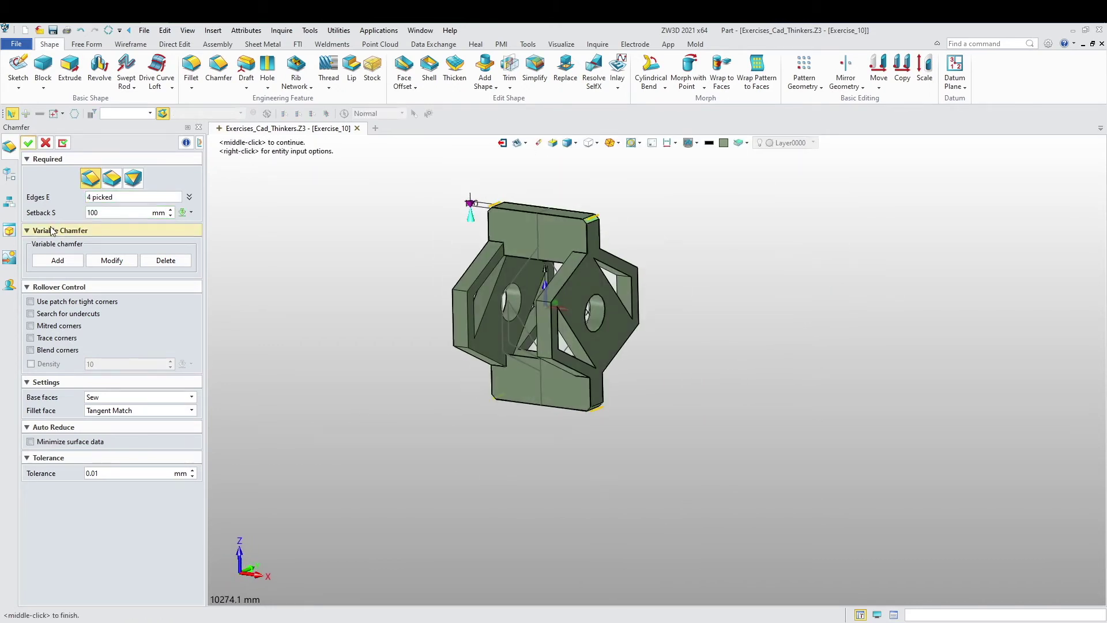
pyautogui.moveTo(533, 345); pyautogui.dragTo(515, 373, button='middle')
pyautogui.scroll(4, 475, 263)
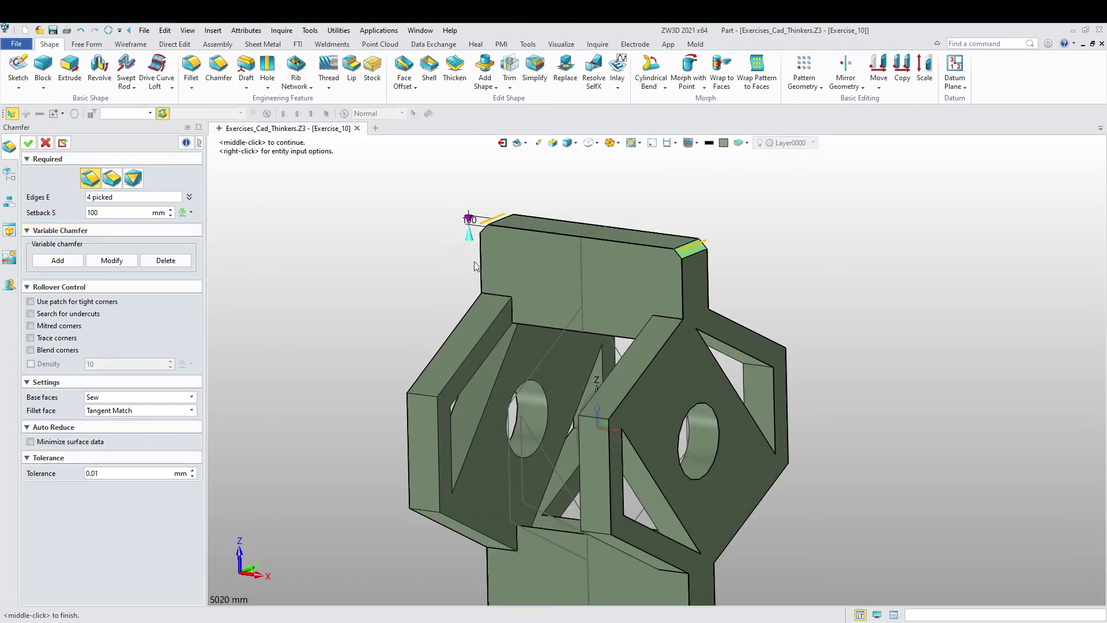
pyautogui.moveTo(447, 287); pyautogui.dragTo(471, 298, button='right')
pyautogui.moveTo(471, 298); pyautogui.dragTo(474, 285, button='middle')
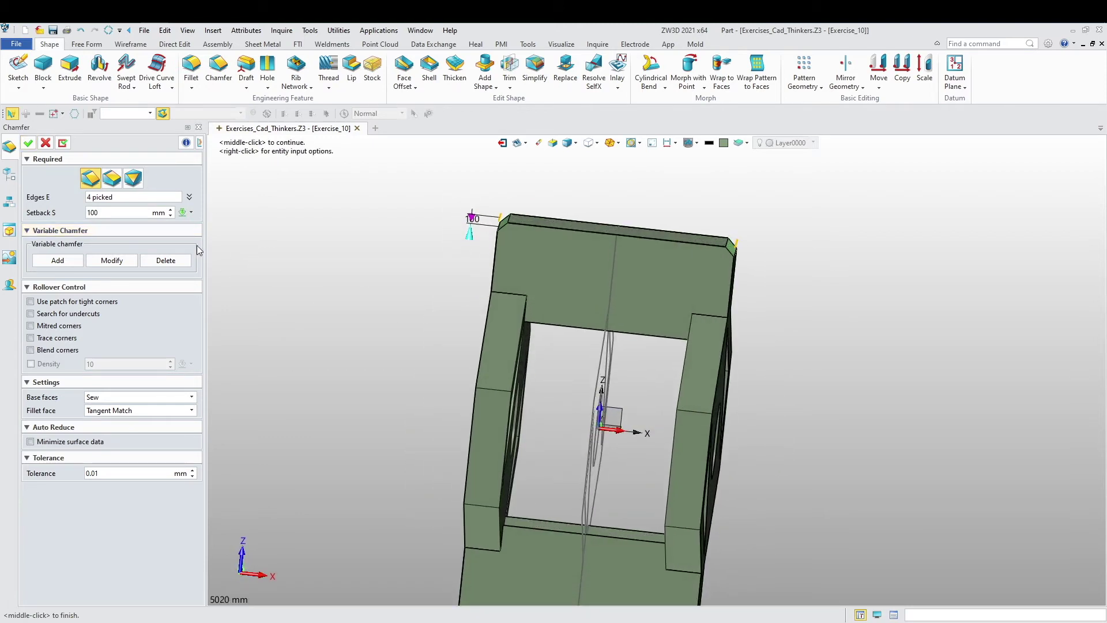
# Step: Set the chamfer setback to 150 mm and create the chamfers on the four arm edges
pyautogui.click(128, 214)
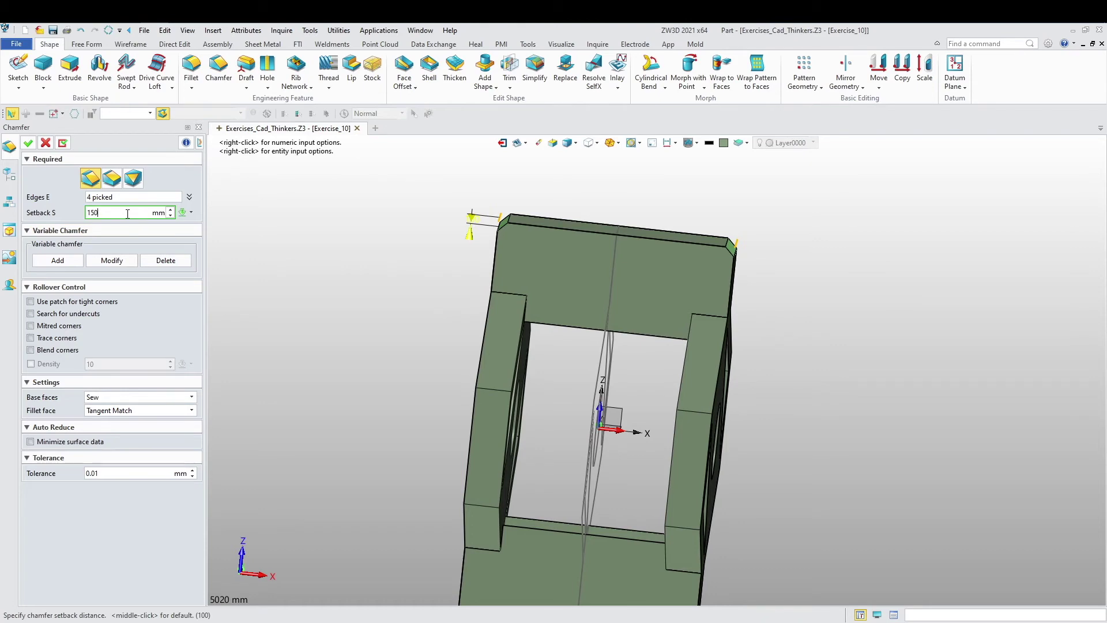
pyautogui.moveTo(445, 309); pyautogui.dragTo(369, 242, button='middle')
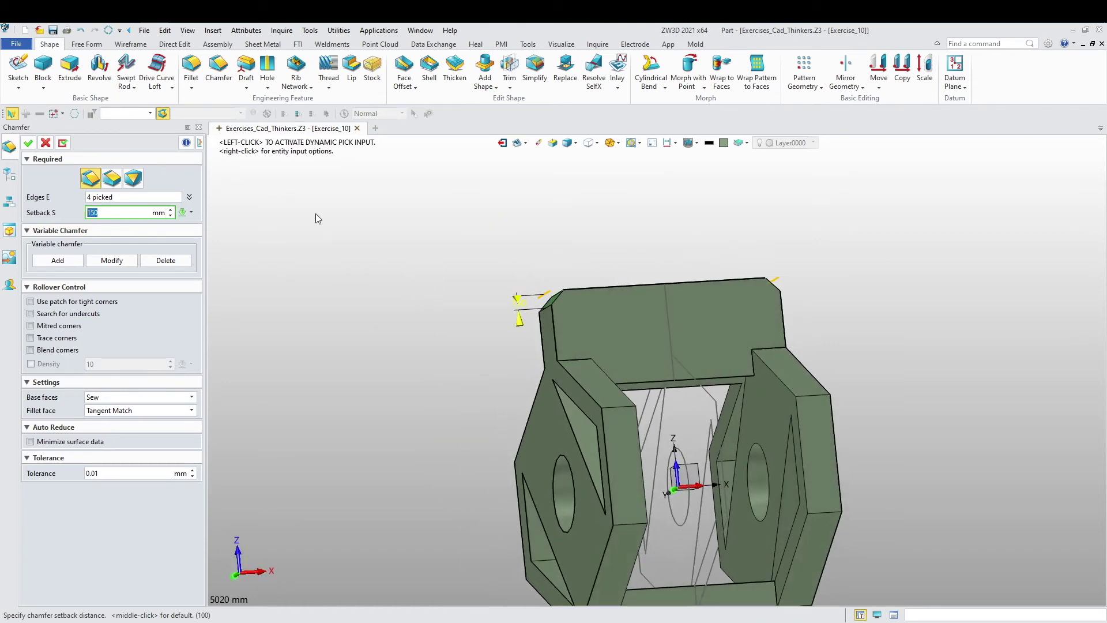
pyautogui.click(33, 140)
pyautogui.moveTo(369, 306); pyautogui.dragTo(331, 303, button='right')
pyautogui.scroll(-4, 325, 305)
pyautogui.moveTo(319, 348); pyautogui.dragTo(316, 401, button='middle')
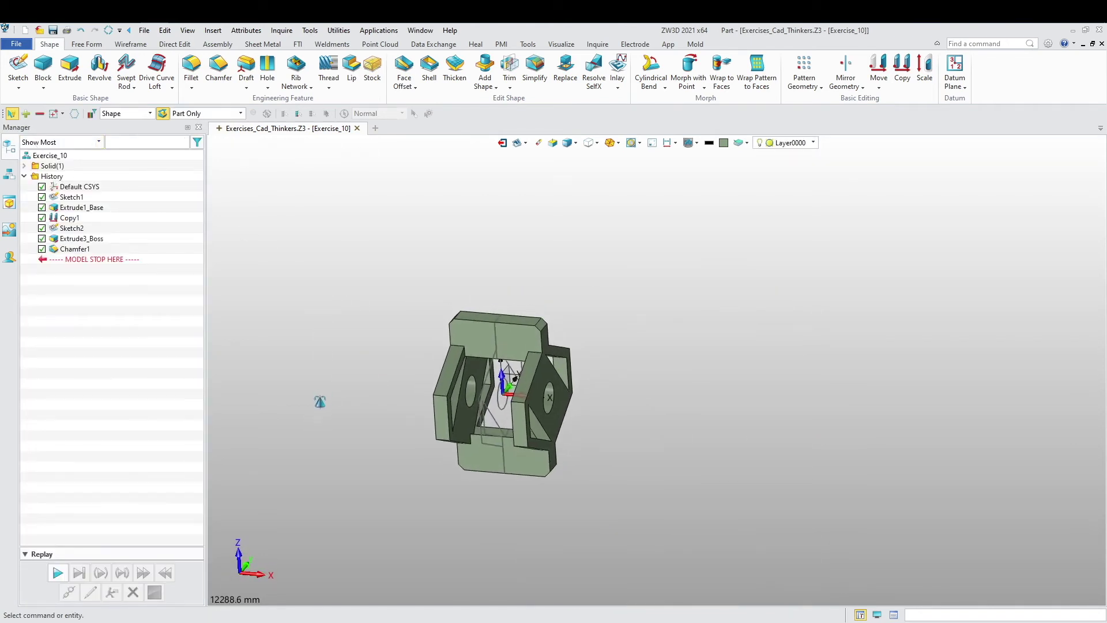
# Step: Start a new sketch on the XZ plane, facing the broad front faces of the upper and lower arms
pyautogui.rightClick(326, 401)
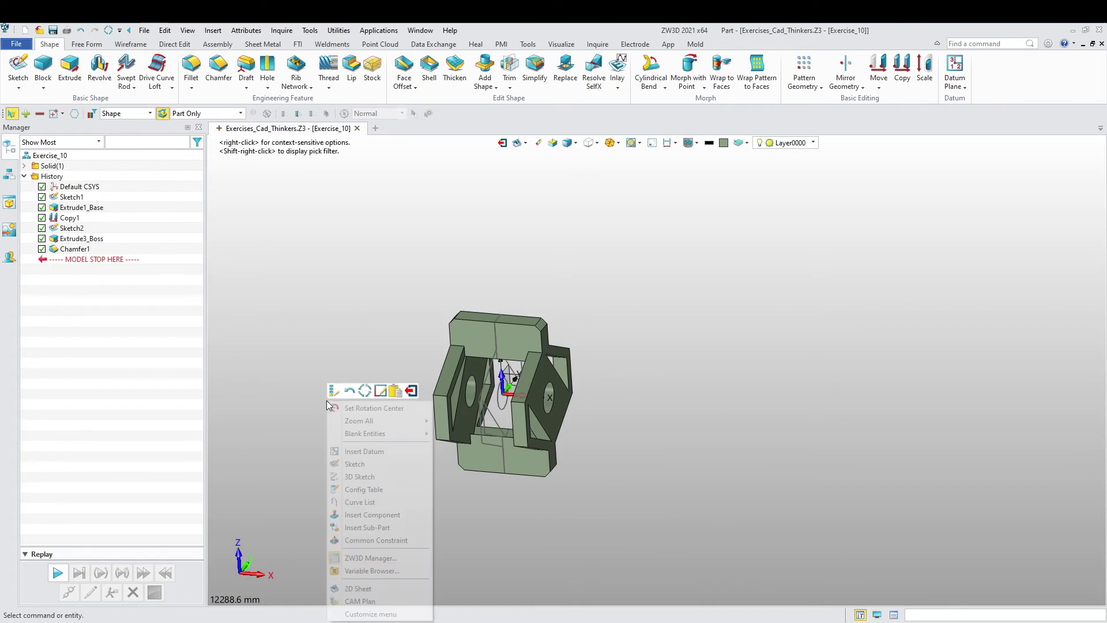
pyautogui.click(365, 464)
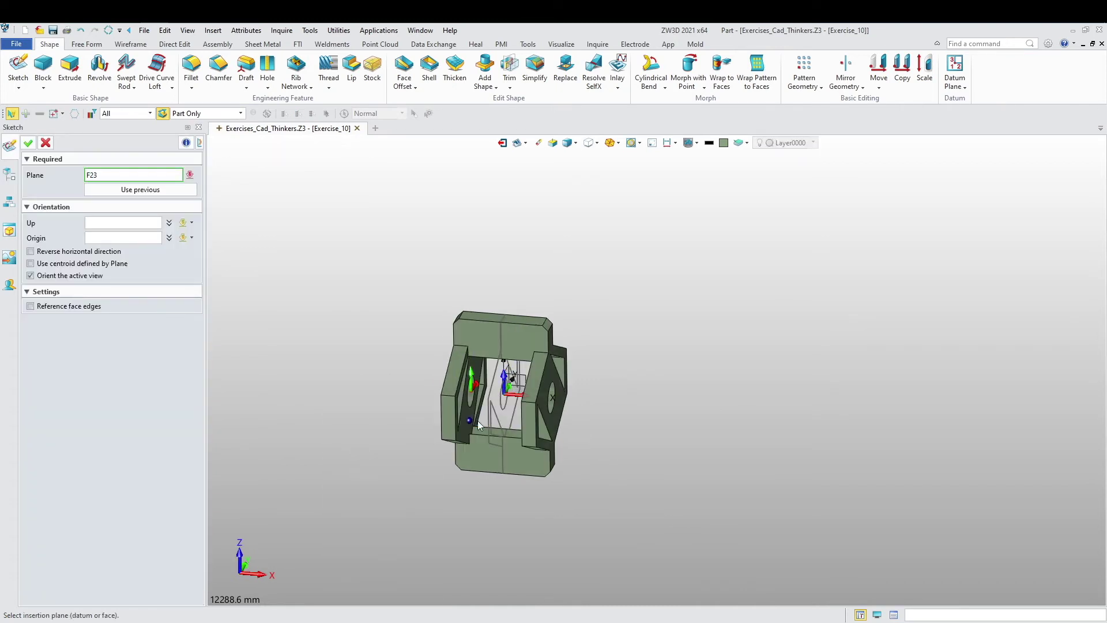
pyautogui.scroll(4, 478, 420)
pyautogui.middleClick(527, 379)
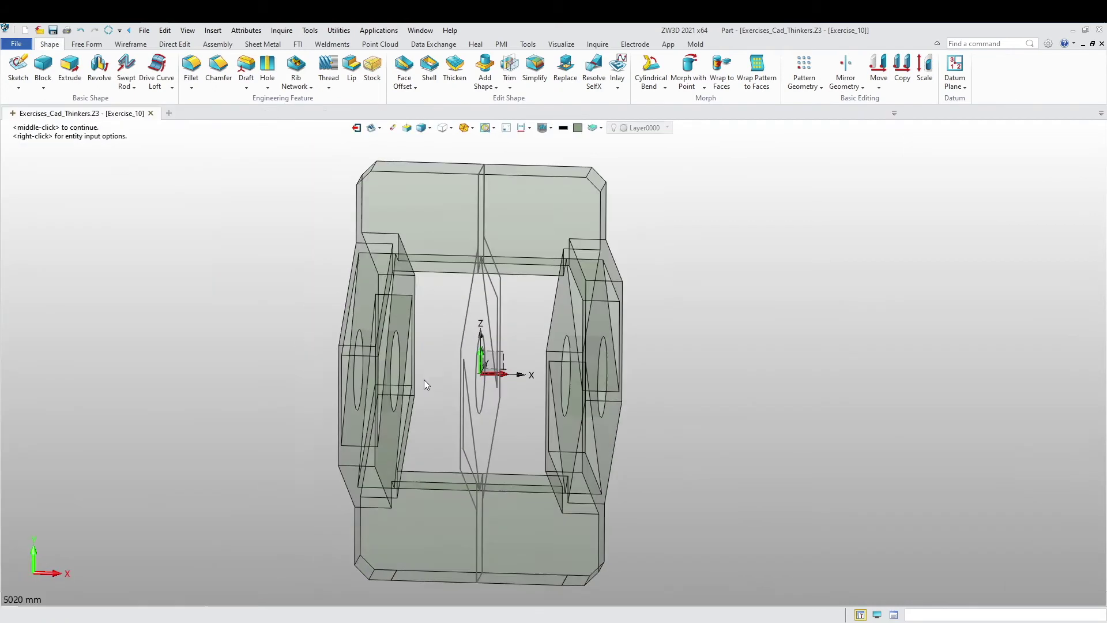
pyautogui.moveTo(417, 382); pyautogui.dragTo(336, 419, button='middle')
pyautogui.scroll(2, 341, 345)
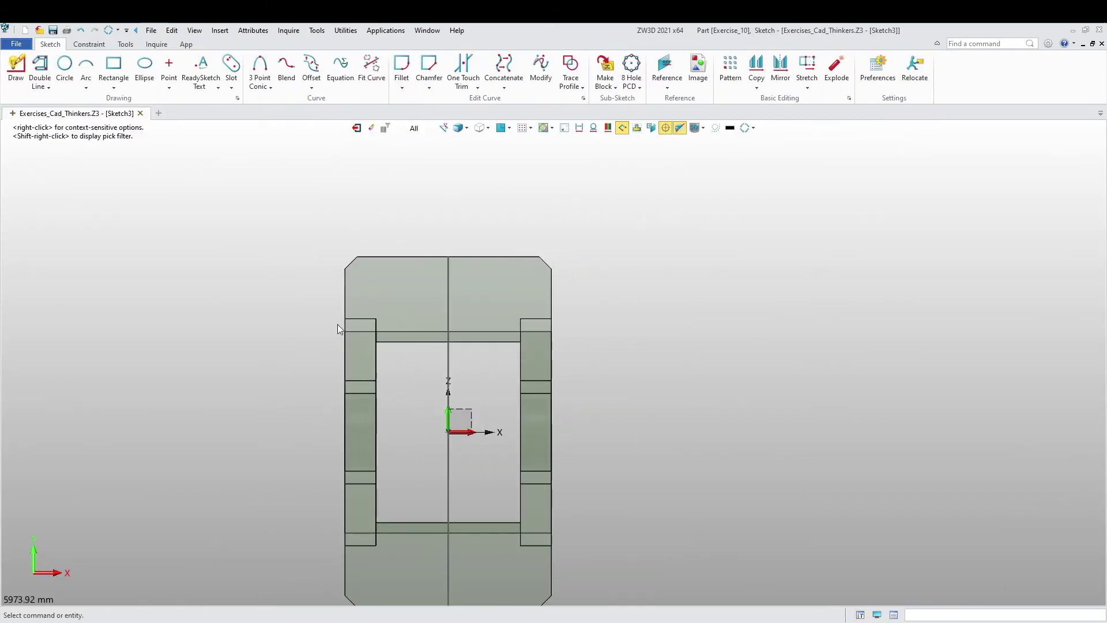
pyautogui.moveTo(337, 324); pyautogui.dragTo(289, 351, button='middle')
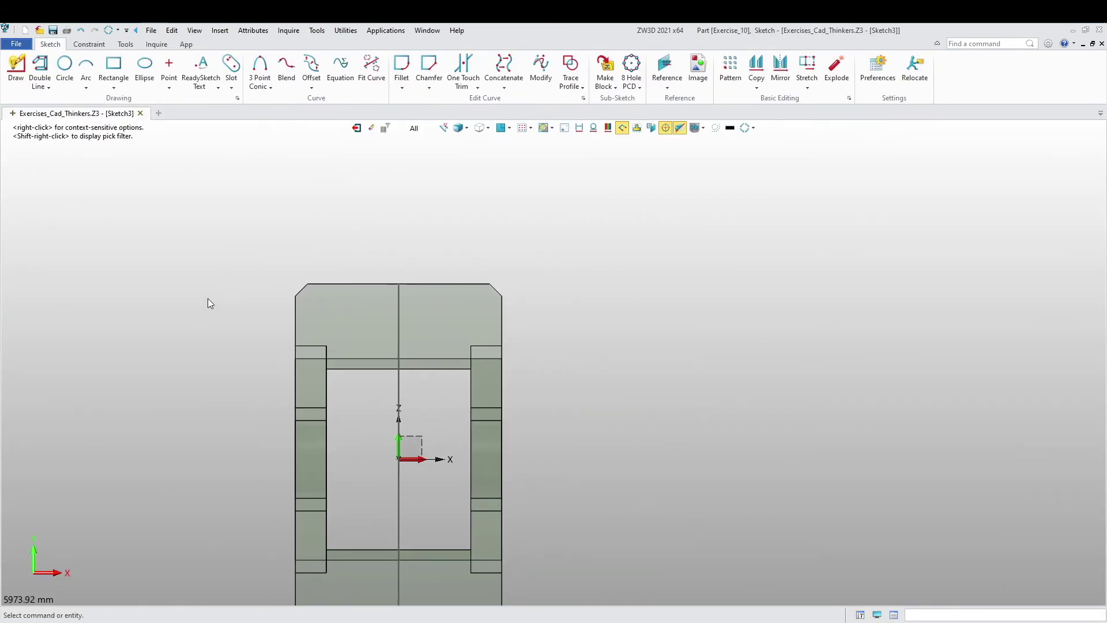
# Step: Sketch two circles of 203 mm radius at the same height near the two ends of the upper arm
pyautogui.click(64, 66)
pyautogui.click(336, 314)
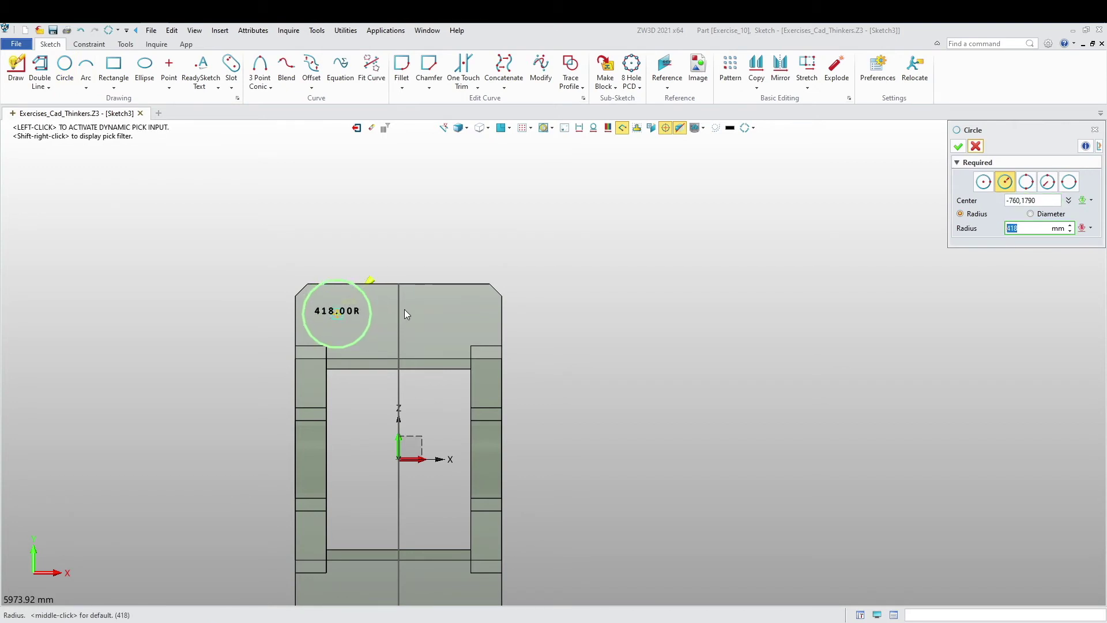
pyautogui.write('203')
pyautogui.press('Return')
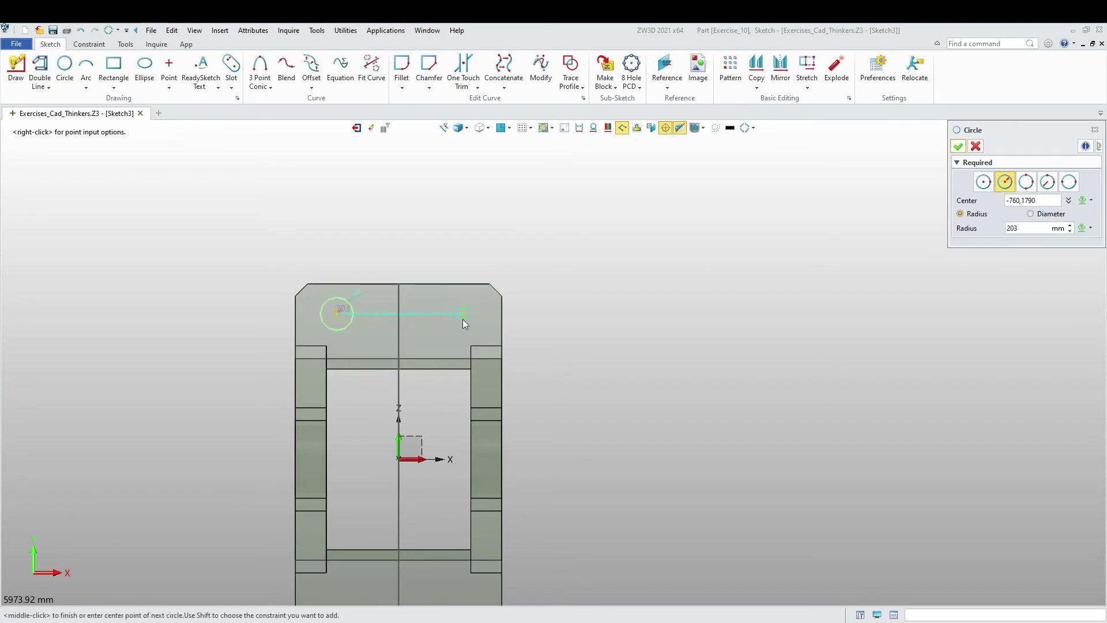
pyautogui.click(458, 315)
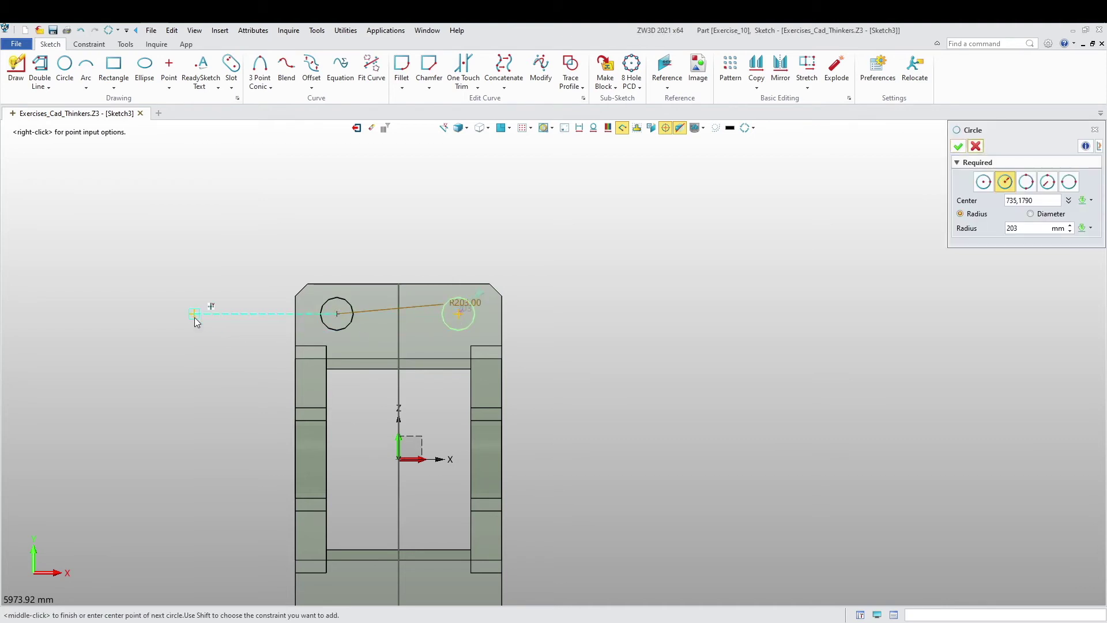
pyautogui.middleClick(444, 332)
pyautogui.scroll(1, 444, 333)
pyautogui.scroll(2, 444, 332)
pyautogui.moveTo(319, 322); pyautogui.dragTo(413, 354, button='middle')
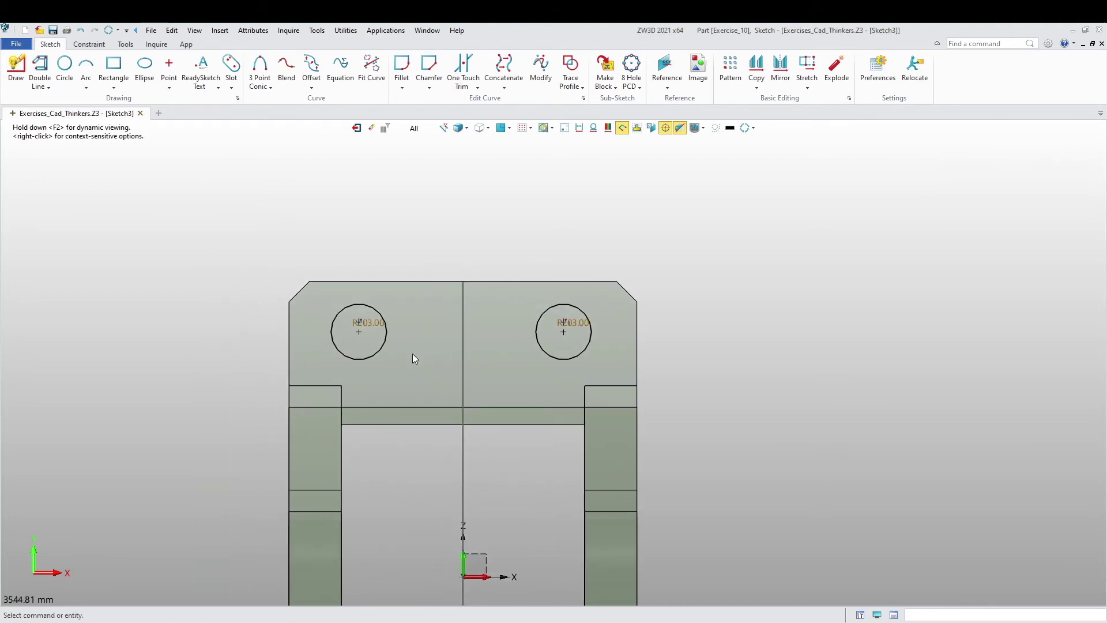
# Step: Dimension the left circle's centre horizontally at 508 mm from the upper arm's left edge
pyautogui.scroll(-2, 297, 222)
pyautogui.click(88, 44)
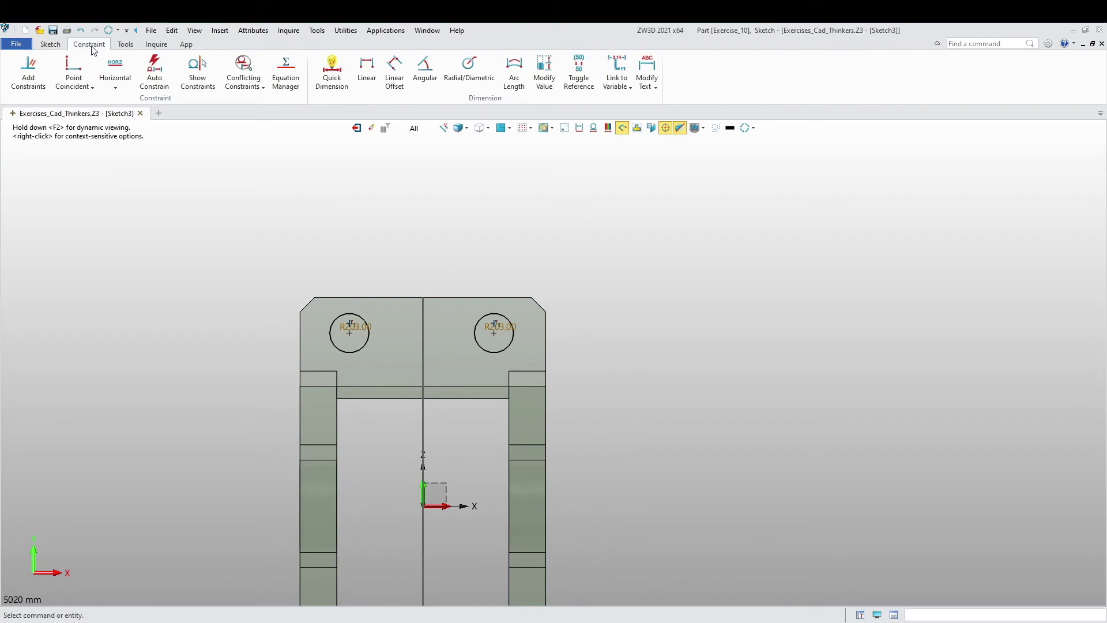
pyautogui.click(372, 67)
pyautogui.click(300, 312)
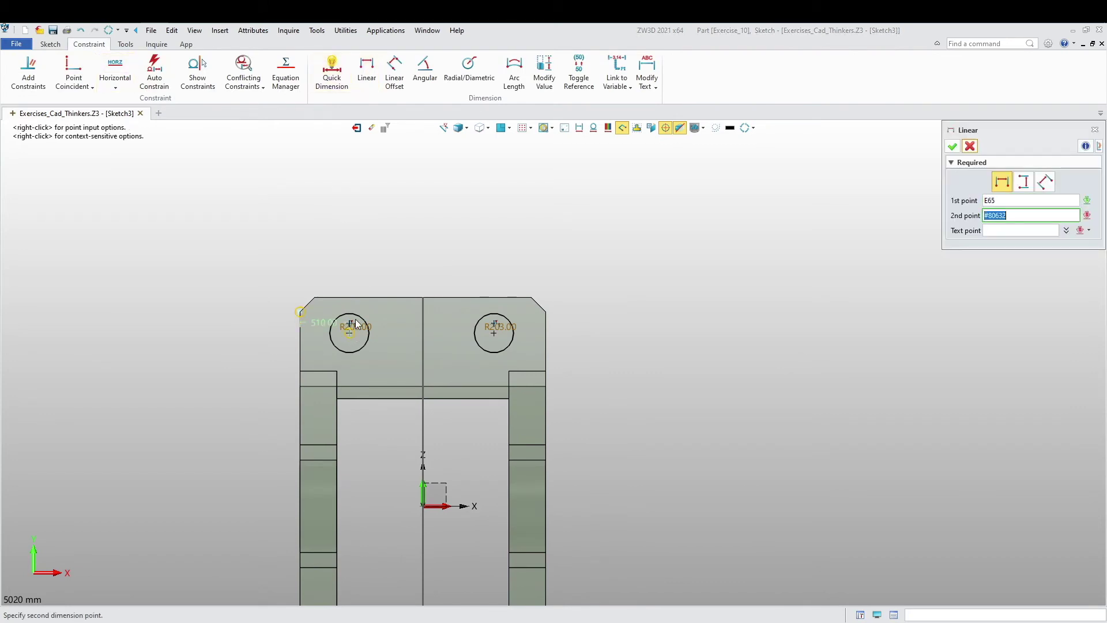
pyautogui.click(331, 268)
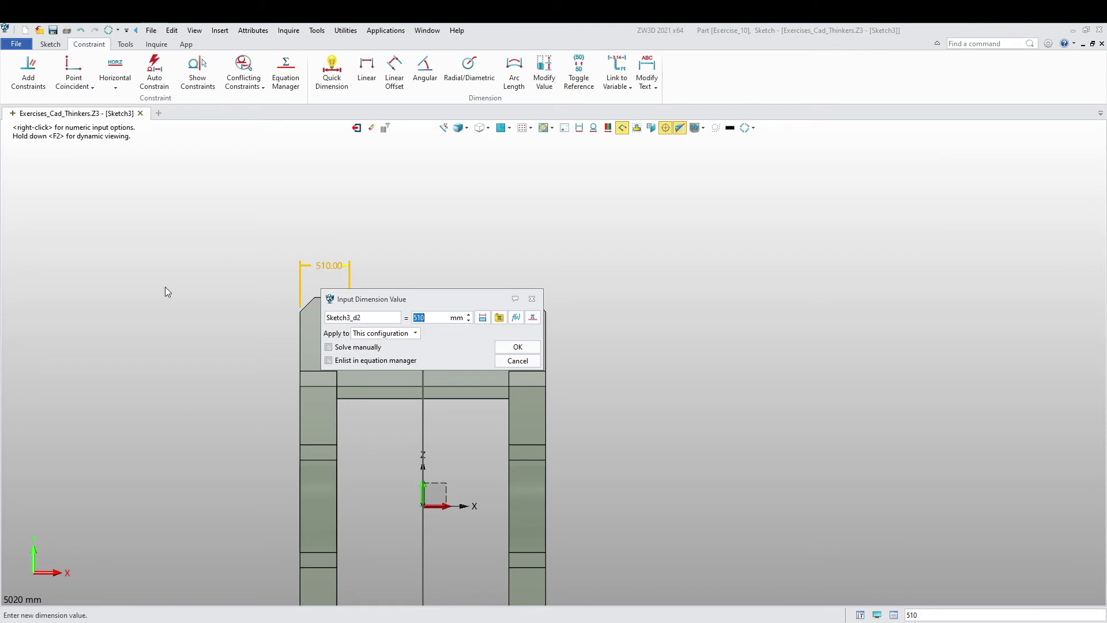
pyautogui.write('508')
pyautogui.press('Return')
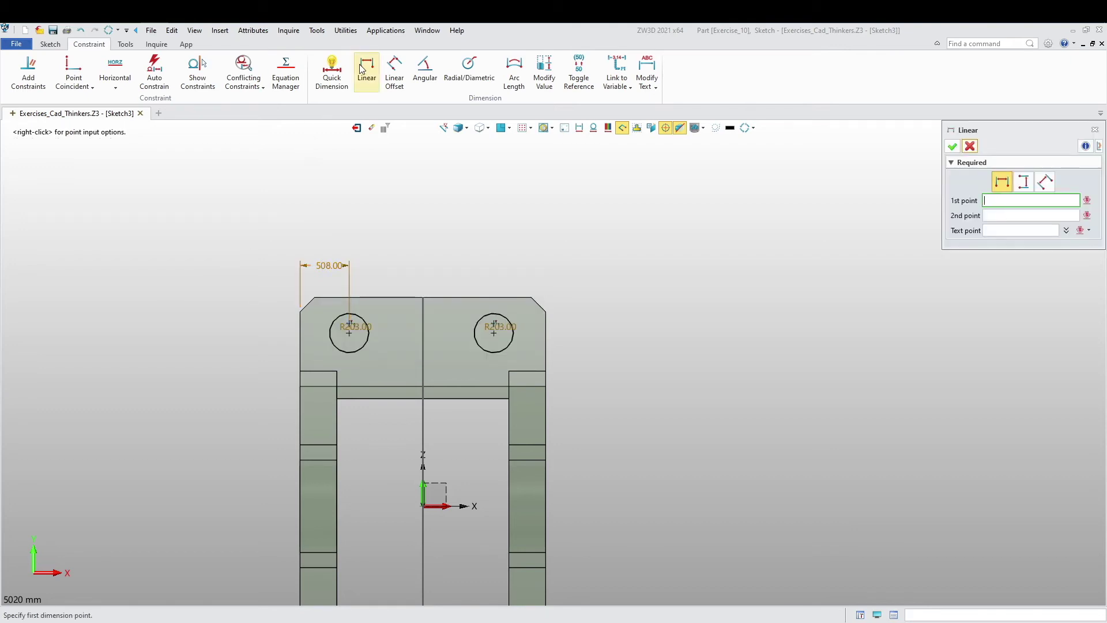
# Step: Dimension the right circle's centre horizontally at 2032 mm from the upper arm's left edge
pyautogui.click(301, 313)
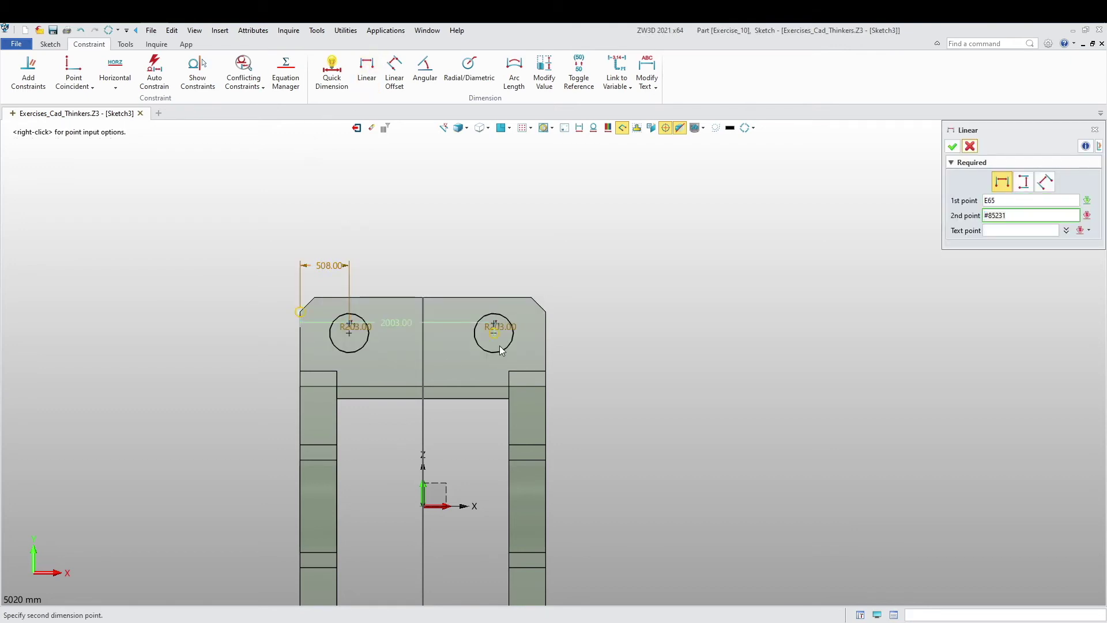
pyautogui.click(500, 344)
pyautogui.click(407, 235)
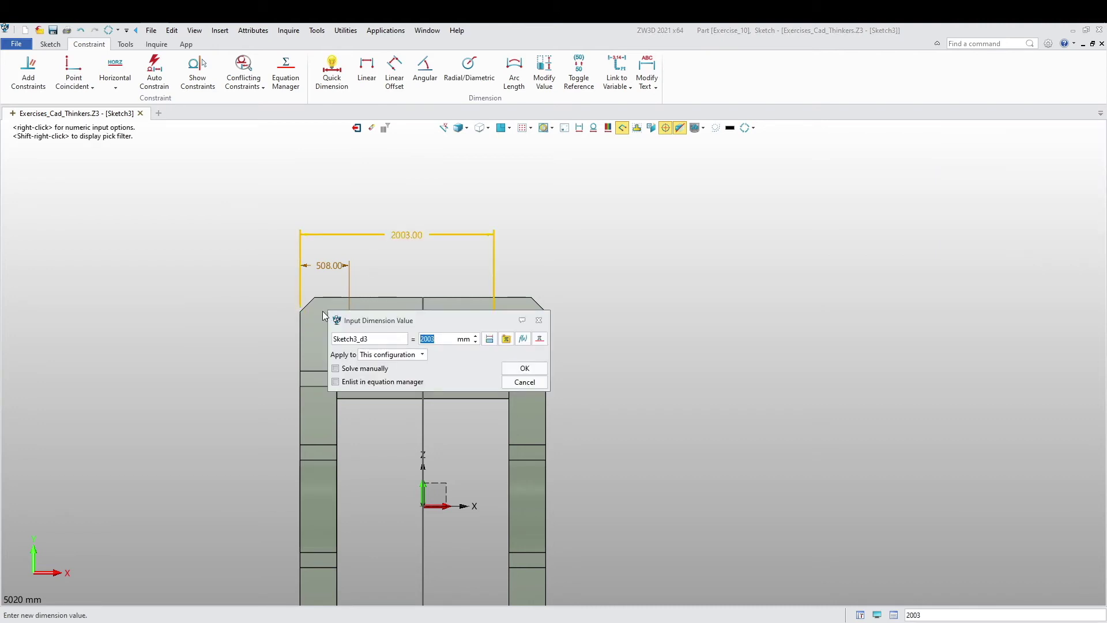
pyautogui.write('2032')
pyautogui.press('Return')
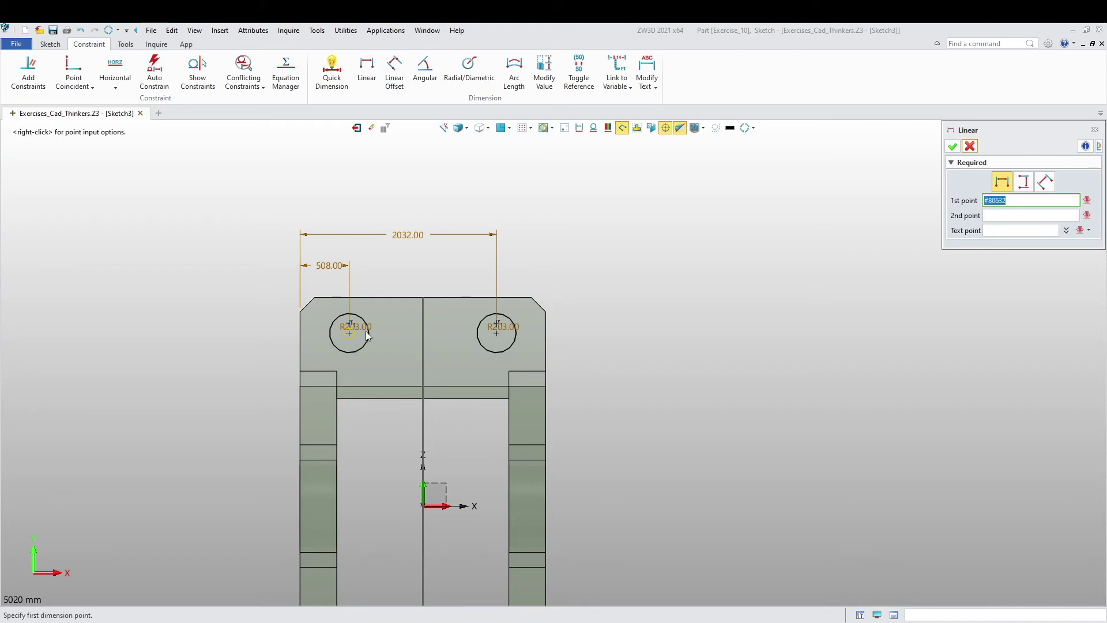
# Step: Add a vertical dimension of 381 mm from the upper arm's top edge to the left circle's centre
pyautogui.click(327, 298)
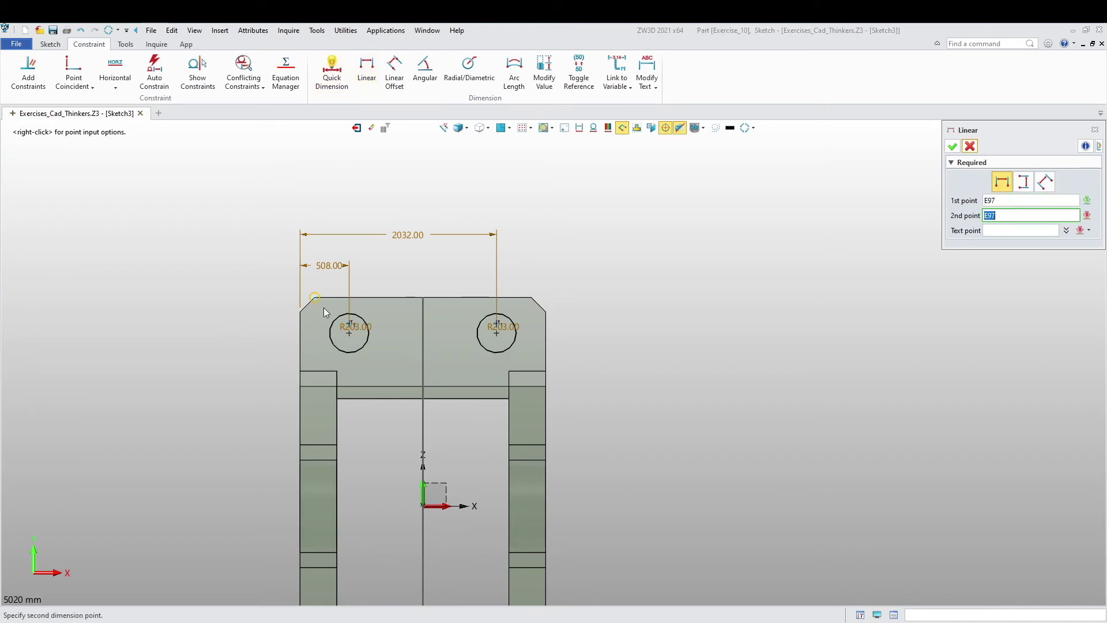
pyautogui.click(327, 326)
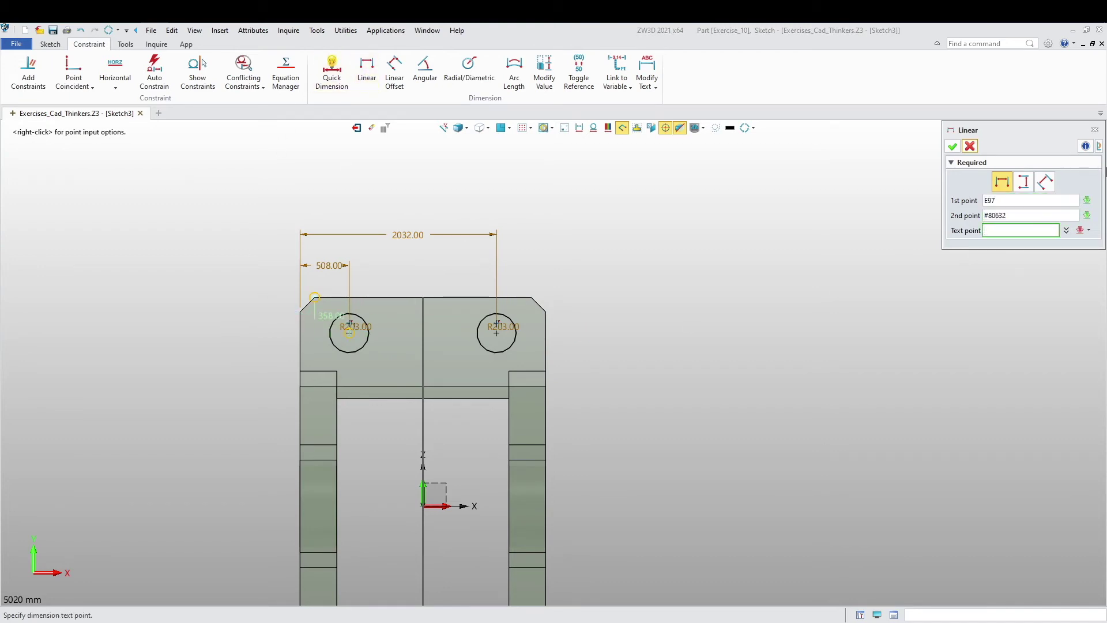
pyautogui.click(1024, 182)
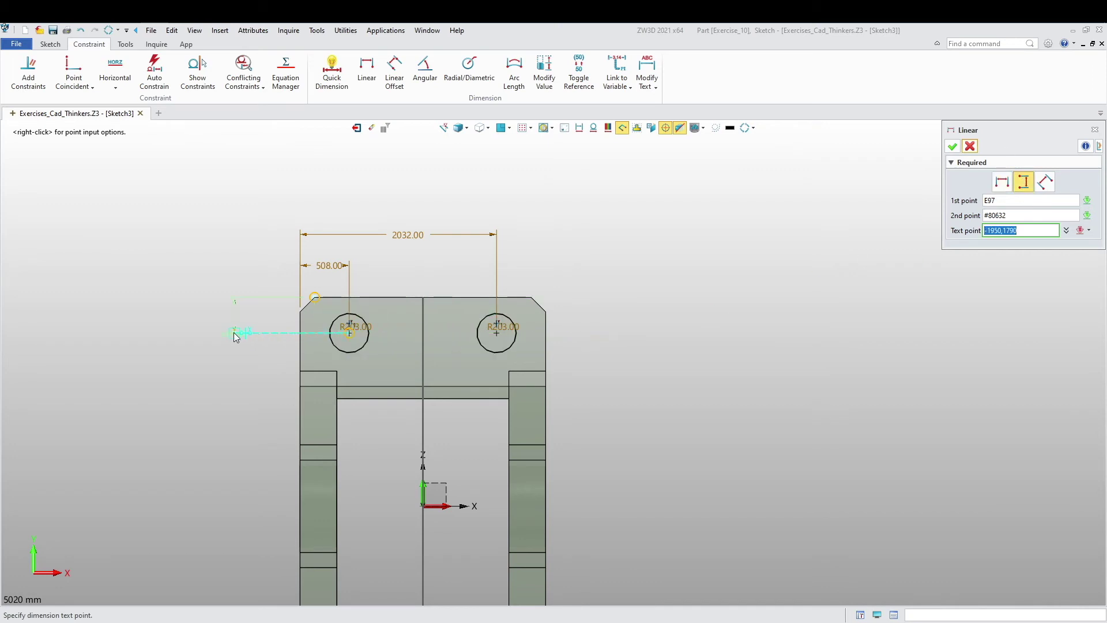
pyautogui.click(251, 320)
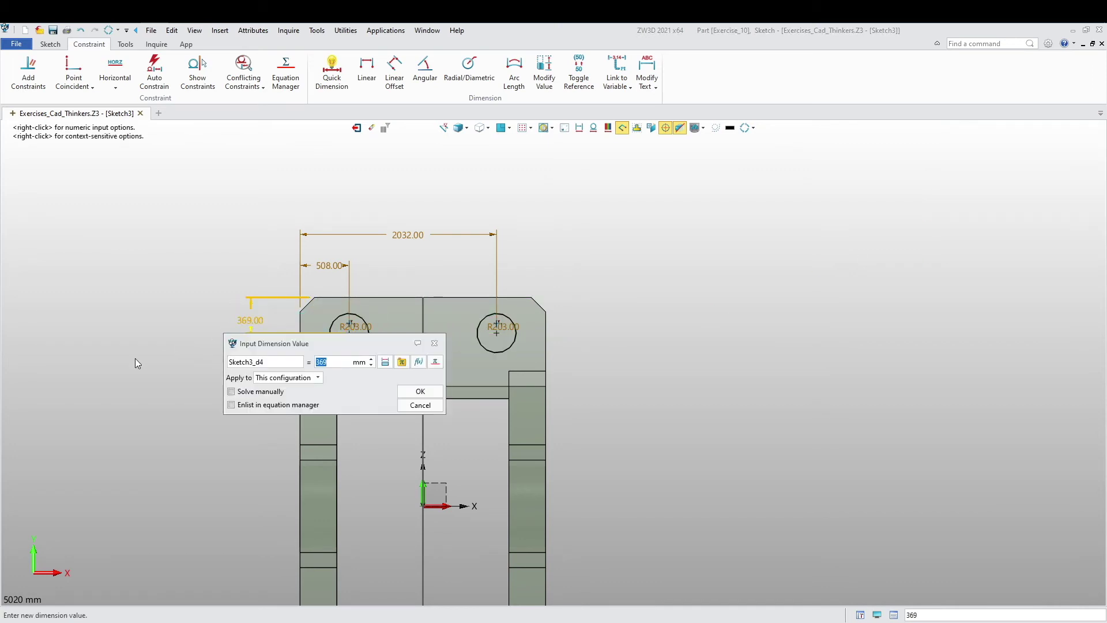
pyautogui.write('381')
pyautogui.press('Return')
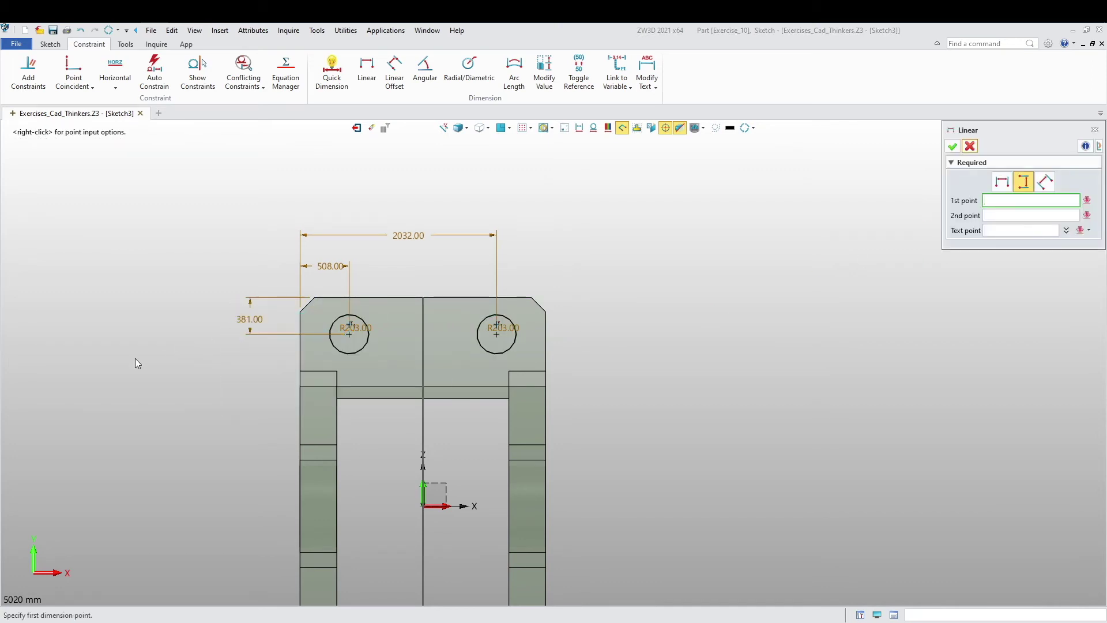
pyautogui.scroll(2, 527, 380)
pyautogui.moveTo(439, 372)
pyautogui.mouseDown(button='middle')
pyautogui.moveTo(483, 367)
pyautogui.moveTo(460, 343)
pyautogui.moveTo(416, 376)
pyautogui.mouseUp(button='middle')
pyautogui.scroll(-3, 479, 372)
pyautogui.press('Escape')
# Step: Auto-constrain the two-circle sketch using the origin as the base point
pyautogui.scroll(-2, 459, 340)
pyautogui.click(153, 87)
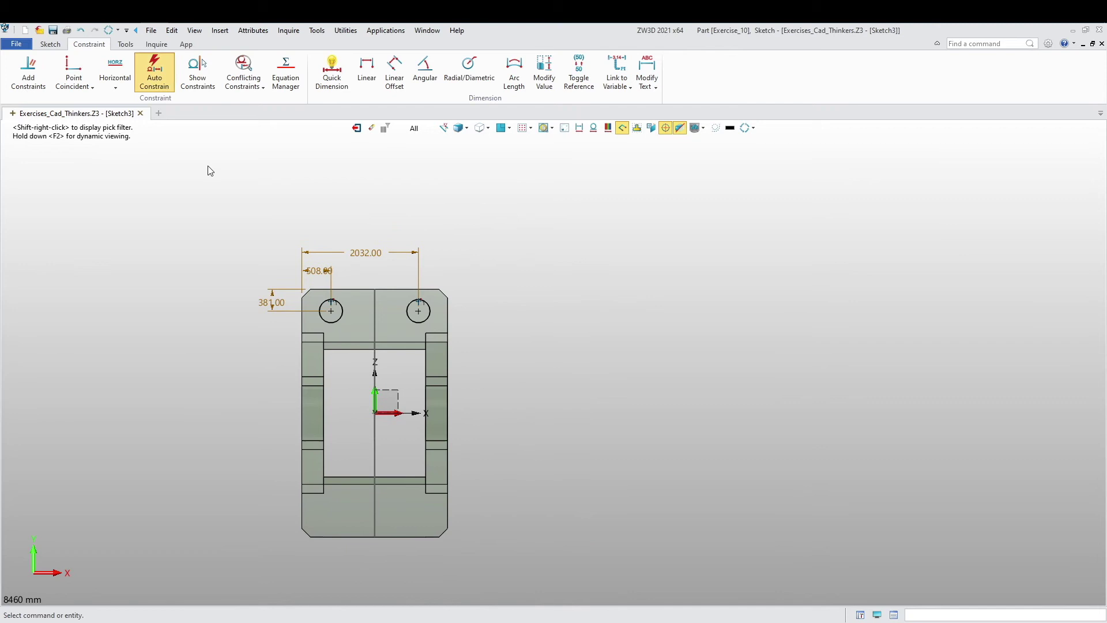
pyautogui.click(375, 413)
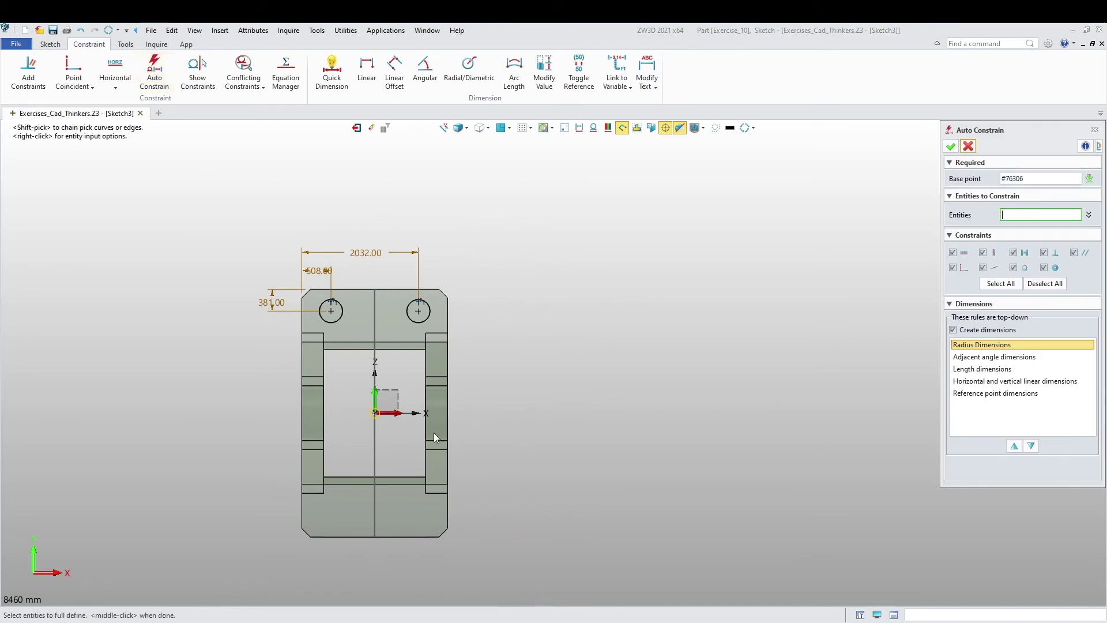
pyautogui.click(952, 147)
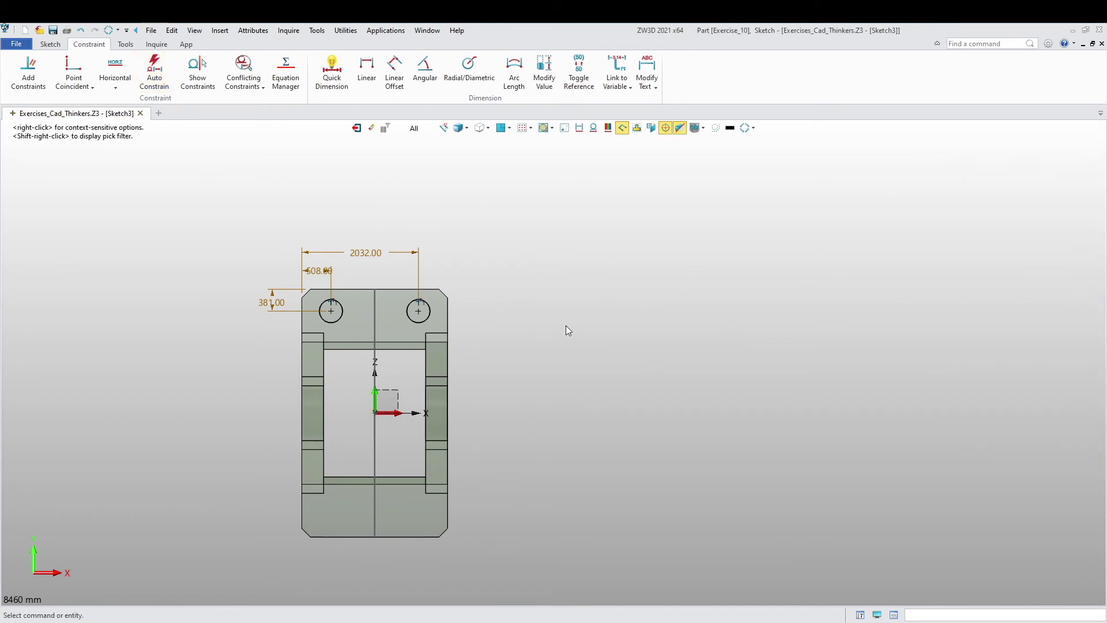
# Step: Mirror both circles about the horizontal X axis onto the lower arm, keeping the originals
pyautogui.click(50, 44)
pyautogui.click(780, 89)
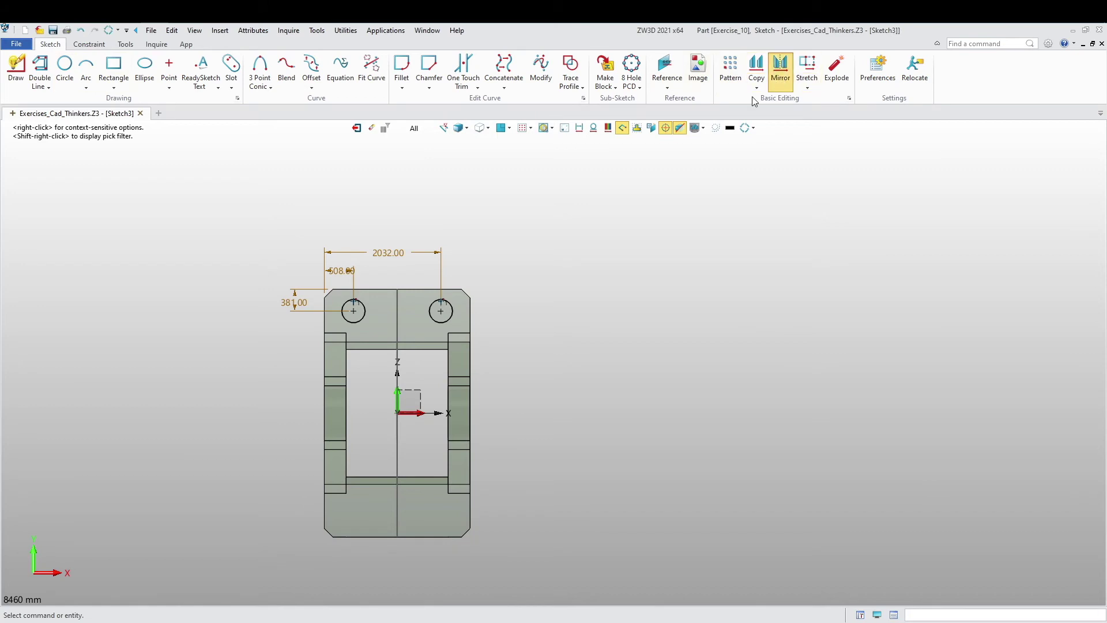
pyautogui.click(452, 312)
pyautogui.click(363, 323)
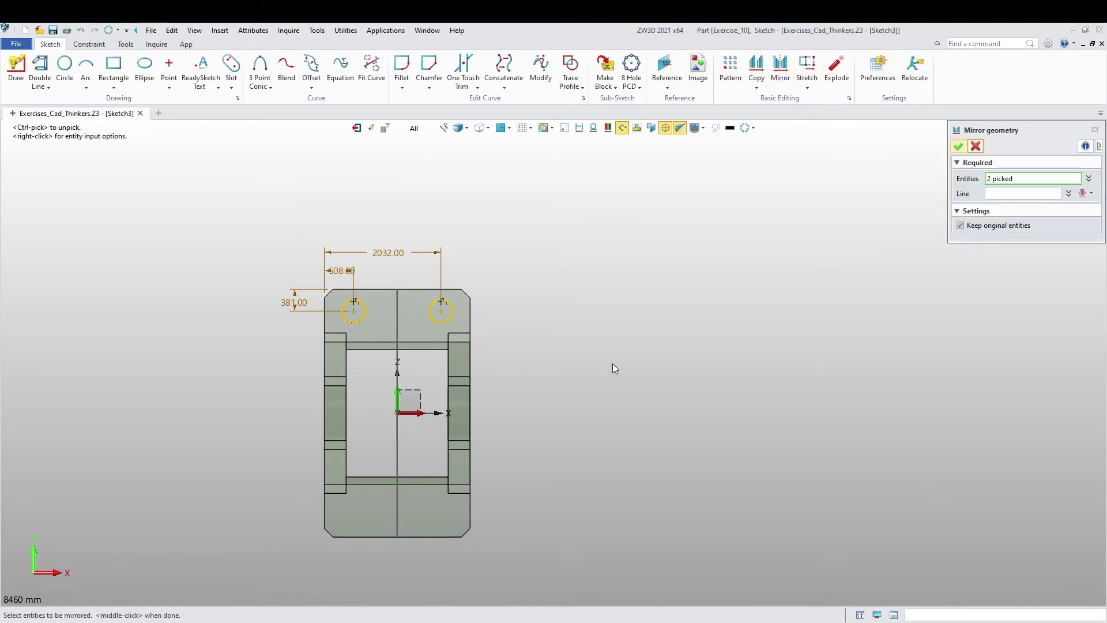
pyautogui.middleClick(612, 363)
pyautogui.click(427, 413)
pyautogui.middleClick(621, 395)
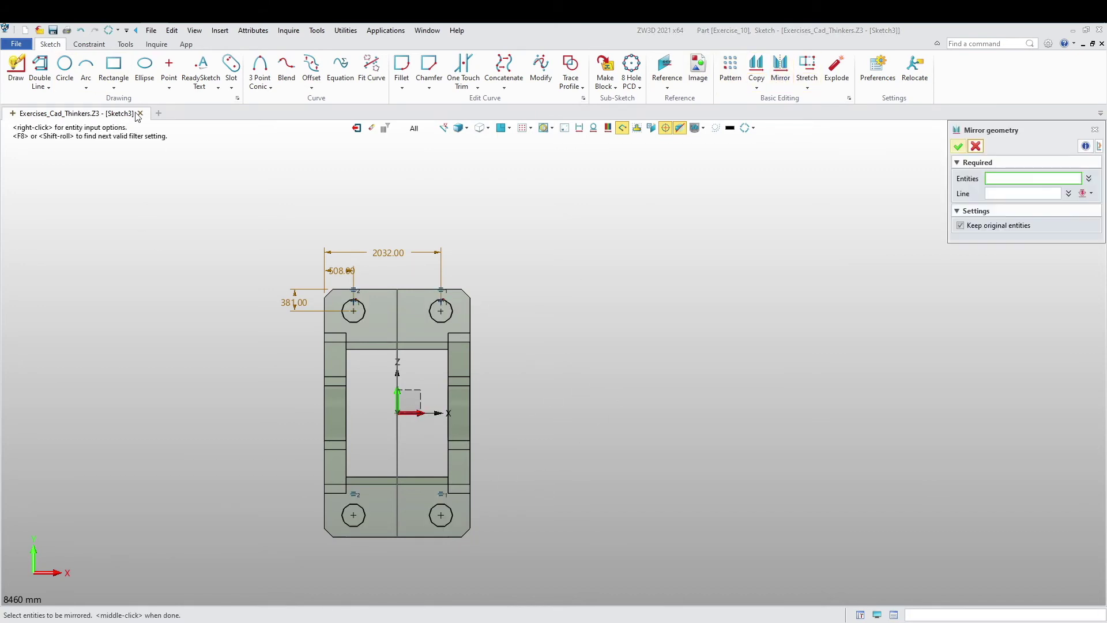
# Step: Run Auto Constrain on the sketch with the mirrored circles, using the origin as base point
pyautogui.click(89, 44)
pyautogui.click(154, 72)
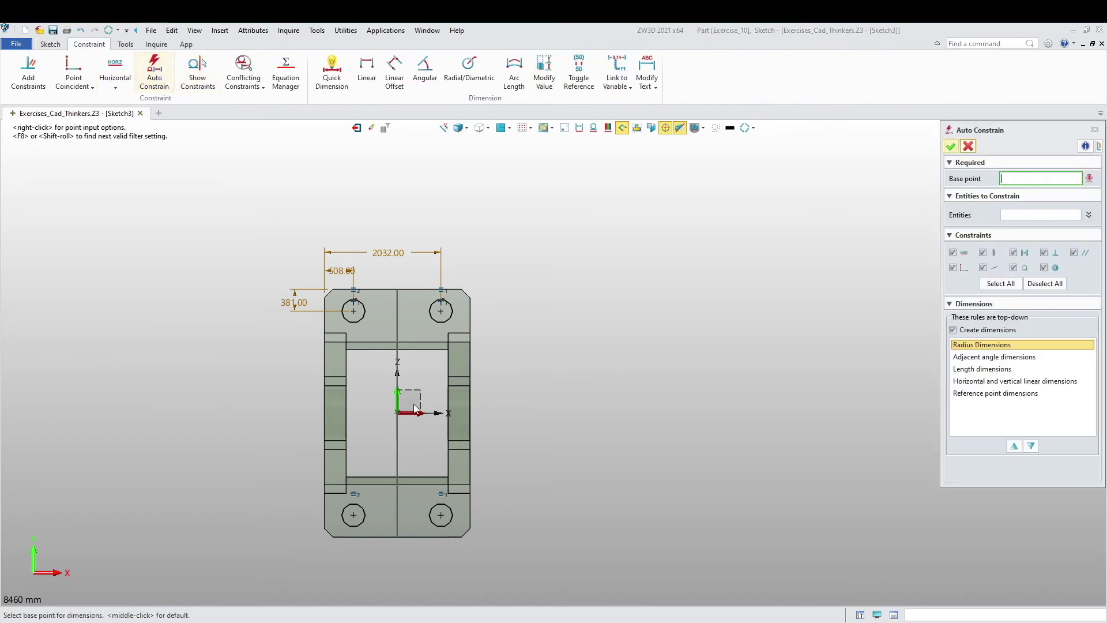
pyautogui.click(401, 411)
pyautogui.click(951, 147)
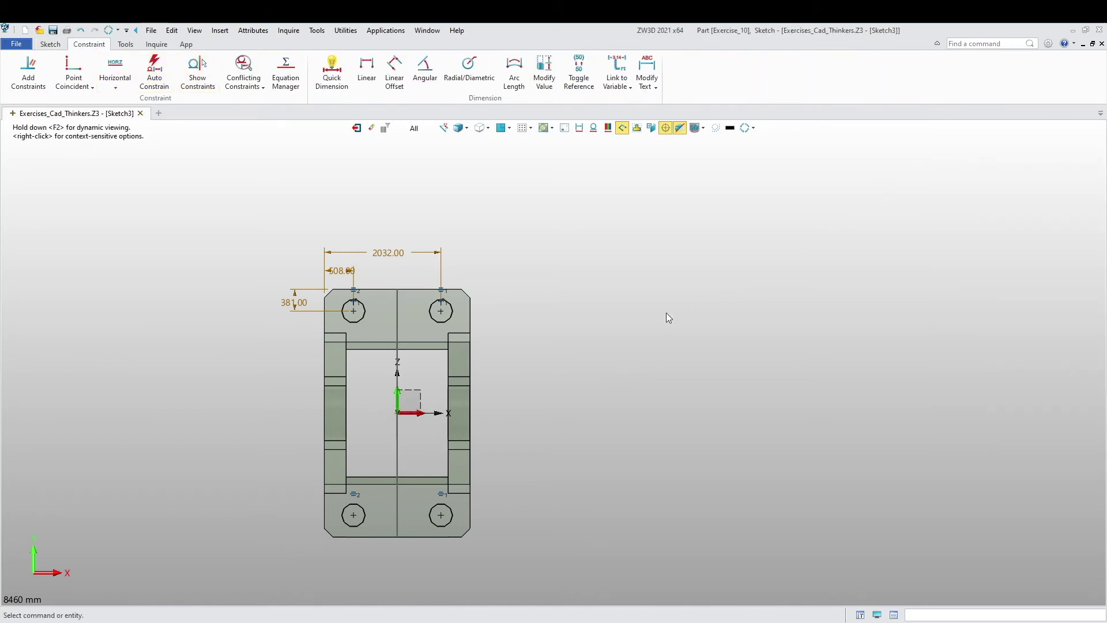
# Step: Exit the circle sketch and check the part in wireframe before returning to shaded display
pyautogui.scroll(-2, 574, 353)
pyautogui.moveTo(565, 373); pyautogui.dragTo(536, 380, button='middle')
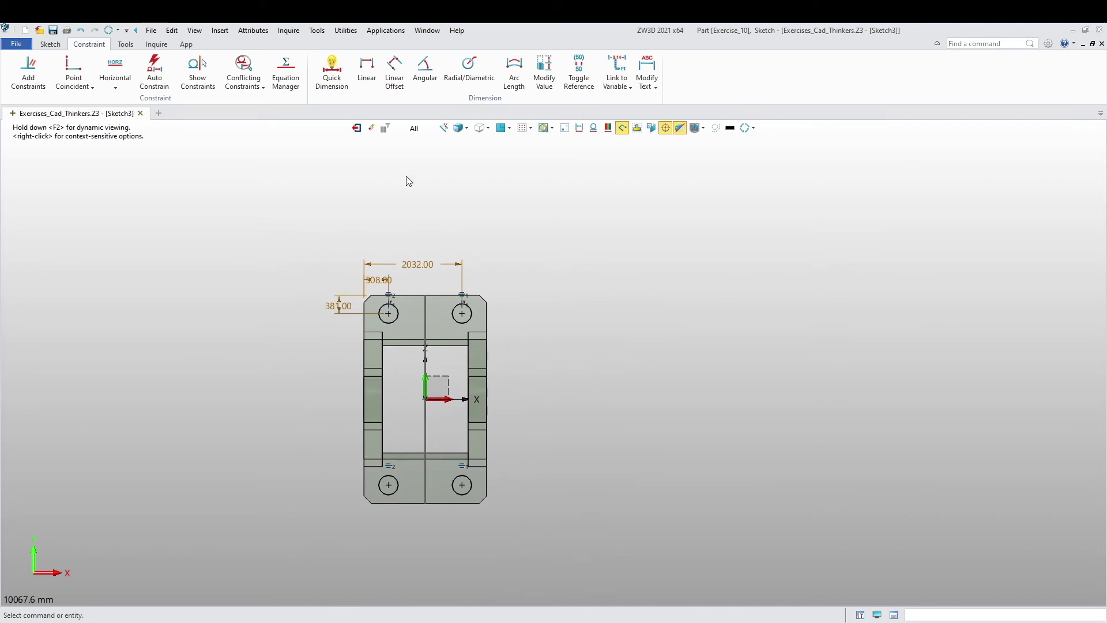
pyautogui.click(356, 128)
pyautogui.moveTo(371, 234)
pyautogui.mouseDown(button='middle')
pyautogui.moveTo(346, 317)
pyautogui.moveTo(410, 264)
pyautogui.moveTo(390, 269)
pyautogui.moveTo(536, 162)
pyautogui.mouseUp(button='middle')
pyautogui.click(567, 143)
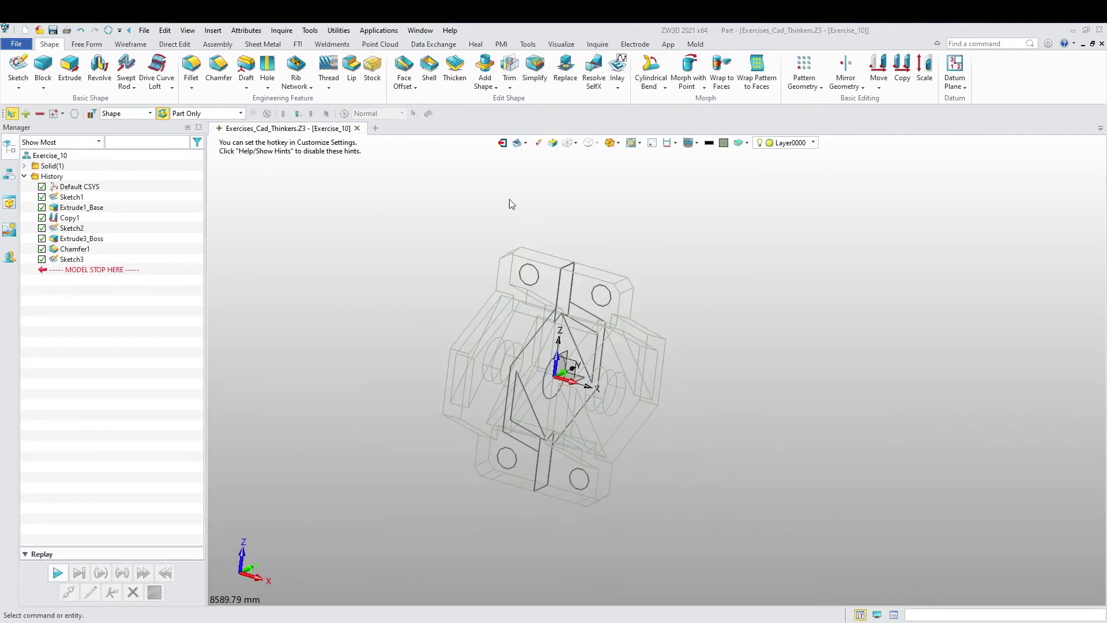
pyautogui.click(567, 143)
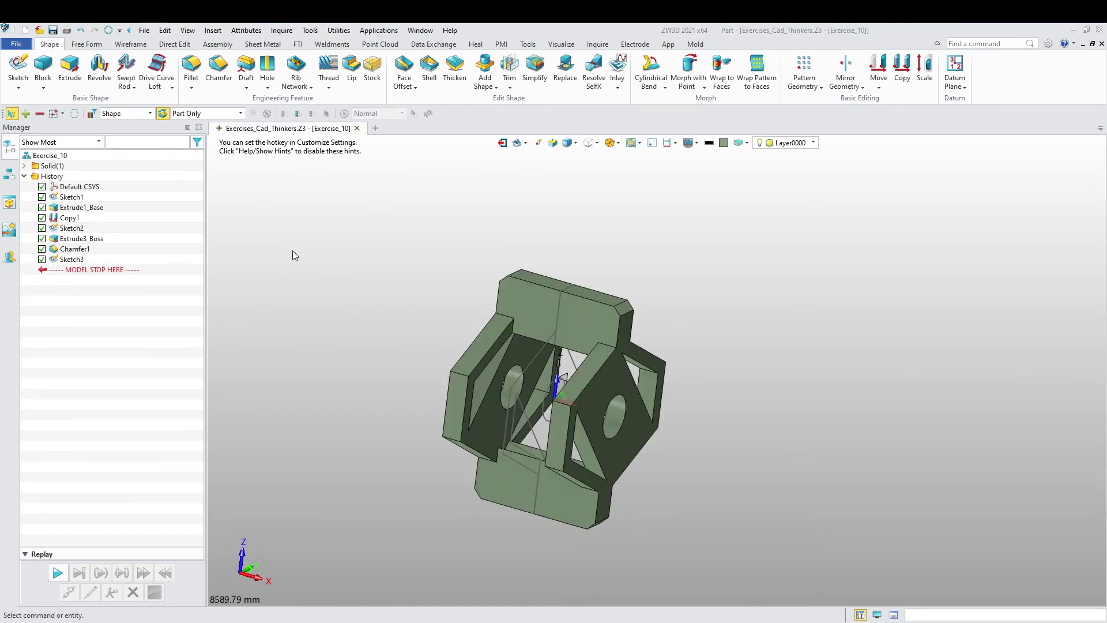
# Step: Extrude the four-circle sketch on two sides from -889 to 889 mm, removing material to cut the arm holes
pyautogui.click(70, 70)
pyautogui.click(9, 174)
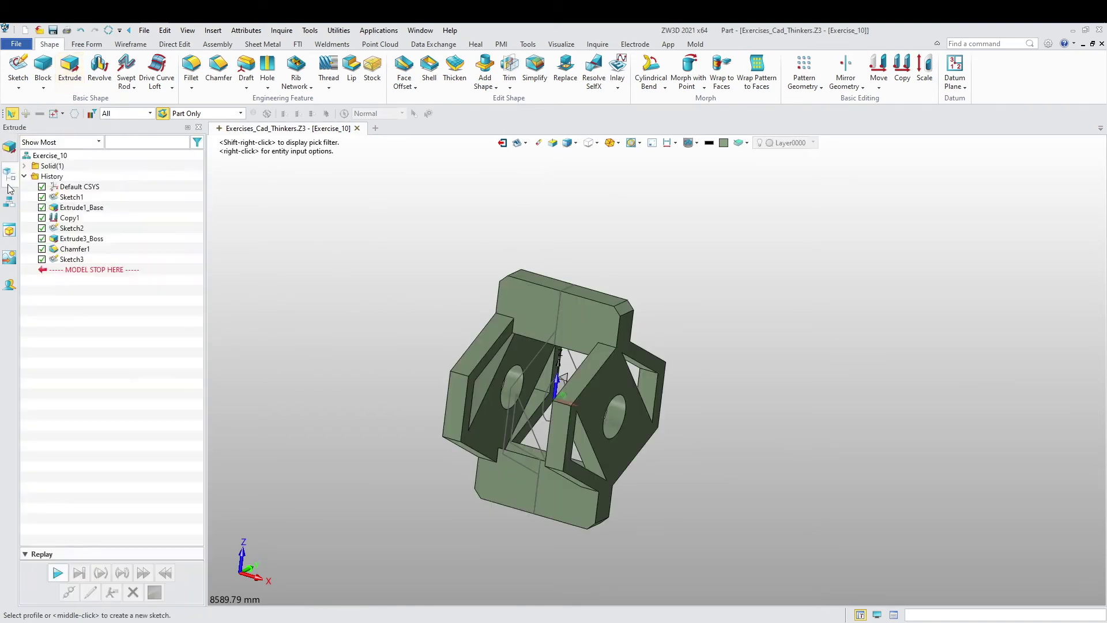
pyautogui.click(79, 260)
pyautogui.click(9, 154)
pyautogui.moveTo(341, 291); pyautogui.dragTo(405, 305, button='middle')
pyautogui.moveTo(406, 305); pyautogui.dragTo(363, 308, button='right')
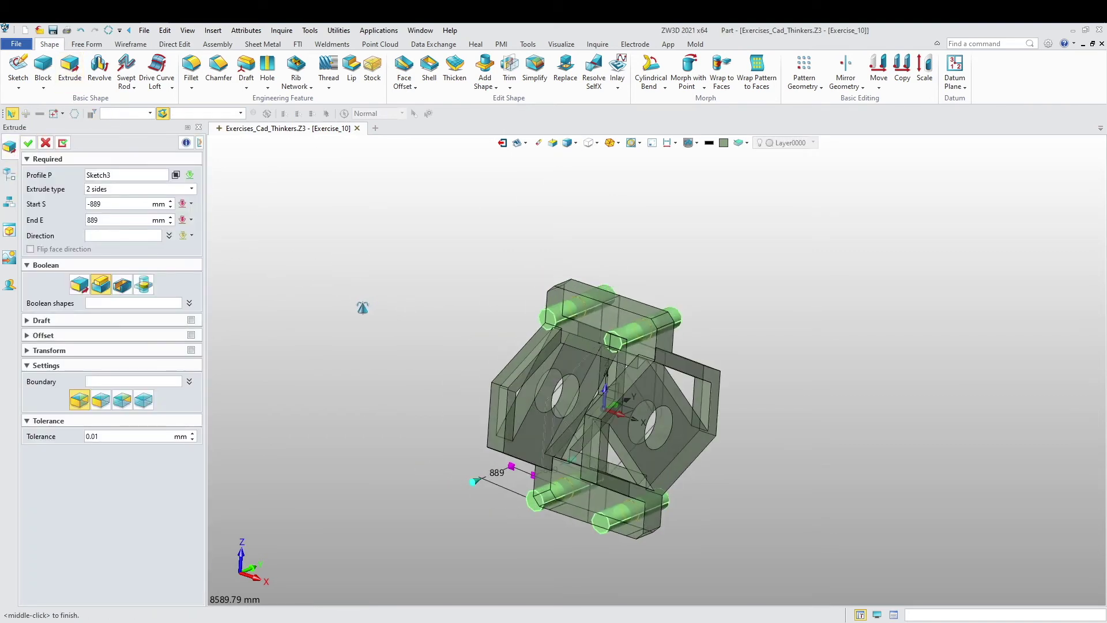
pyautogui.click(123, 284)
pyautogui.middleClick(224, 343)
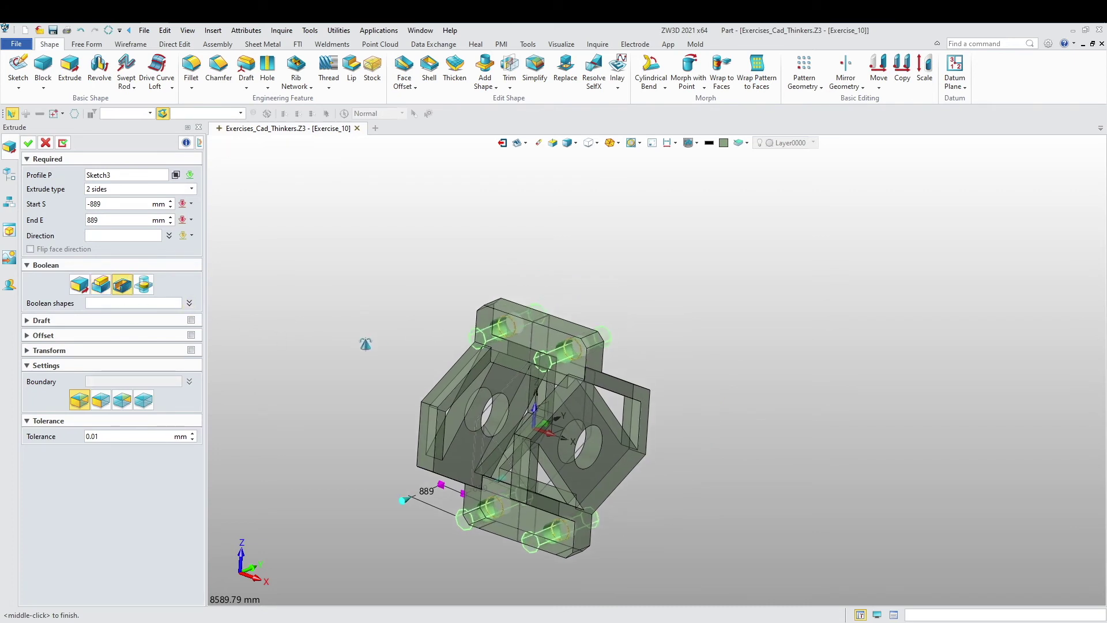
# Step: Start a new sketch on the default XZ plane of the bracket
pyautogui.moveTo(255, 289); pyautogui.dragTo(569, 480, button='middle')
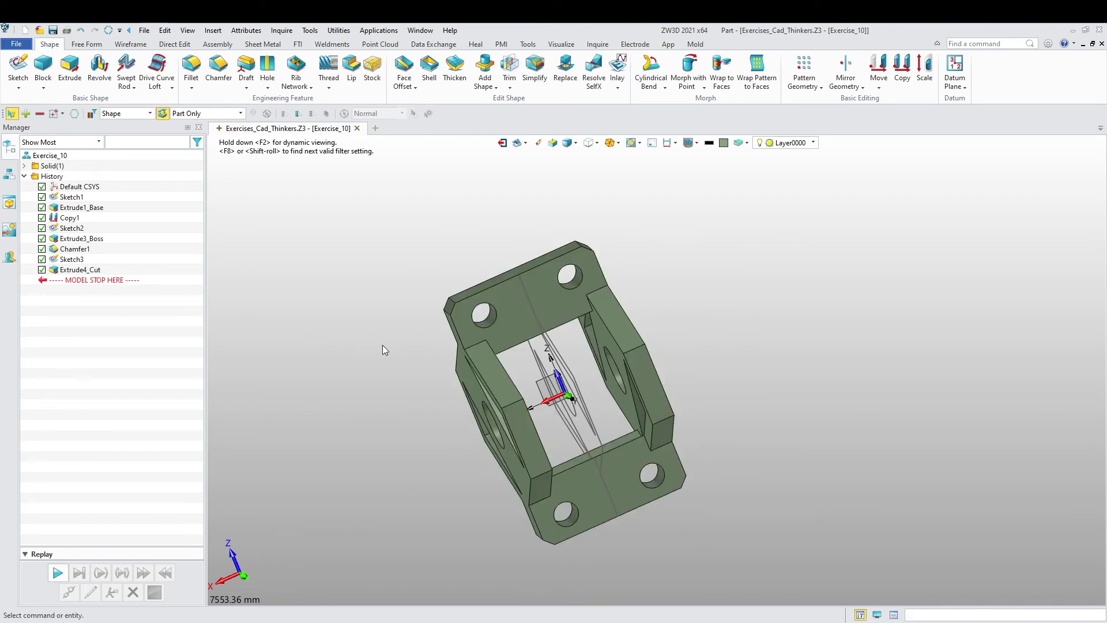
pyautogui.moveTo(482, 359)
pyautogui.mouseDown(button='middle')
pyautogui.moveTo(612, 364)
pyautogui.moveTo(621, 411)
pyautogui.moveTo(639, 428)
pyautogui.mouseUp(button='middle')
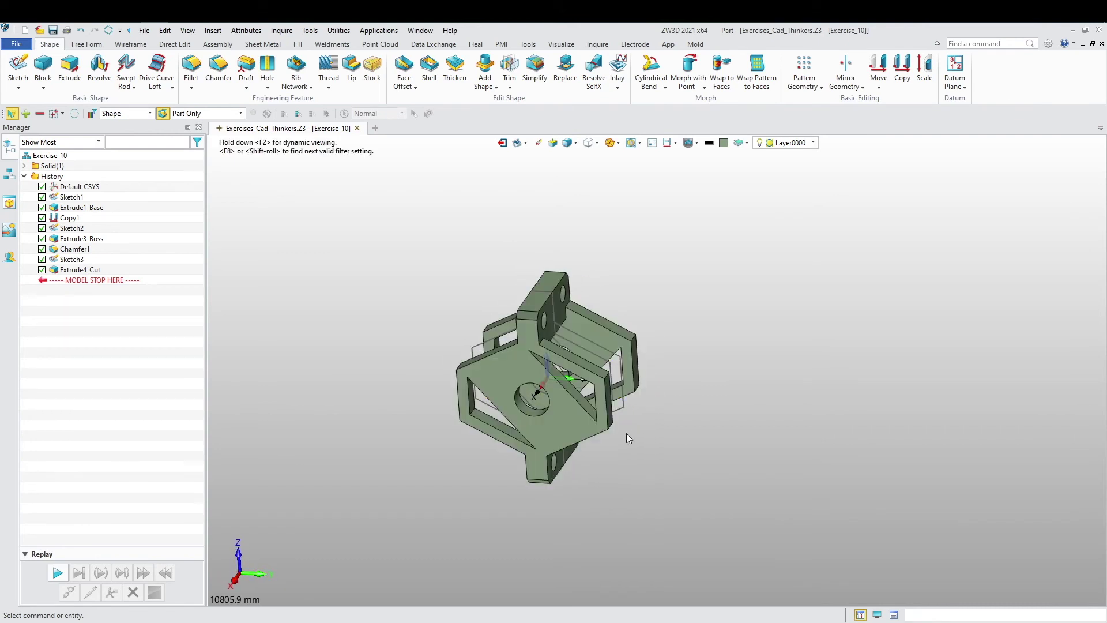
pyautogui.moveTo(522, 417); pyautogui.dragTo(563, 458, button='middle')
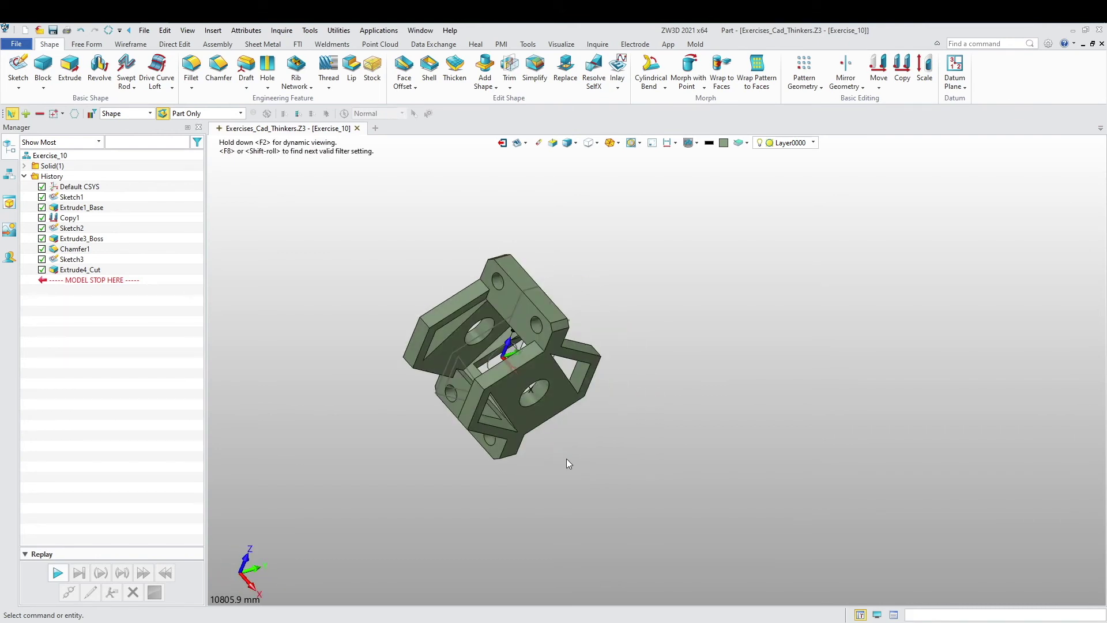
pyautogui.hotkey('ctrl', 'Home')
pyautogui.scroll(-3, 566, 459)
pyautogui.moveTo(469, 452)
pyautogui.mouseDown(button='middle')
pyautogui.moveTo(414, 428)
pyautogui.moveTo(376, 350)
pyautogui.mouseUp(button='middle')
pyautogui.rightClick(376, 349)
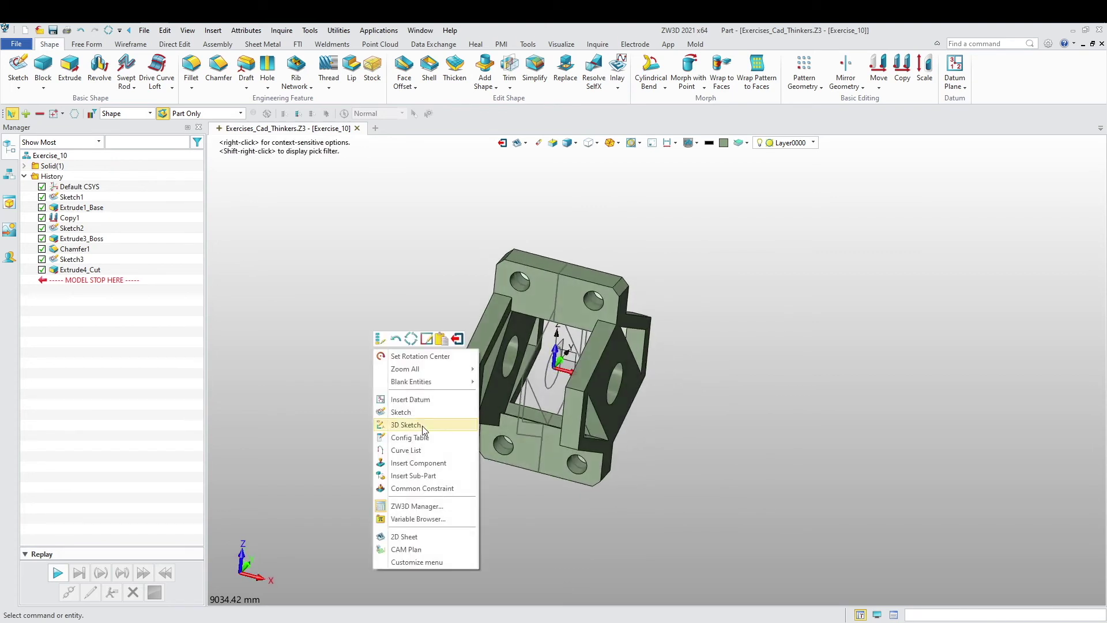
pyautogui.click(408, 412)
pyautogui.scroll(3, 578, 364)
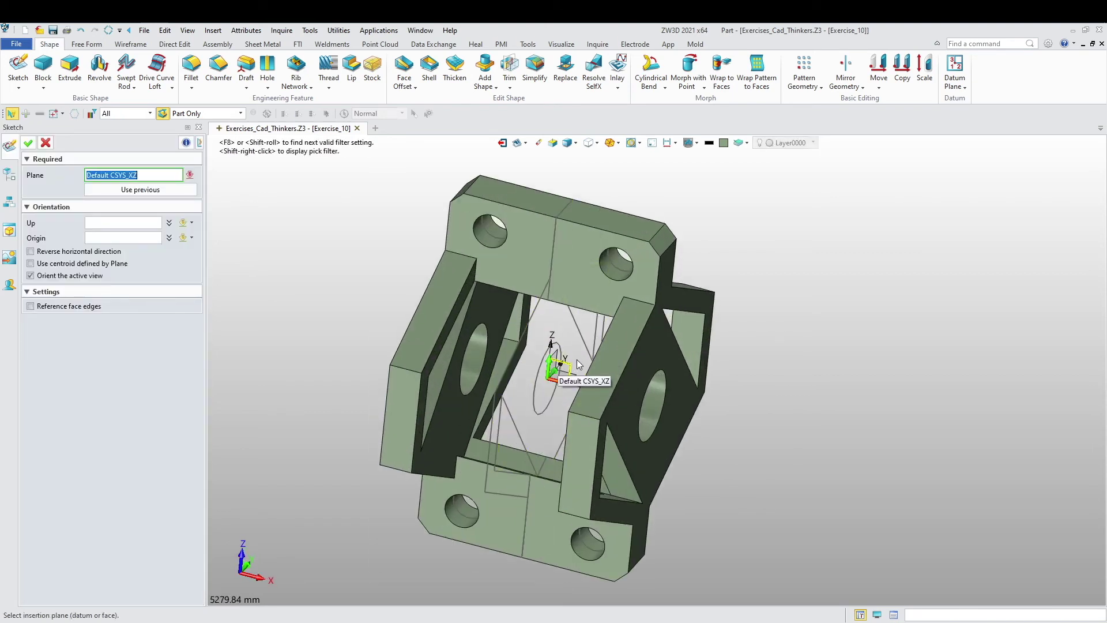
pyautogui.middleClick(338, 374)
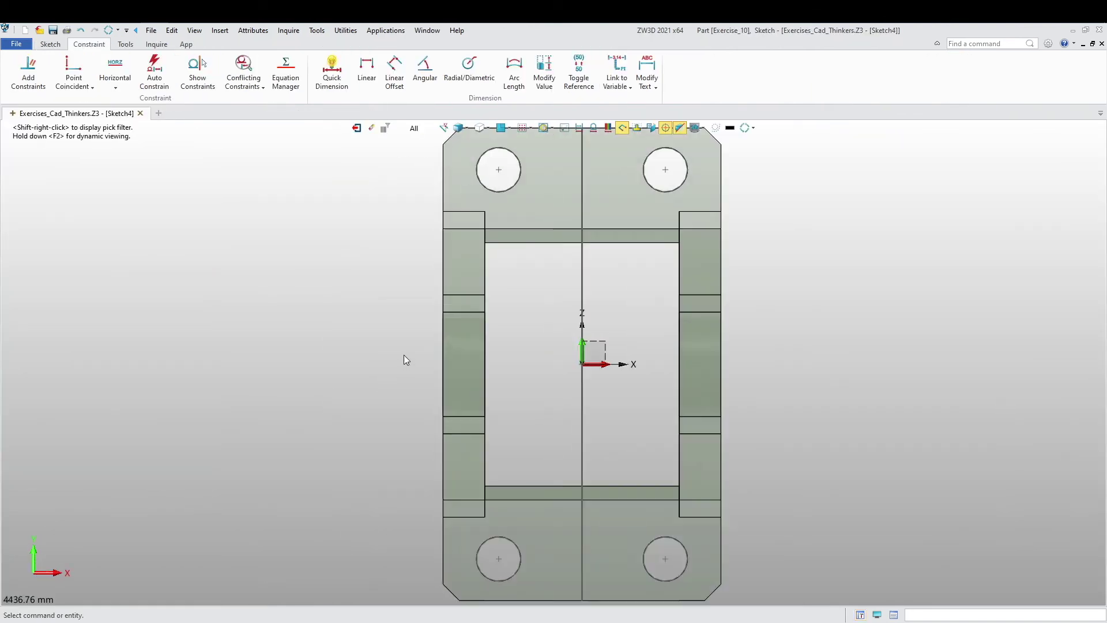
# Step: Draw a horizontal line between the inner edges of the two side plates at their upper bend, starting at about -889,635
pyautogui.scroll(2, 404, 355)
pyautogui.moveTo(558, 374); pyautogui.dragTo(458, 390, button='middle')
pyautogui.moveTo(459, 391); pyautogui.dragTo(468, 395, button='right')
pyautogui.moveTo(467, 394); pyautogui.dragTo(474, 391, button='middle')
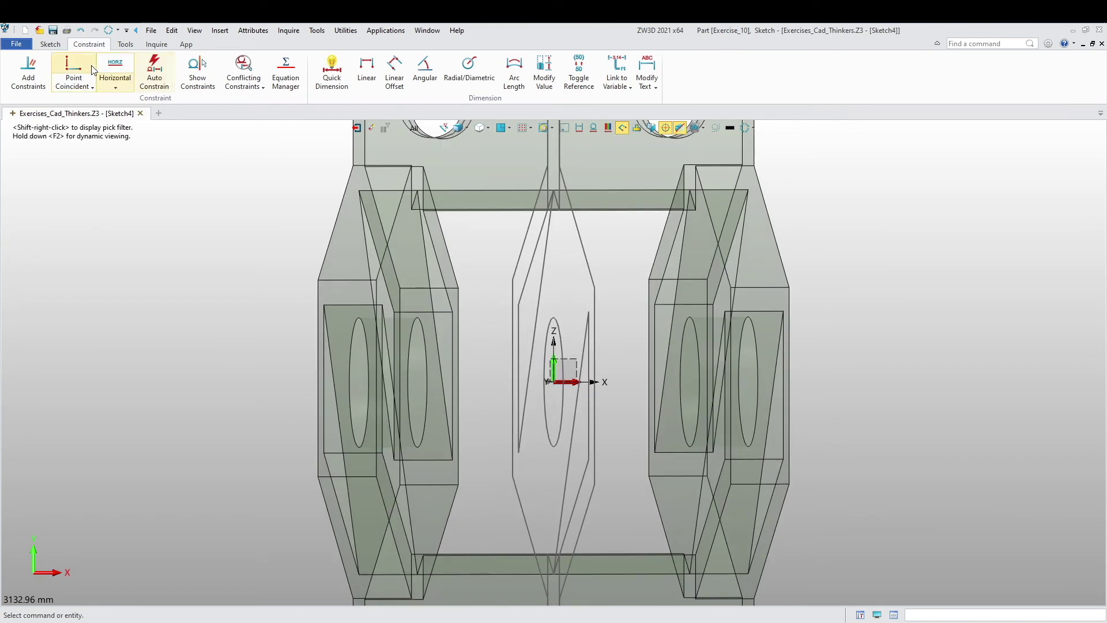
pyautogui.click(50, 45)
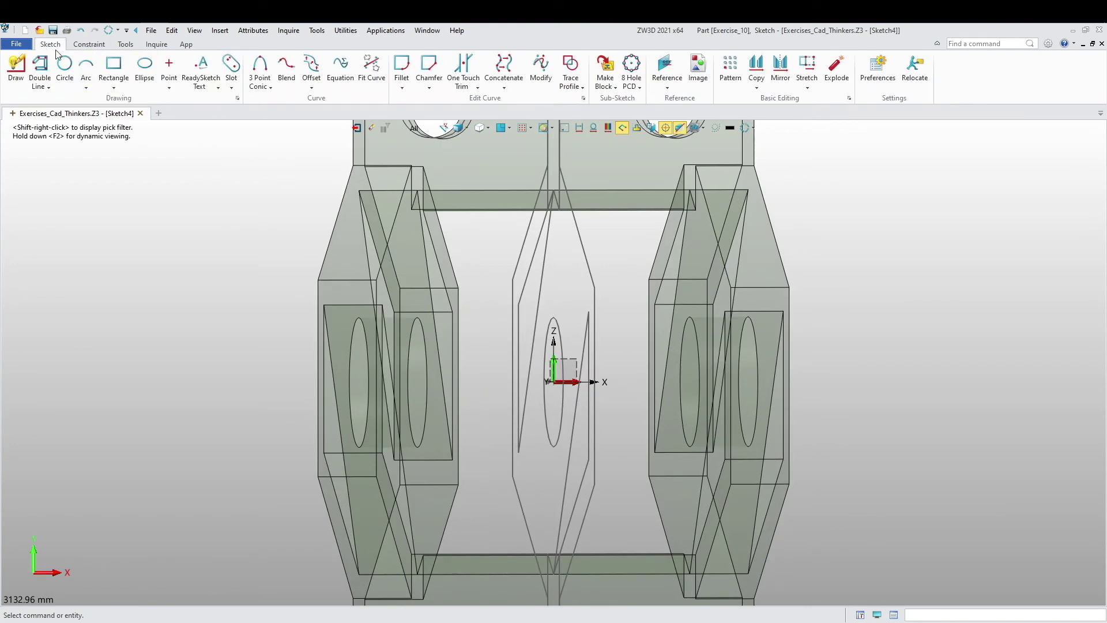
pyautogui.click(17, 68)
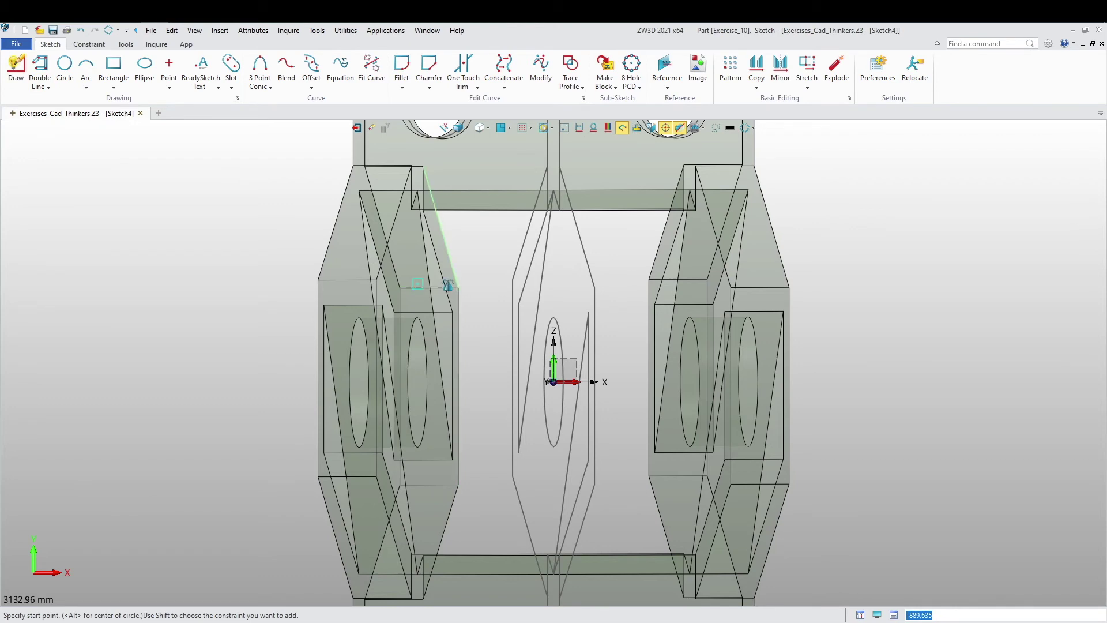
pyautogui.moveTo(448, 285); pyautogui.dragTo(436, 294, button='right')
pyautogui.hotkey('ctrl', 'Home')
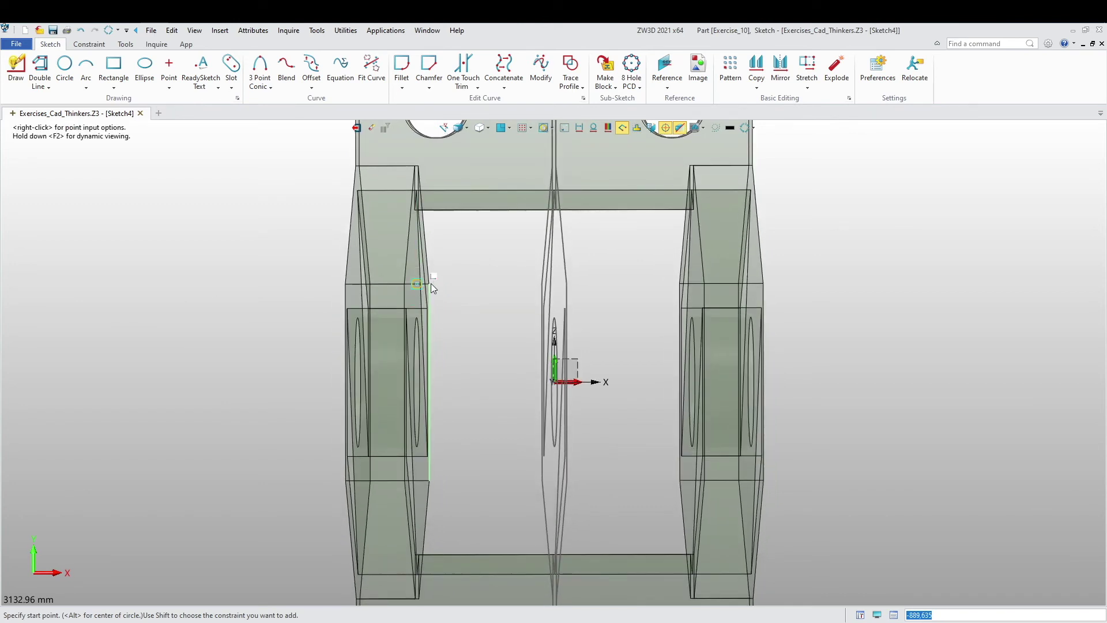
pyautogui.scroll(3, 433, 288)
pyautogui.click(428, 283)
pyautogui.scroll(-2, 476, 302)
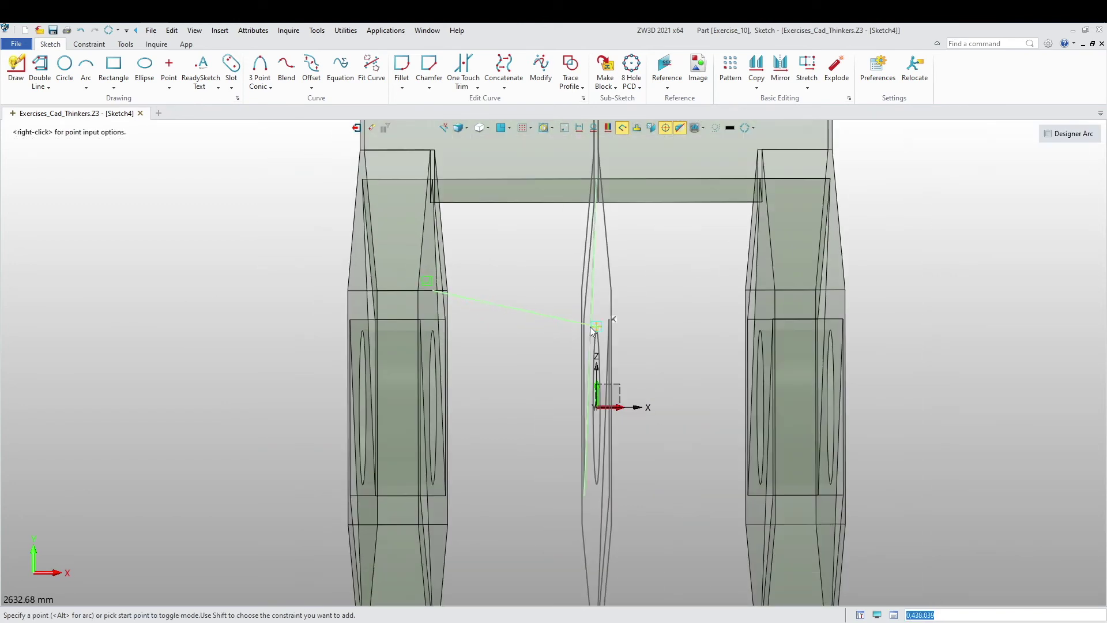
pyautogui.moveTo(590, 327); pyautogui.dragTo(651, 340, button='right')
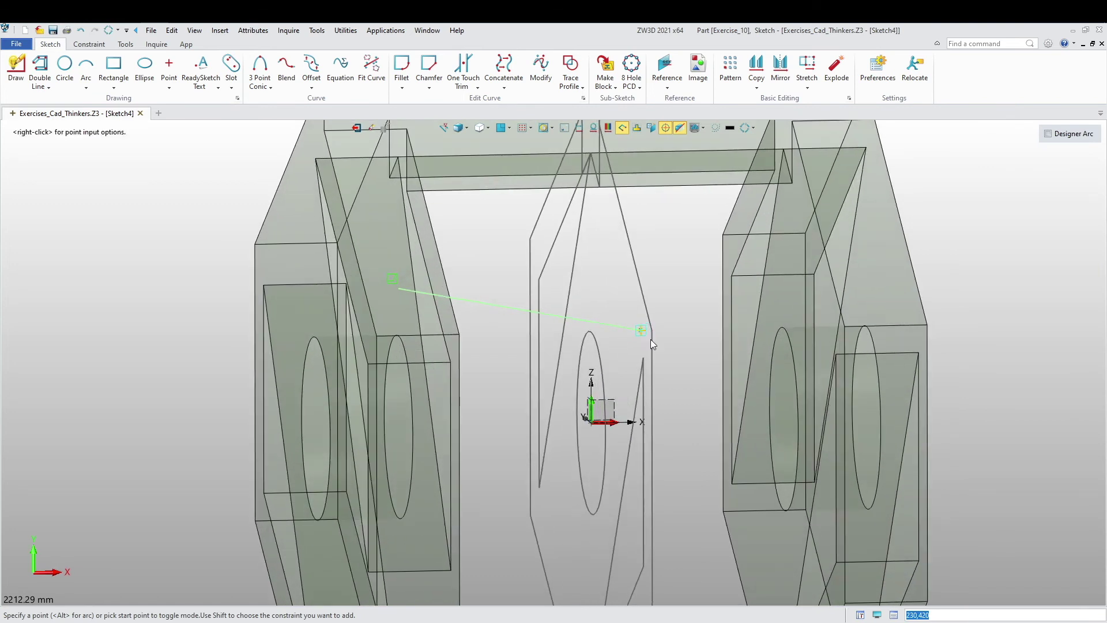
pyautogui.click(853, 327)
pyautogui.press('Escape')
pyautogui.scroll(-3, 577, 366)
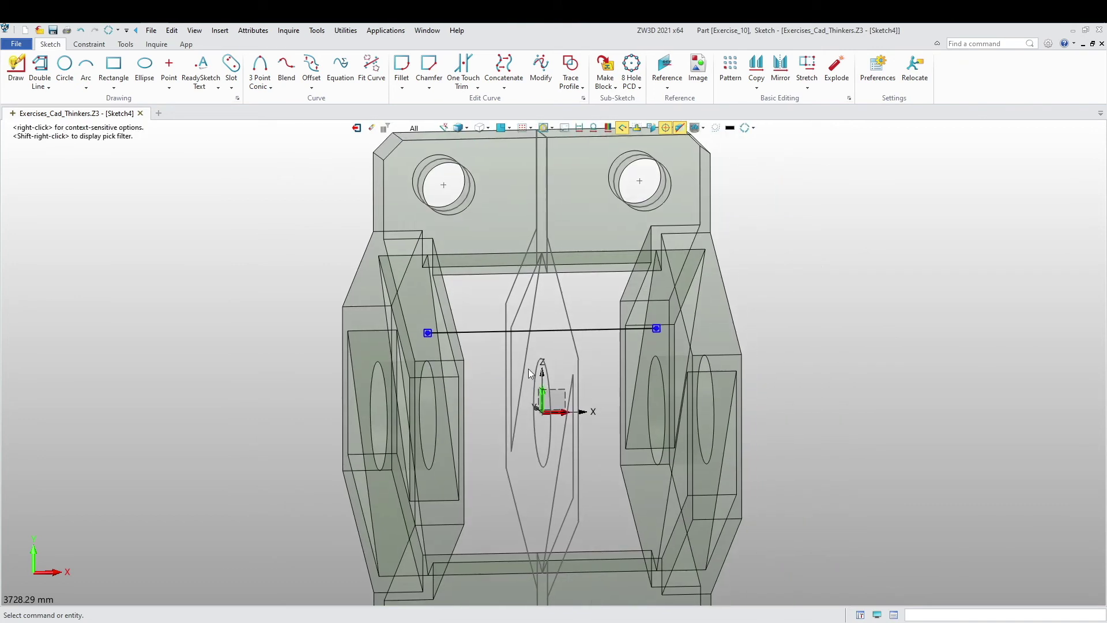
# Step: Draw a second horizontal line between the inner edges of the side plates at their lower bend
pyautogui.click(500, 129)
pyautogui.scroll(1, 512, 380)
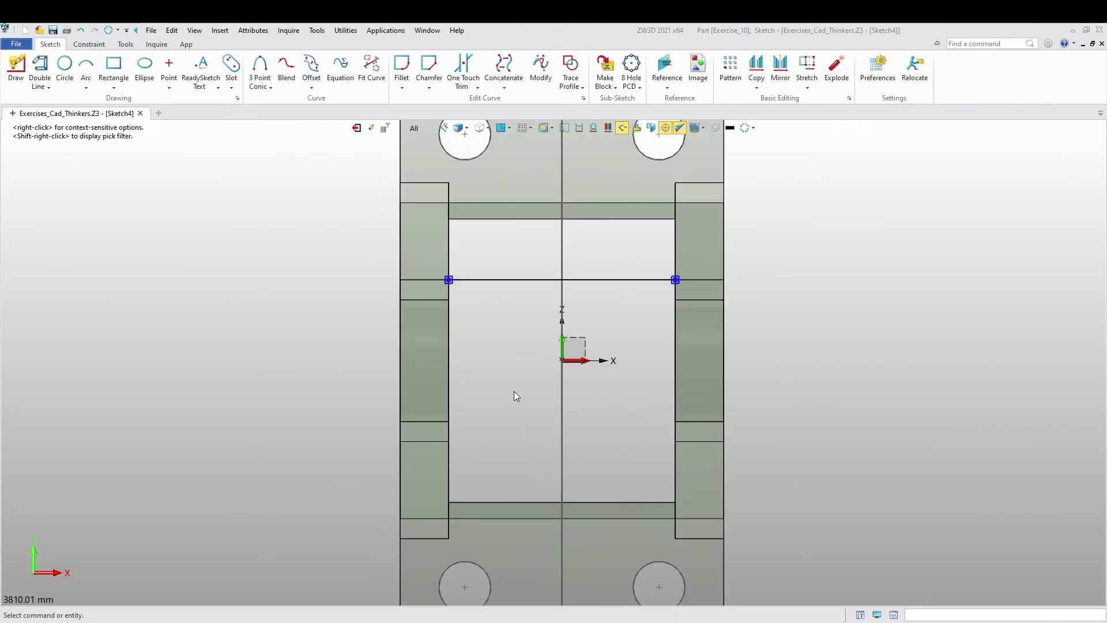
pyautogui.moveTo(481, 398); pyautogui.dragTo(444, 348, button='middle')
pyautogui.click(15, 68)
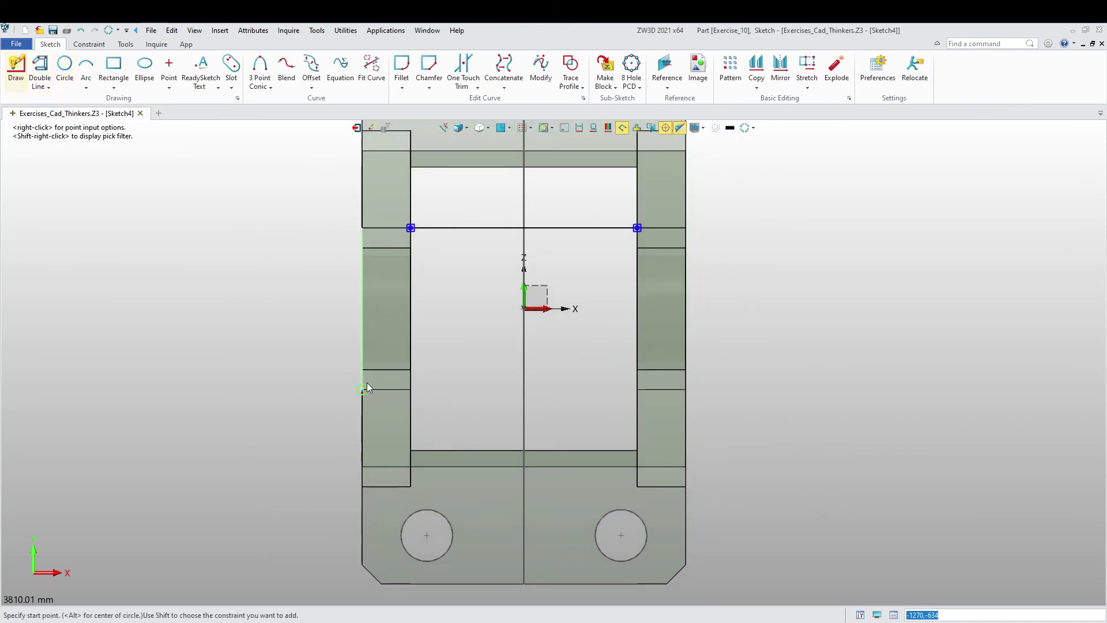
pyautogui.scroll(2, 427, 415)
pyautogui.click(405, 380)
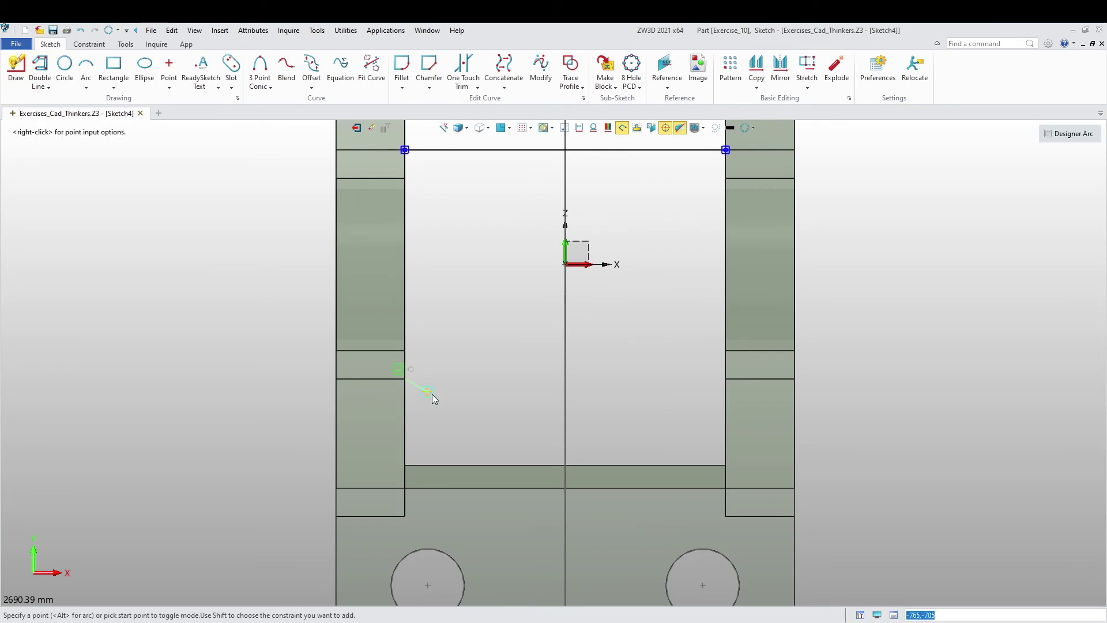
pyautogui.click(725, 378)
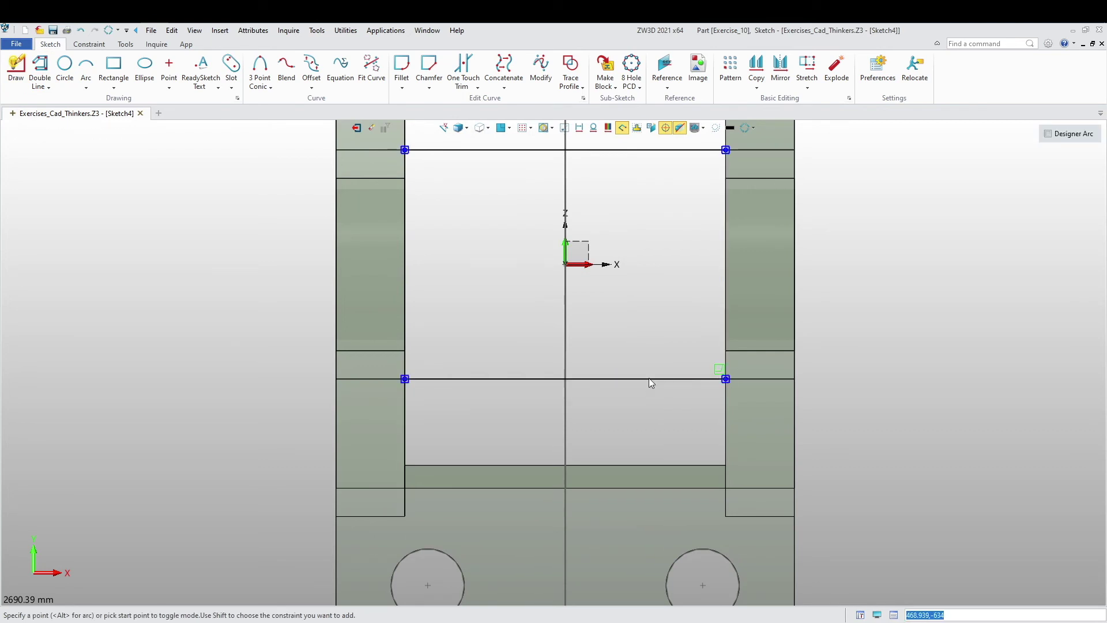
pyautogui.press('Escape')
pyautogui.scroll(-2, 626, 432)
pyautogui.moveTo(628, 452)
pyautogui.mouseDown(button='right')
pyautogui.moveTo(608, 453)
pyautogui.moveTo(636, 463)
pyautogui.mouseUp(button='right')
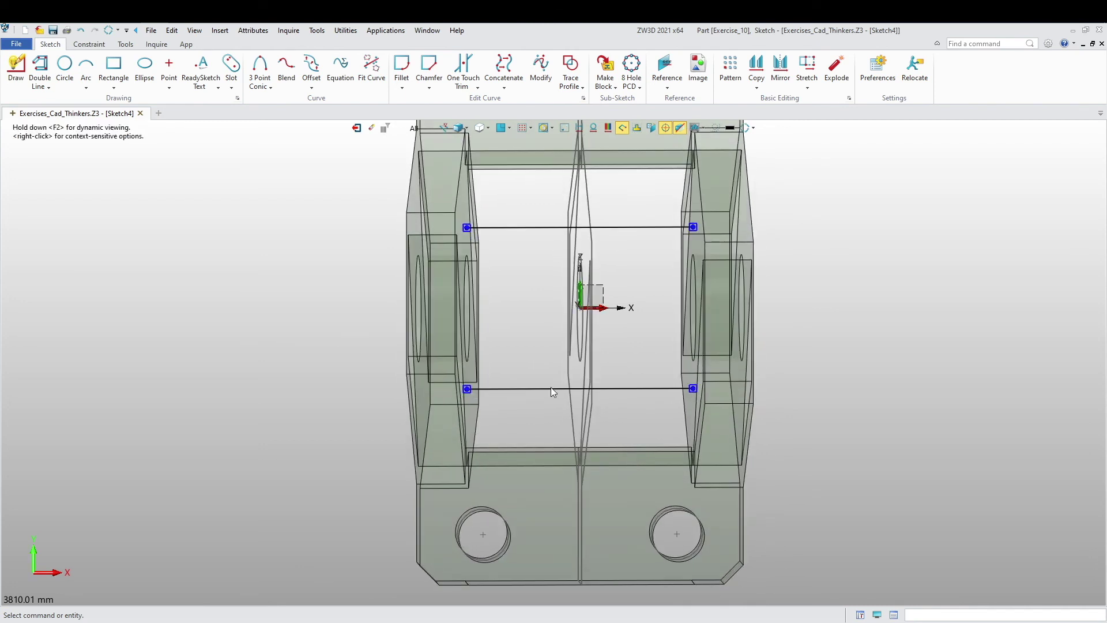
# Step: Close the rectangle with two vertical lines joining the ends of the upper and lower horizontal lines
pyautogui.click(503, 129)
pyautogui.scroll(2, 478, 334)
pyautogui.moveTo(478, 338); pyautogui.dragTo(417, 327, button='middle')
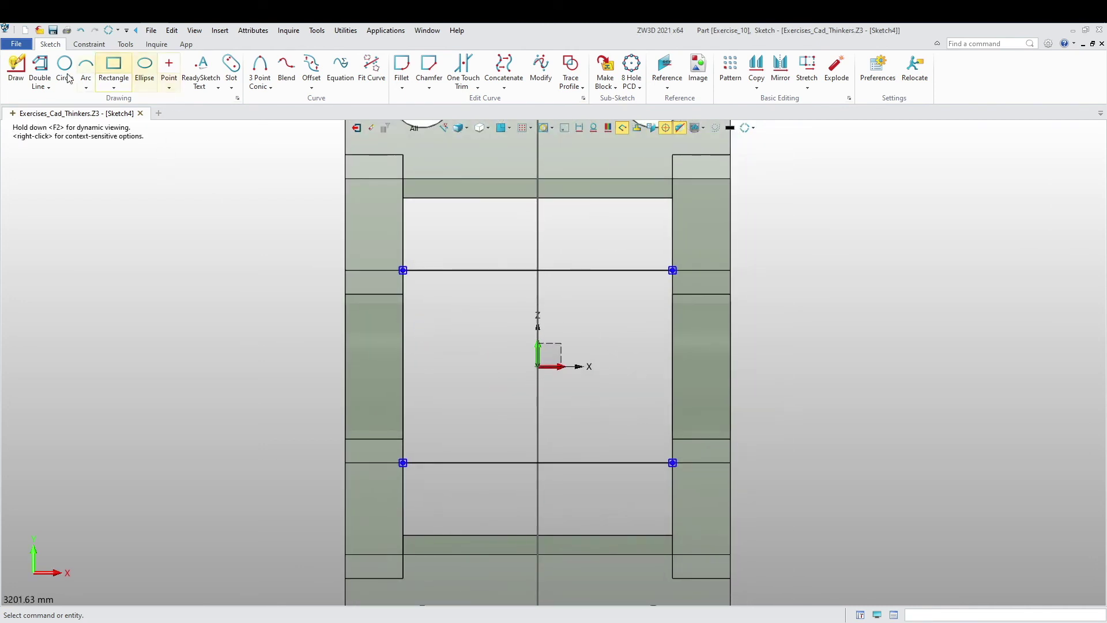
pyautogui.click(16, 70)
pyautogui.click(403, 270)
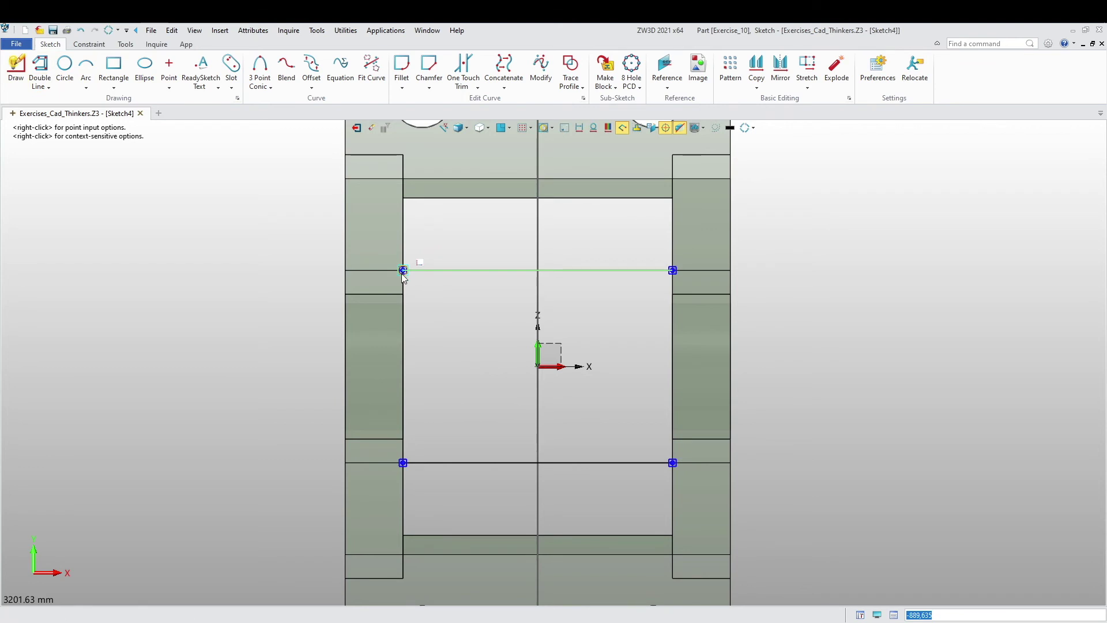
pyautogui.click(402, 468)
pyautogui.middleClick(590, 343)
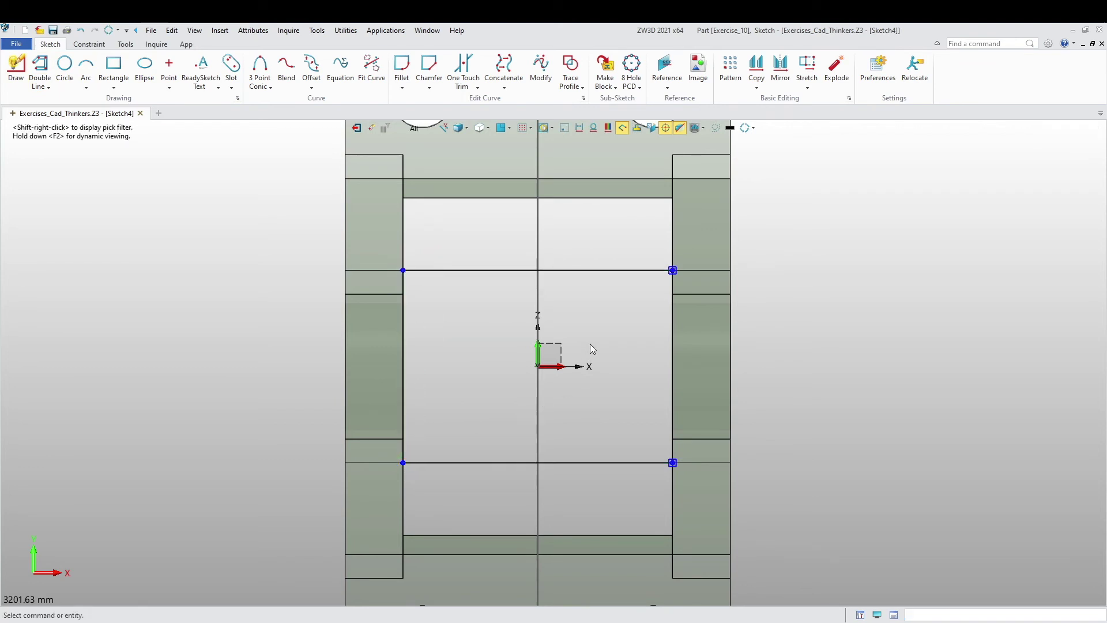
pyautogui.middleClick(673, 269)
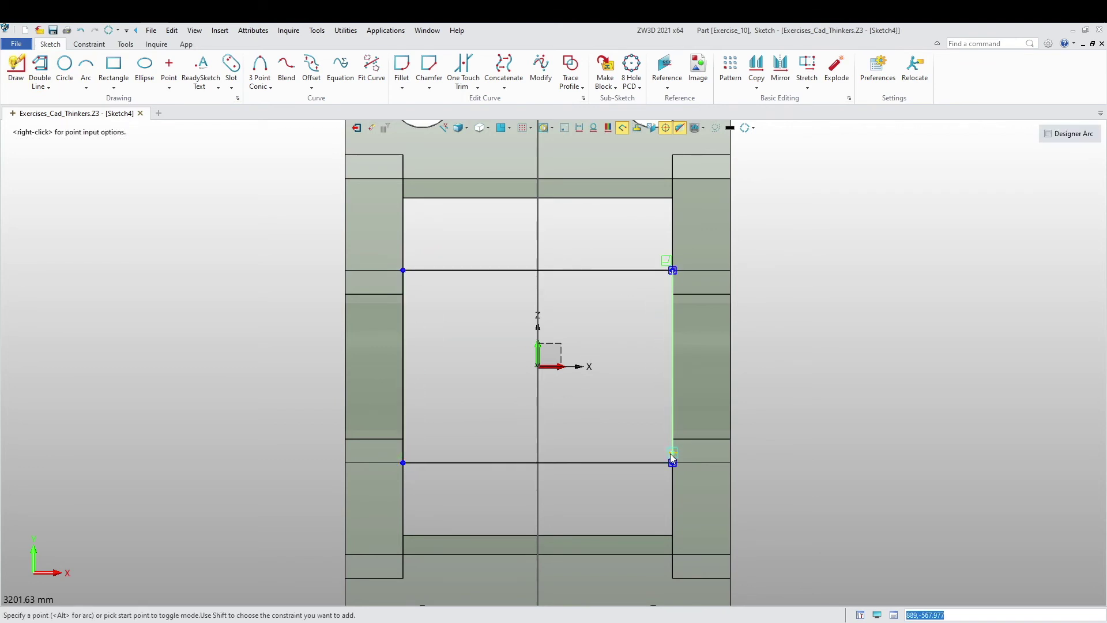
pyautogui.scroll(-3, 576, 407)
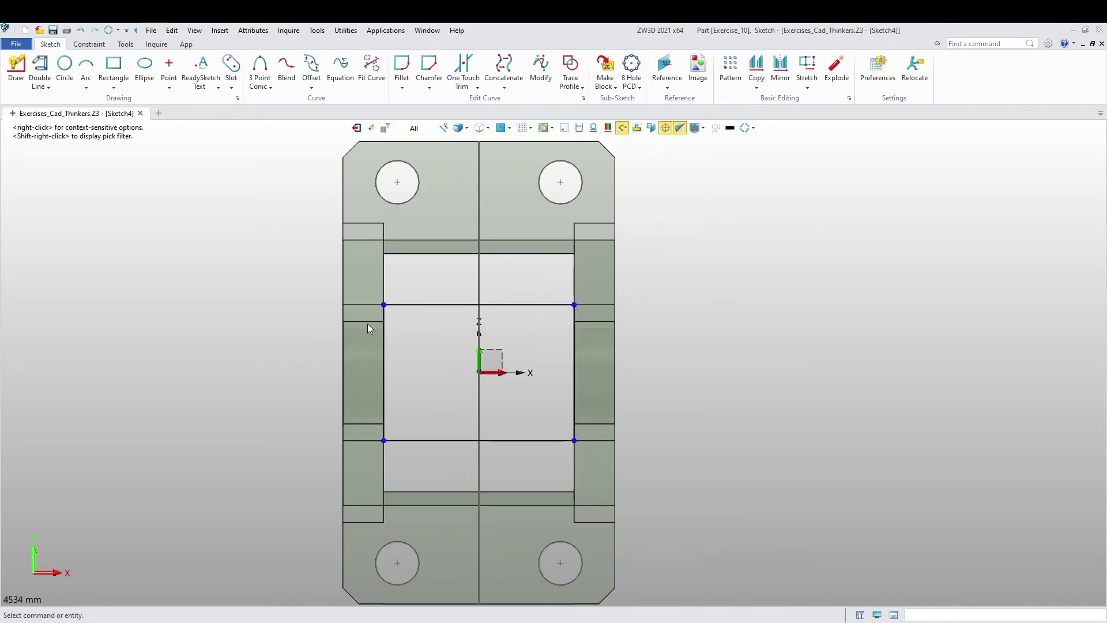
# Step: Draw four aligned circles of 145 mm radius inside the rectangle, one near each corner, the first centred at about -570,340
pyautogui.click(64, 69)
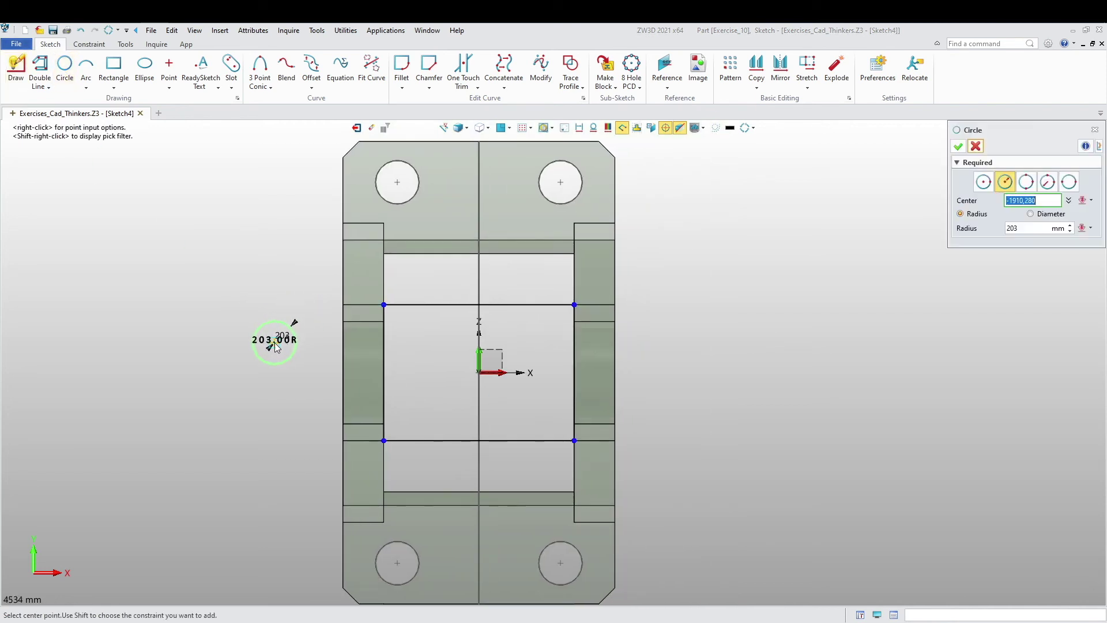
pyautogui.scroll(2, 430, 352)
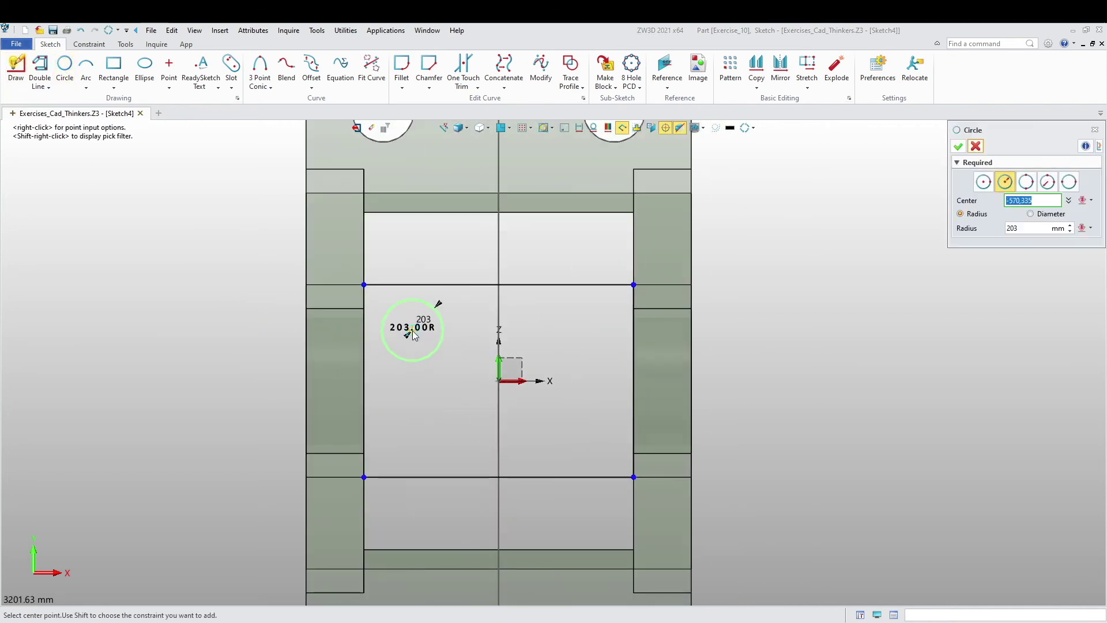
pyautogui.click(413, 330)
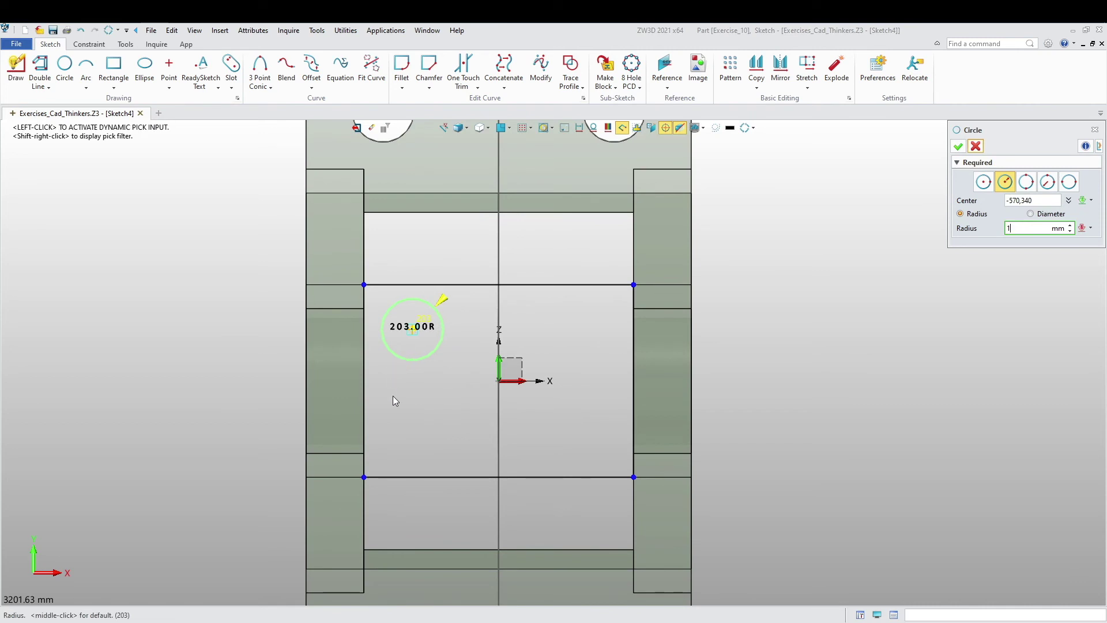
pyautogui.press('Return')
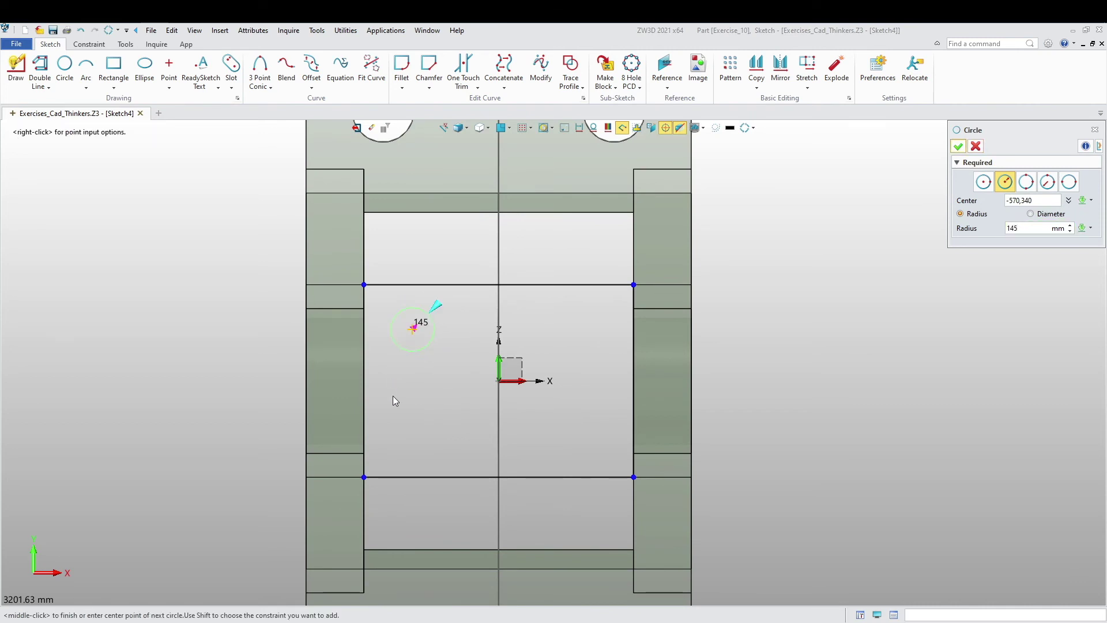
pyautogui.click(585, 330)
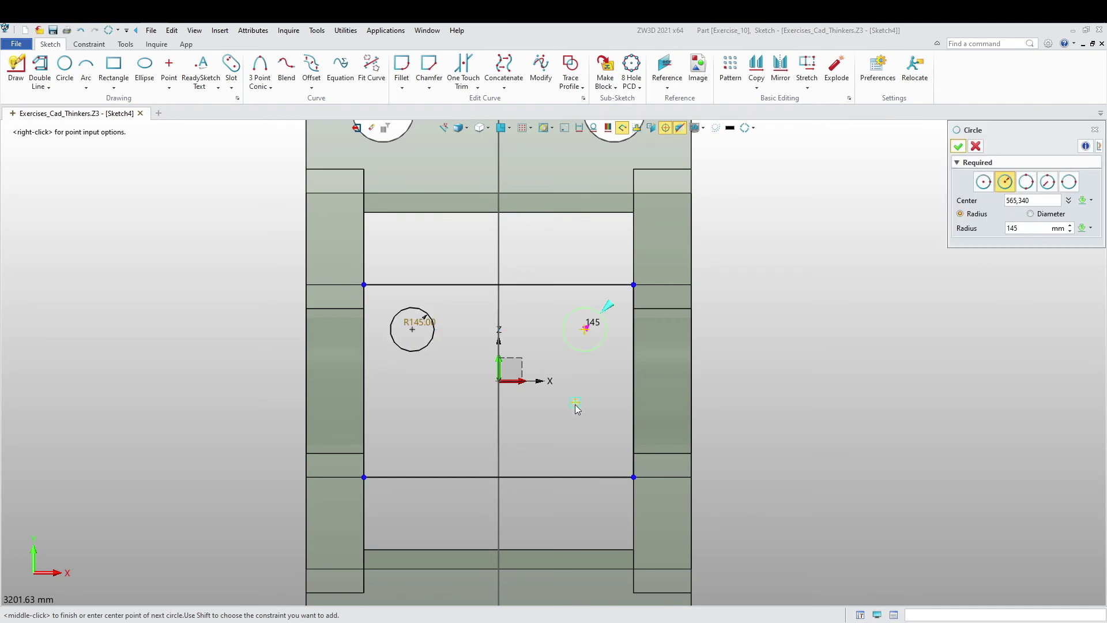
pyautogui.click(585, 436)
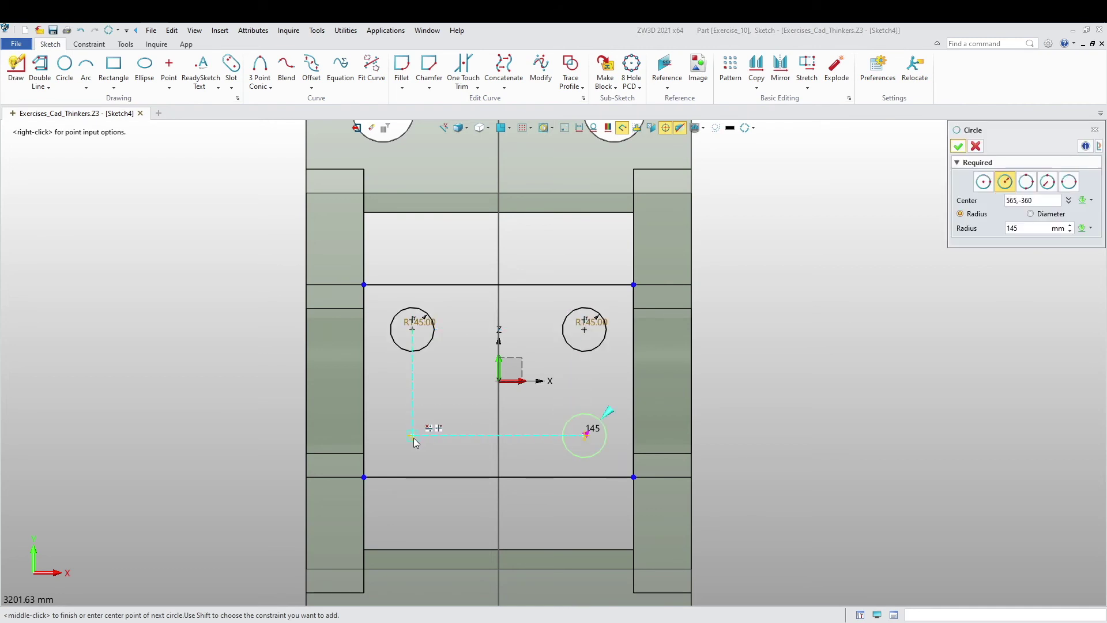
pyautogui.click(413, 437)
pyautogui.middleClick(273, 414)
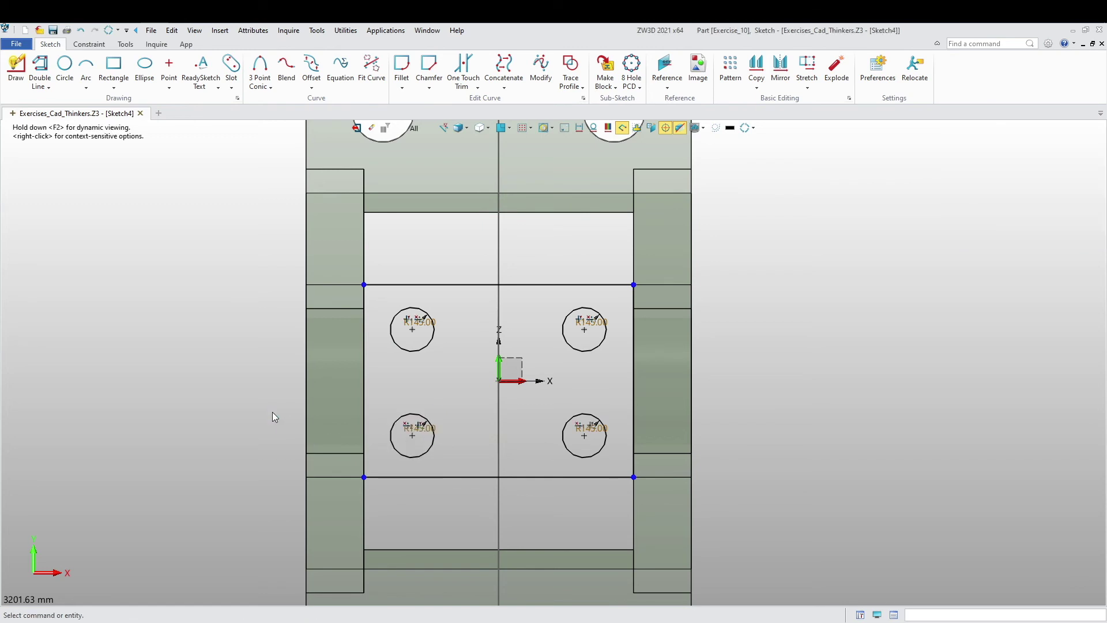
# Step: Add a horizontal dimension between the centres of the two upper circles and set it to 925 mm
pyautogui.scroll(3, 513, 400)
pyautogui.click(89, 44)
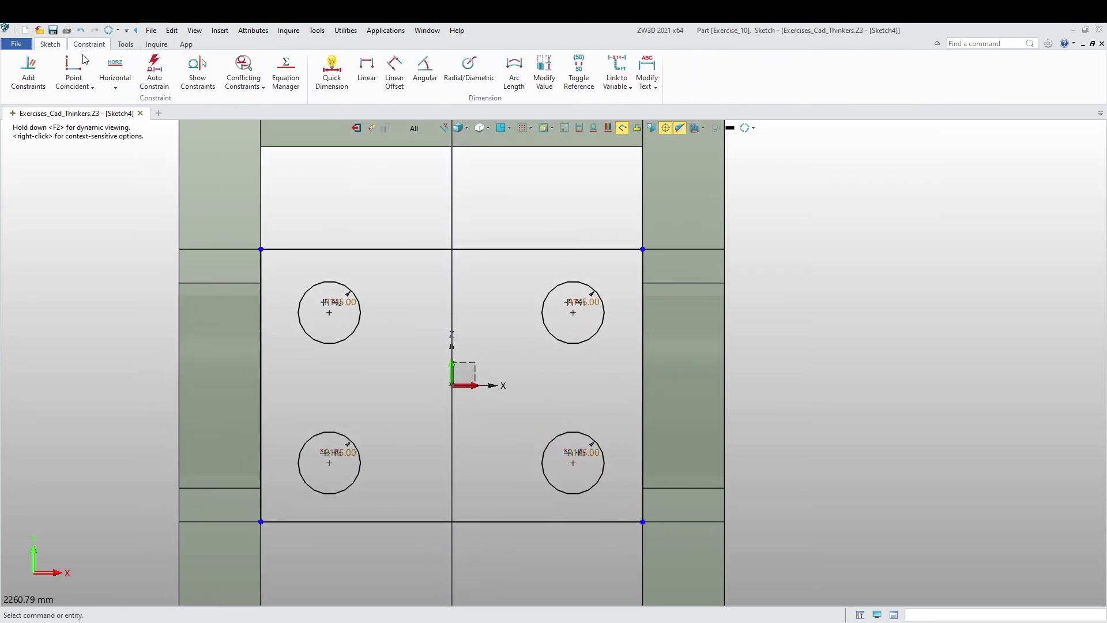
pyautogui.click(367, 73)
pyautogui.click(359, 316)
pyautogui.click(567, 346)
pyautogui.click(1002, 181)
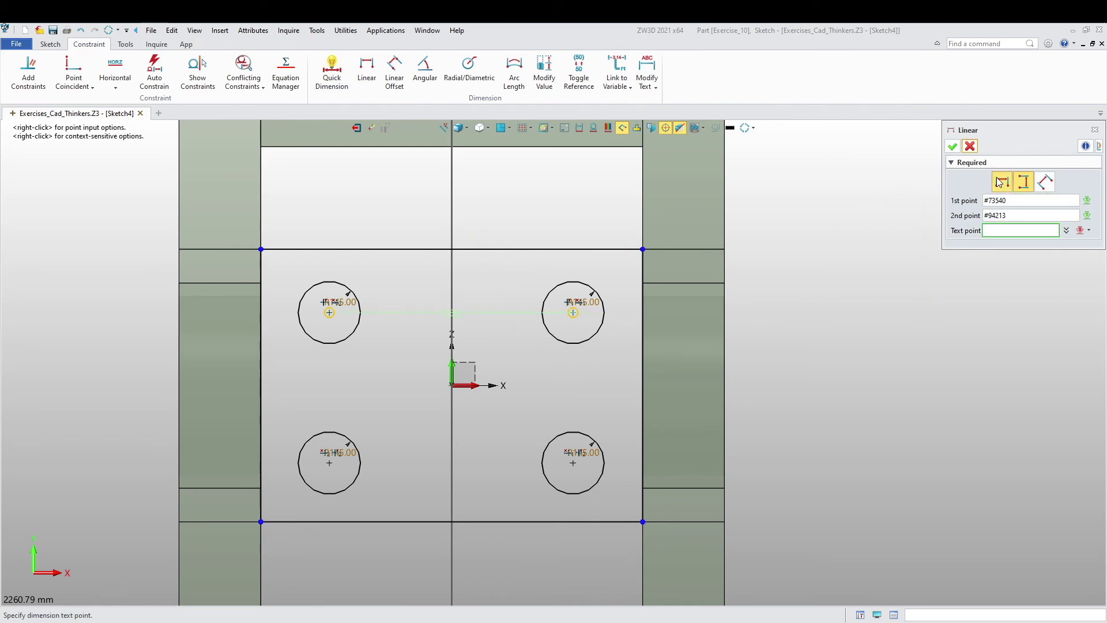
pyautogui.click(390, 219)
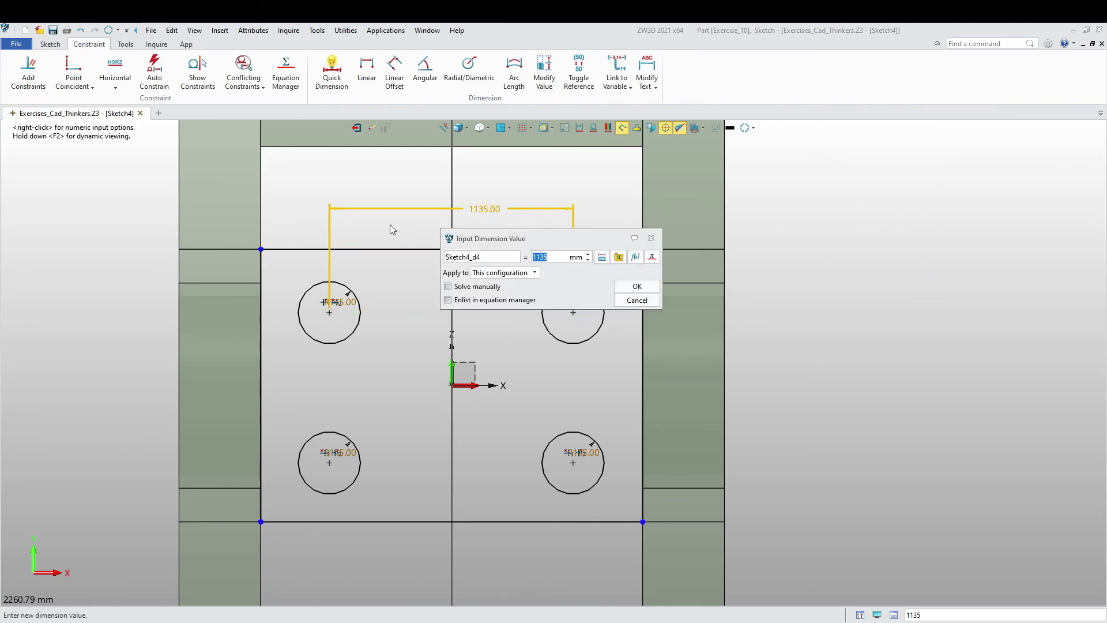
pyautogui.write('925')
pyautogui.press('Return')
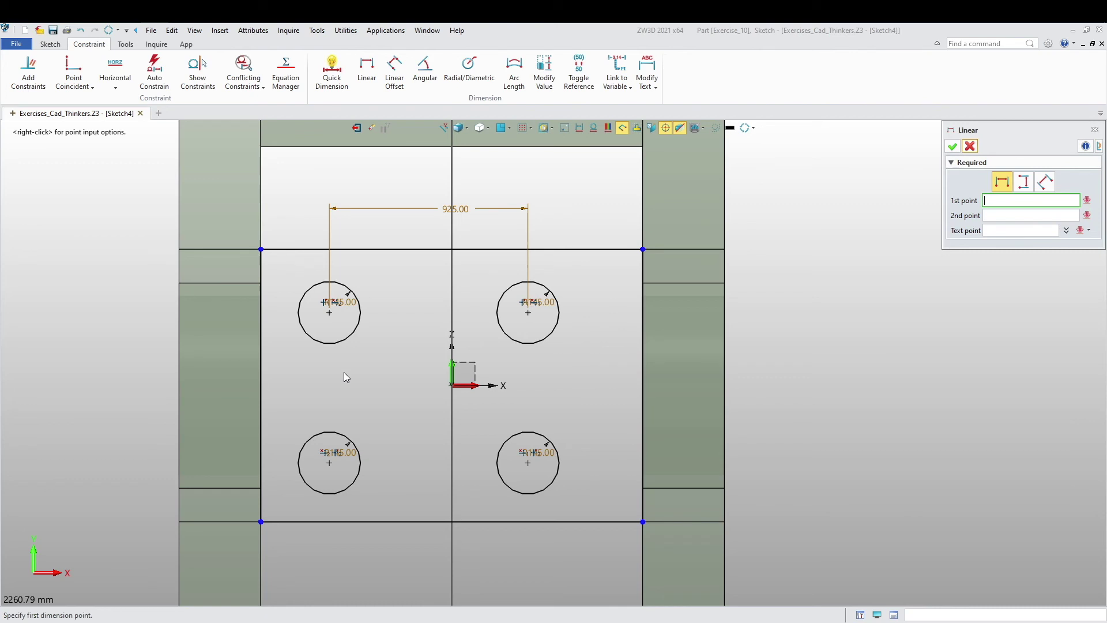
# Step: Add a vertical dimension between the centres of the two circles on the positive X side and set it to 524 mm
pyautogui.click(558, 318)
pyautogui.click(564, 470)
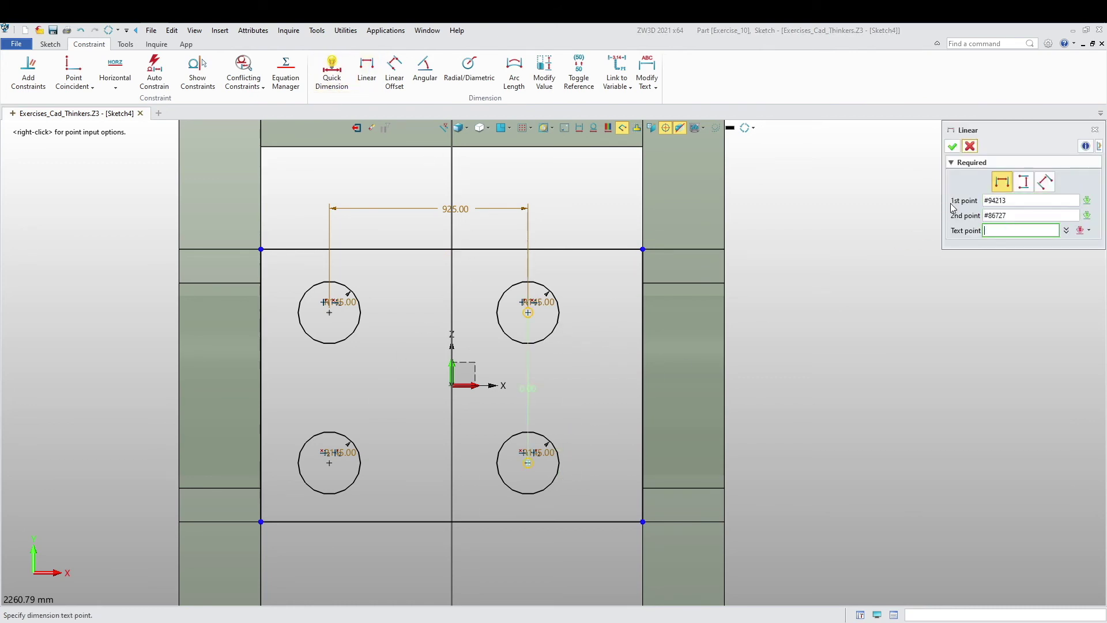
pyautogui.click(614, 385)
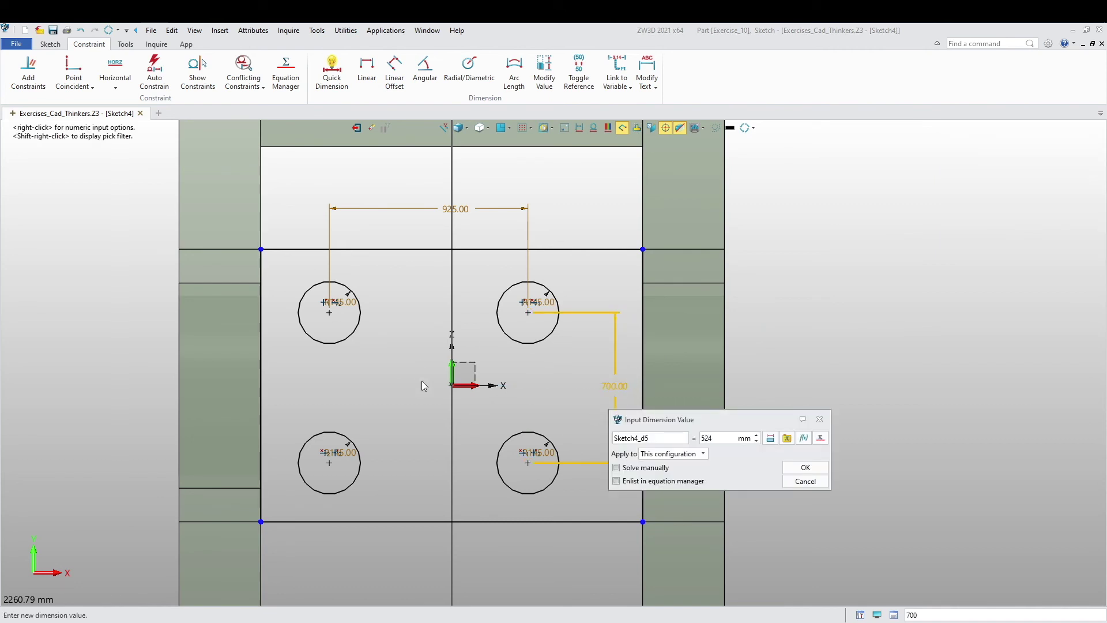
pyautogui.press('Return')
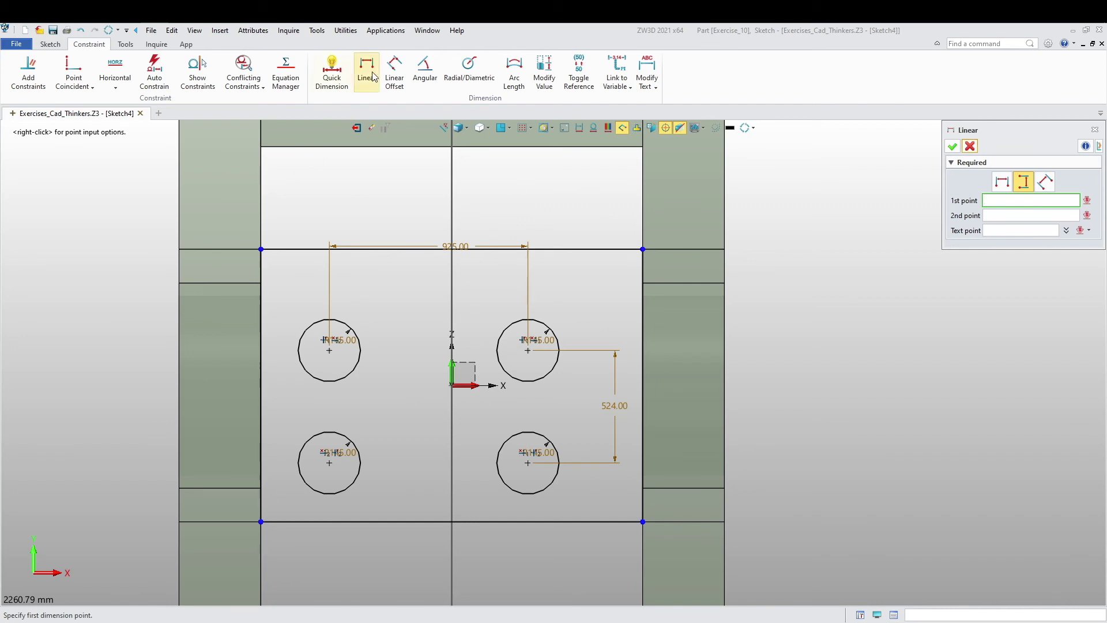
# Step: Dimension the vertical distance from the origin to the centre of the upper circle on the positive X side as 262 mm
pyautogui.click(452, 385)
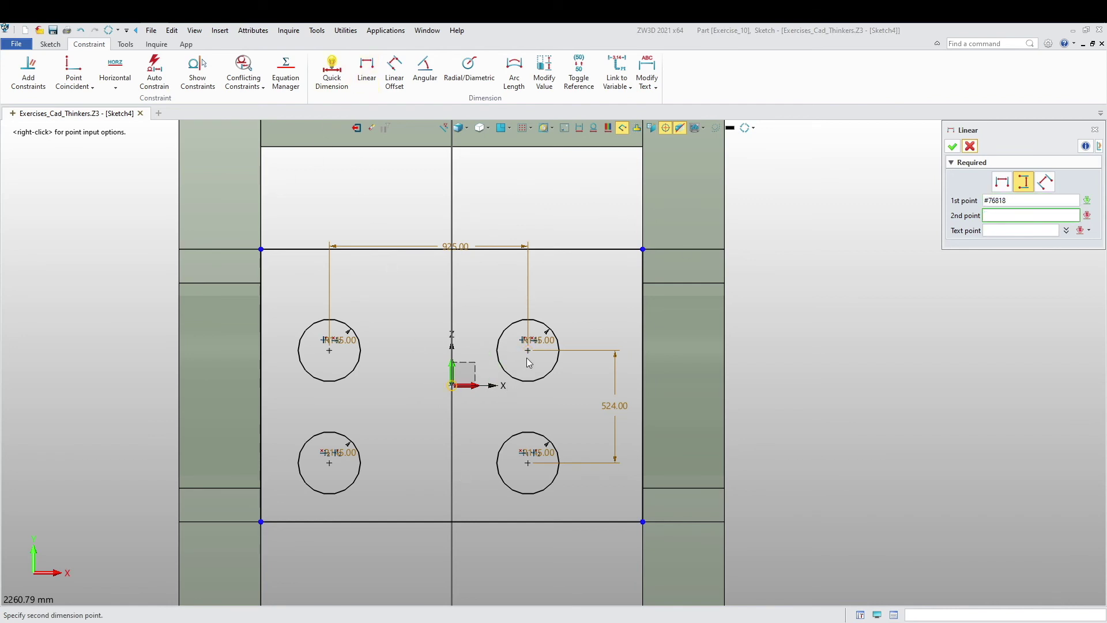
pyautogui.click(584, 368)
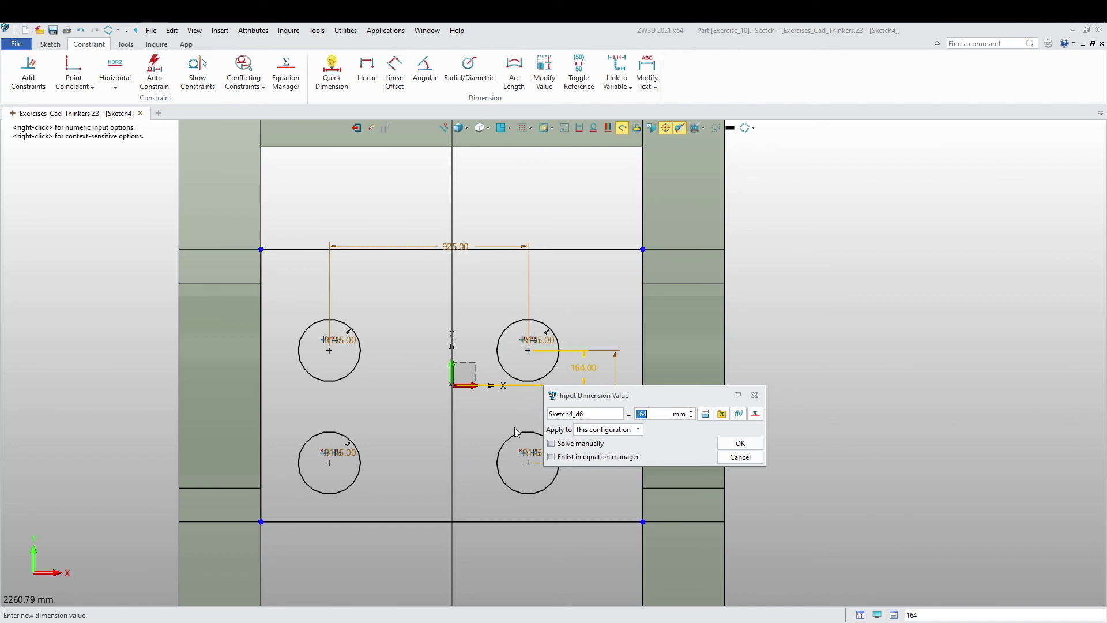
pyautogui.write('264')
pyautogui.press('Return')
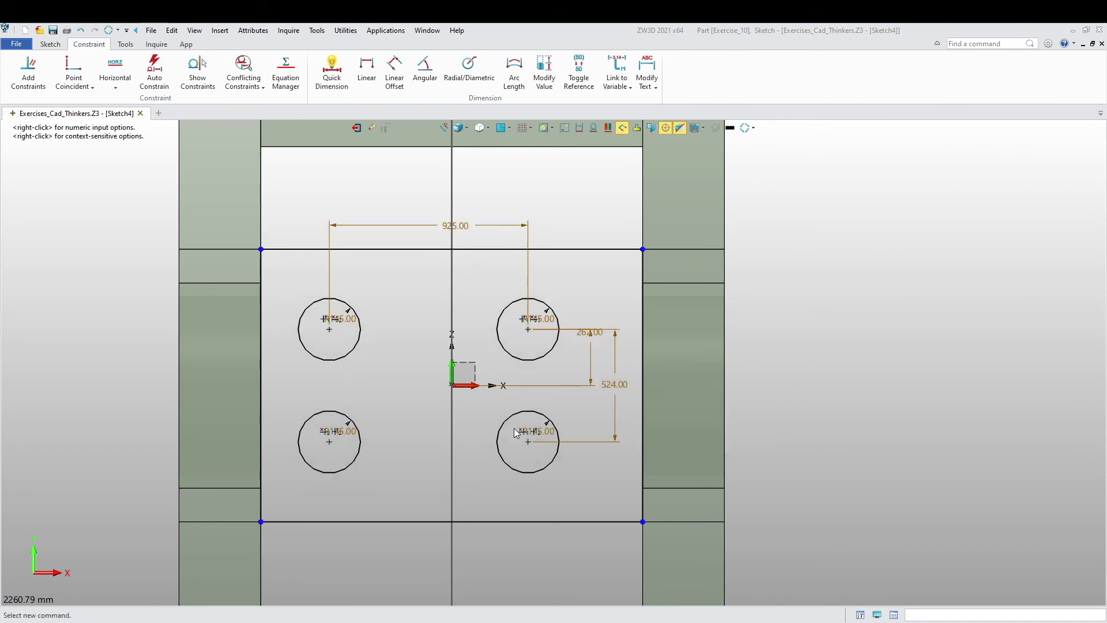
# Step: Dimension the horizontal distance from the origin to the centre of the same upper circle as 925/2 mm
pyautogui.click(370, 73)
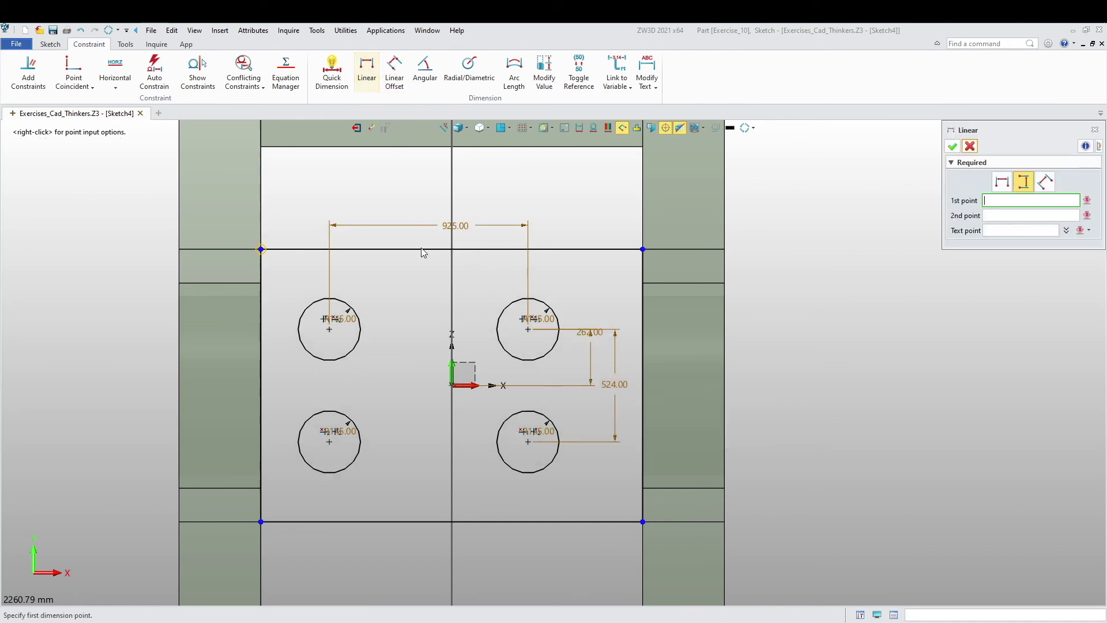
pyautogui.click(501, 330)
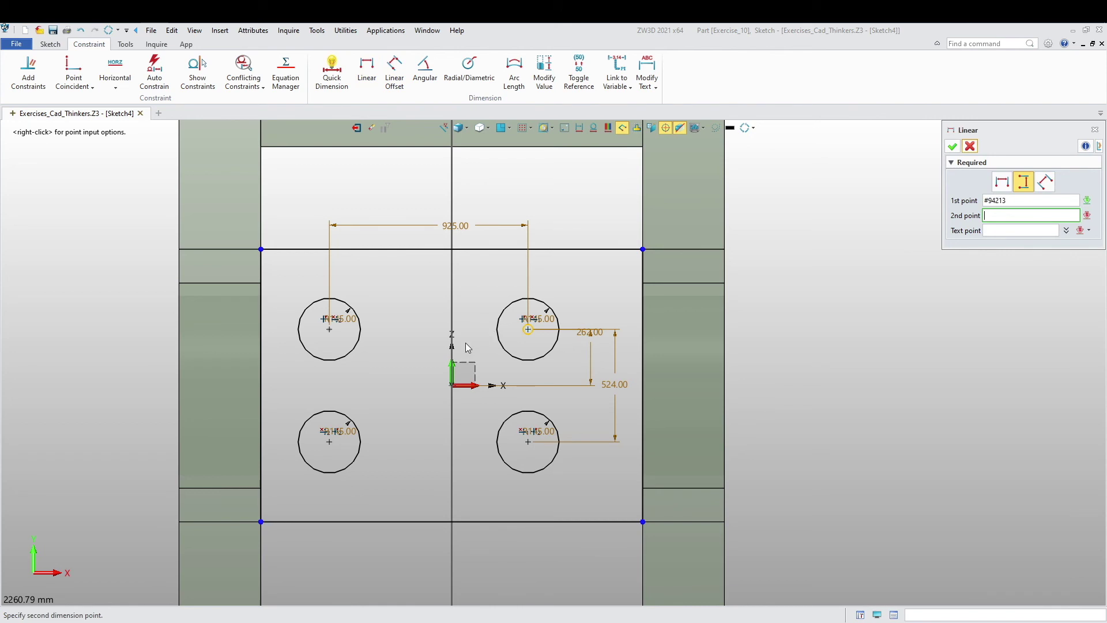
pyautogui.click(450, 387)
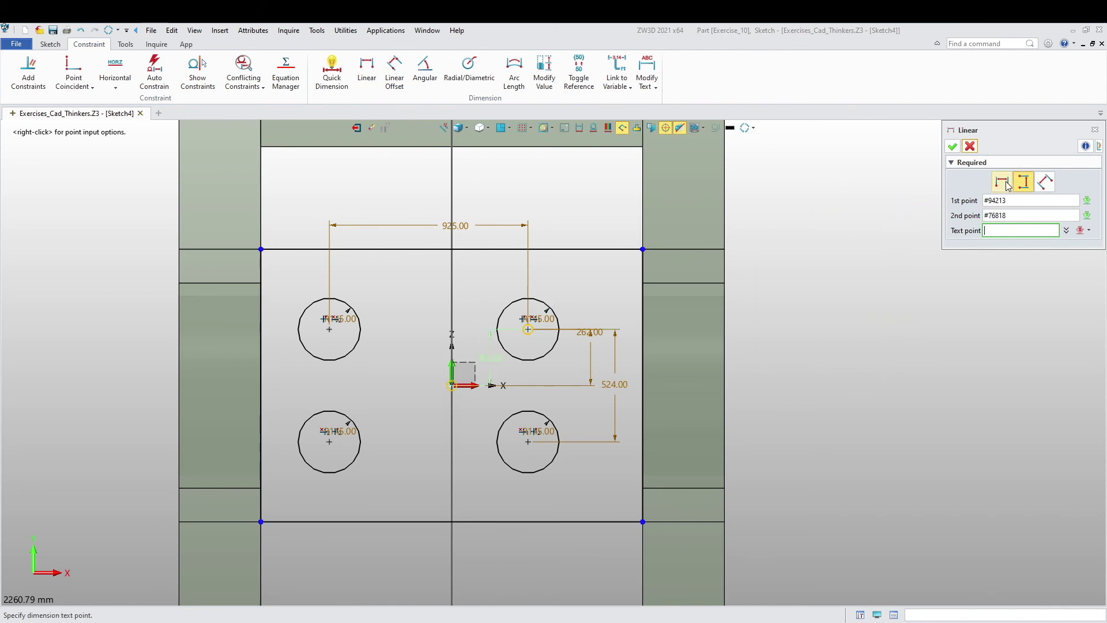
pyautogui.click(486, 267)
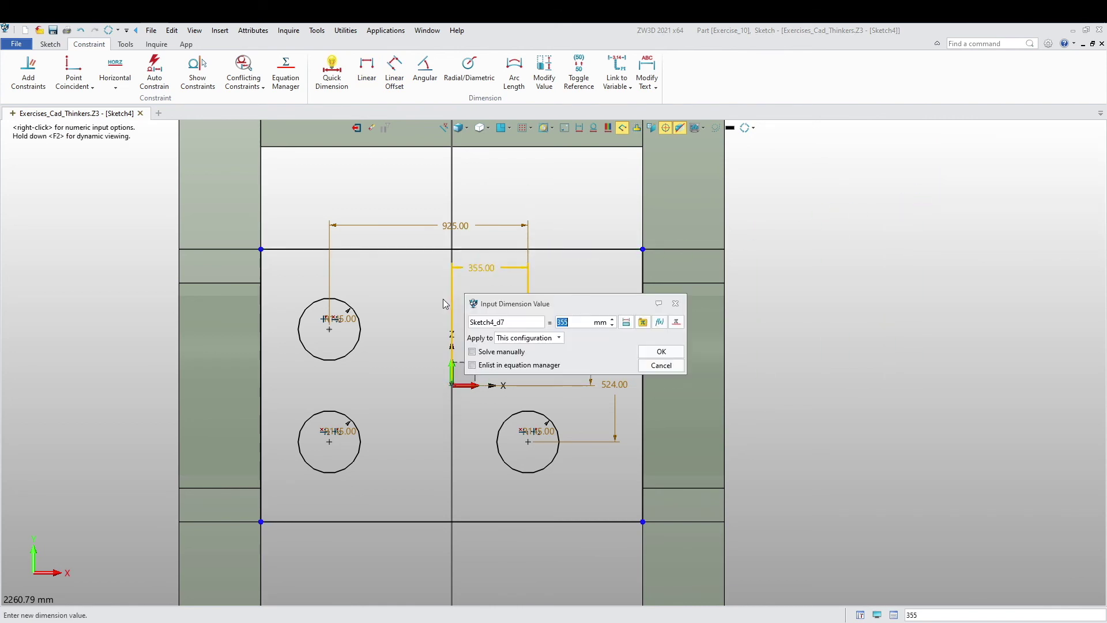
pyautogui.write('925/2')
pyautogui.press('Return')
# Step: Run Auto Constrain on the plate sketch with the origin as base point and exit the sketch
pyautogui.scroll(-2, 426, 358)
pyautogui.scroll(1, 419, 378)
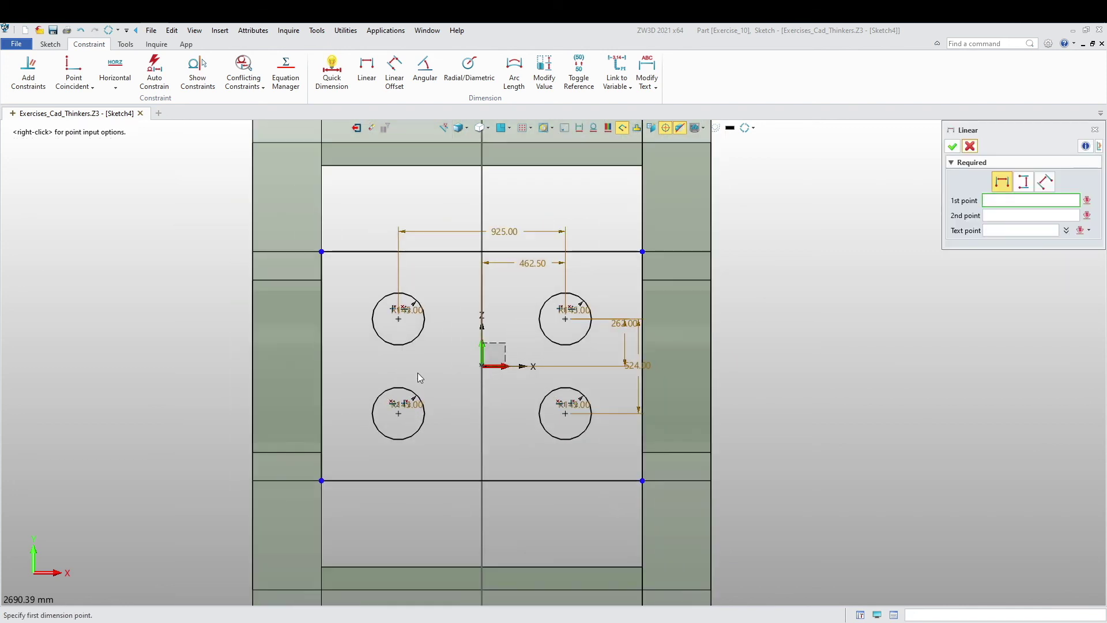
pyautogui.moveTo(420, 377)
pyautogui.mouseDown(button='middle')
pyautogui.moveTo(335, 374)
pyautogui.moveTo(360, 355)
pyautogui.mouseUp(button='middle')
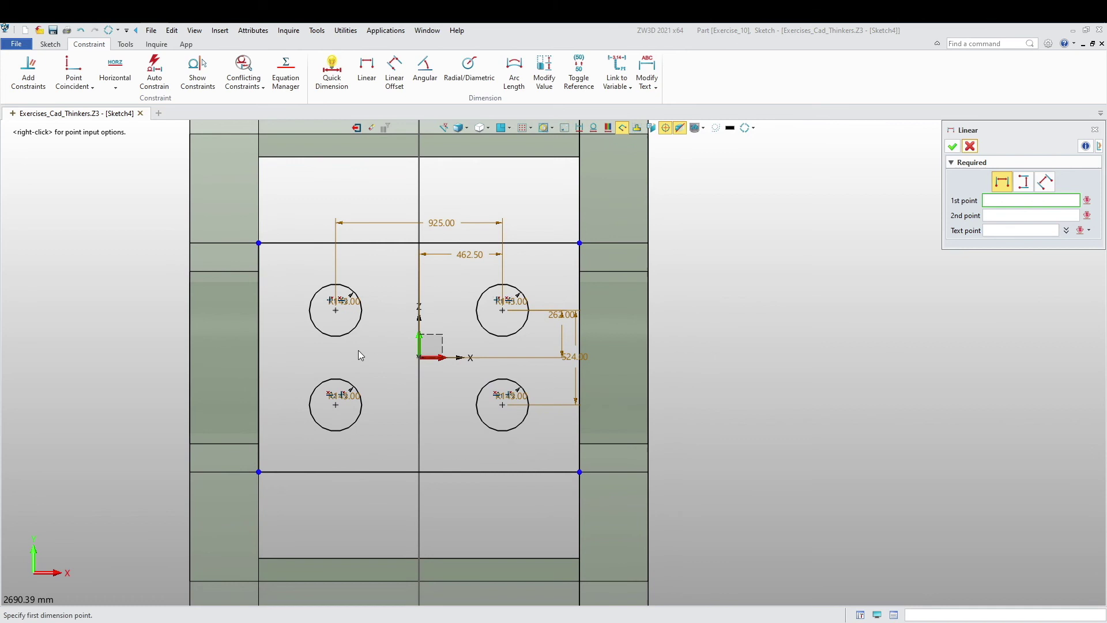
pyautogui.click(154, 70)
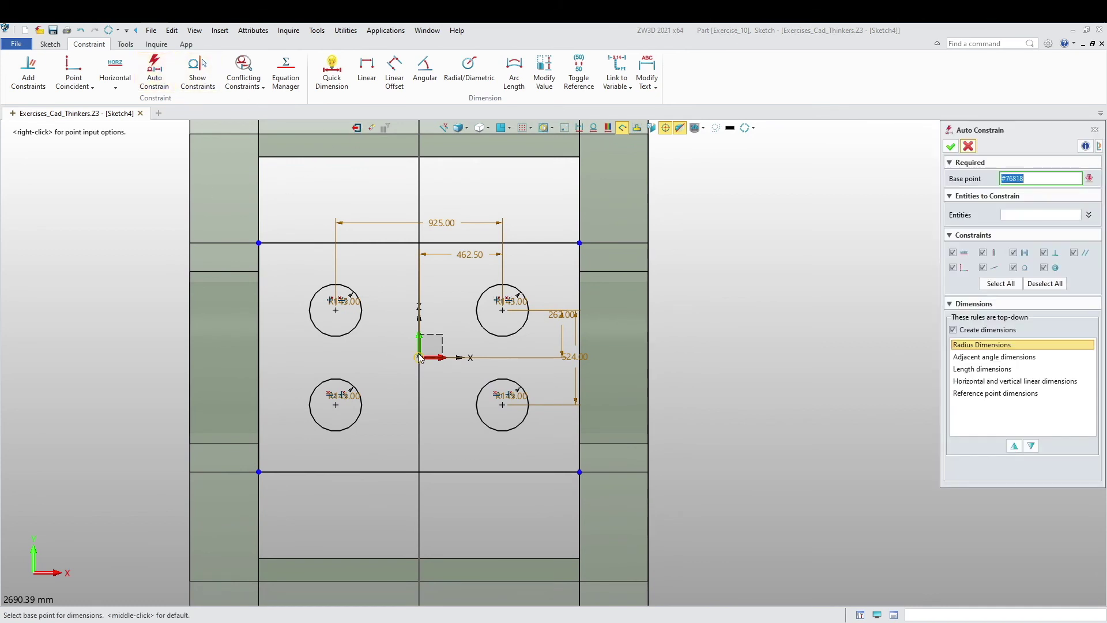
pyautogui.click(952, 147)
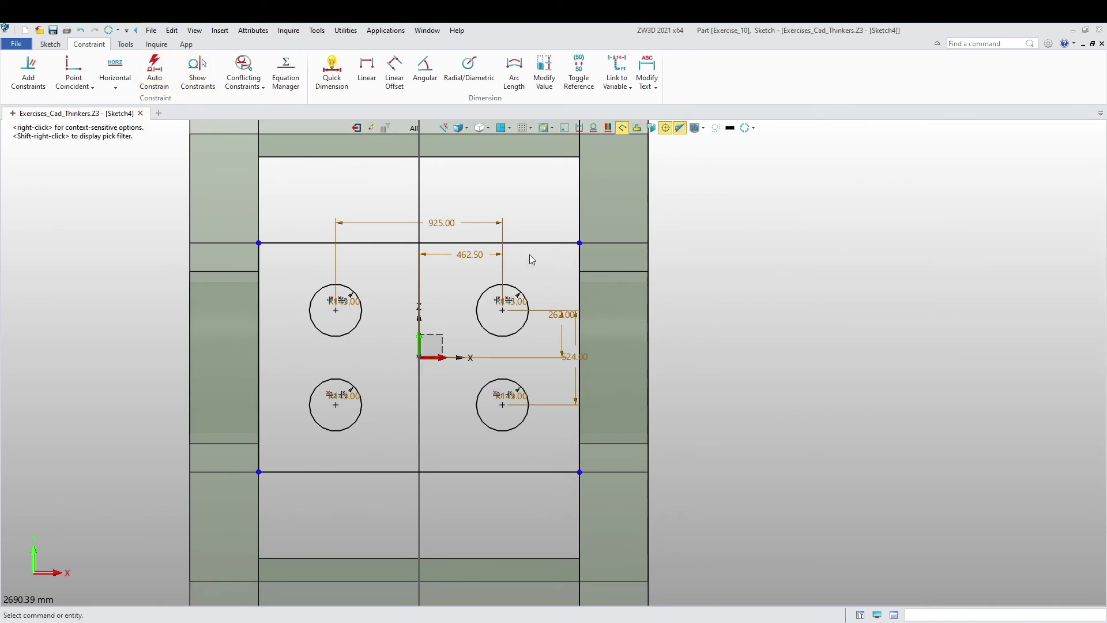
pyautogui.click(356, 128)
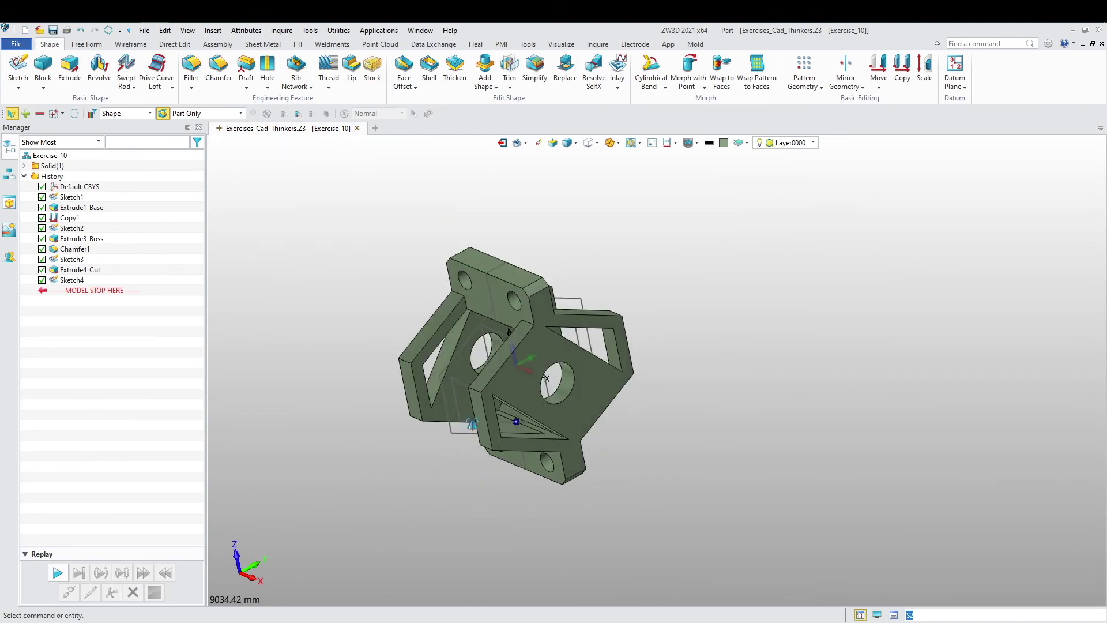
# Step: Try a two-sided extrusion of Sketch4 with the Boolean operation set to add
pyautogui.click(70, 68)
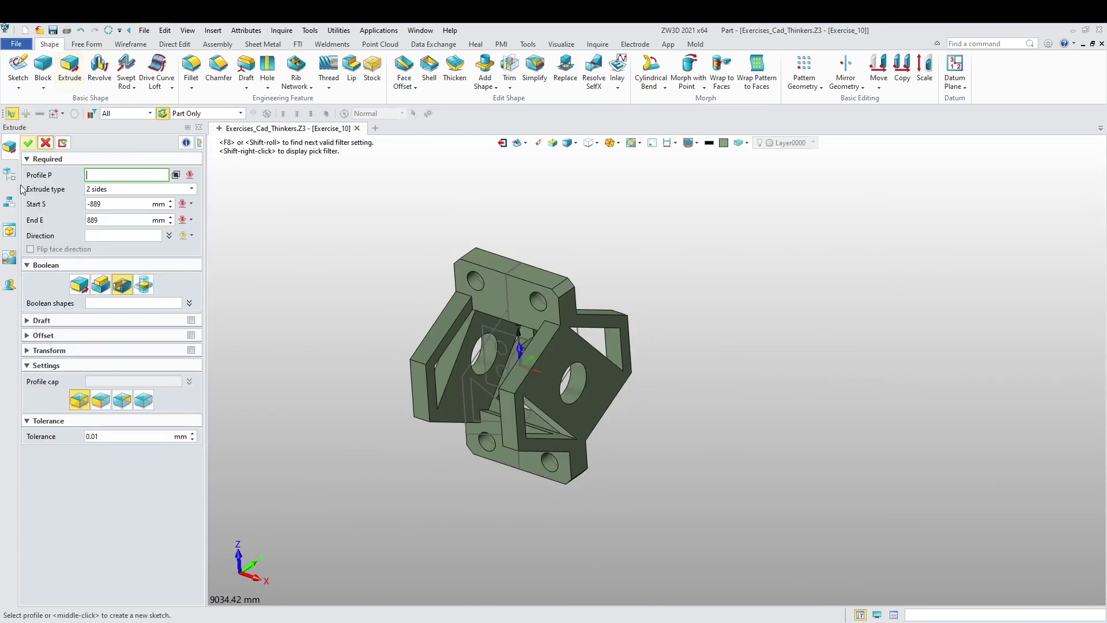
pyautogui.click(11, 178)
pyautogui.click(71, 280)
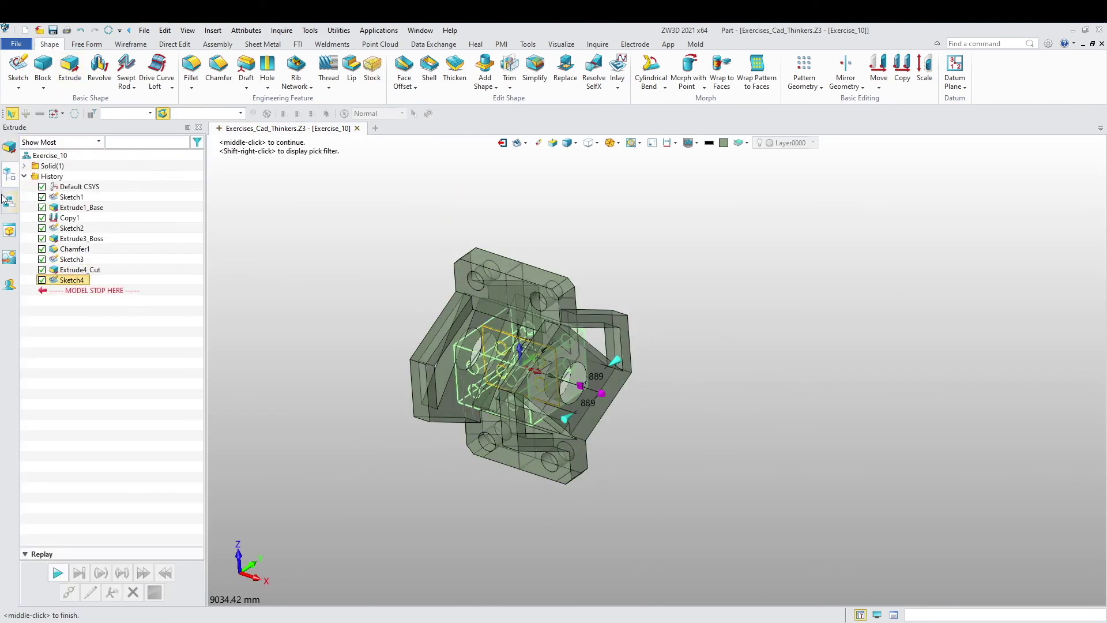
pyautogui.click(7, 148)
pyautogui.moveTo(352, 346); pyautogui.dragTo(265, 349, button='right')
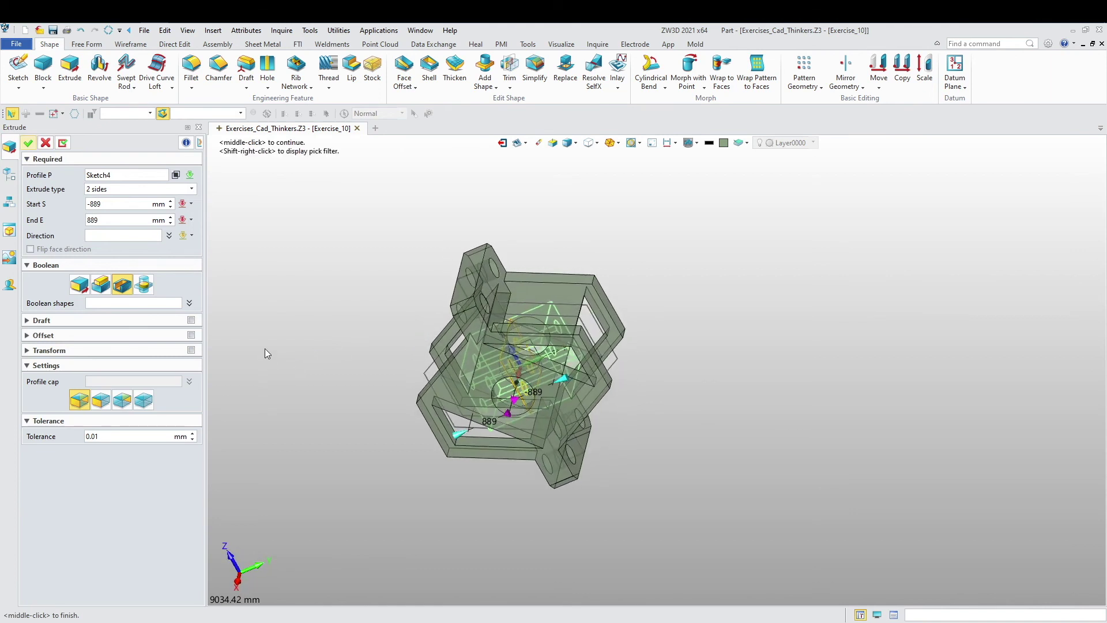
pyautogui.click(100, 286)
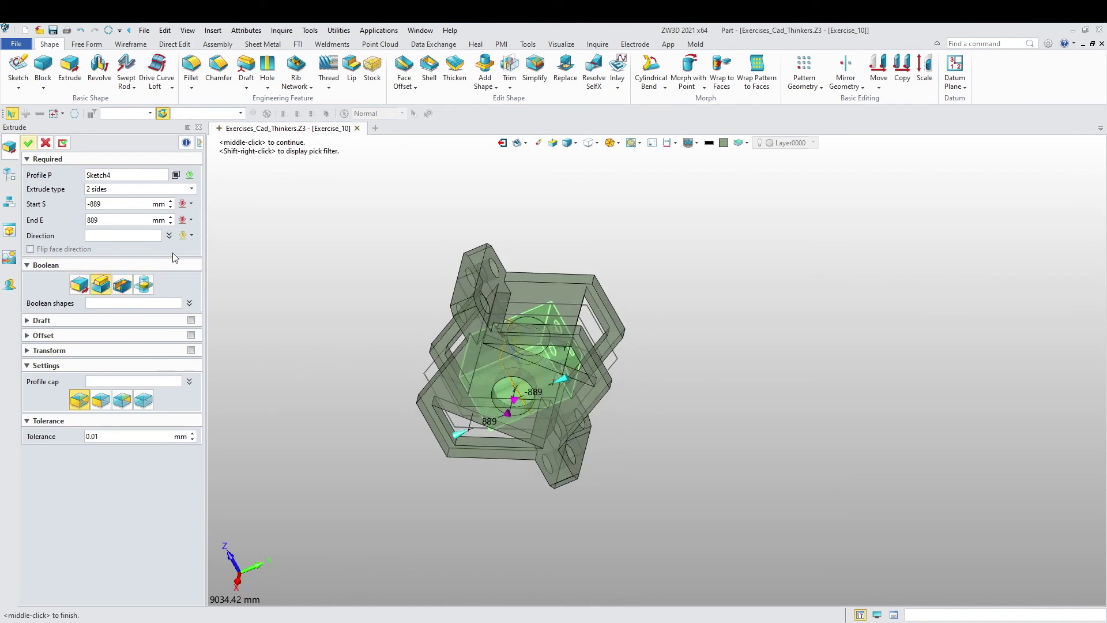
# Step: Set the extrusion's start to reach the outer end face of the side plate, using the To Face option
pyautogui.click(192, 205)
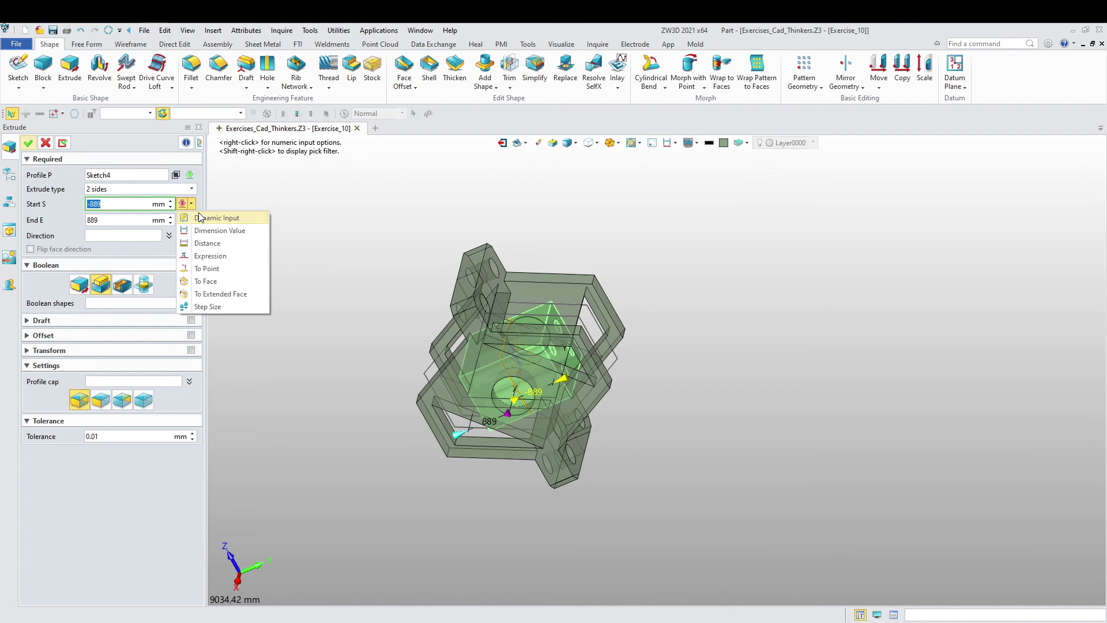
pyautogui.moveTo(314, 274); pyautogui.dragTo(298, 306, button='middle')
pyautogui.click(190, 205)
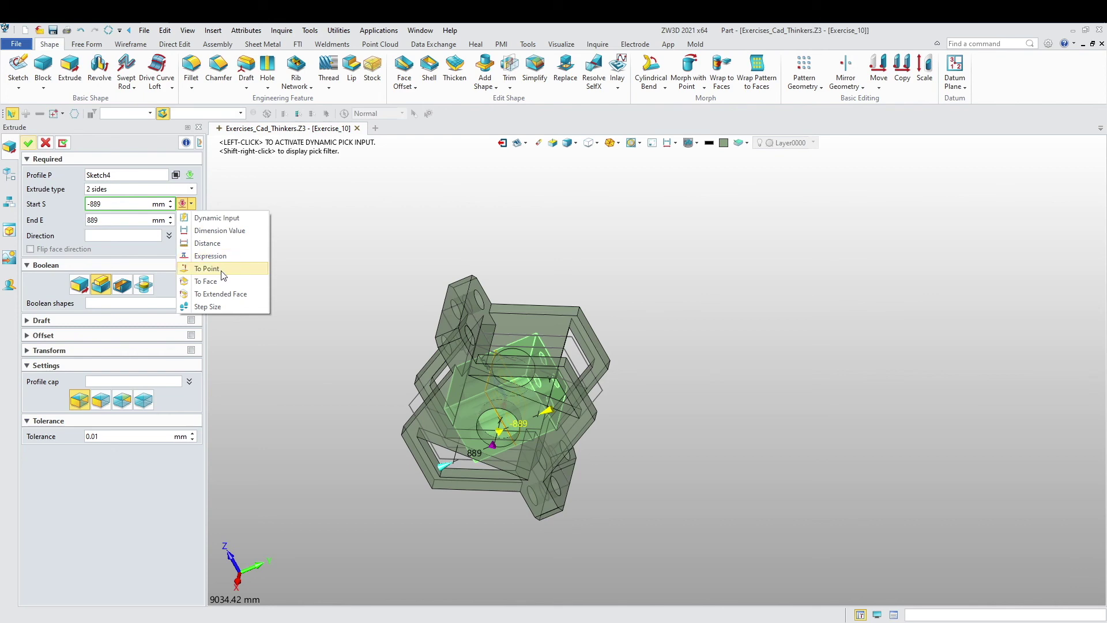
pyautogui.scroll(5, 598, 359)
pyautogui.click(601, 340)
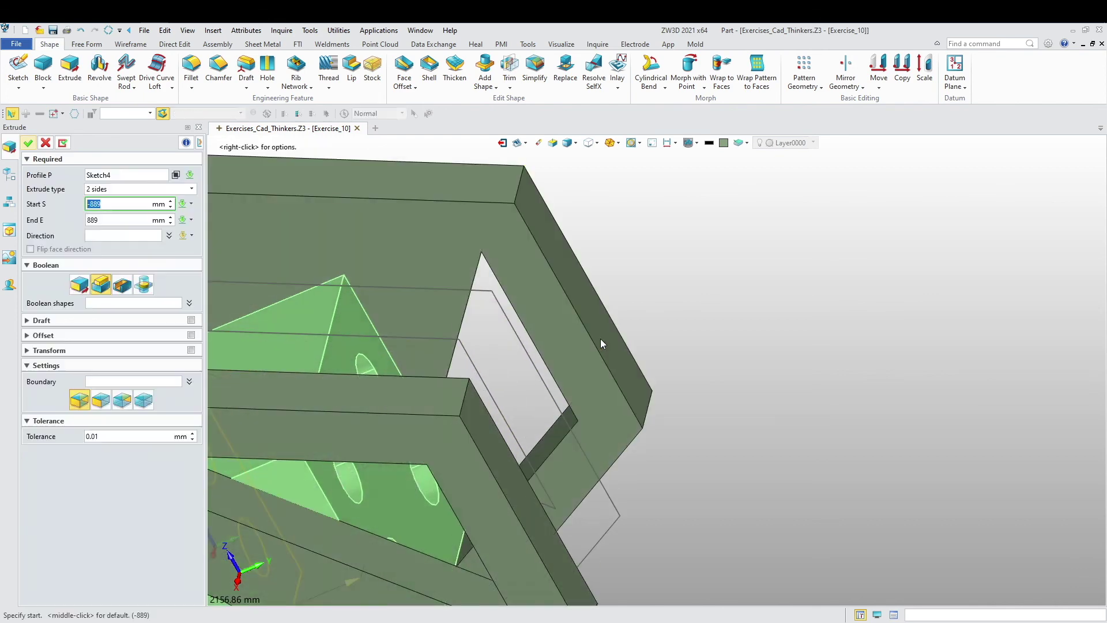
# Step: Set the extrusion's end with To Face, picking the inner end face of the side plate's triangular opening
pyautogui.scroll(-3, 628, 336)
pyautogui.moveTo(725, 404); pyautogui.dragTo(707, 430, button='right')
pyautogui.click(191, 220)
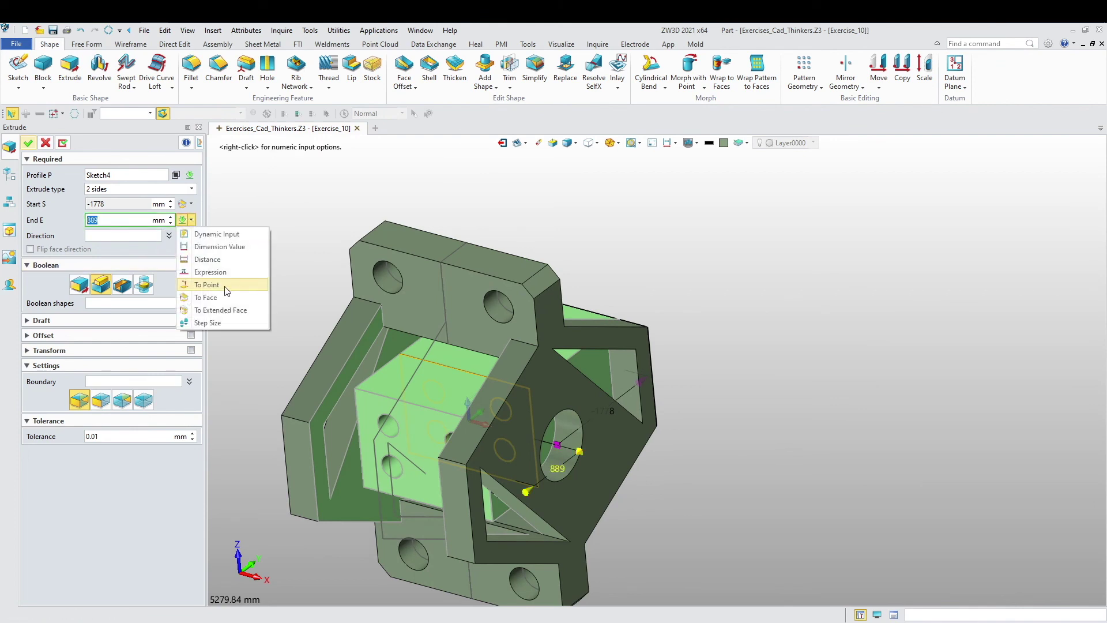
pyautogui.click(219, 299)
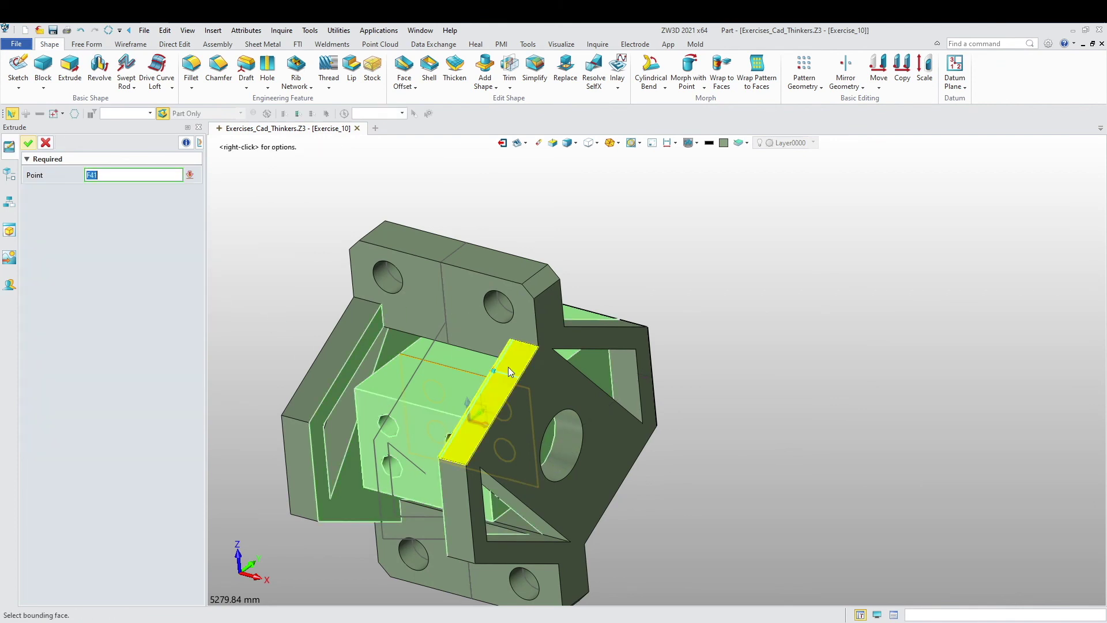
pyautogui.click(628, 378)
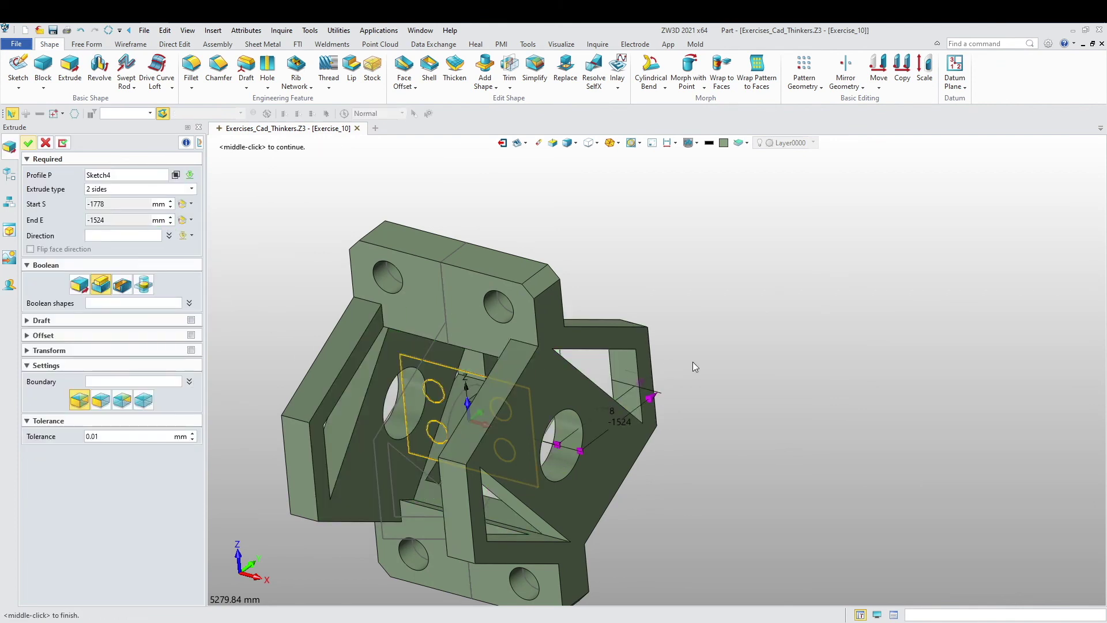
# Step: Pick the inner end face of the side plate's opening again as the extrusion's end limit
pyautogui.moveTo(693, 362)
pyautogui.mouseDown(button='right')
pyautogui.moveTo(719, 375)
pyautogui.moveTo(685, 360)
pyautogui.moveTo(665, 370)
pyautogui.moveTo(711, 349)
pyautogui.mouseUp(button='right')
pyautogui.scroll(2, 669, 379)
pyautogui.scroll(-2, 711, 349)
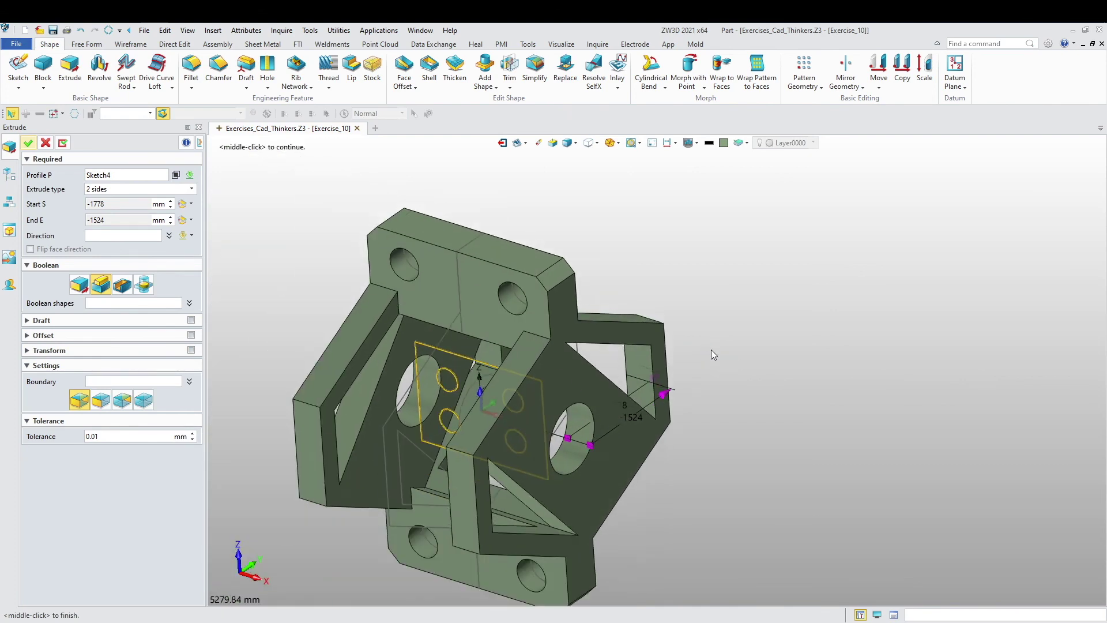
pyautogui.scroll(1, 532, 390)
pyautogui.moveTo(283, 273); pyautogui.dragTo(311, 294, button='middle')
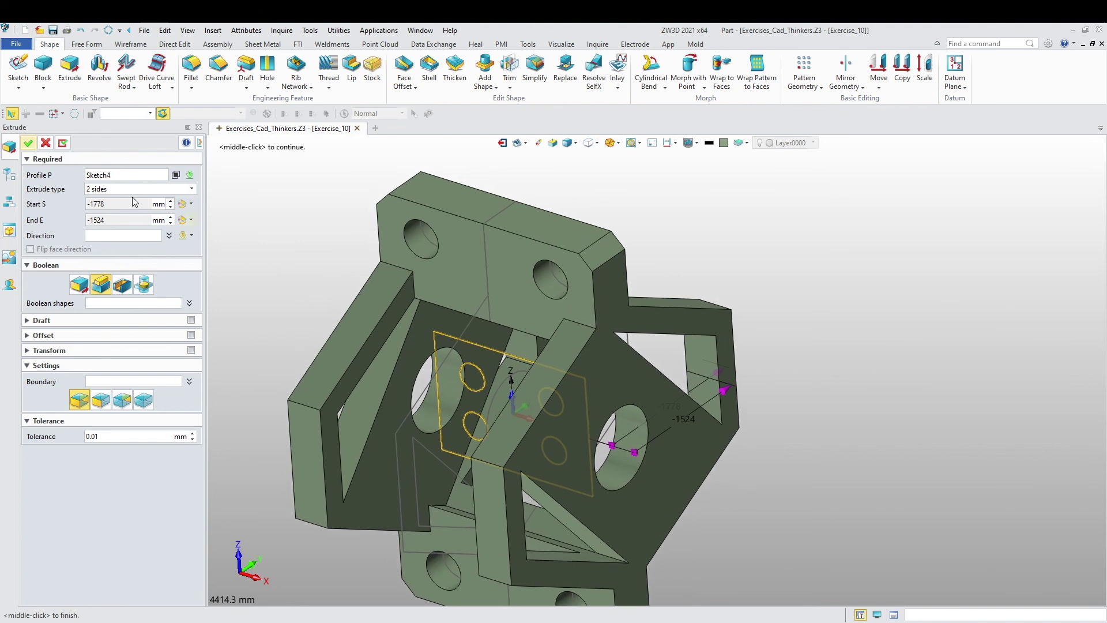
pyautogui.click(191, 220)
pyautogui.click(220, 285)
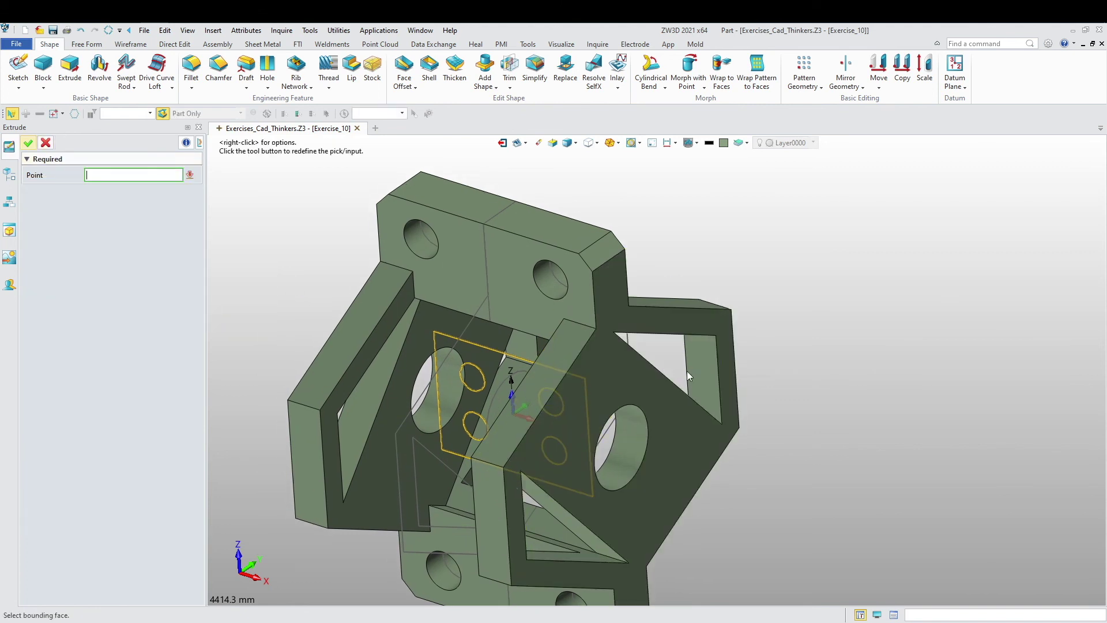
pyautogui.click(700, 373)
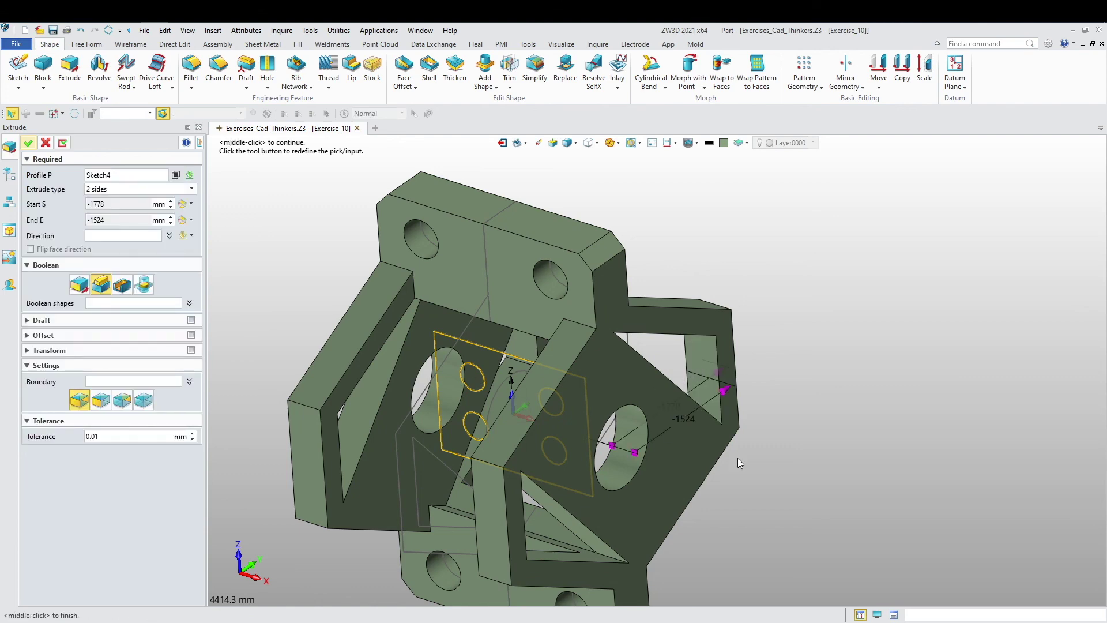
# Step: Try the Sketch4 extrusion as a separate base, switch it back to add, and leave the Extrude command
pyautogui.moveTo(738, 458); pyautogui.dragTo(675, 489, button='middle')
pyautogui.click(78, 285)
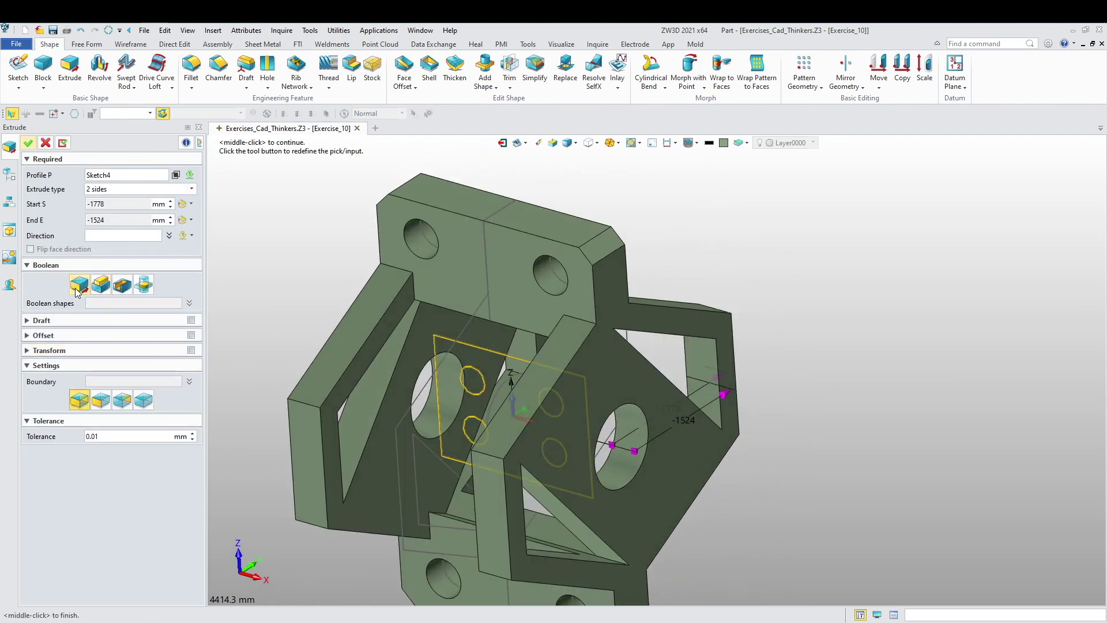
pyautogui.click(101, 285)
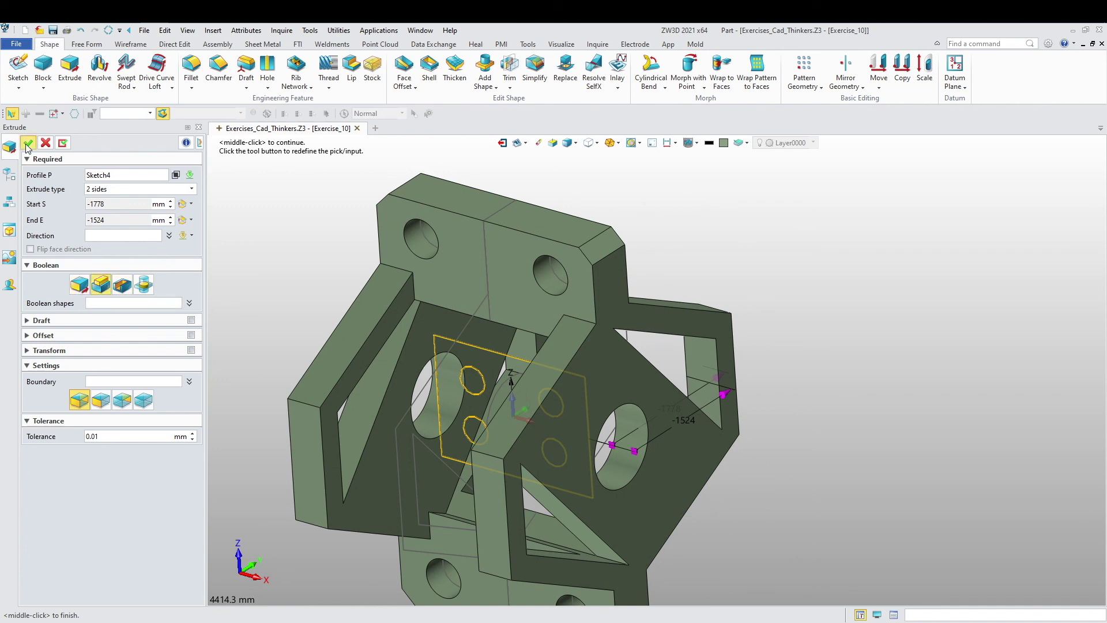
pyautogui.press('Escape')
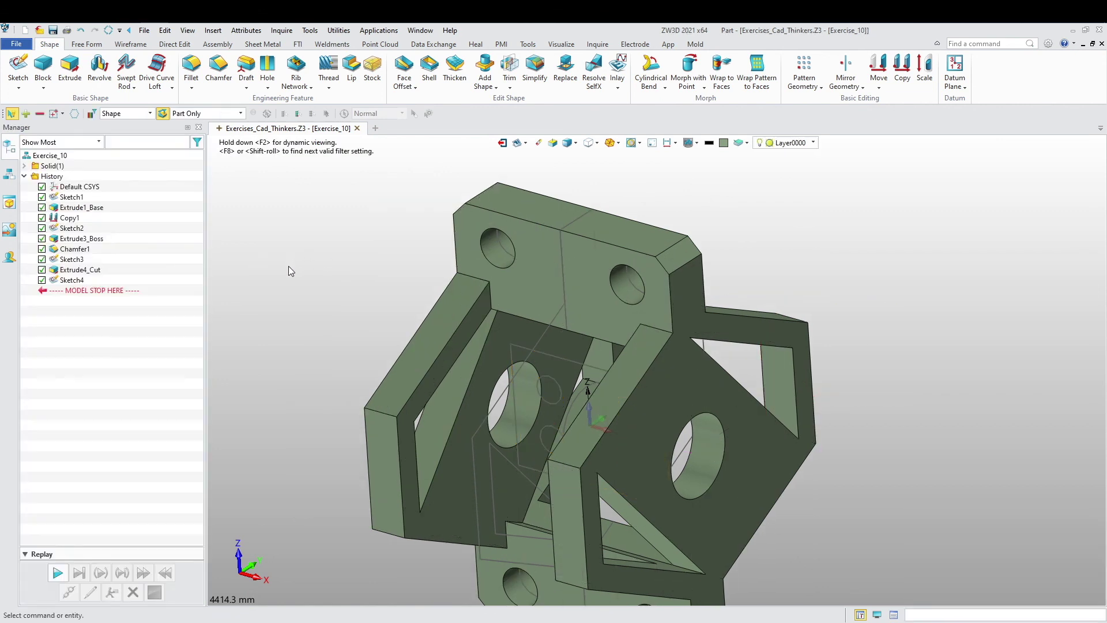
# Step: Extrude Sketch4 on two sides from -1778 to -1524 mm and add it to the bracket body
pyautogui.scroll(-2, 321, 297)
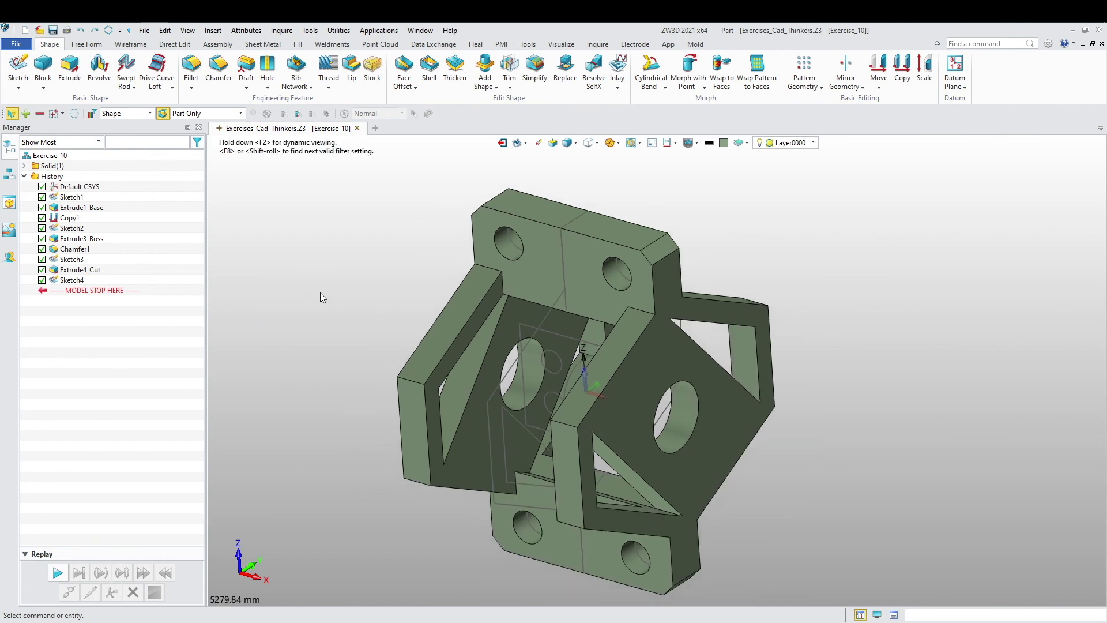
pyautogui.click(68, 73)
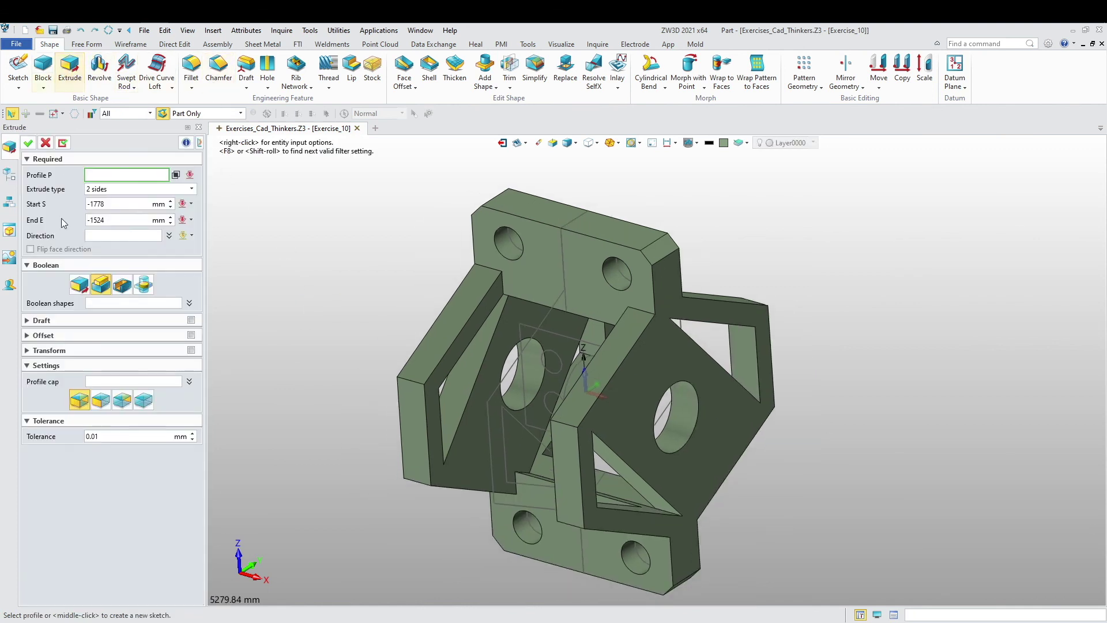
pyautogui.click(10, 178)
pyautogui.click(78, 281)
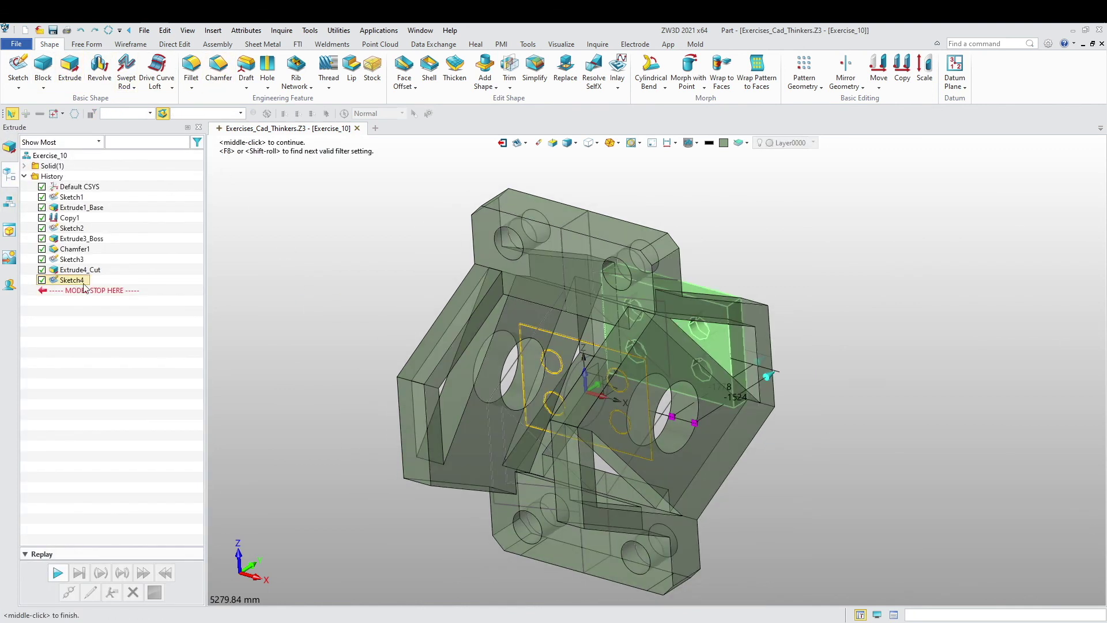
pyautogui.click(6, 150)
pyautogui.moveTo(277, 285); pyautogui.dragTo(321, 301, button='middle')
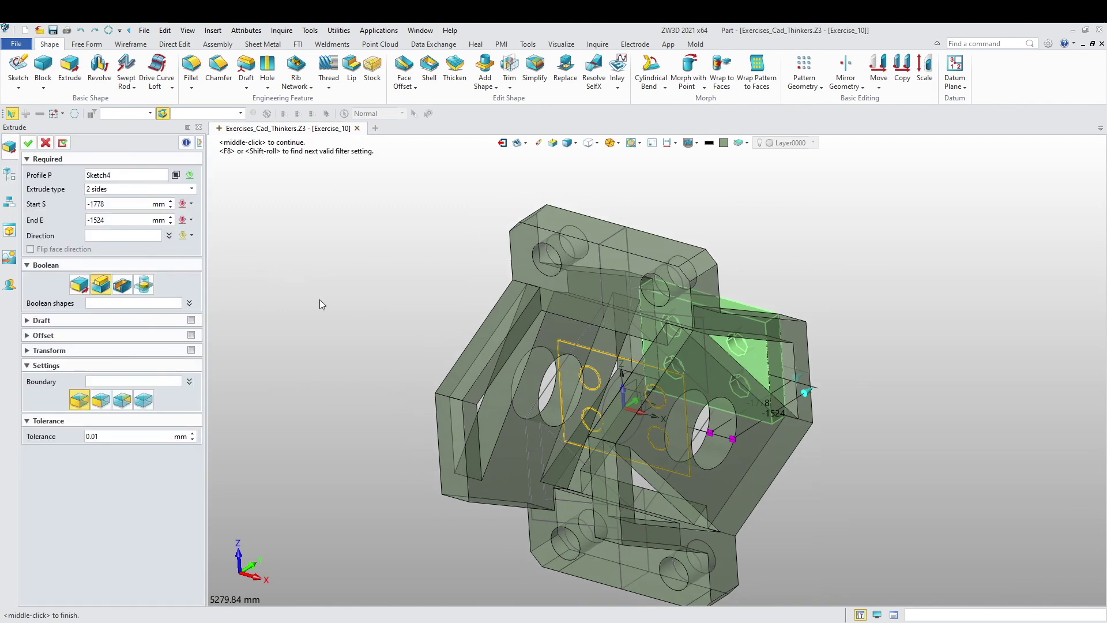
pyautogui.moveTo(321, 301); pyautogui.dragTo(383, 272, button='right')
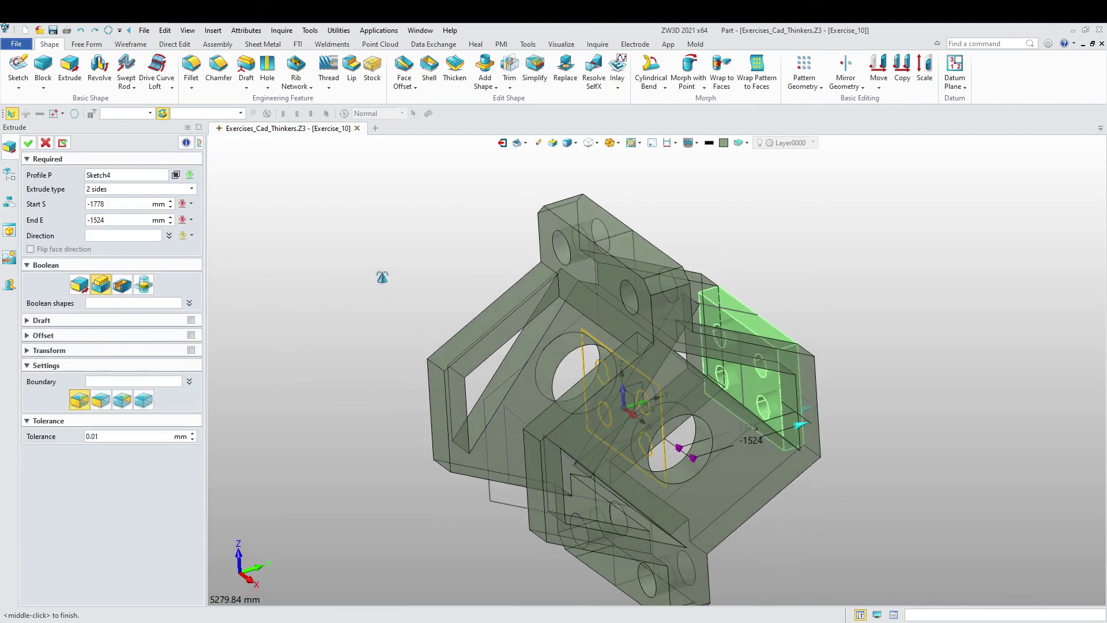
pyautogui.click(28, 143)
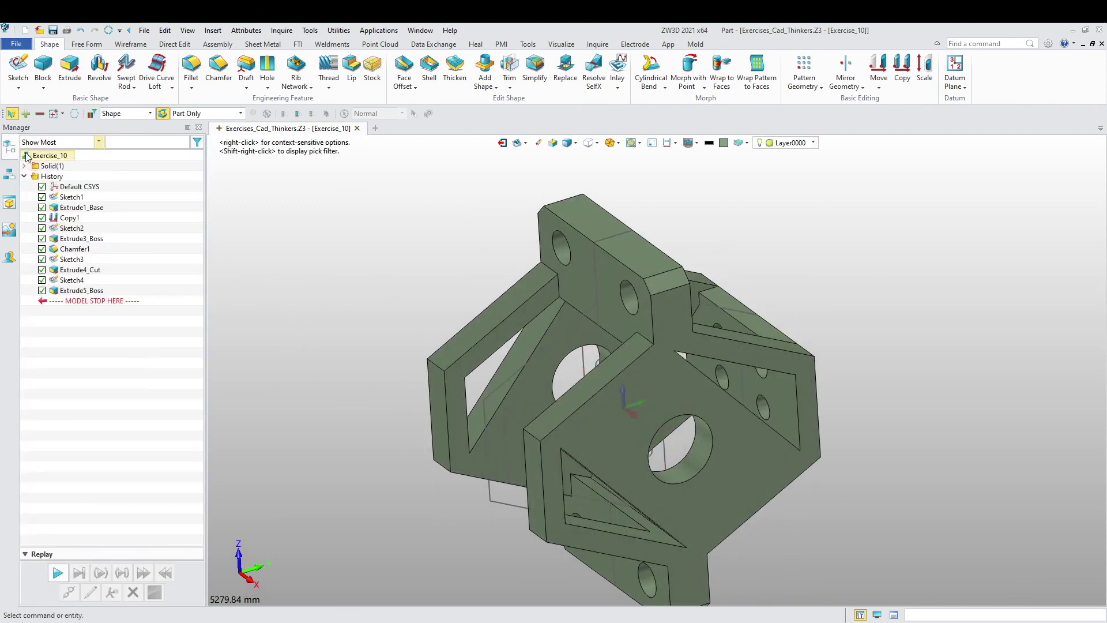
# Step: Filter the history to show only sketches, hide Sketch1 through Sketch4, and return the bracket to the isometric view
pyautogui.moveTo(271, 290); pyautogui.dragTo(289, 335, button='right')
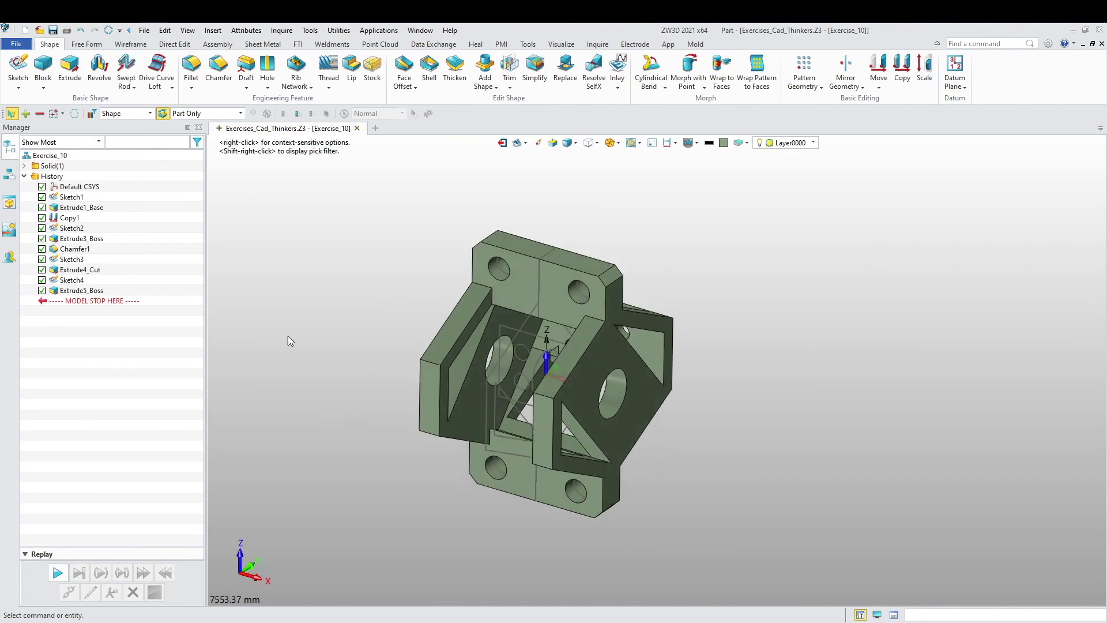
pyautogui.click(73, 142)
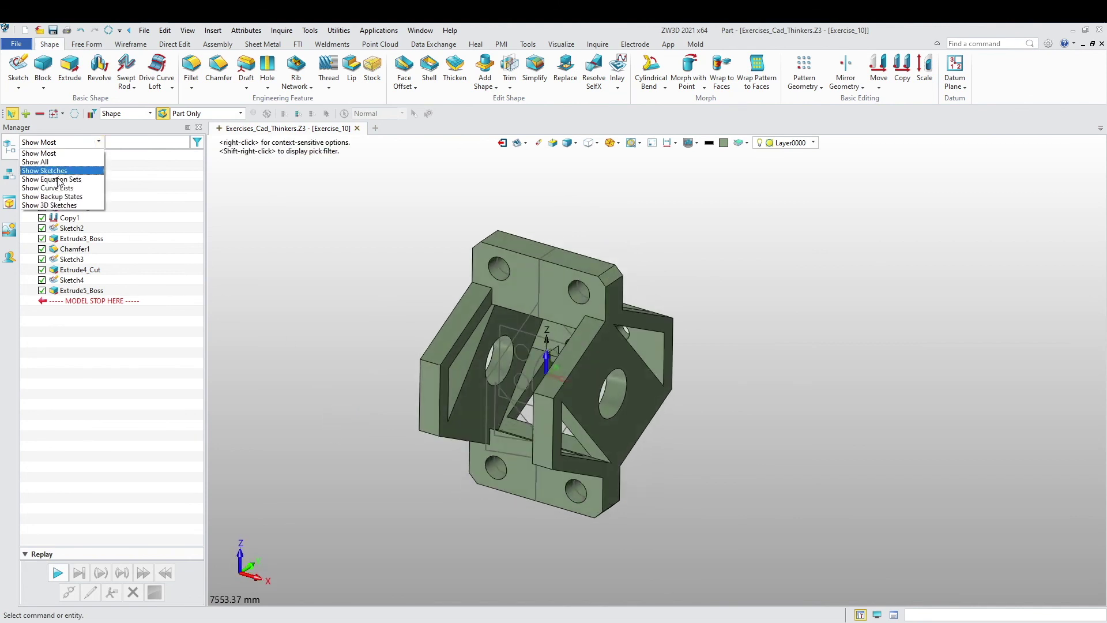
pyautogui.click(56, 171)
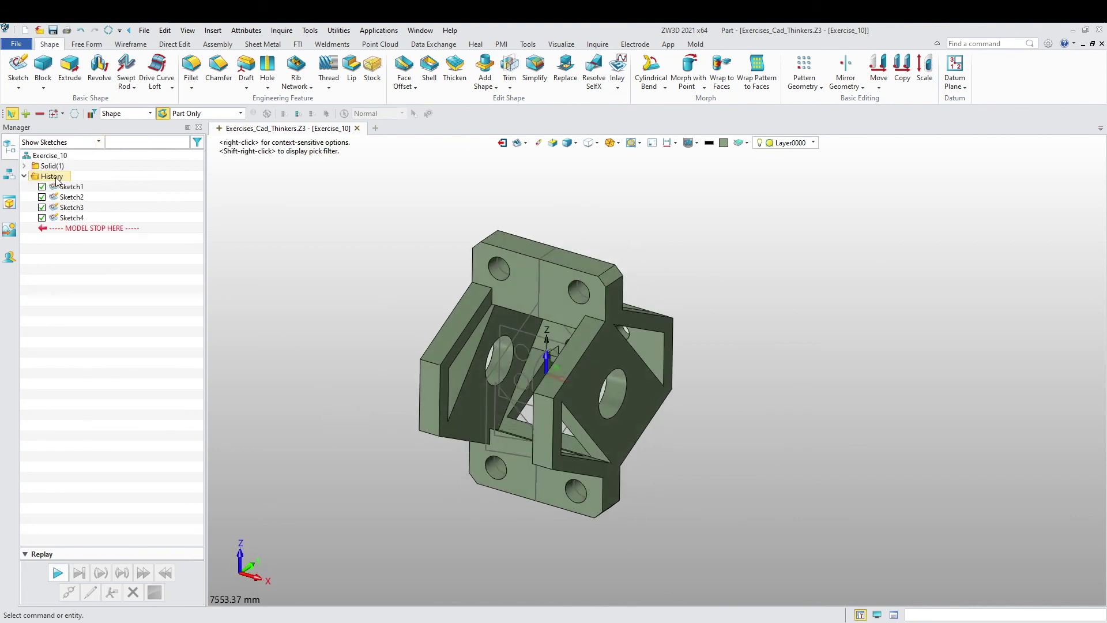
pyautogui.click(70, 186)
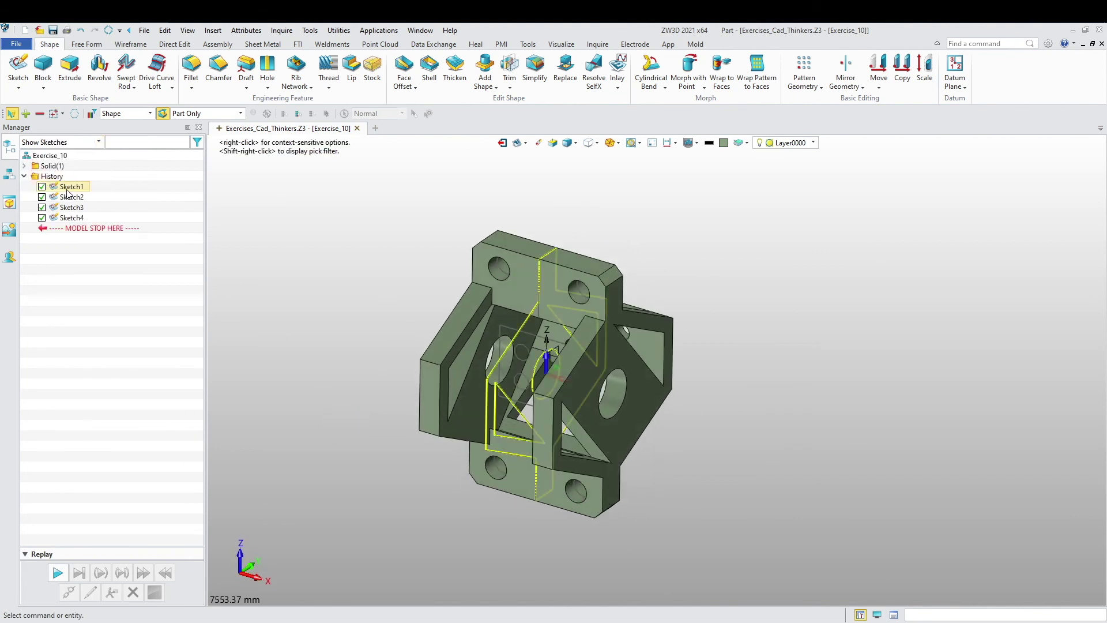
pyautogui.keyDown('shift'); pyautogui.click(69, 218); pyautogui.keyUp('shift')
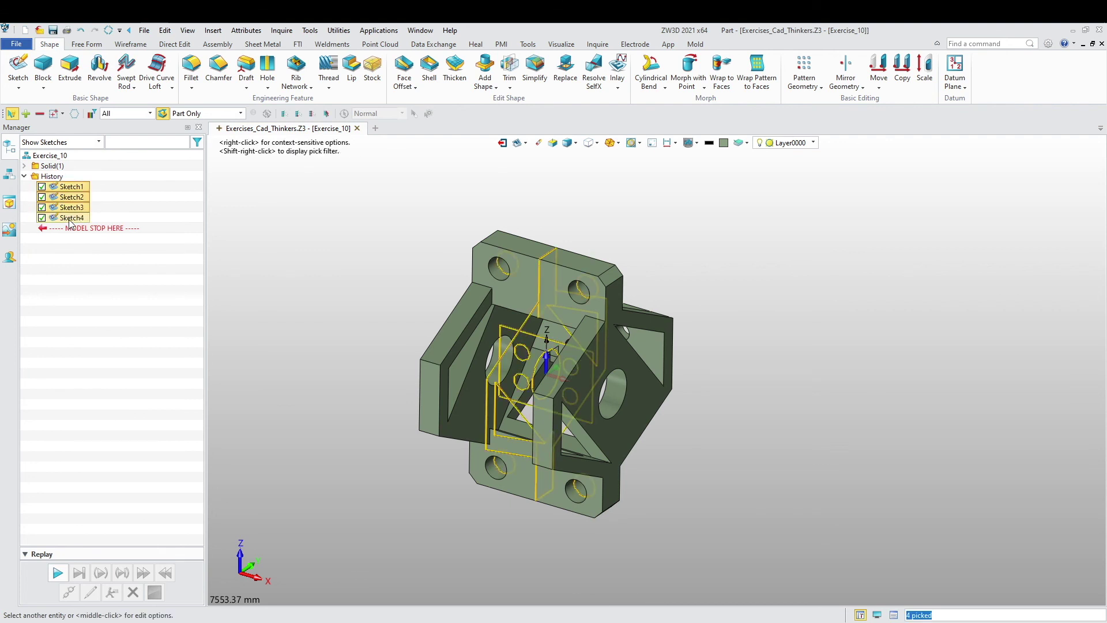
pyautogui.rightClick(69, 223)
pyautogui.click(102, 229)
pyautogui.moveTo(230, 279)
pyautogui.mouseDown(button='middle')
pyautogui.moveTo(341, 319)
pyautogui.moveTo(374, 312)
pyautogui.moveTo(403, 361)
pyautogui.moveTo(365, 356)
pyautogui.moveTo(450, 383)
pyautogui.moveTo(340, 374)
pyautogui.mouseUp(button='middle')
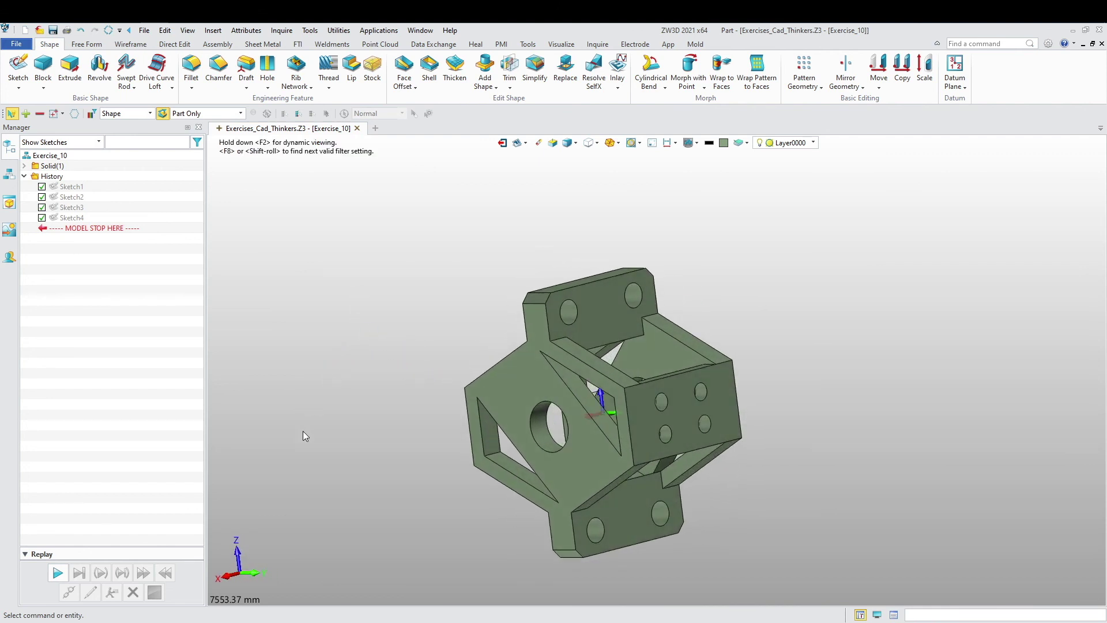
pyautogui.hotkey('ctrl', 'Home')
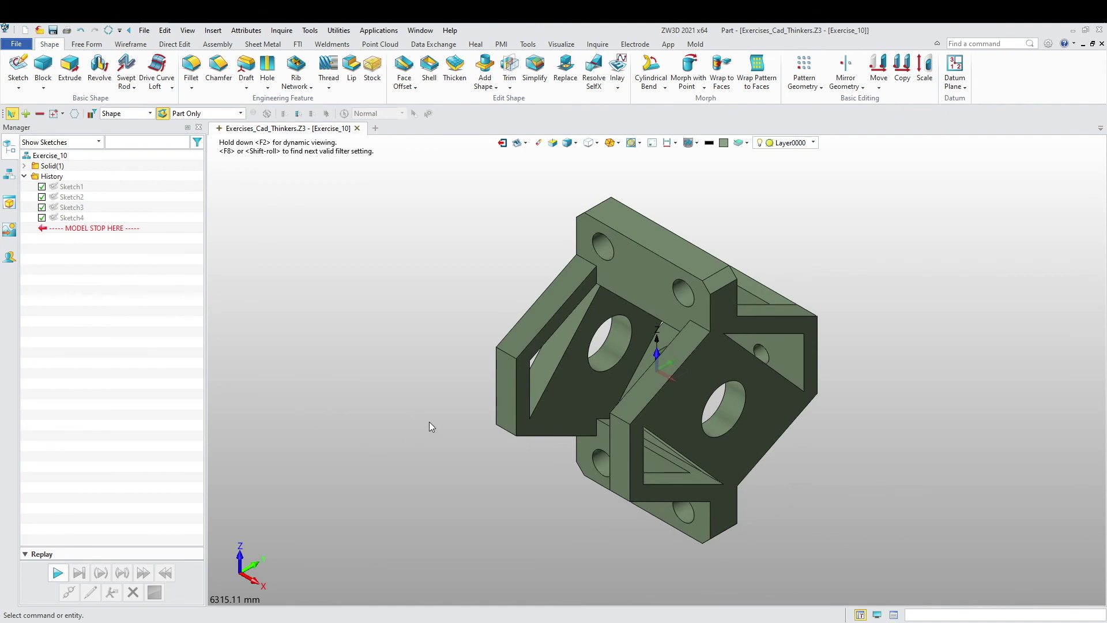
pyautogui.moveTo(433, 409); pyautogui.dragTo(406, 419, button='middle')
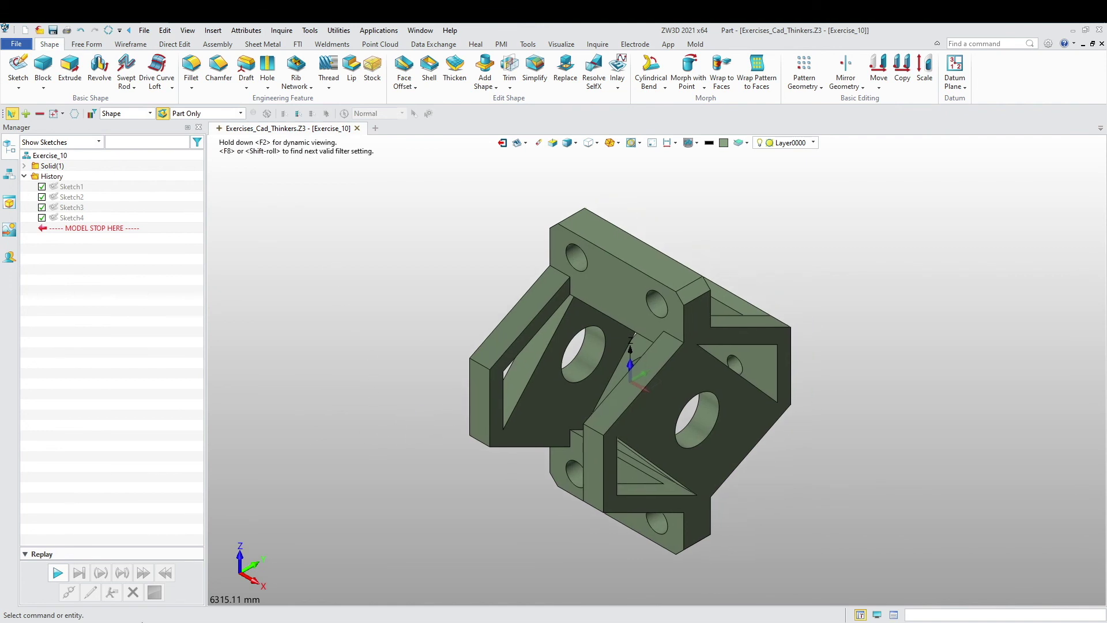